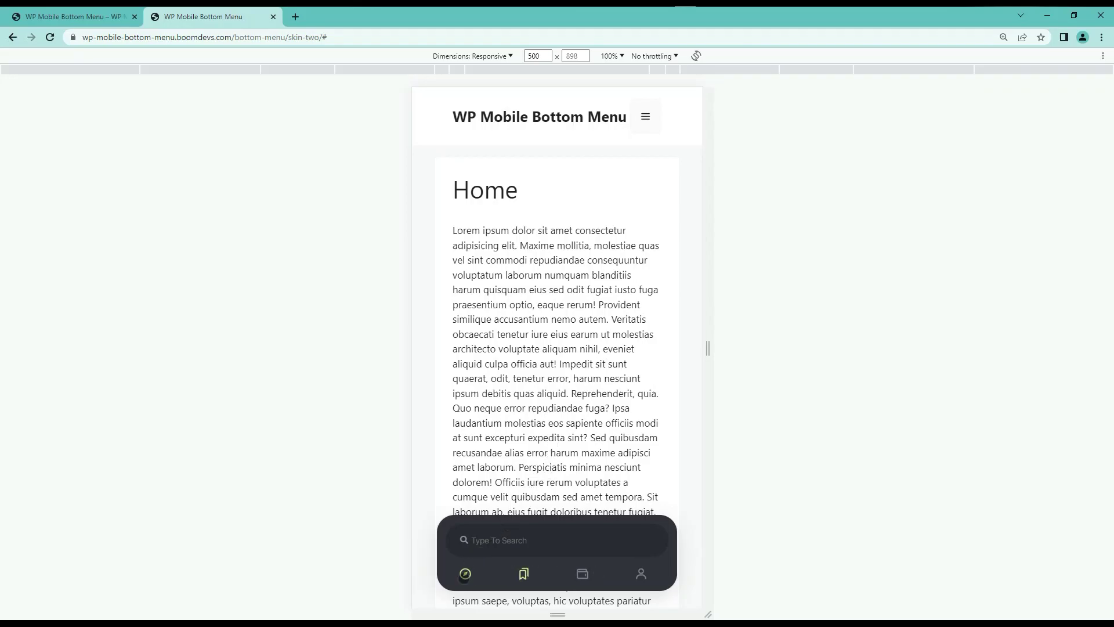
Step: Browse the demo bottom menu through the Apps submenu down to the Microsoft Edge sub-items
click(465, 574)
drag(629, 495, 553, 494)
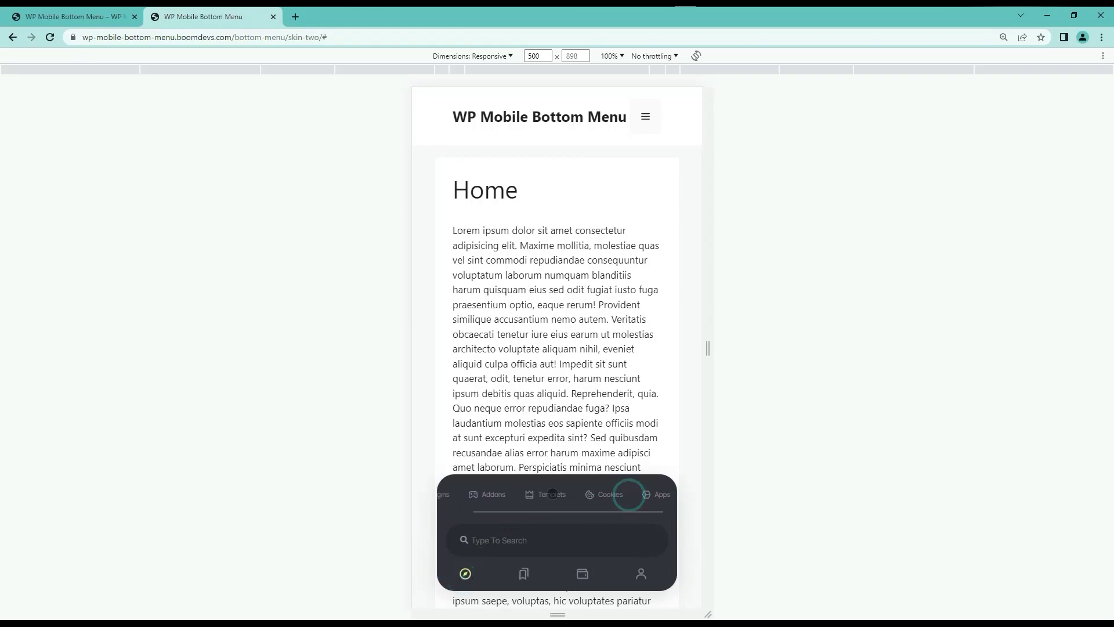
click(648, 494)
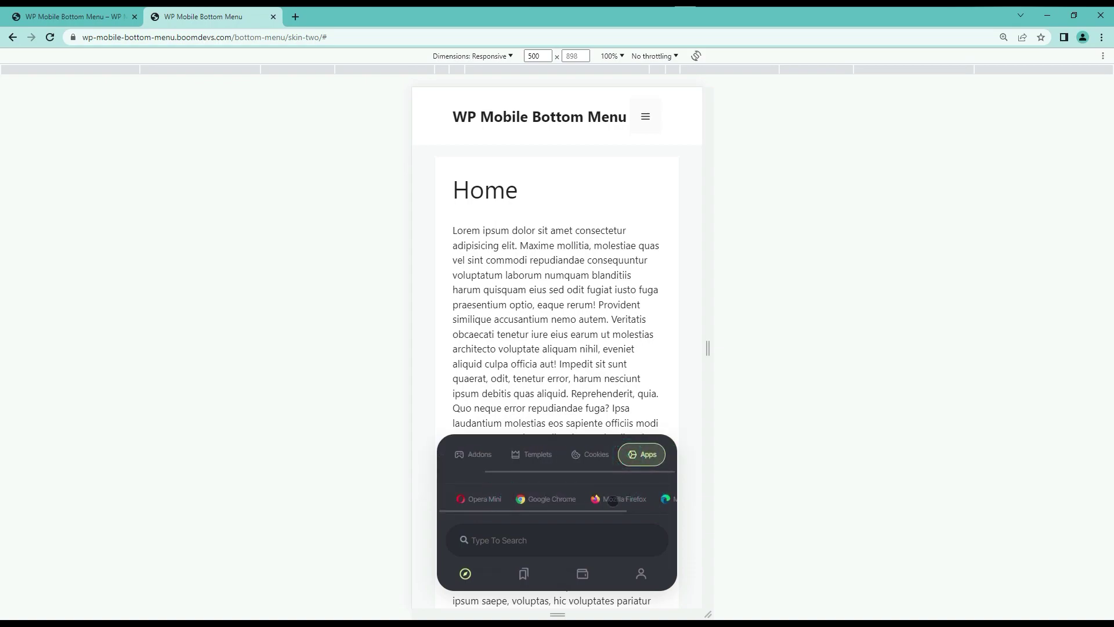
click(641, 499)
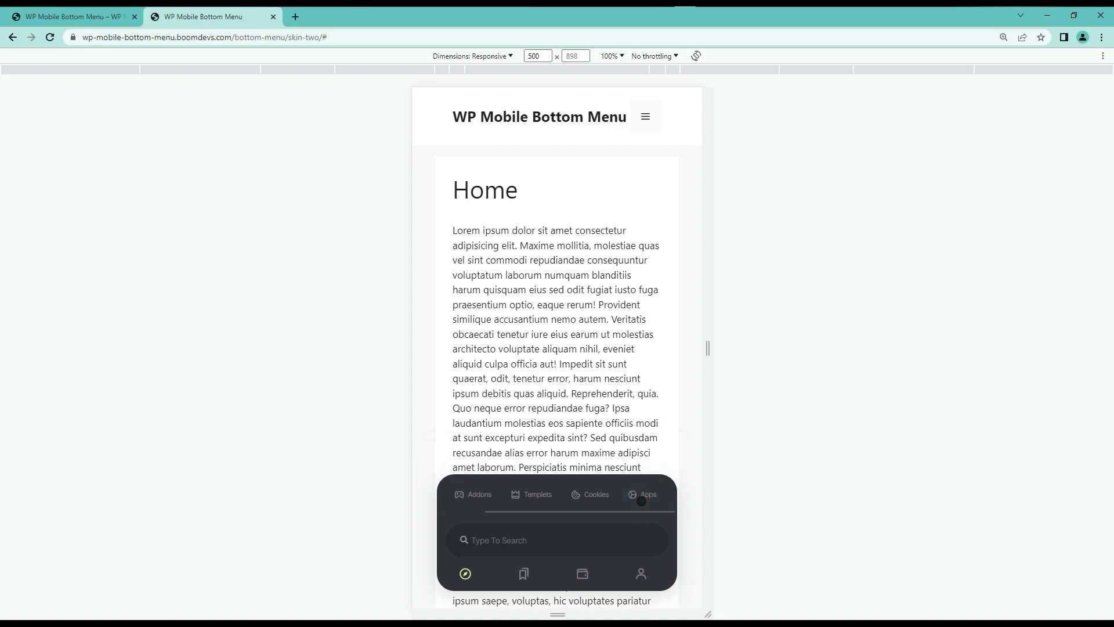
click(641, 499)
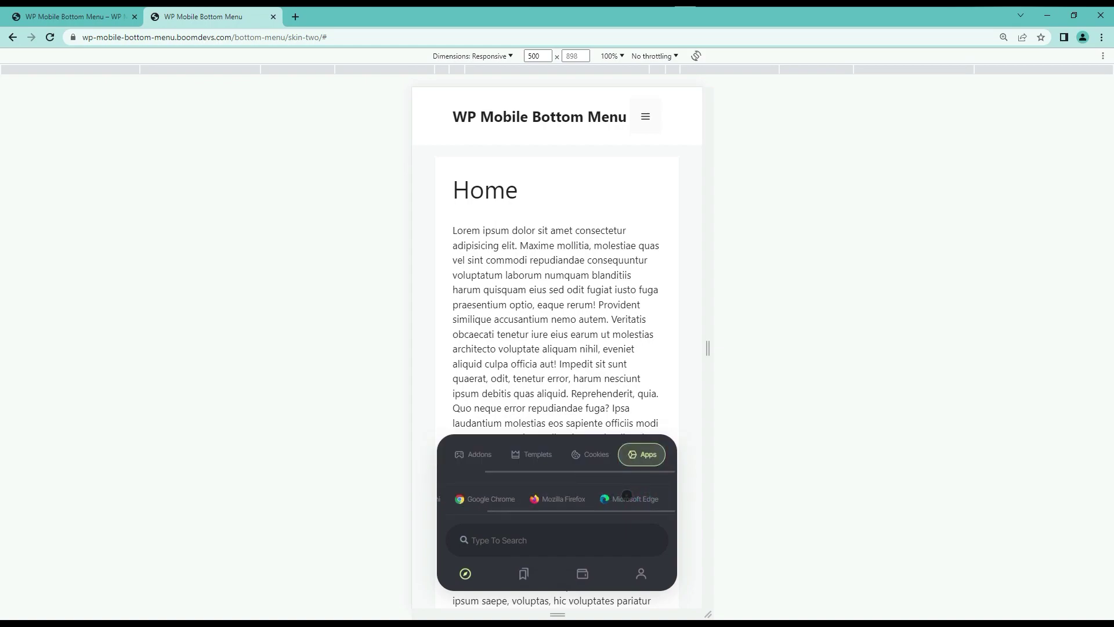
click(627, 496)
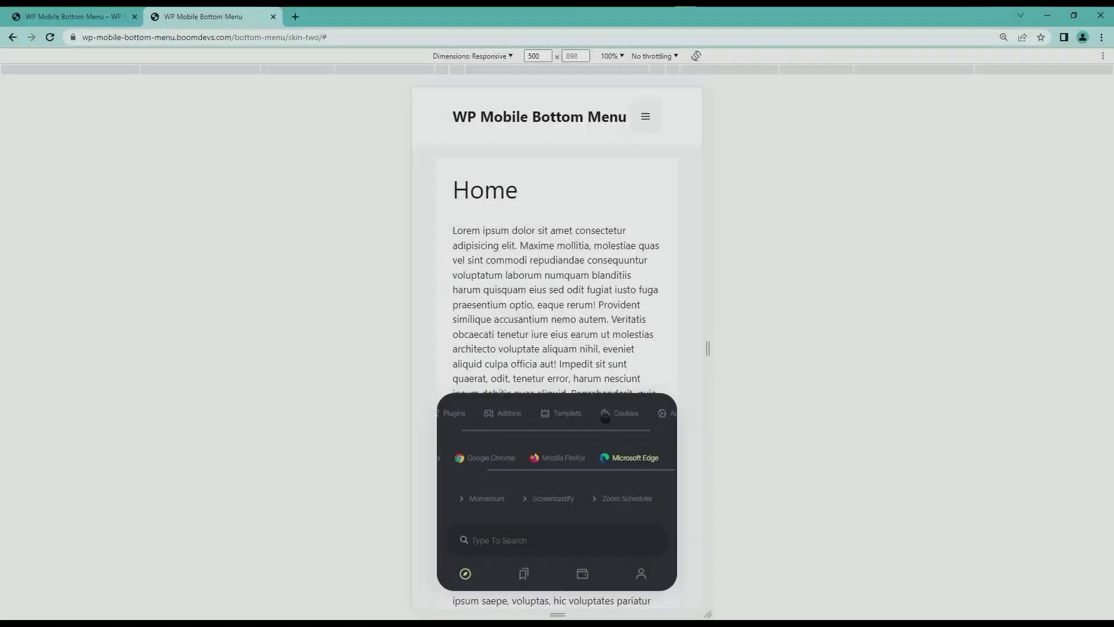
Step: Swipe through the demo's submenu row and reopen the Apps submenu from the first bottom menu item
drag(605, 418, 496, 424)
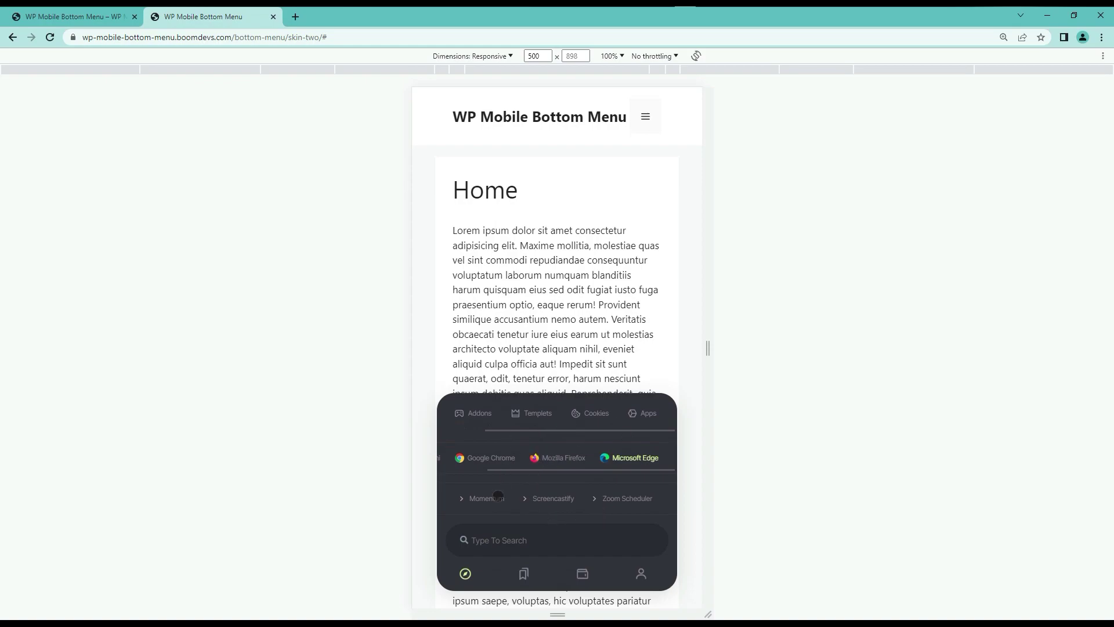
mouse_move(513, 406)
mouse_down()
mouse_move(607, 405)
mouse_move(506, 424)
mouse_up()
click(457, 575)
drag(618, 492, 533, 488)
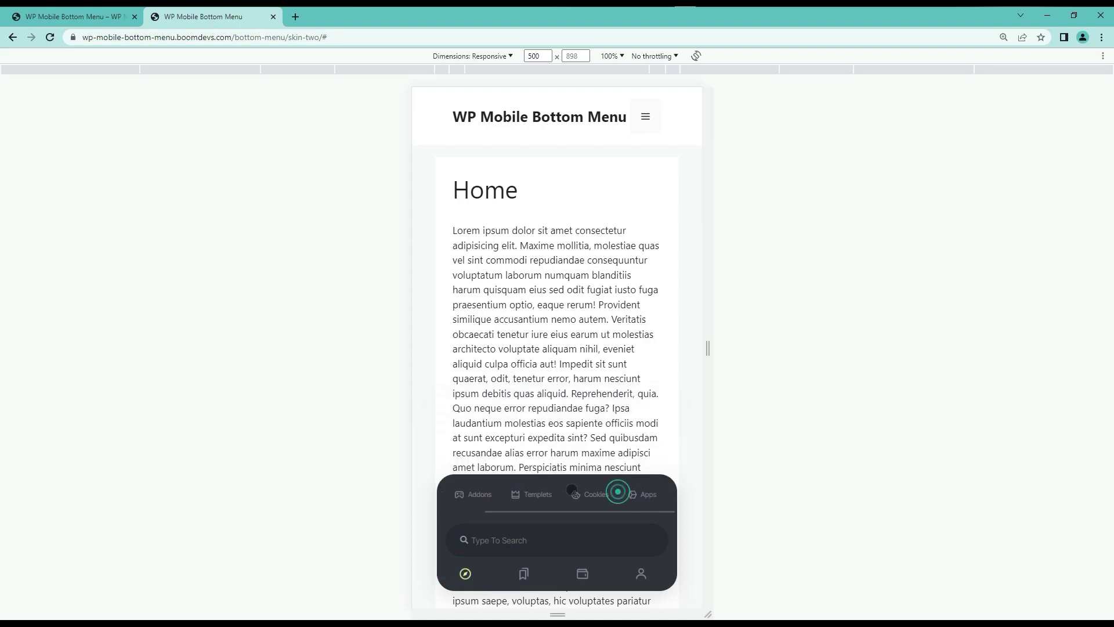
click(644, 493)
click(625, 504)
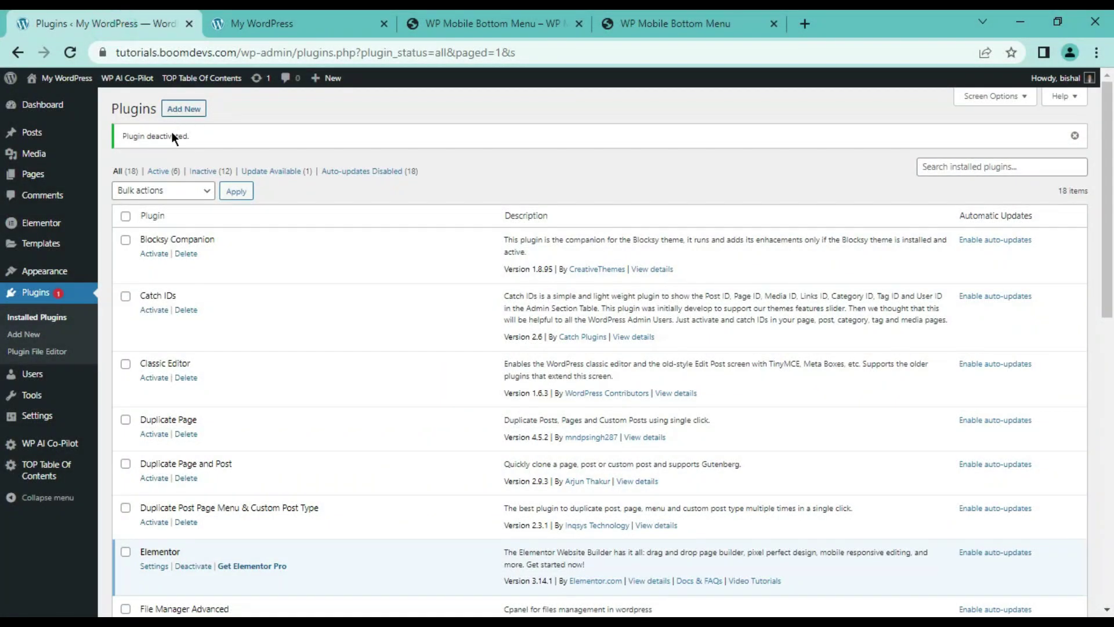
Step: Search the plugin directory for "wp mobile bottom menu", then install and activate WP Mobile Bottom Menu by BOOM DEVS
click(193, 109)
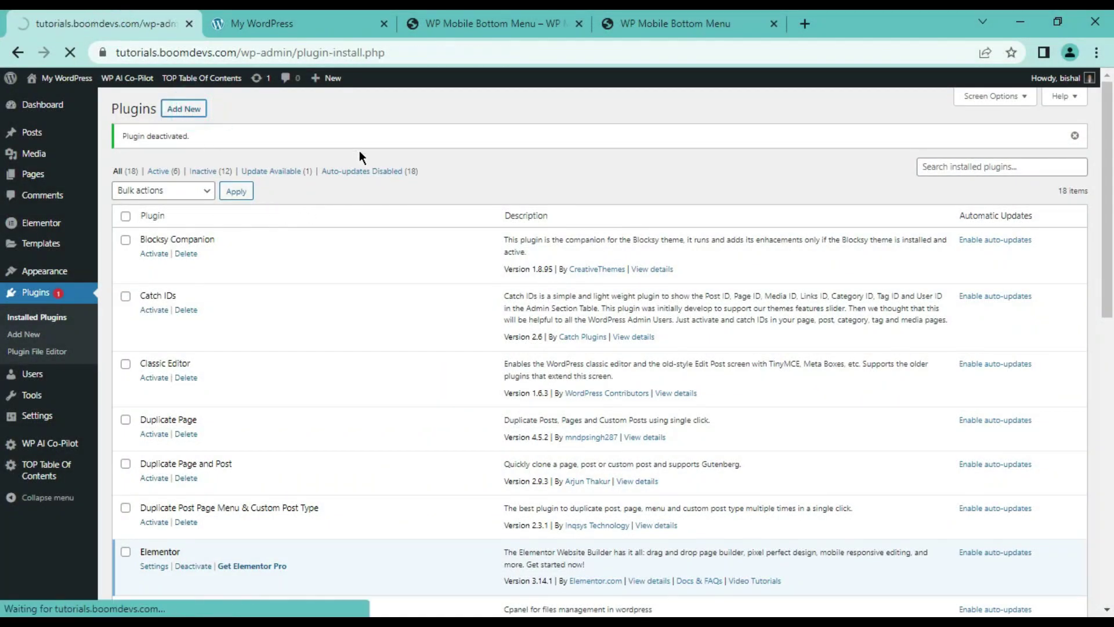
click(942, 144)
text(wp mobile bottom menu)
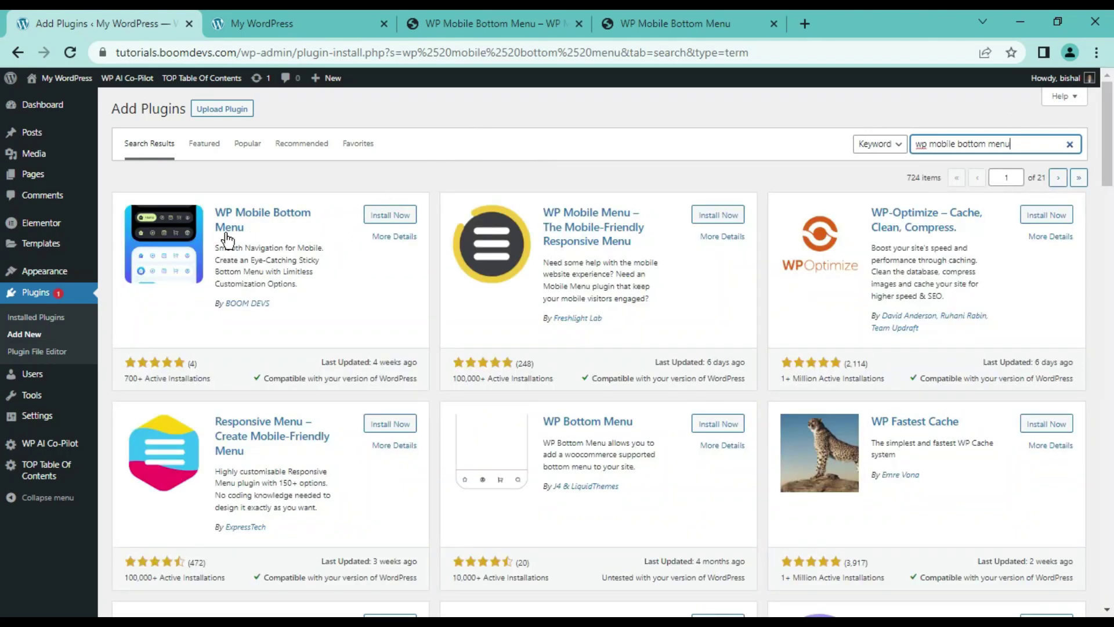
click(403, 220)
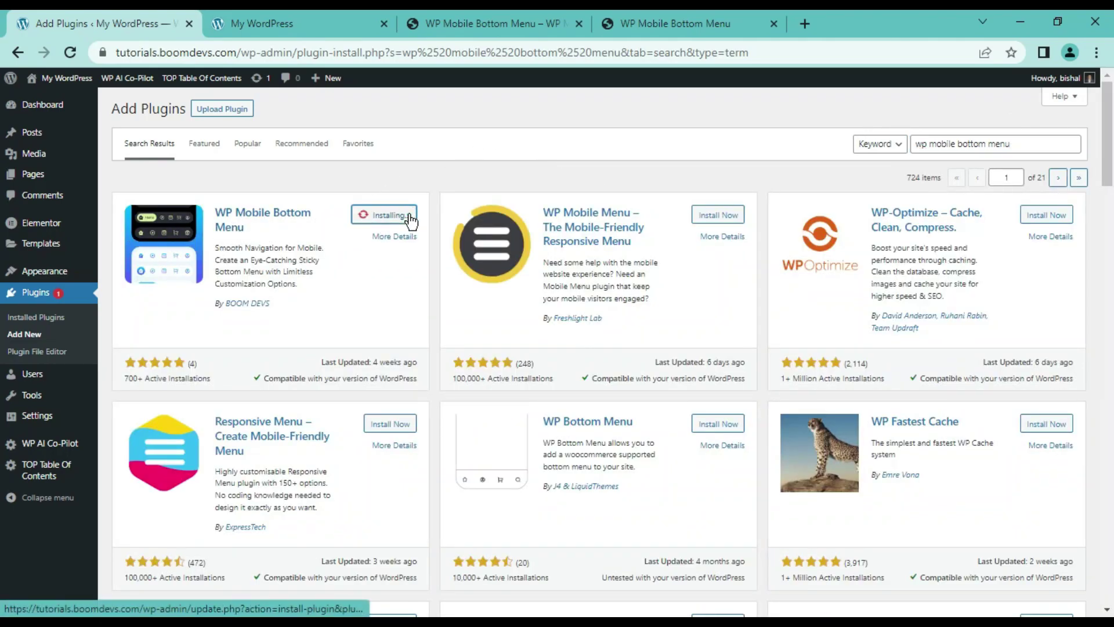
click(395, 215)
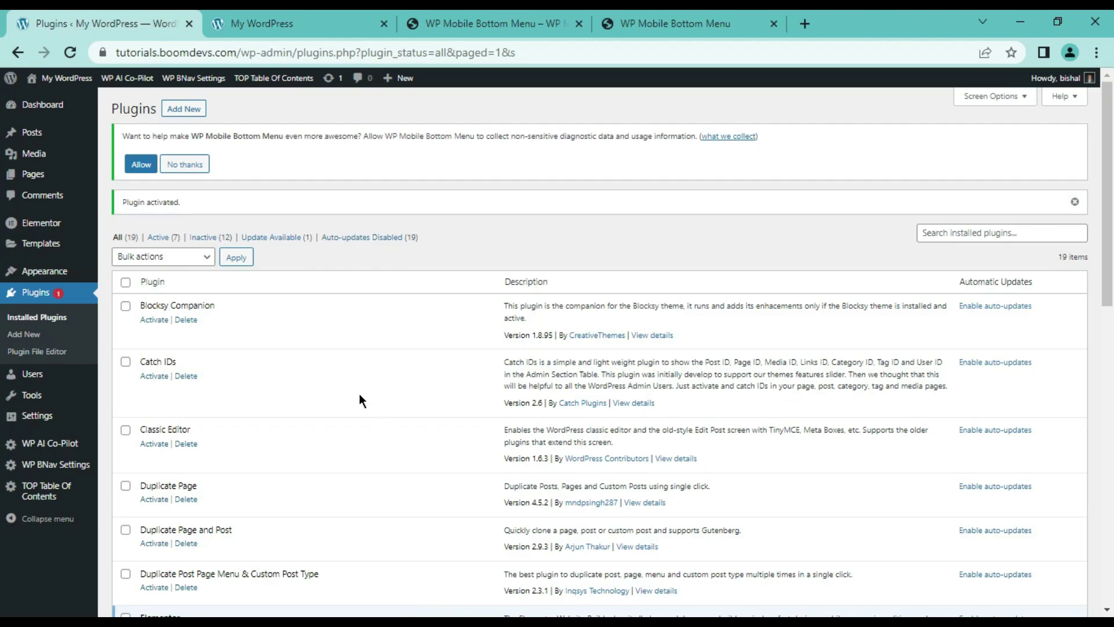
Step: Upload wp-mobile-bottom-menu-pro.zip as a new plugin, install it and activate it
click(184, 109)
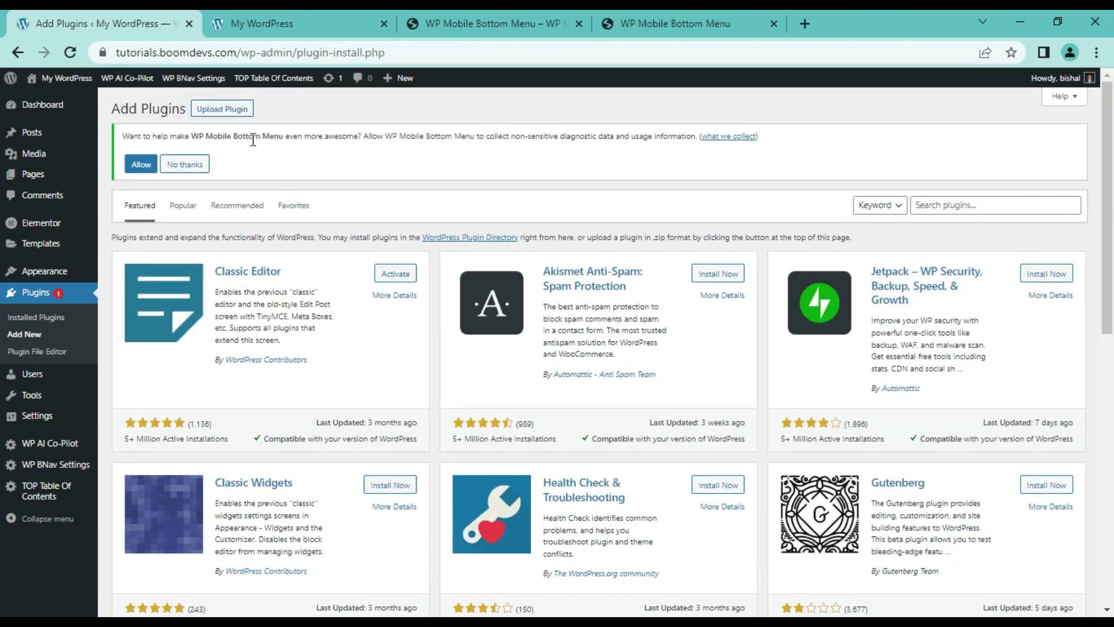
click(235, 114)
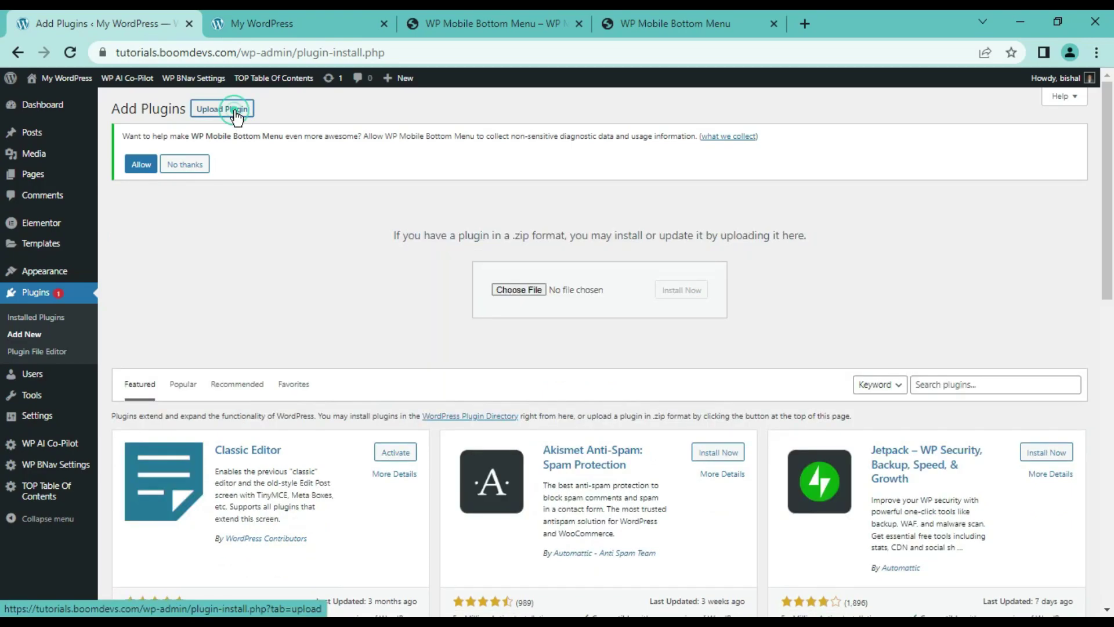
click(522, 292)
double_click(240, 147)
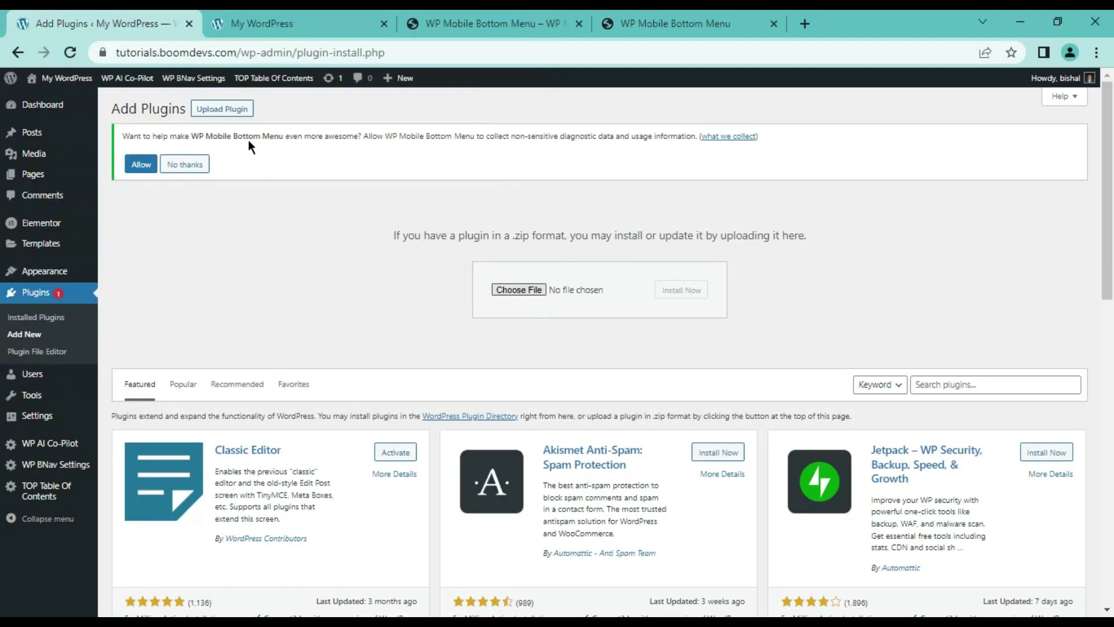
click(680, 300)
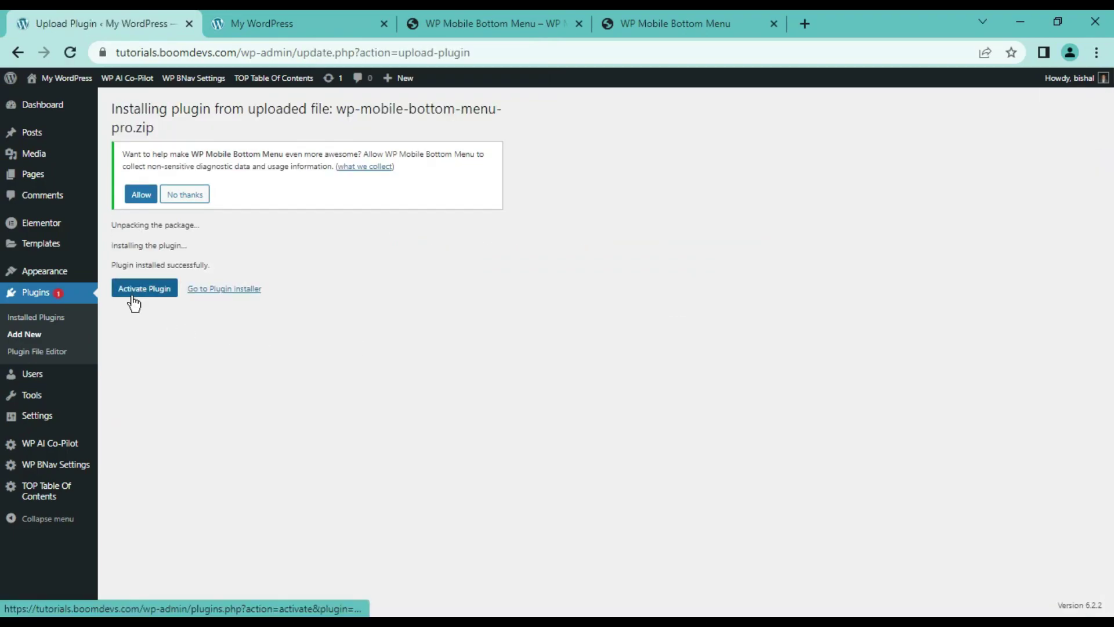
click(132, 290)
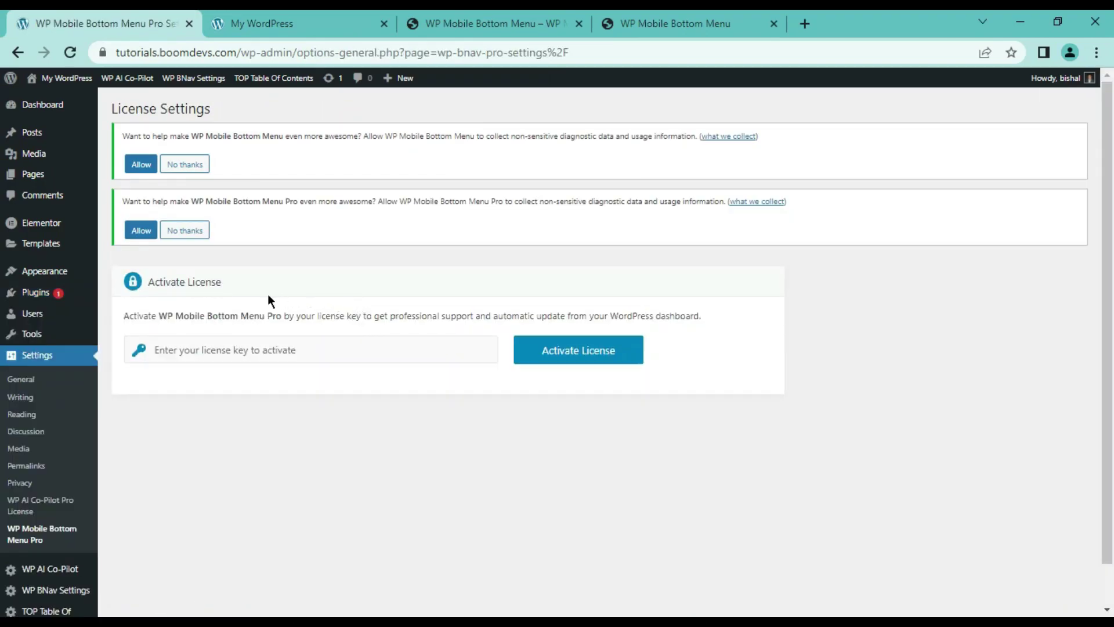
Step: Paste the licence key for WP Mobile Bottom Menu Pro and activate the licence
click(267, 350)
key(ctrl+v)
click(578, 349)
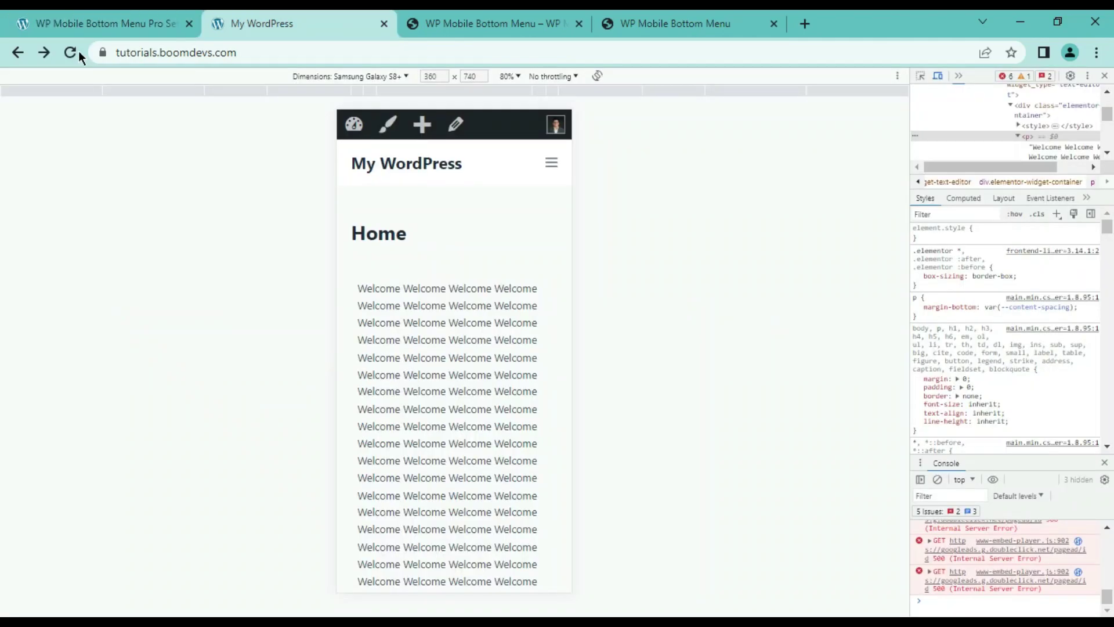
Step: Reload the site's mobile preview, try its bottom menu, and return to the WordPress admin
click(70, 53)
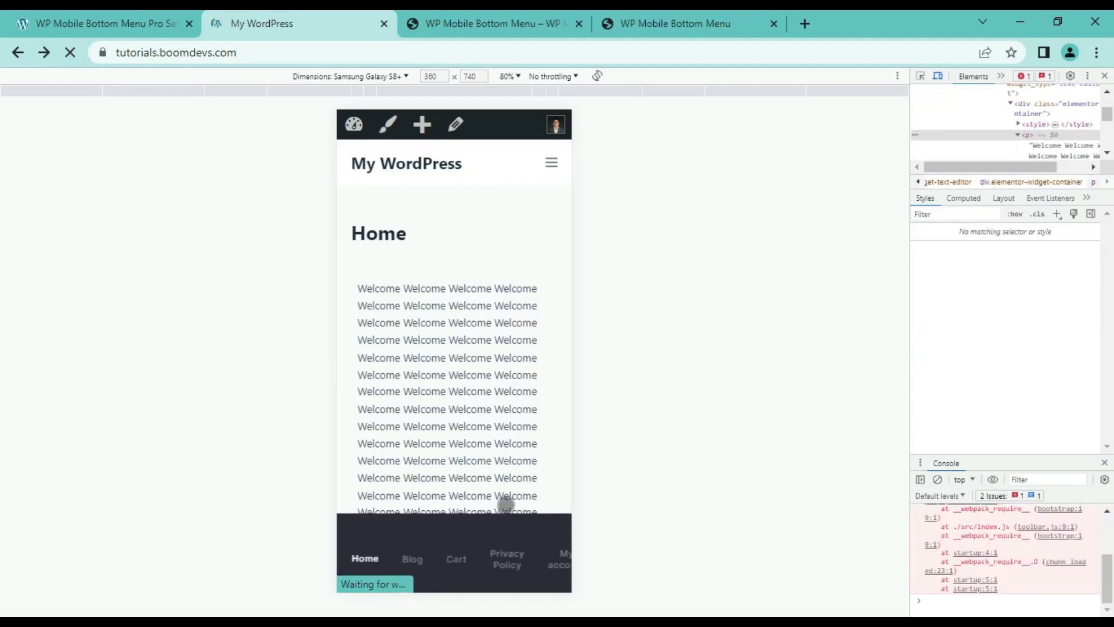
click(529, 538)
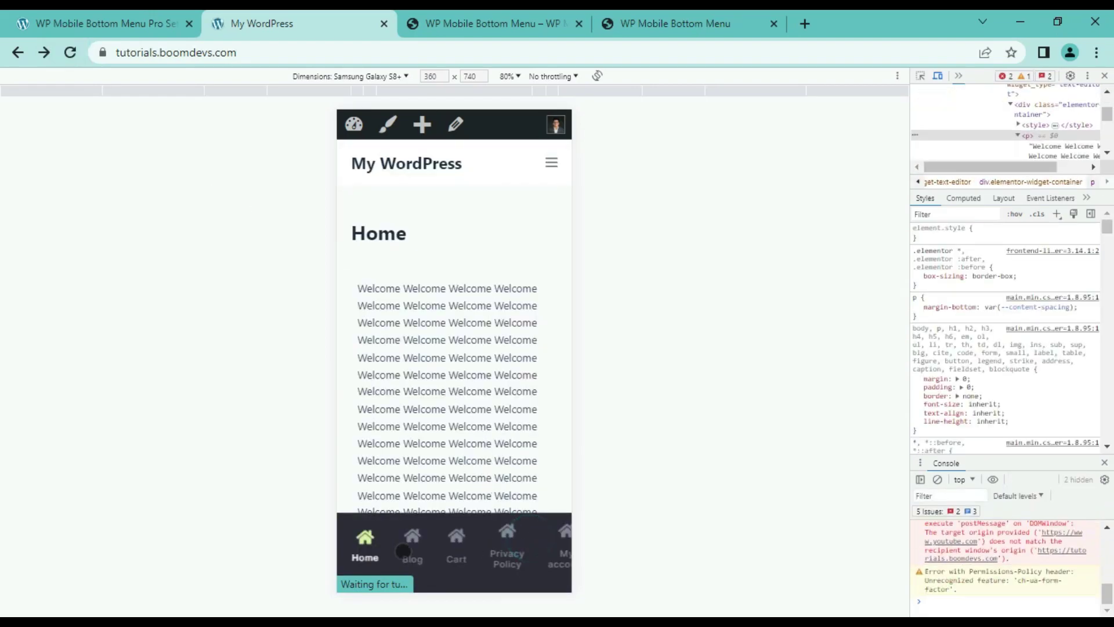
click(86, 19)
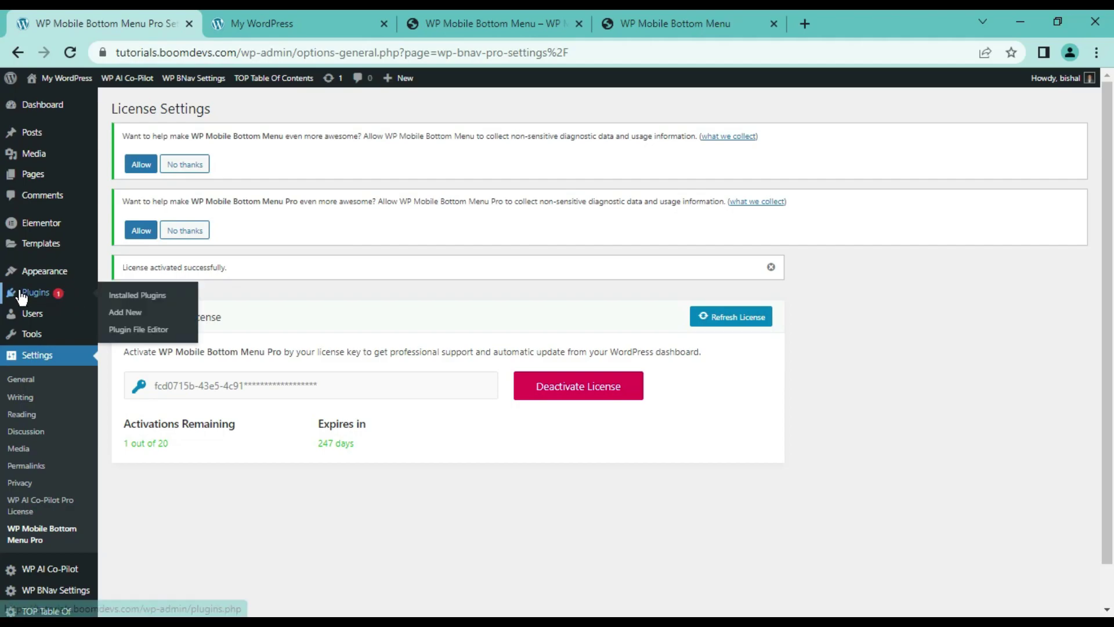
Step: Open the WordPress menu editor and review the Tutorial menu's structure and display locations
mouse_move(43, 271)
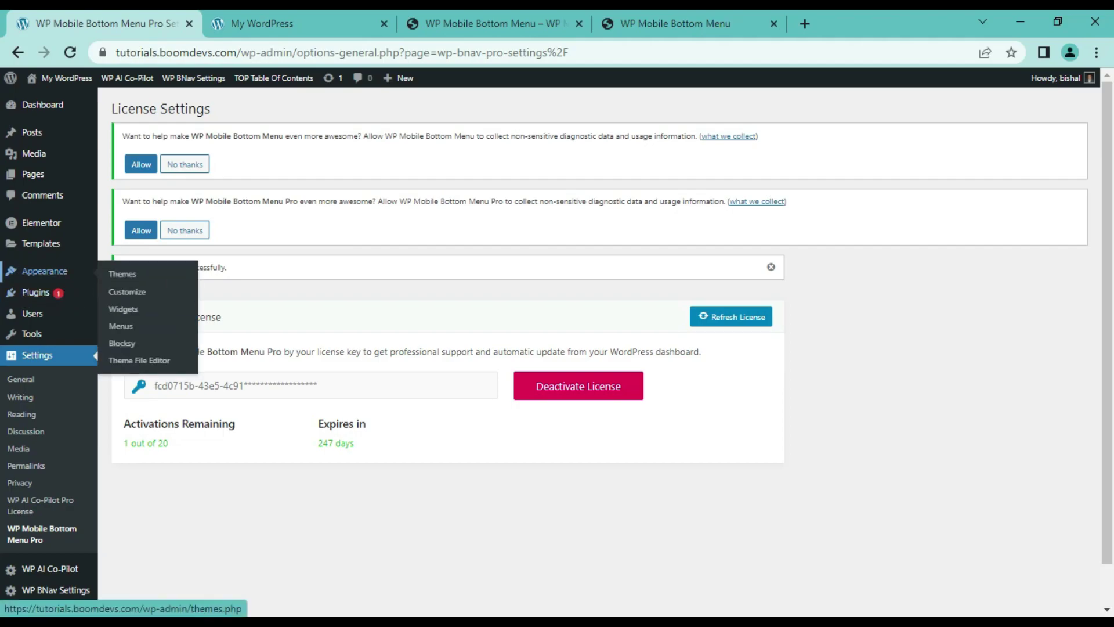
click(139, 331)
scroll(600, 364, down, 4)
scroll(597, 363, up, 2)
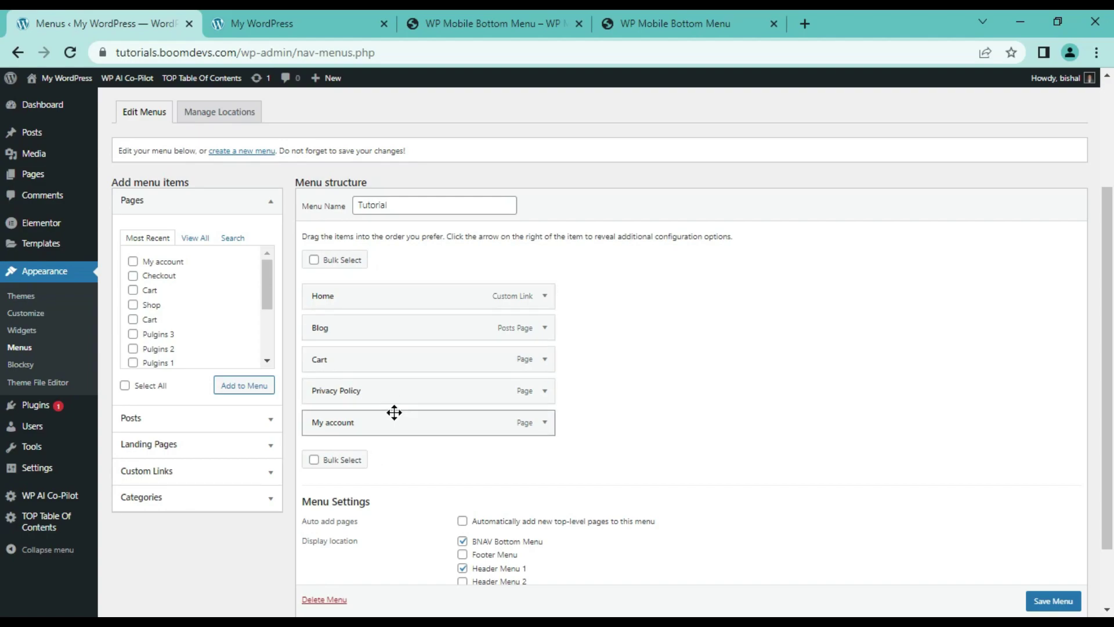
Step: Add the Addons, Apps, Pulgins and Templets pages from the full page list to the Tutorial menu
click(195, 237)
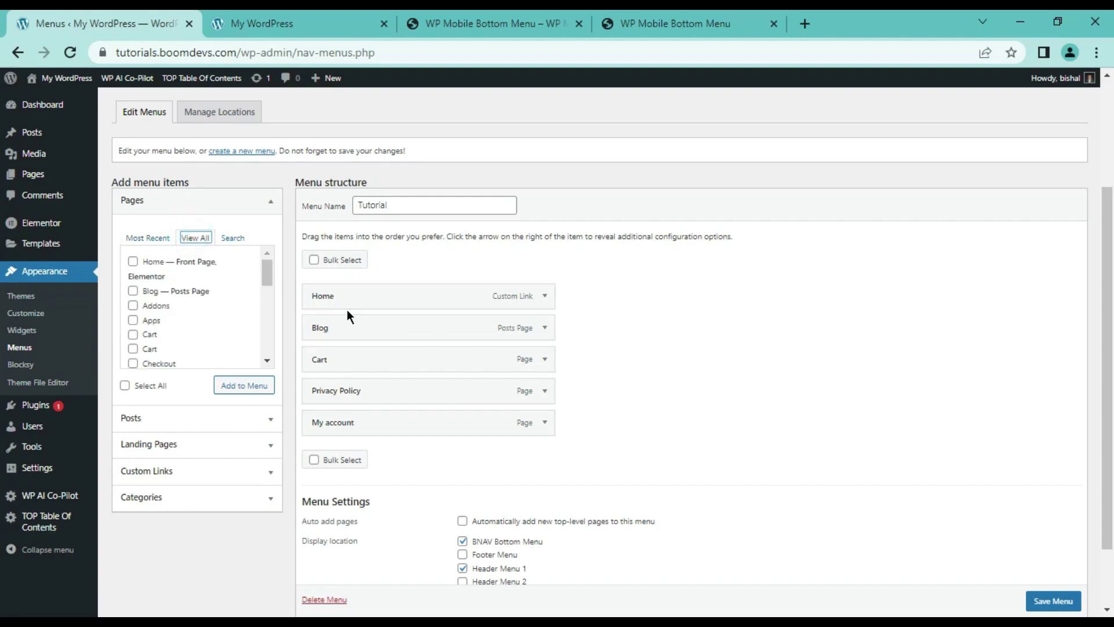
scroll(206, 318, down, 2)
scroll(206, 316, down, 1)
click(133, 331)
scroll(134, 331, down, 1)
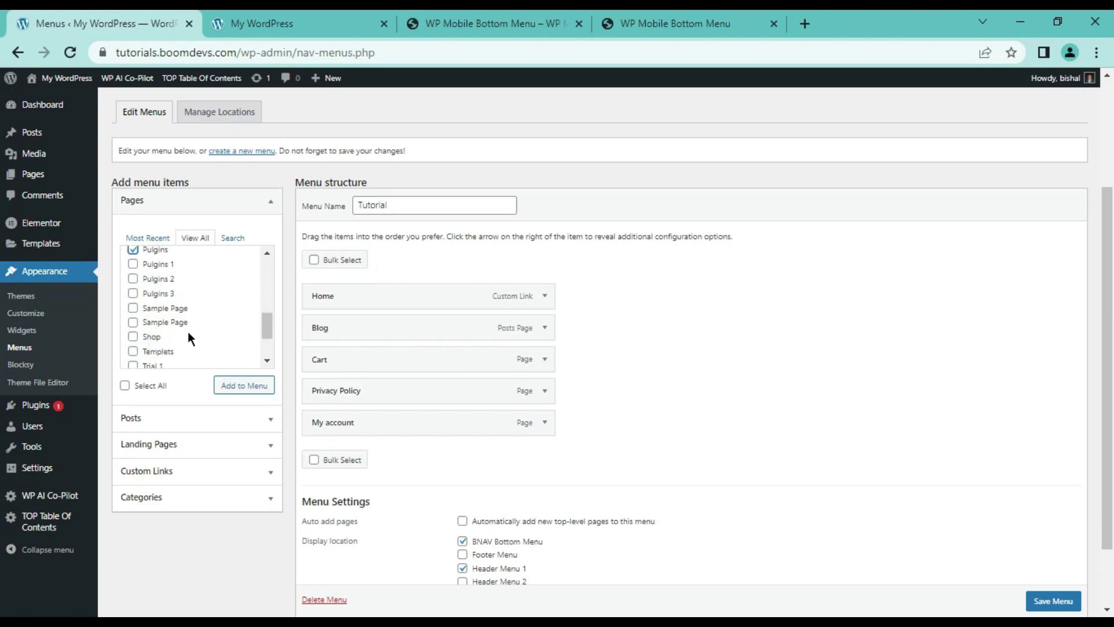
click(133, 351)
scroll(206, 319, down, 2)
scroll(205, 319, up, 2)
click(244, 467)
Step: Nest Addons, Apps, Pulgins and Templets as sub items under Home
scroll(642, 431, down, 1)
drag(346, 455, 366, 326)
drag(353, 488, 324, 365)
scroll(323, 405, down, 1)
drag(325, 436, 363, 308)
drag(328, 467, 371, 340)
Step: Add the Checkout page to the menu and nest it under Home below Templets
scroll(209, 233, up, 10)
scroll(209, 234, up, 1)
scroll(211, 277, down, 1)
click(133, 283)
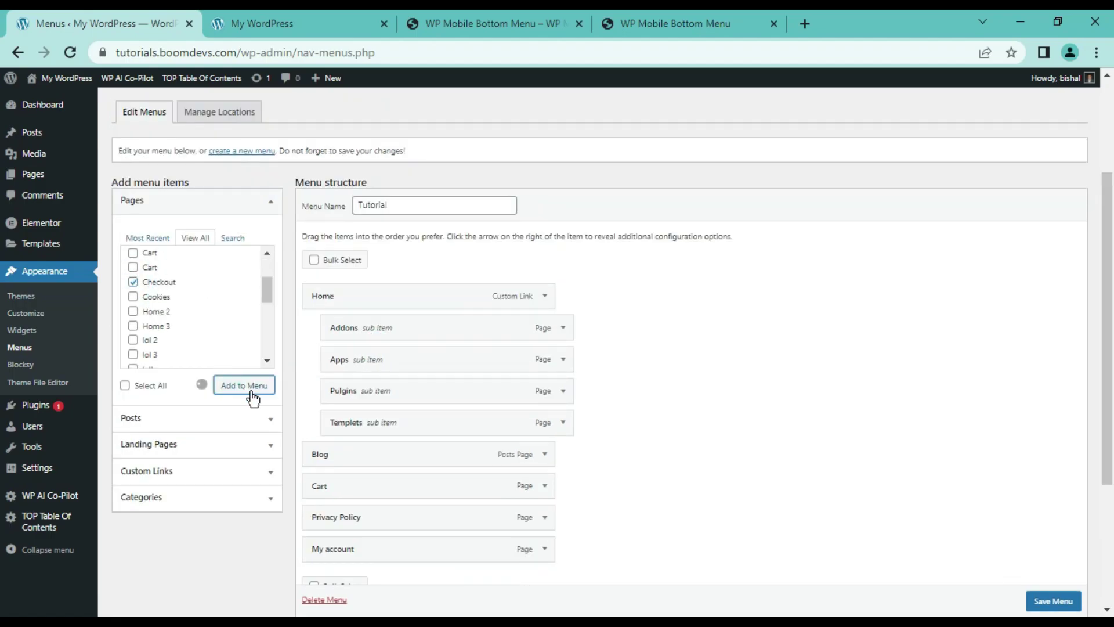
click(249, 390)
scroll(251, 393, down, 1)
drag(328, 501, 342, 370)
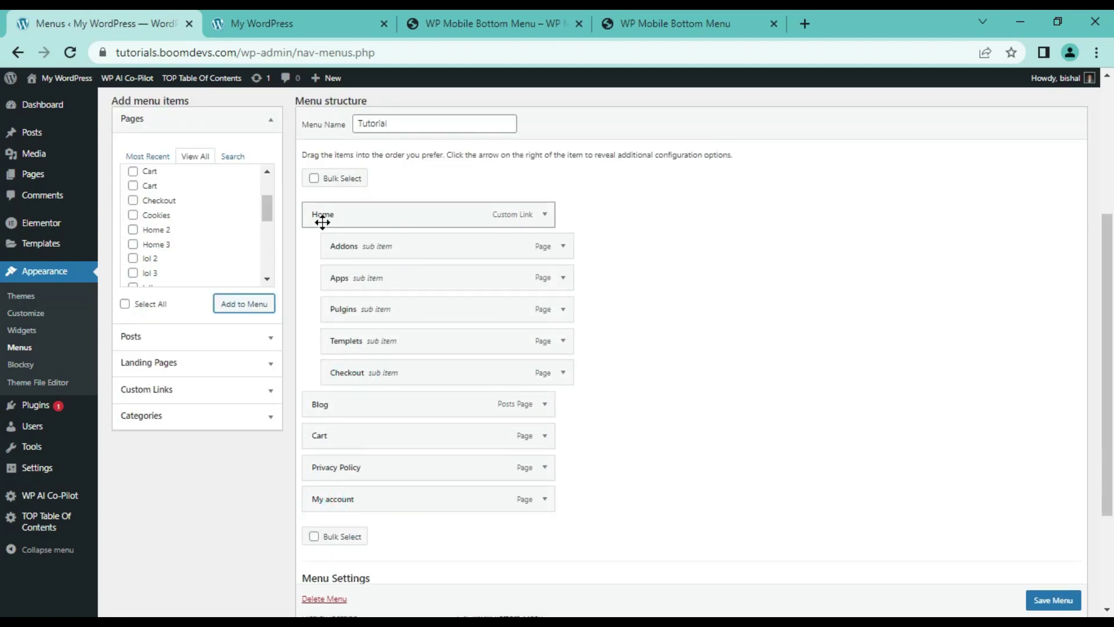
Step: Add the Pulgins 1, Pulgins 2 and Pulgins 3 pages to the Tutorial menu
scroll(234, 264, up, 3)
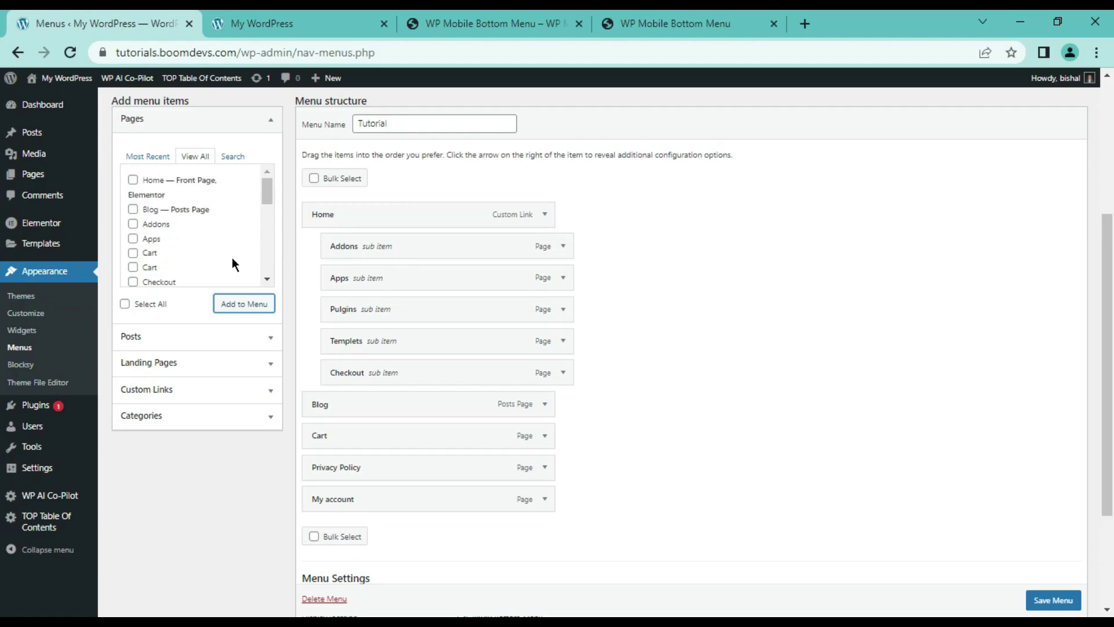
scroll(181, 241, down, 3)
scroll(176, 244, down, 3)
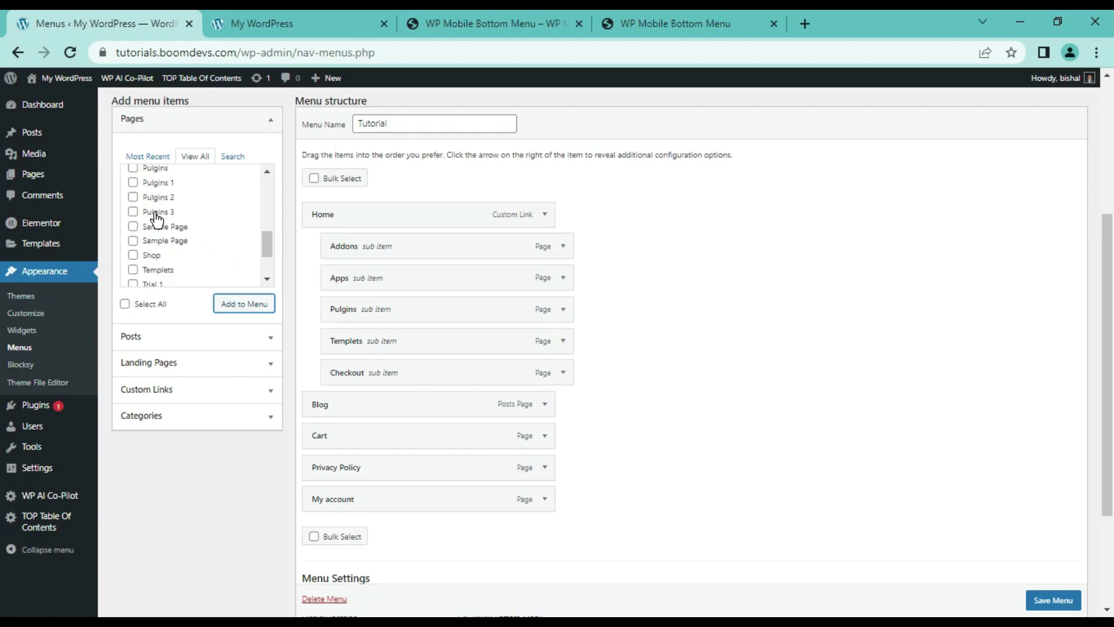
click(157, 182)
click(156, 197)
click(244, 304)
Step: Nest Pulgins 1, Pulgins 2 and Pulgins 3 in that order under the Addons sub item and save the menu
drag(325, 530, 348, 271)
scroll(322, 406, down, 2)
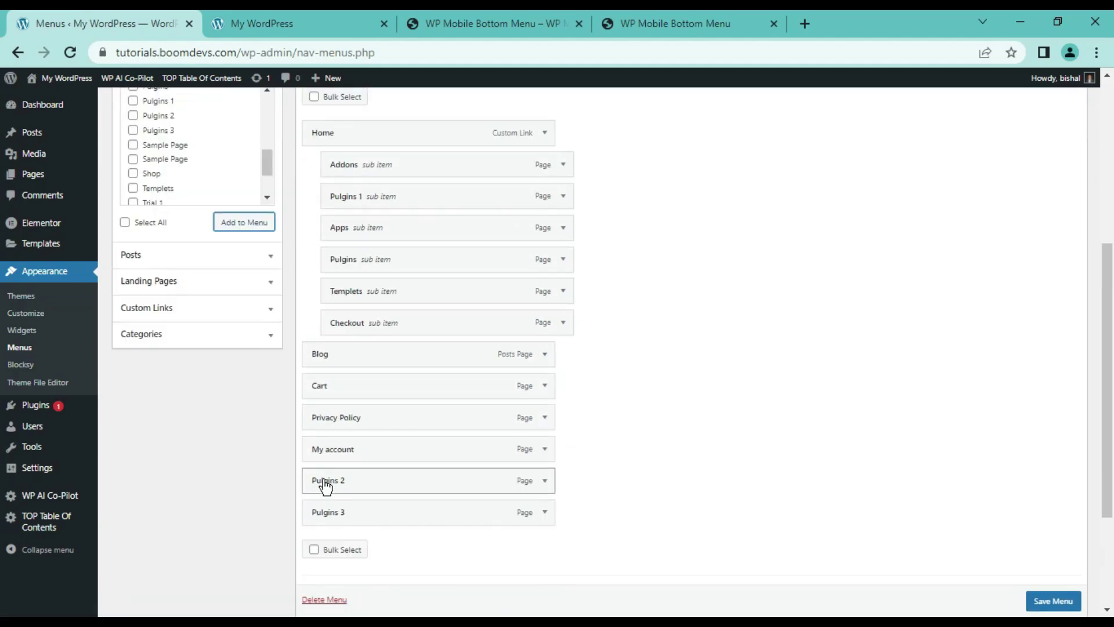
drag(322, 483, 375, 221)
scroll(425, 376, down, 2)
scroll(426, 376, up, 2)
drag(323, 508, 386, 258)
scroll(369, 216, up, 2)
scroll(426, 267, down, 1)
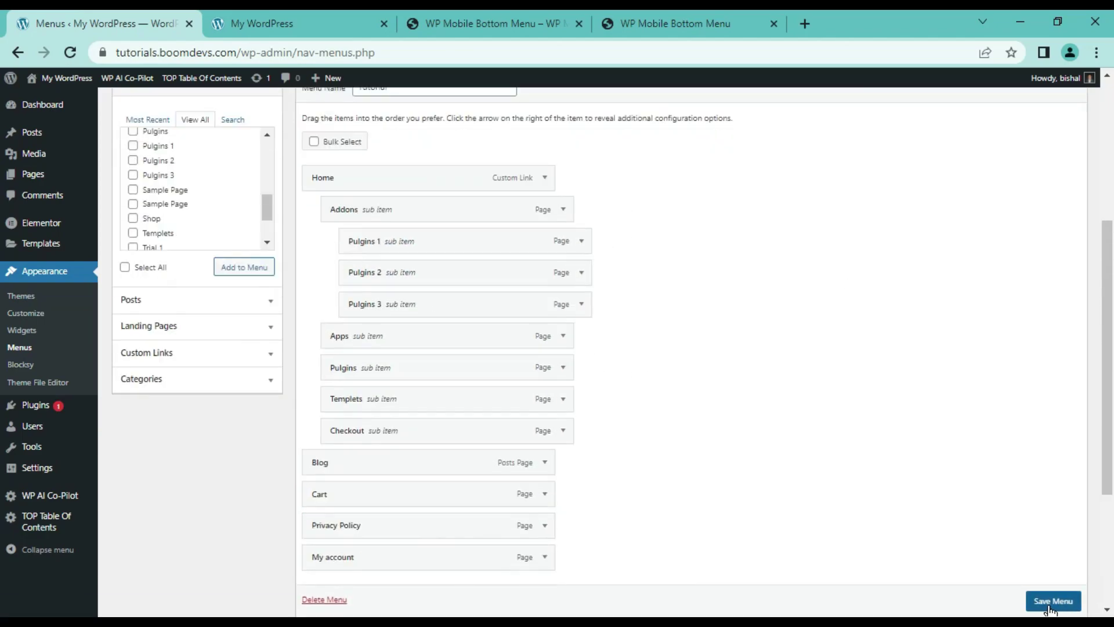
click(1049, 604)
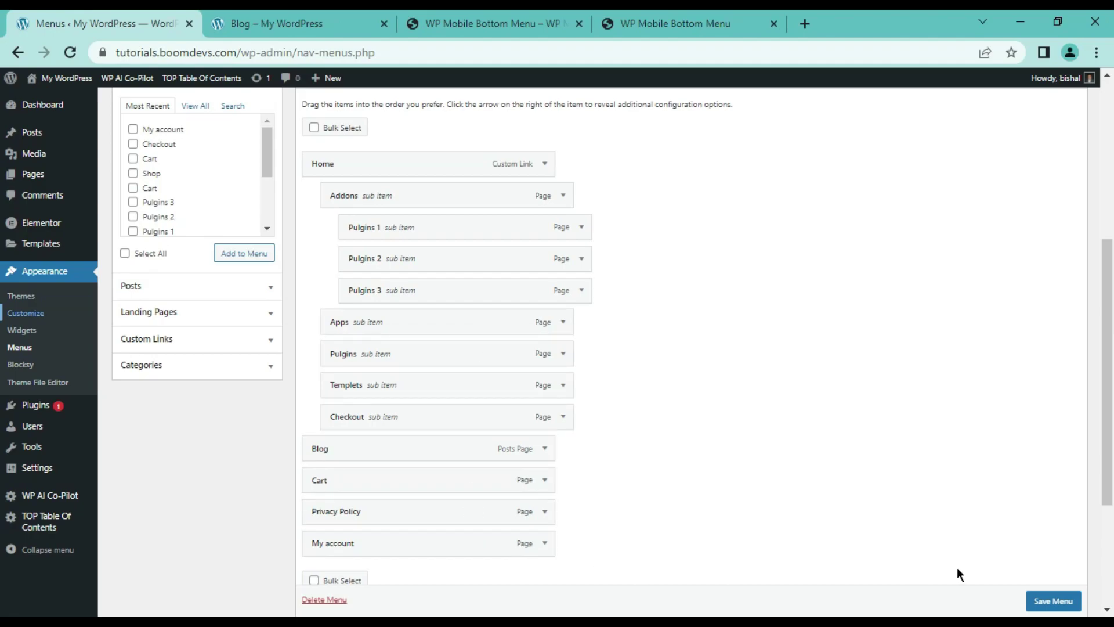
click(1054, 601)
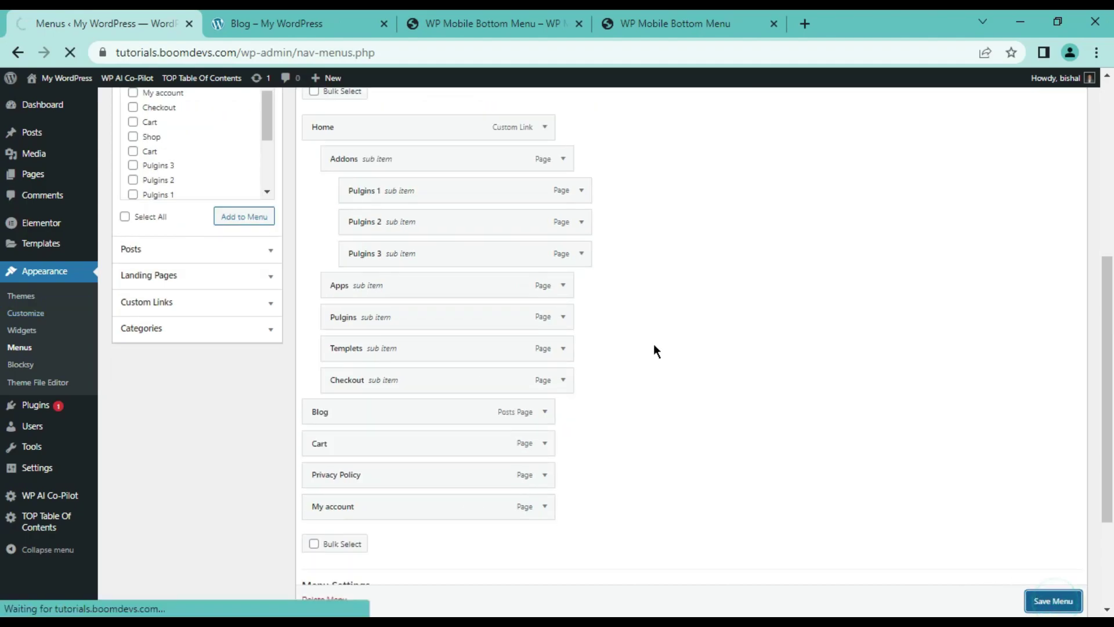
Step: Reload the blog page's mobile preview to check the bottom menu with the saved menu structure
click(273, 24)
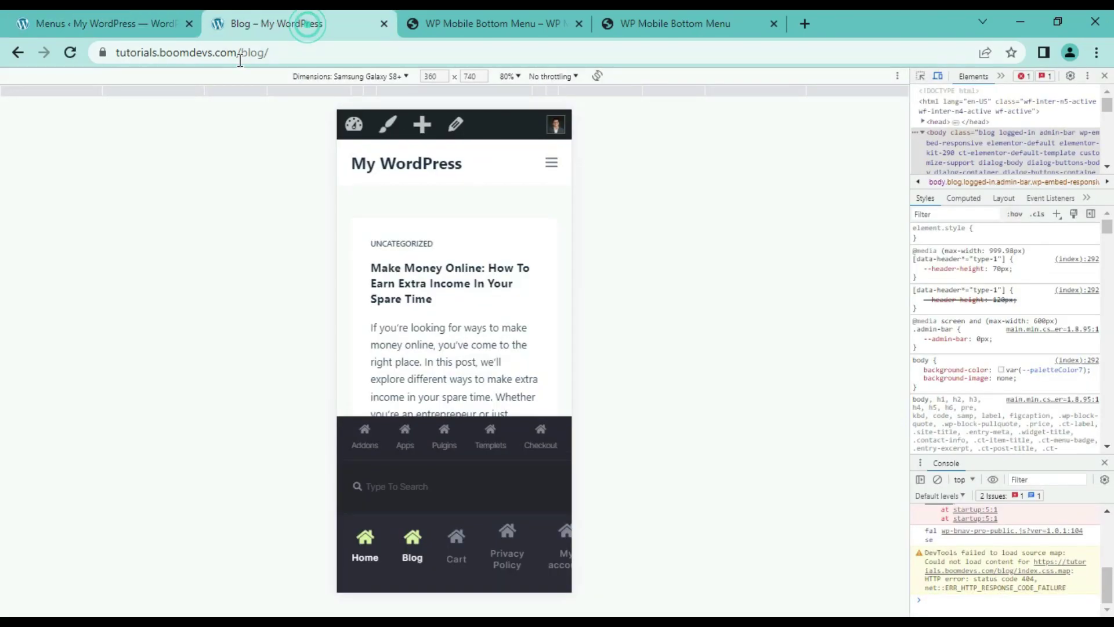
click(70, 53)
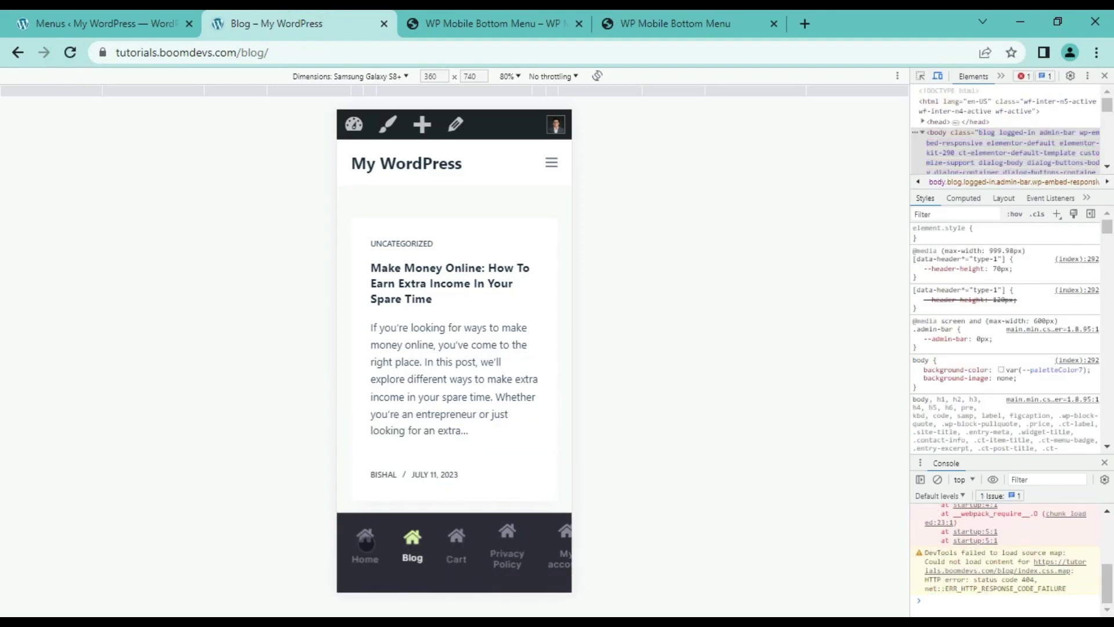
Step: Expand the Home item of the bottom menu in the blog page's mobile preview
click(365, 543)
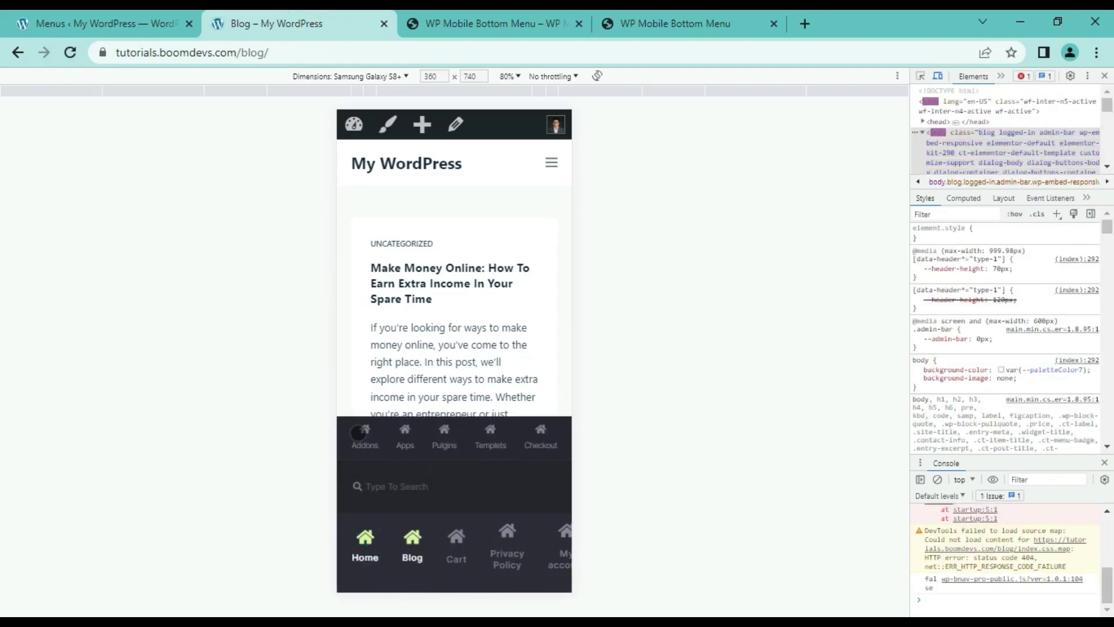
Step: Open the site's Customize page in a new browser tab and go to its WP BNav settings
click(82, 19)
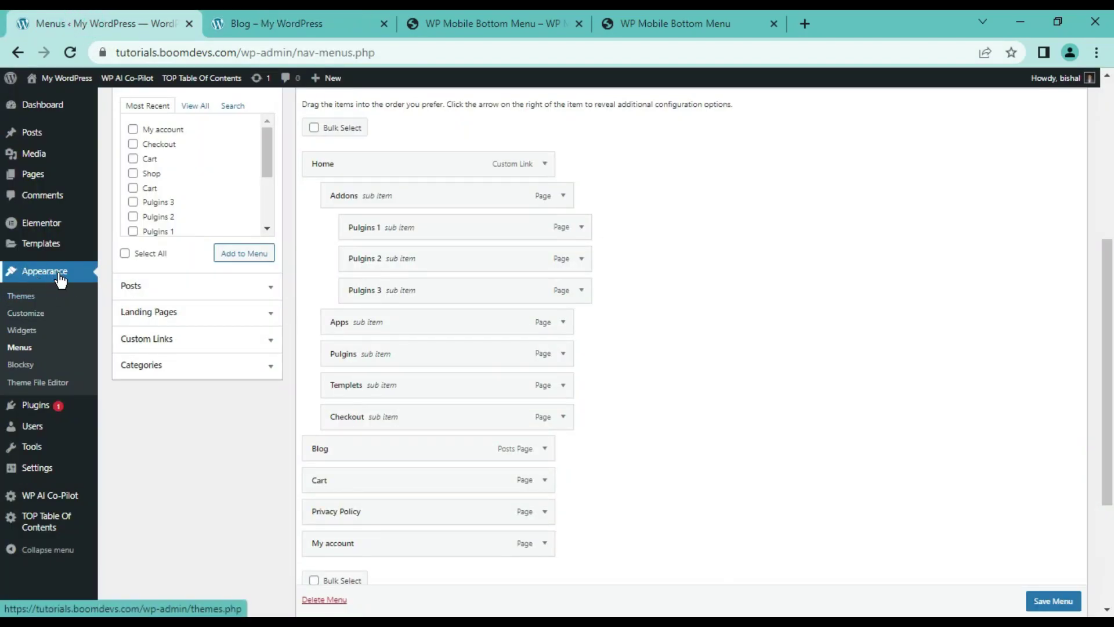
middle_click(18, 325)
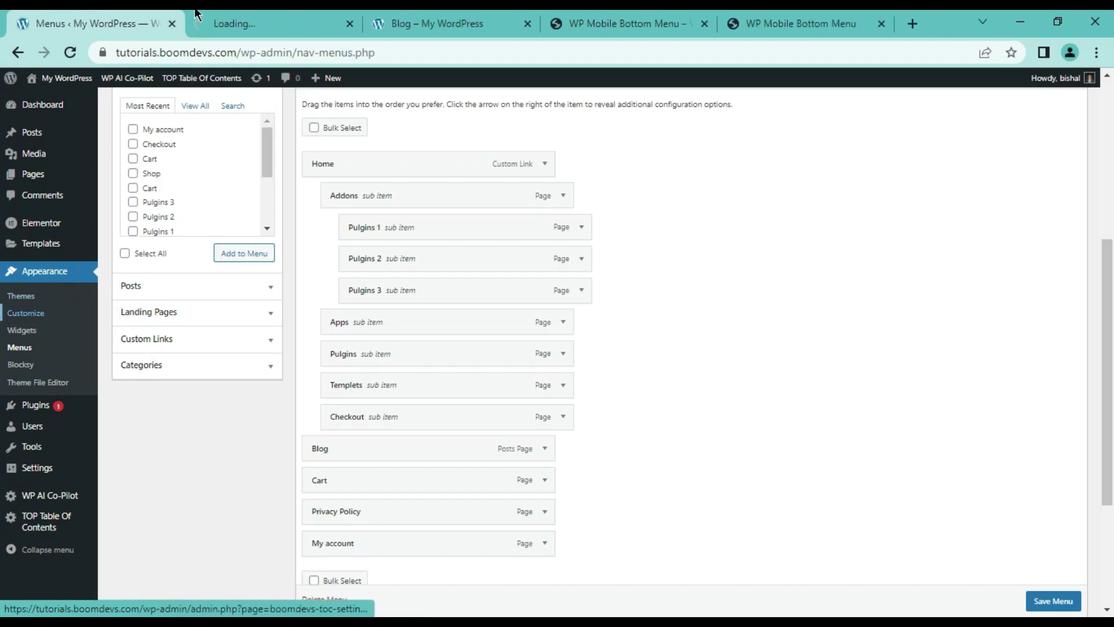
click(225, 20)
scroll(56, 522, down, 5)
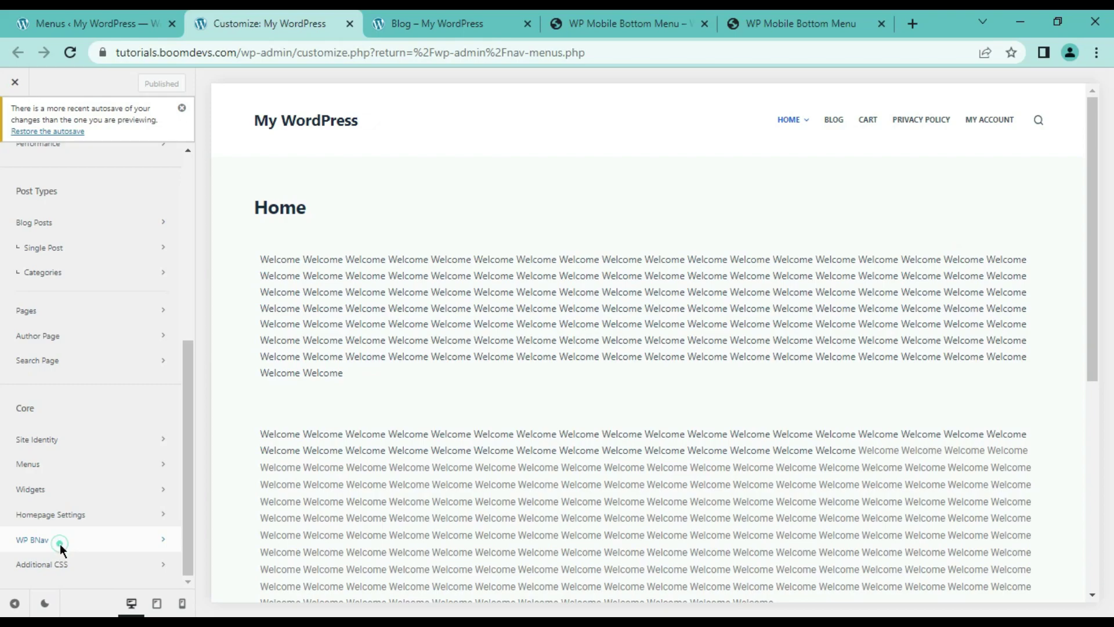
click(60, 544)
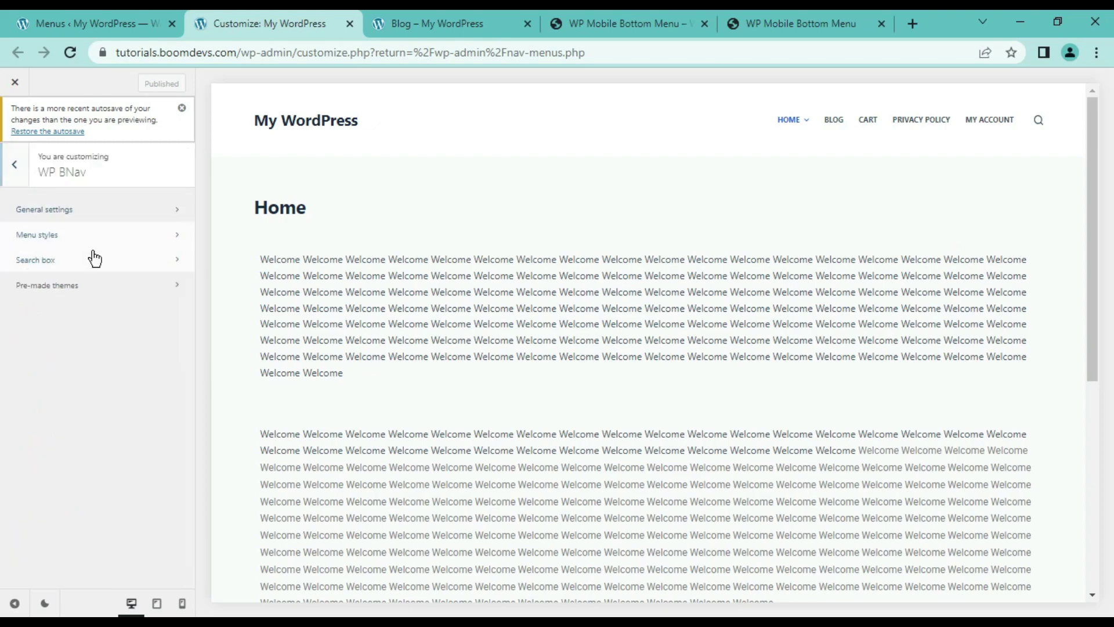
Step: Look through the pre-made theme skins for the bottom menu and return to the WP BNav sections
click(80, 291)
scroll(125, 342, down, 5)
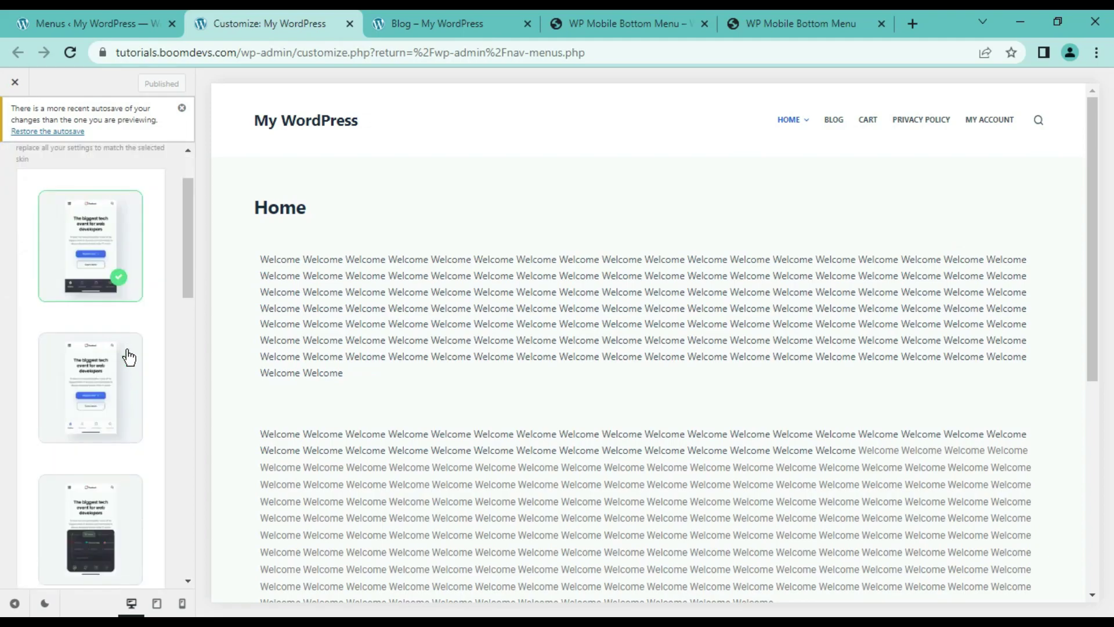
scroll(116, 406, up, 1)
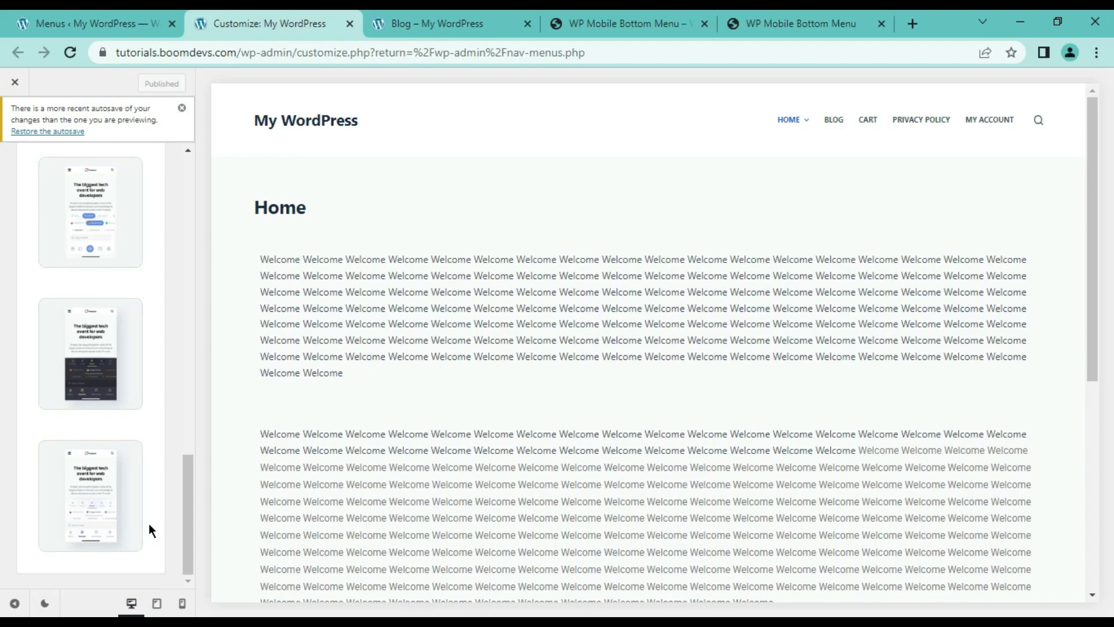
scroll(148, 526, down, 3)
scroll(148, 523, up, 10)
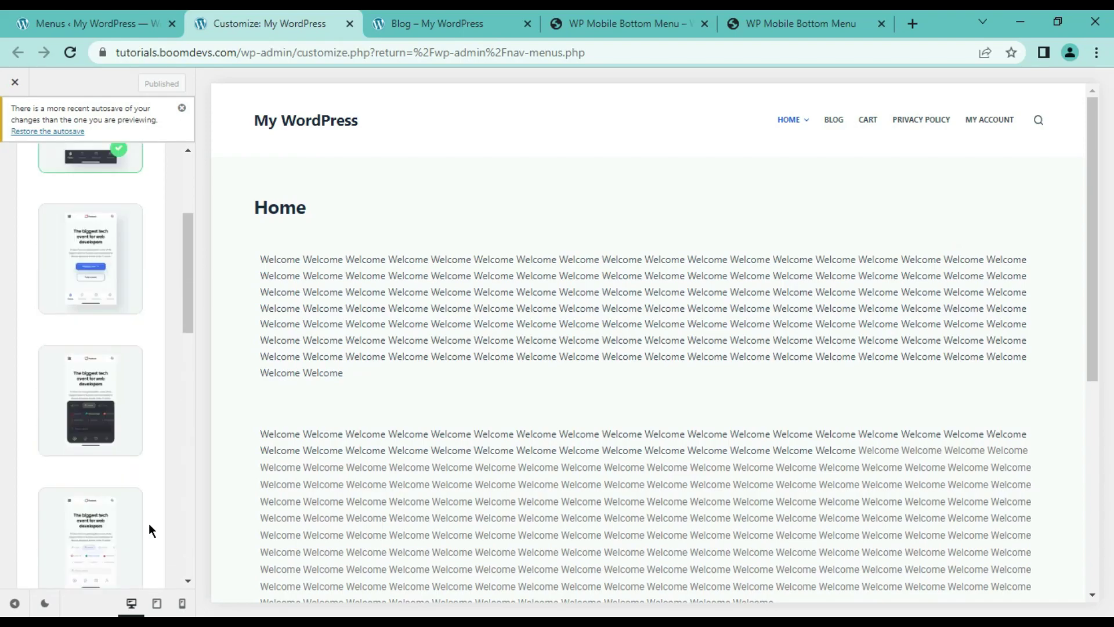
scroll(99, 443, down, 3)
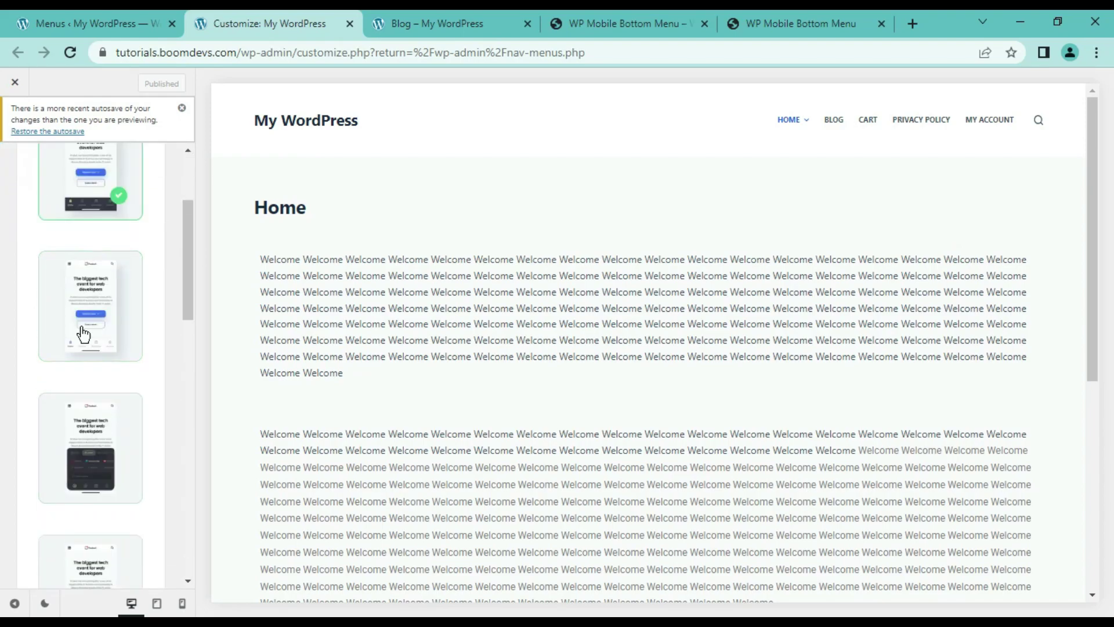
scroll(97, 479, up, 5)
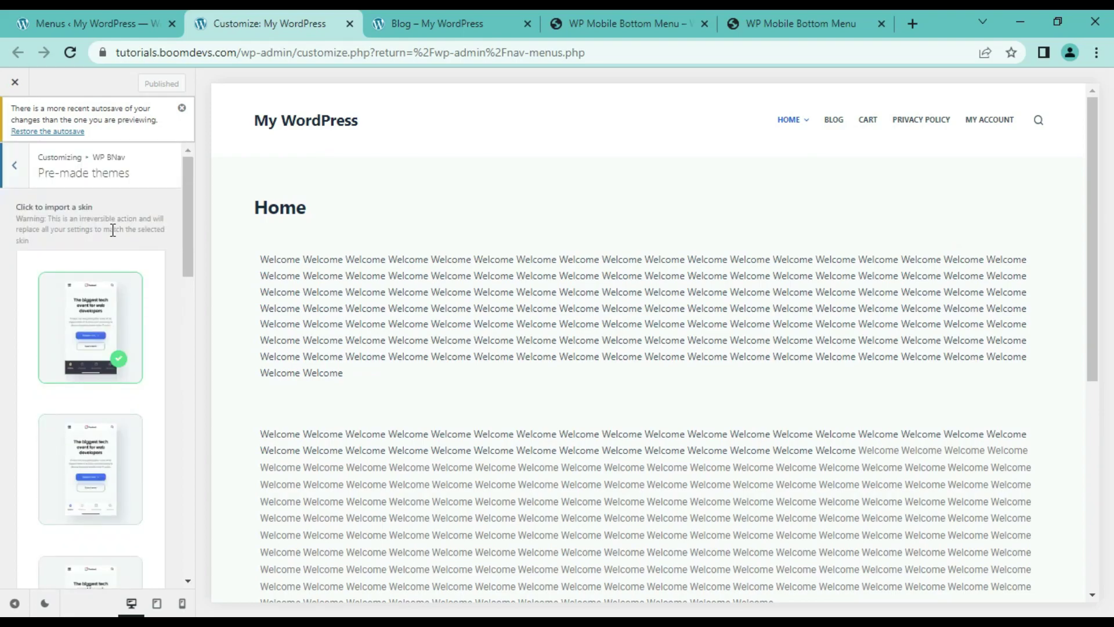
click(18, 169)
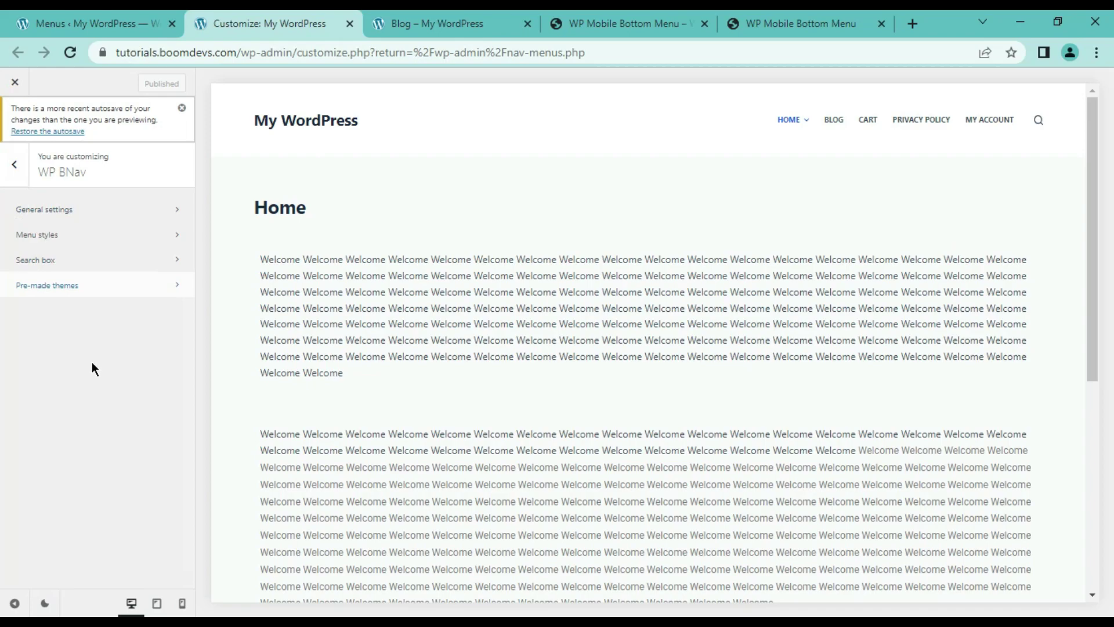
Step: Switch the site preview to mobile size and open the General settings to review Breakpoint and Z-Index
click(181, 604)
click(144, 159)
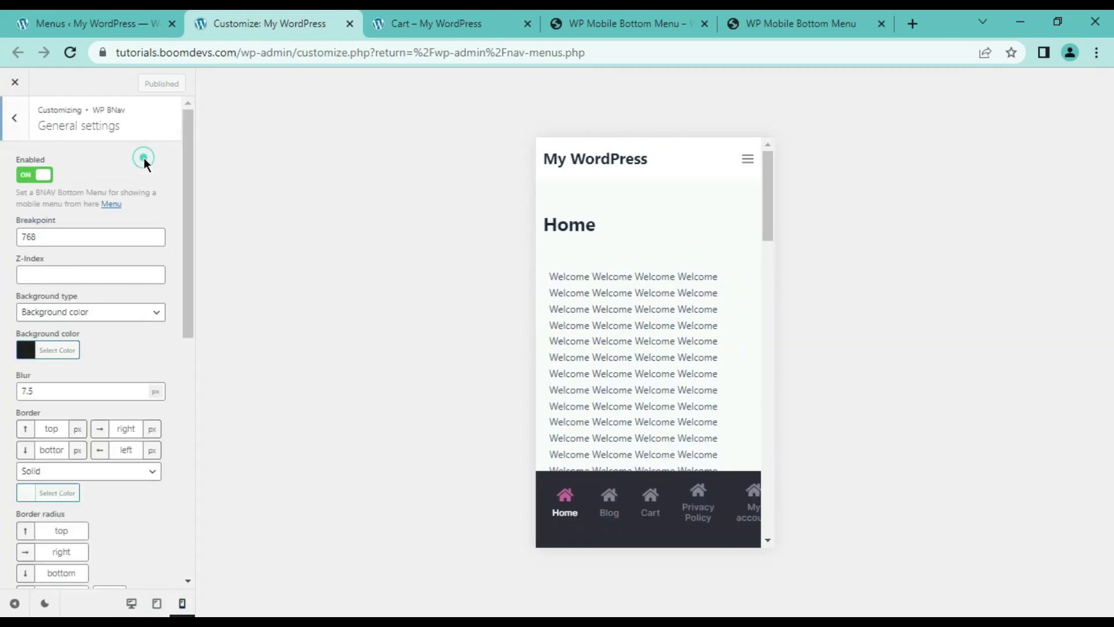
drag(13, 218, 49, 219)
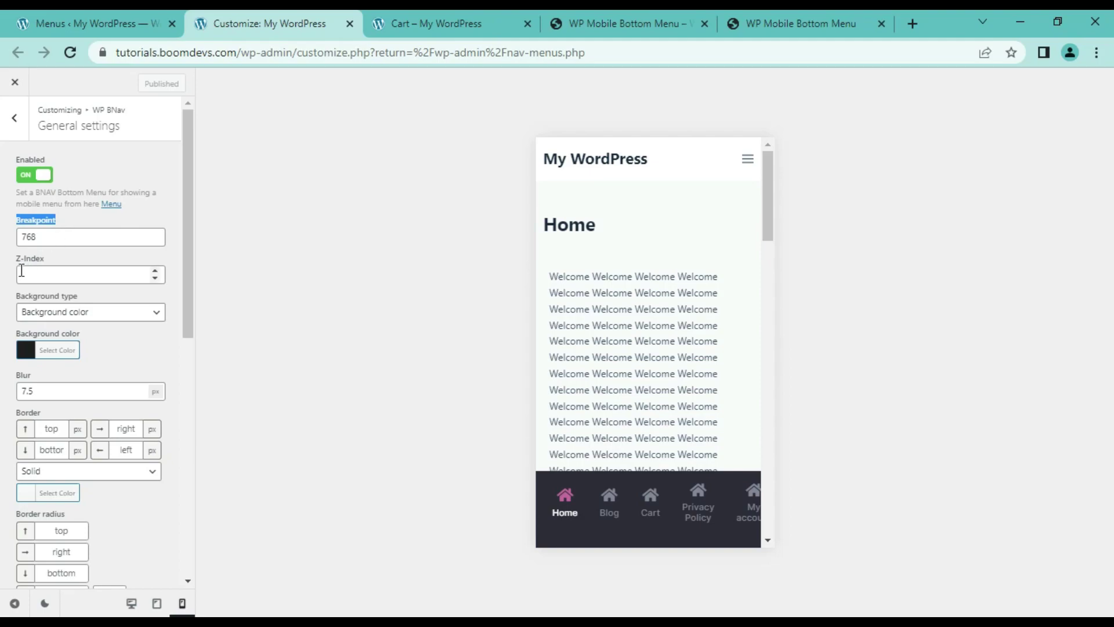
drag(15, 258, 54, 255)
click(60, 254)
click(123, 293)
scroll(123, 294, down, 1)
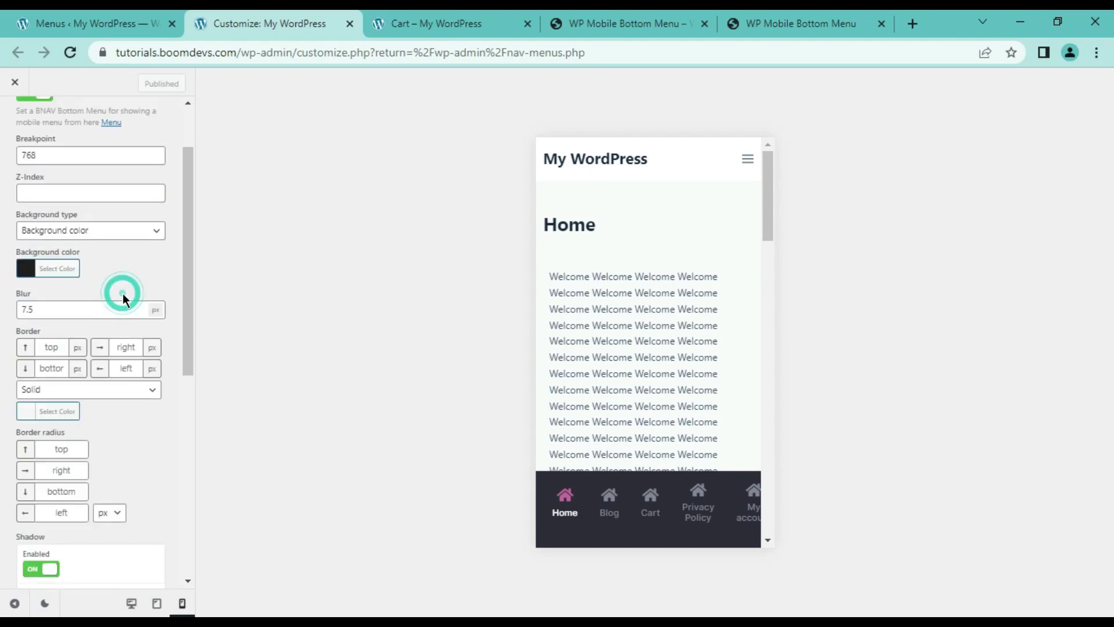
Step: Try the Gradiant background type for the bottom menu and switch back to Background color
click(87, 233)
click(66, 258)
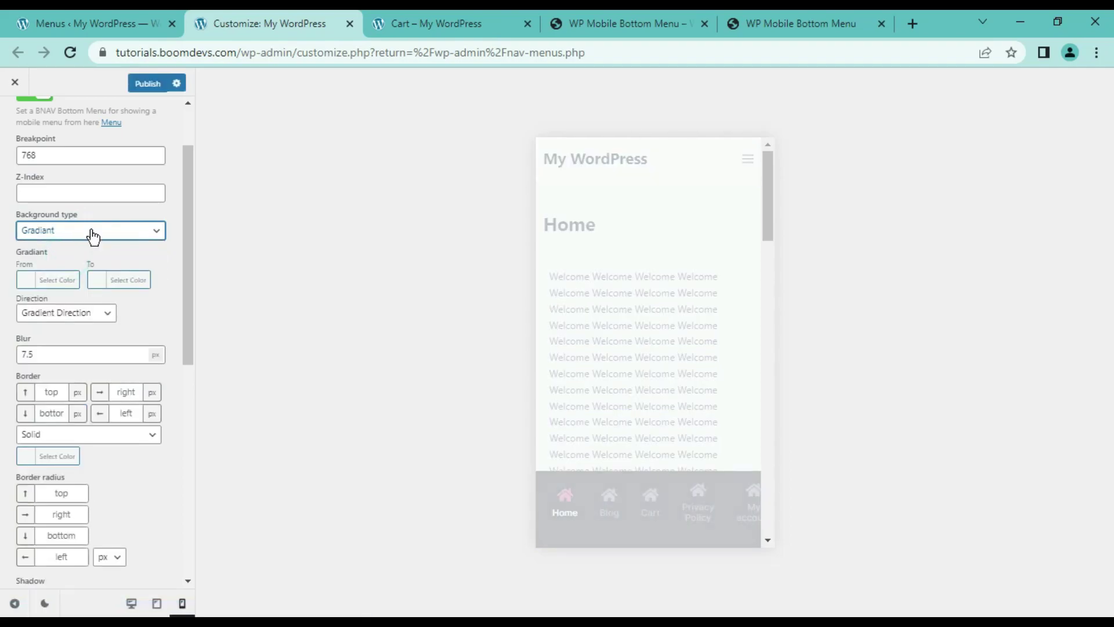
click(90, 232)
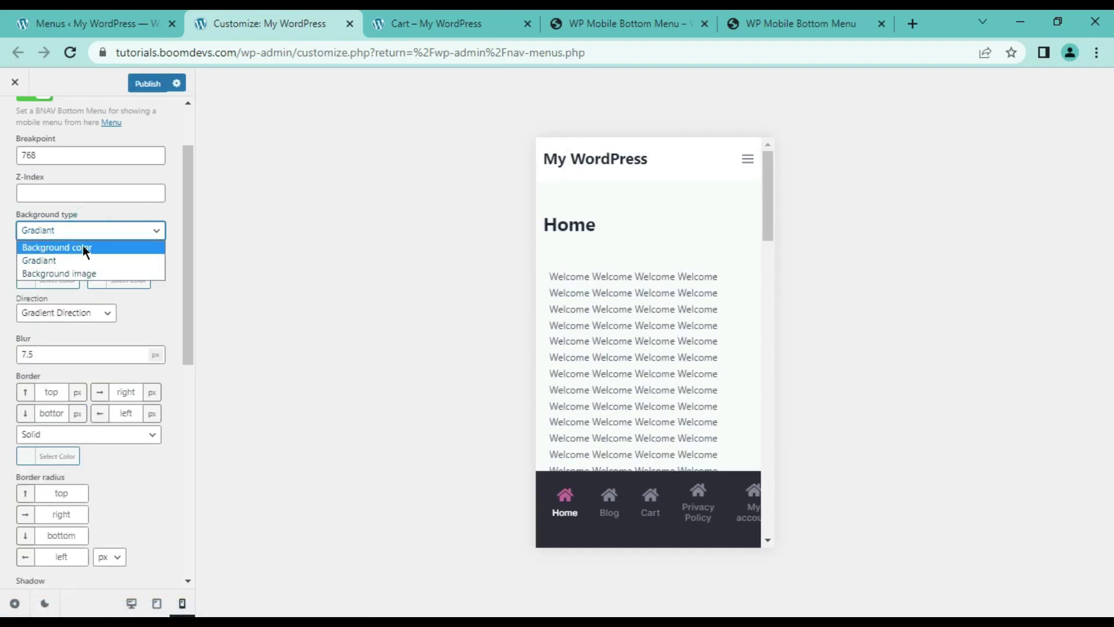
click(81, 246)
Step: Try green, red, white, orange and black as the bottom menu's background color and restore the default color
click(40, 269)
click(97, 408)
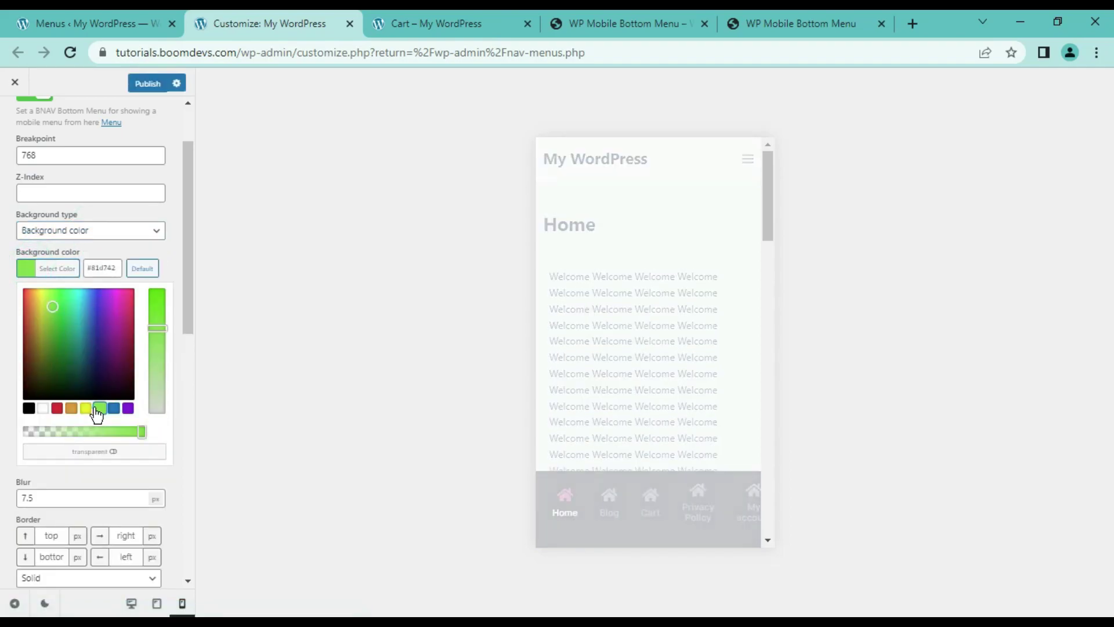
click(57, 408)
click(44, 408)
click(71, 408)
click(29, 407)
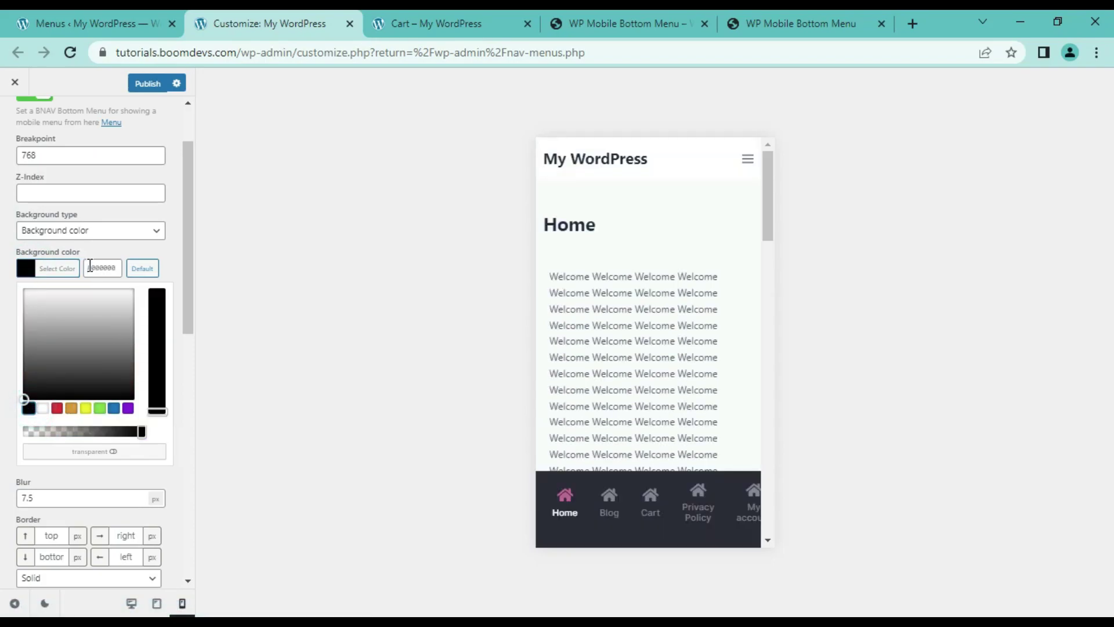
click(134, 265)
click(156, 254)
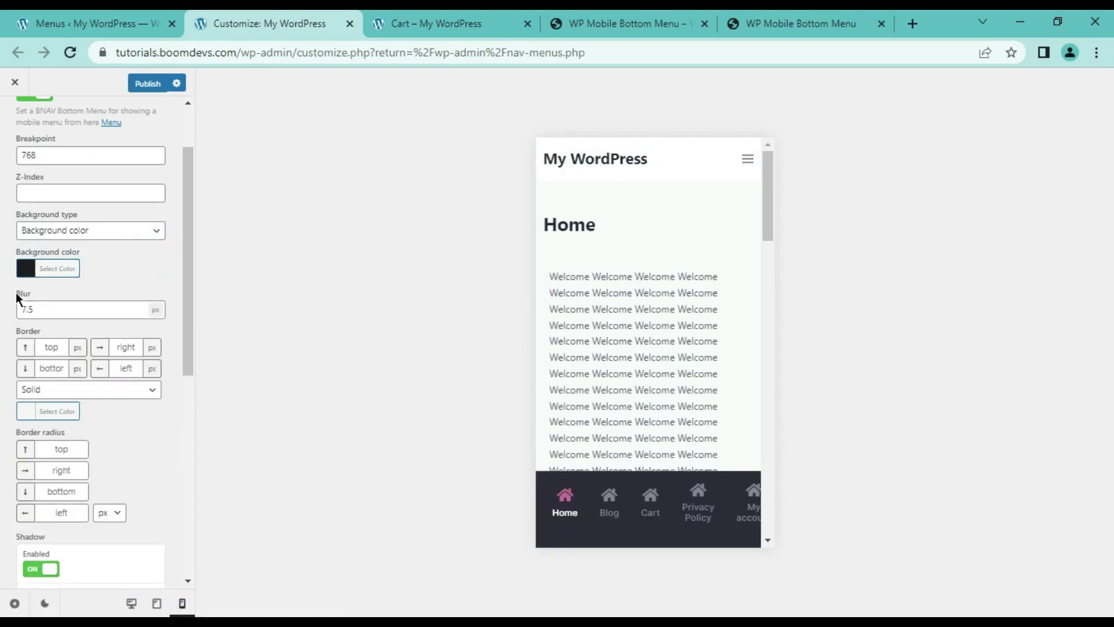
Step: Clear the bottom menu's background blur and enter 7.5 px again
double_click(44, 308)
click(63, 288)
click(36, 310)
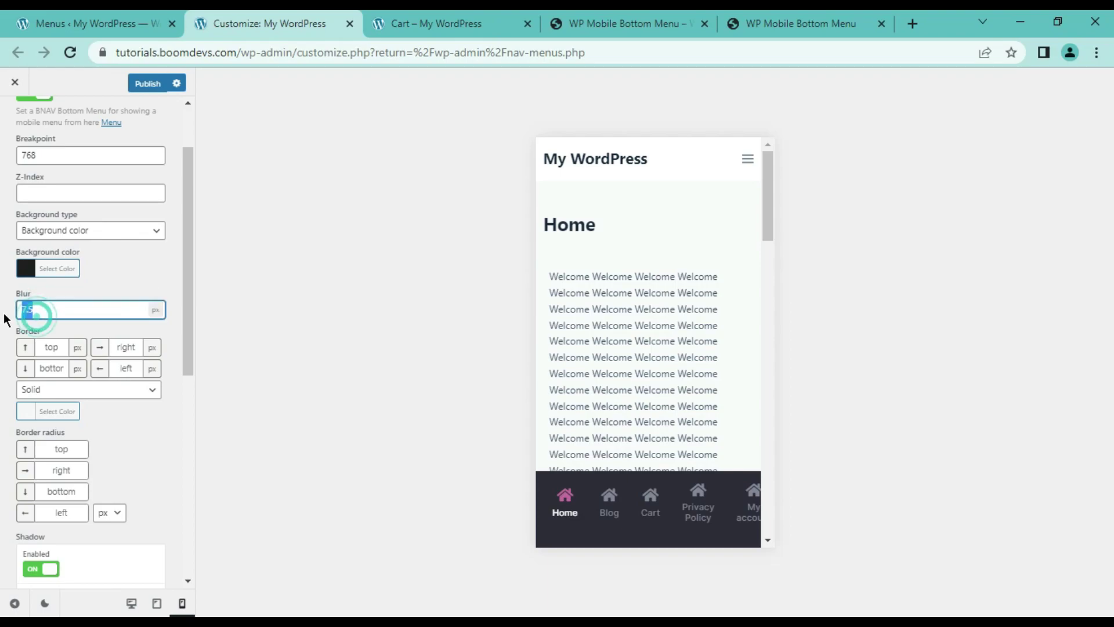
key(BackSpace)
key(BackSpace)
key(BackSpace)
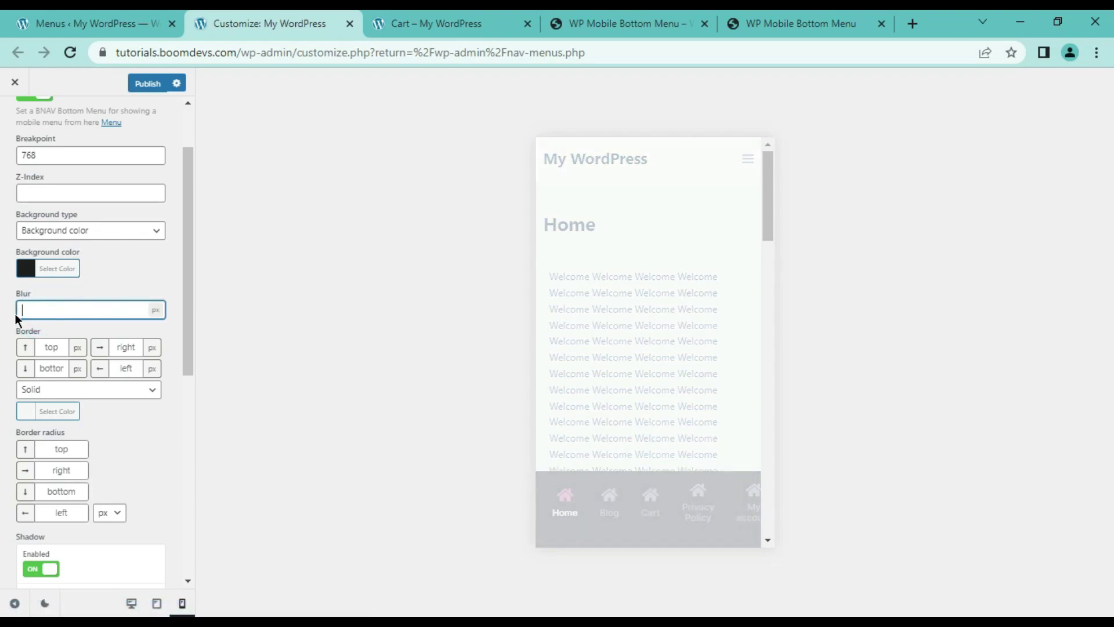
text(7.5)
click(88, 289)
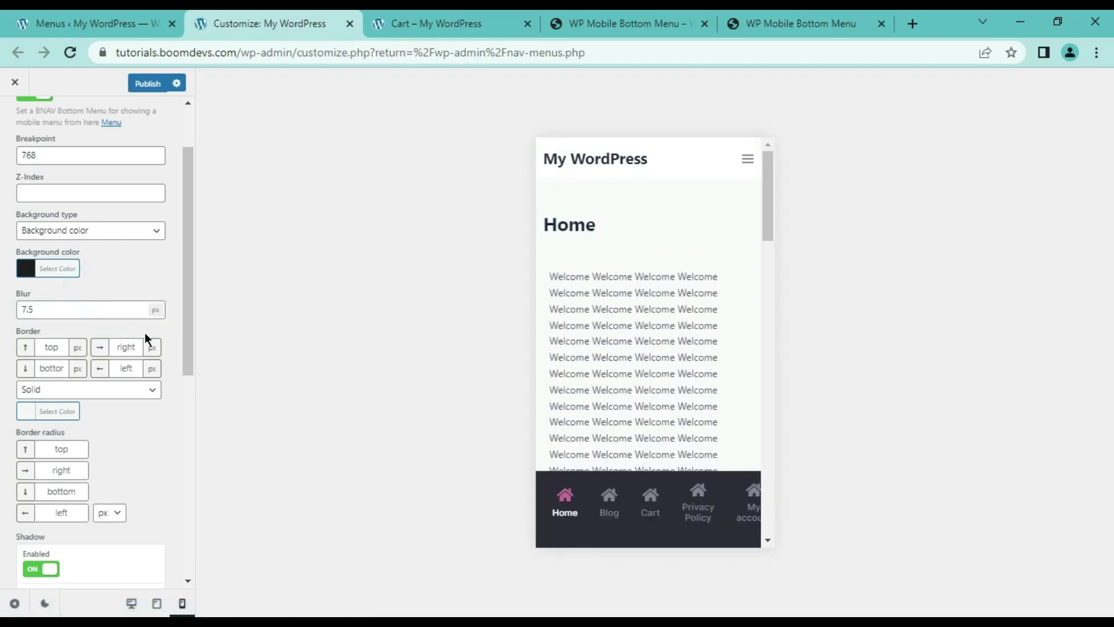
Step: Try a solid pink border, 5 px wide on all four sides of the bottom menu
scroll(63, 329, down, 1)
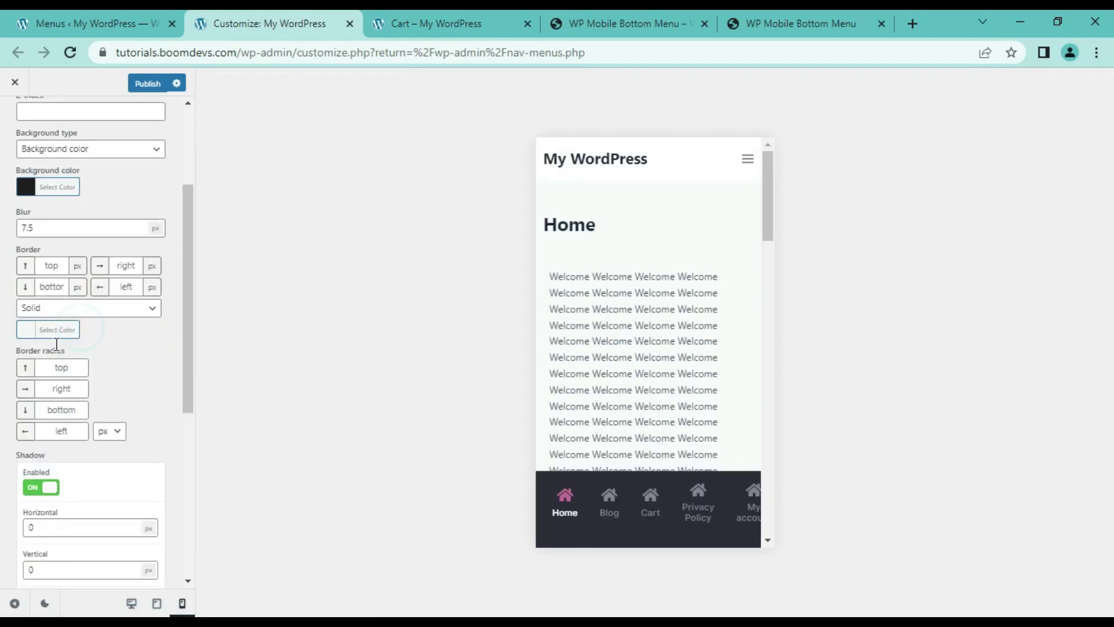
click(24, 335)
click(25, 418)
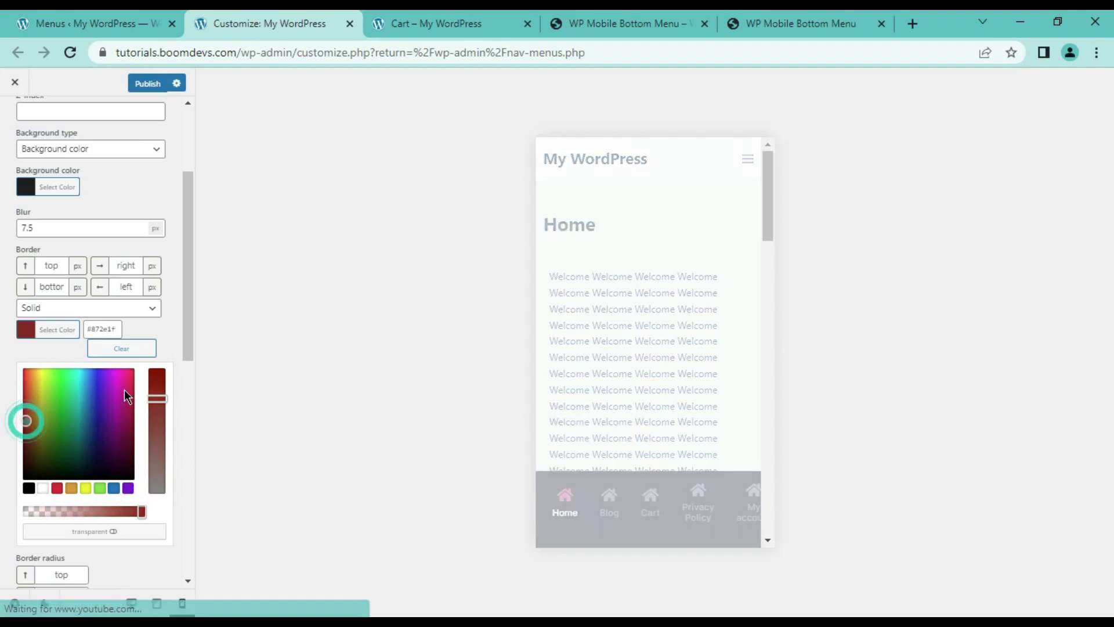
click(124, 388)
click(47, 329)
click(43, 266)
text(5)
key(Tab)
text(5)
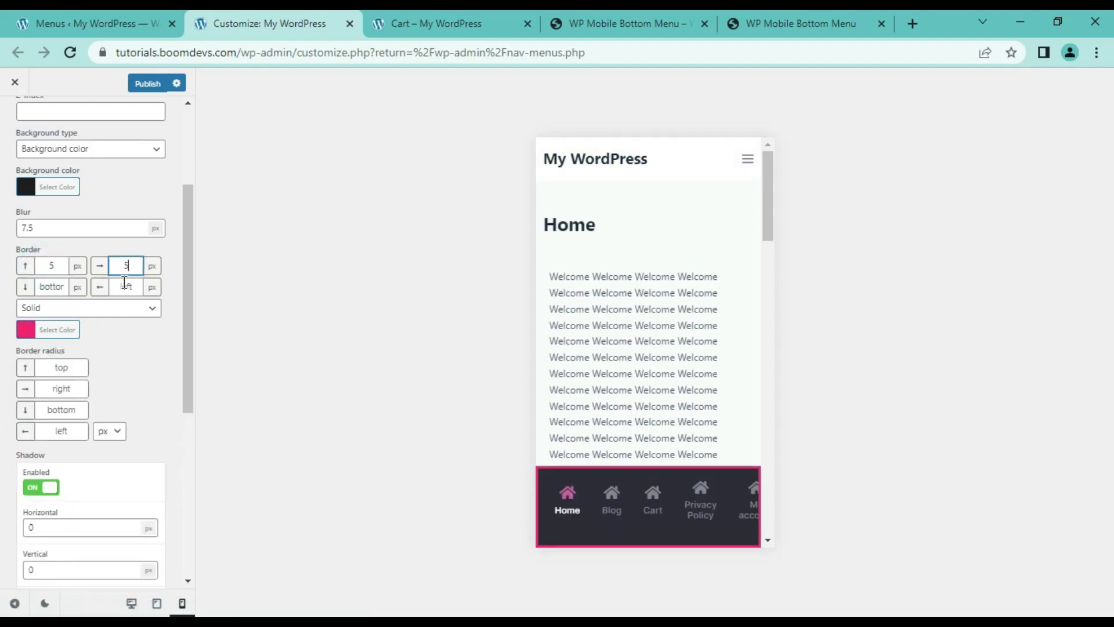
key(Tab)
text(5)
key(Tab)
text(5)
Step: Remove the border widths on all four sides and clear the border color
click(52, 265)
key(BackSpace)
key(Tab)
key(BackSpace)
key(Tab)
key(BackSpace)
key(Tab)
key(BackSpace)
click(26, 329)
click(121, 349)
click(161, 327)
Step: Set all four border radius values of the bottom menu to 30 px
scroll(172, 478, down, 2)
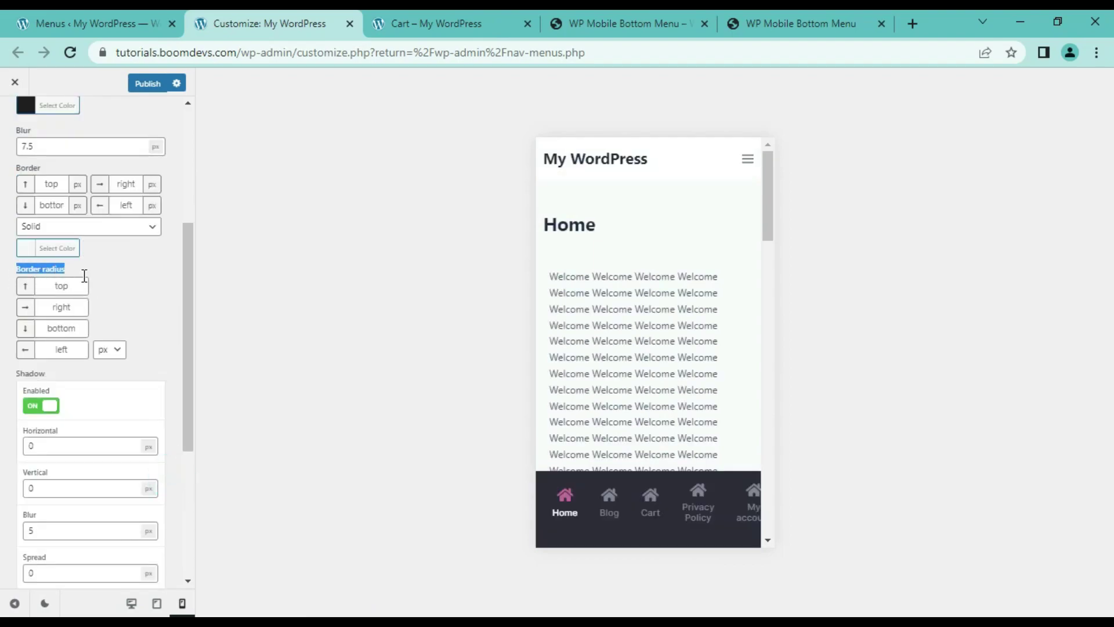
click(110, 271)
click(65, 290)
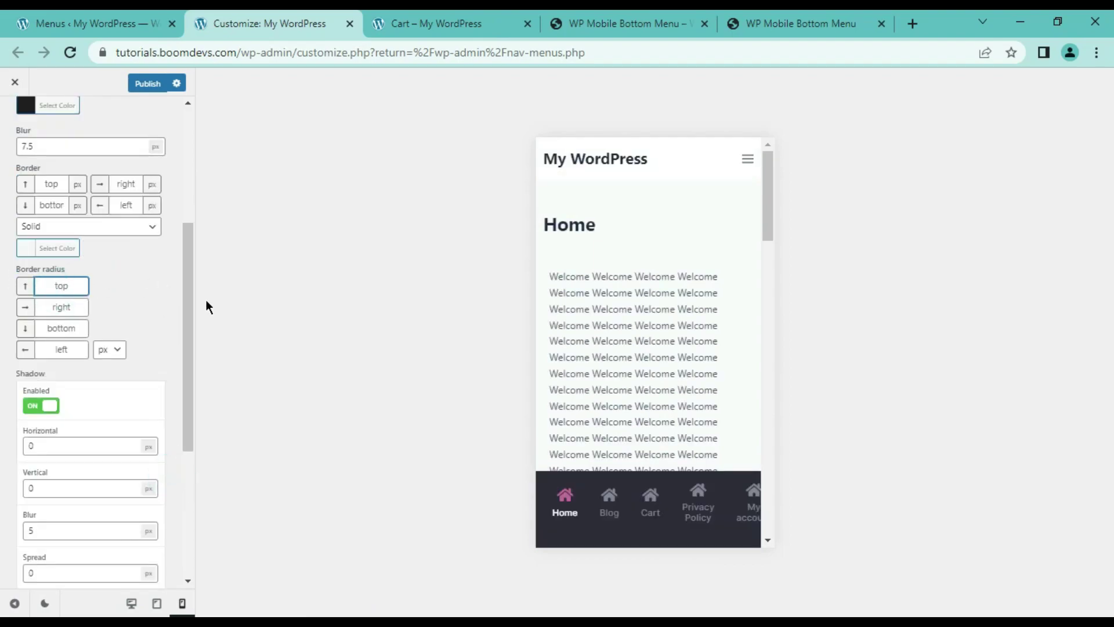
text(30)
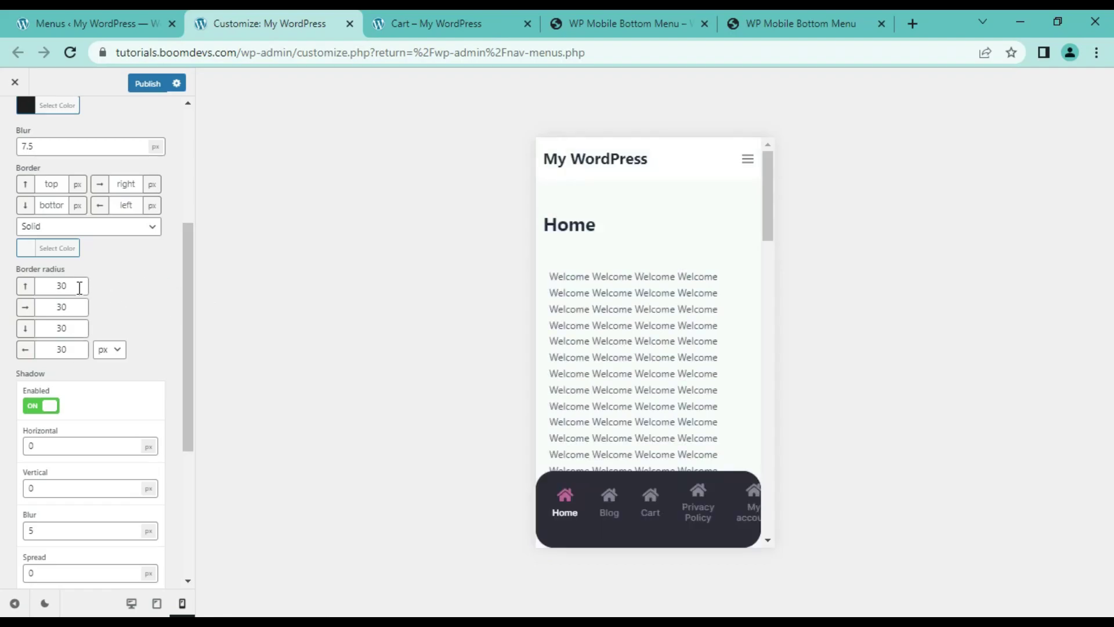
Step: Set all four border radius values of the bottom menu to 35 px
drag(57, 284, 82, 285)
text(35)
key(Tab)
text(35)
key(Tab)
text(35)
key(Tab)
text(3)
Step: Examine the bottom menu's shadow settings, including the horizontal offset
scroll(88, 273, down, 3)
click(51, 244)
click(51, 244)
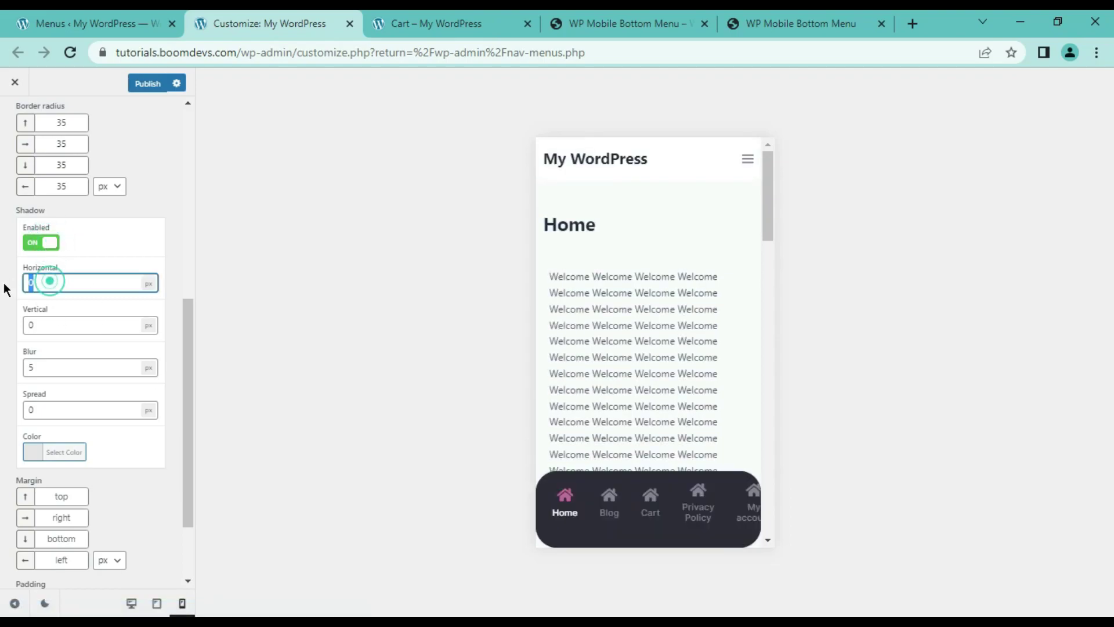
Step: Set the bottom menu's margin to 15 px on all four sides
scroll(21, 400, down, 2)
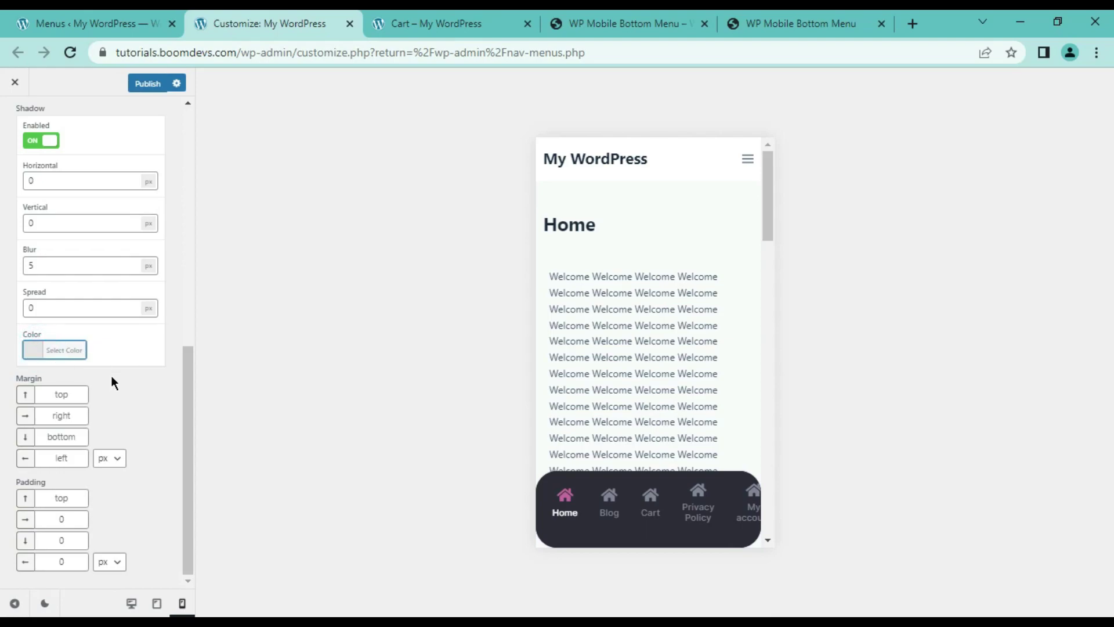
click(54, 392)
text(15)
key(Tab)
text(15)
key(Tab)
text(15)
key(Tab)
text(15)
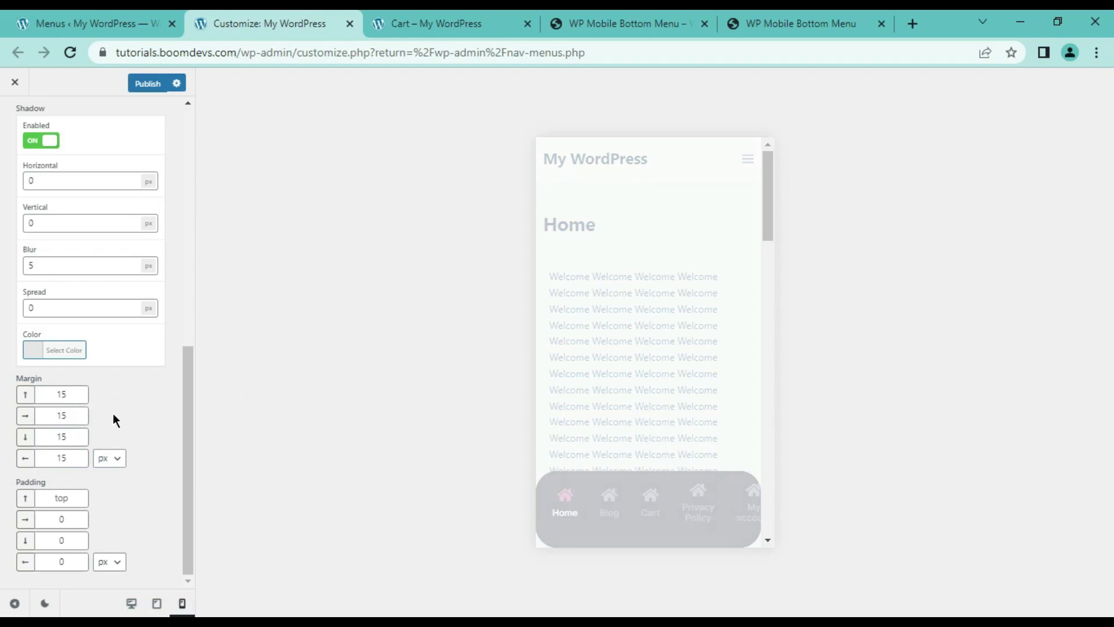
Step: Set the bottom menu's margin to 10 px at the top, right and left and 20 px at the bottom
double_click(62, 394)
text(10)
key(Tab)
text(10)
key(Tab)
text(10)
key(Tab)
text(1)
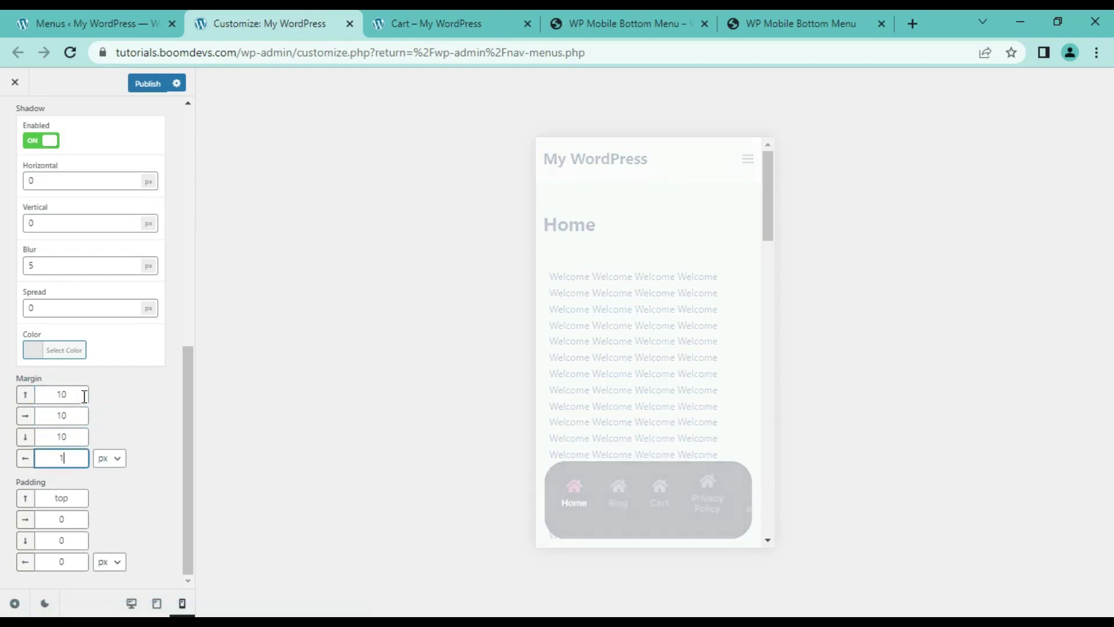
text(0)
key(shift+Tab)
text(20)
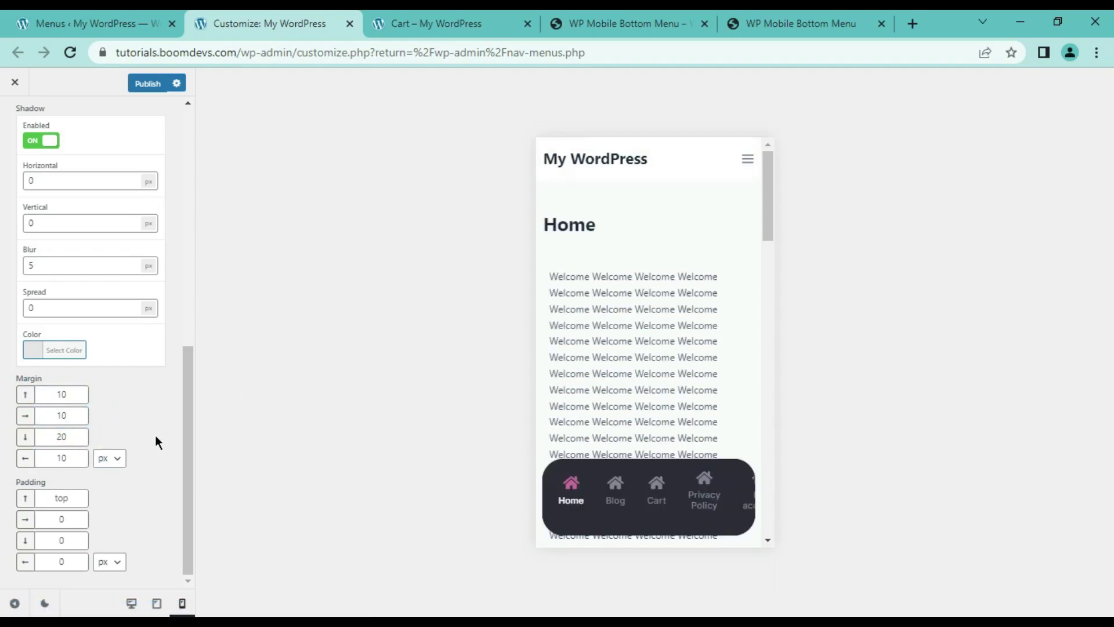
click(157, 464)
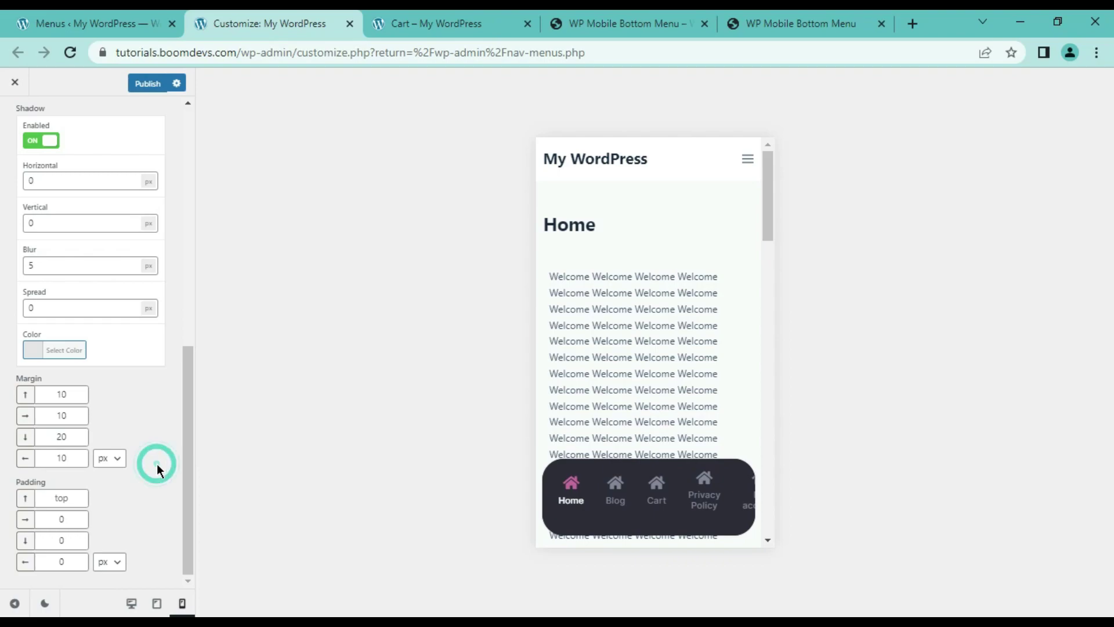
Step: Set the bottom menu's padding to 10 px on all four sides
click(55, 503)
text(10)
key(Tab)
text(10)
key(Tab)
text(10)
key(Tab)
text(10)
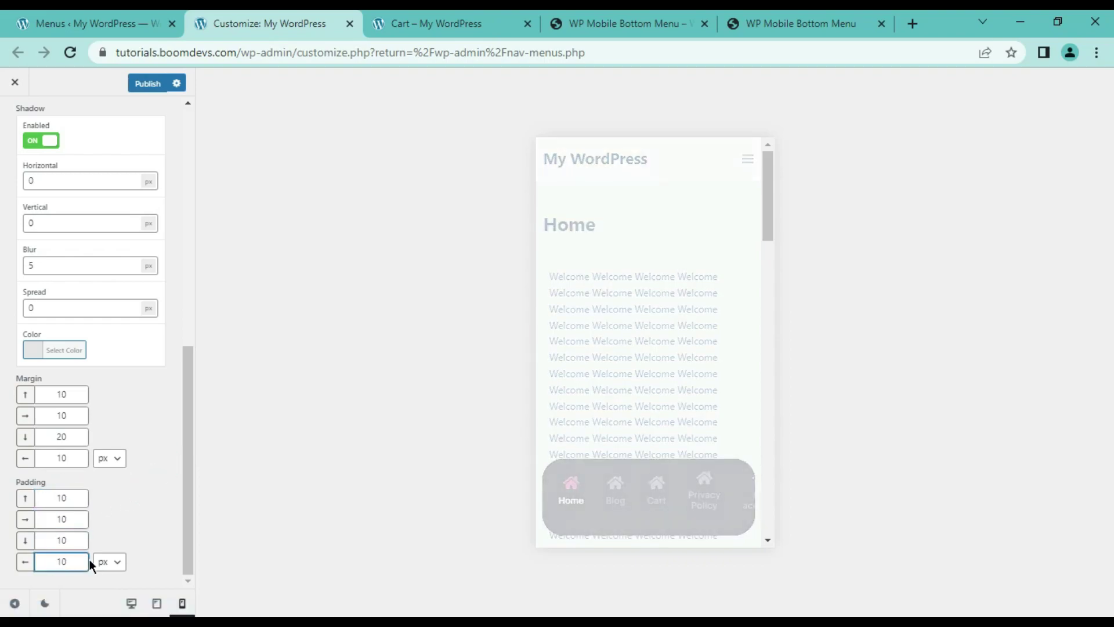
Step: Clear the bottom menu's padding values on all four sides
double_click(70, 498)
key(BackSpace)
key(Tab)
key(BackSpace)
key(Tab)
key(BackSpace)
key(Tab)
key(BackSpace)
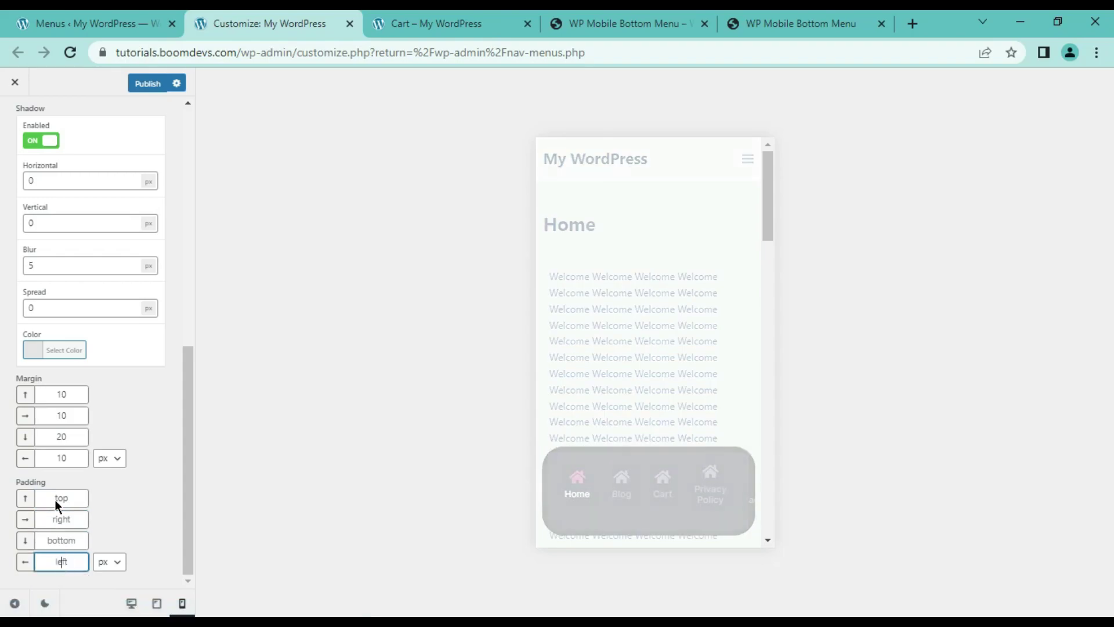
click(134, 506)
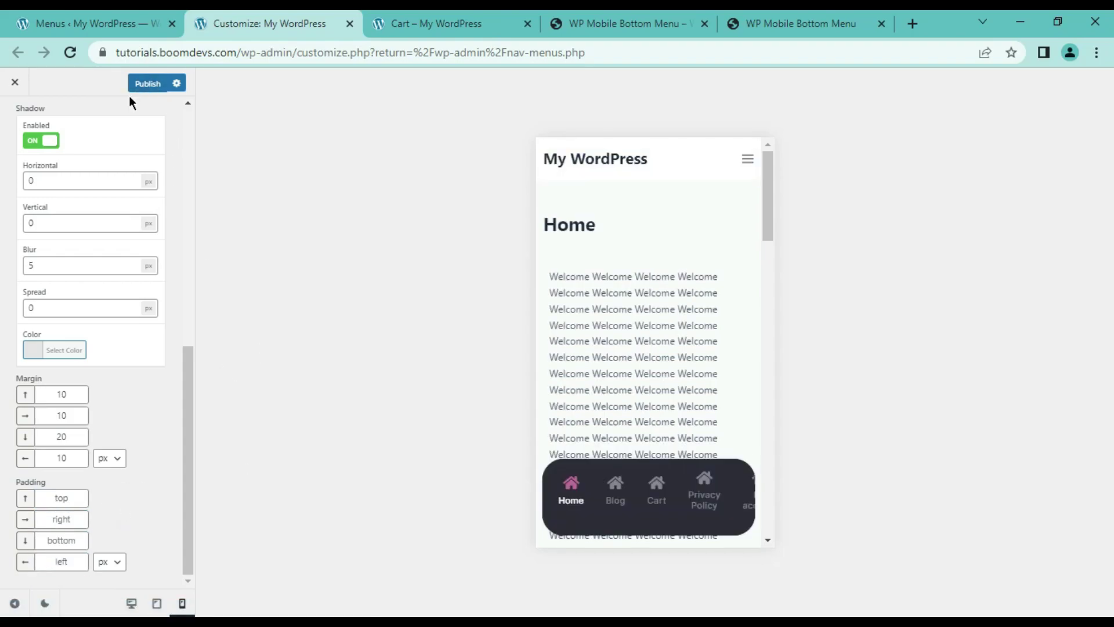
Step: Reload the Cart page and check how the bottom menu looks on the live site
click(412, 29)
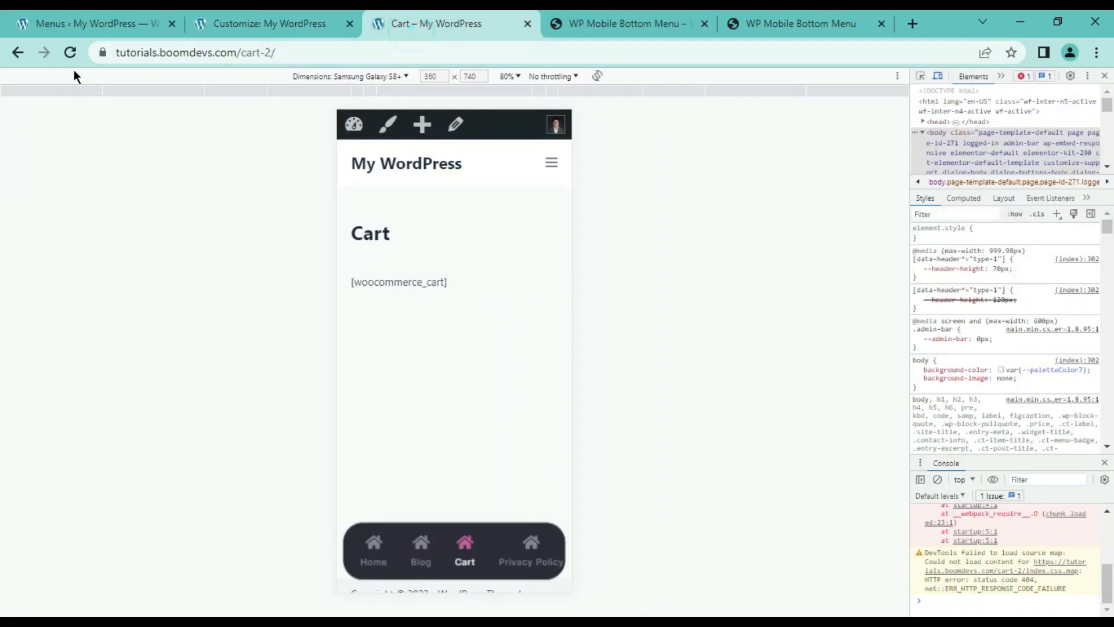
click(69, 52)
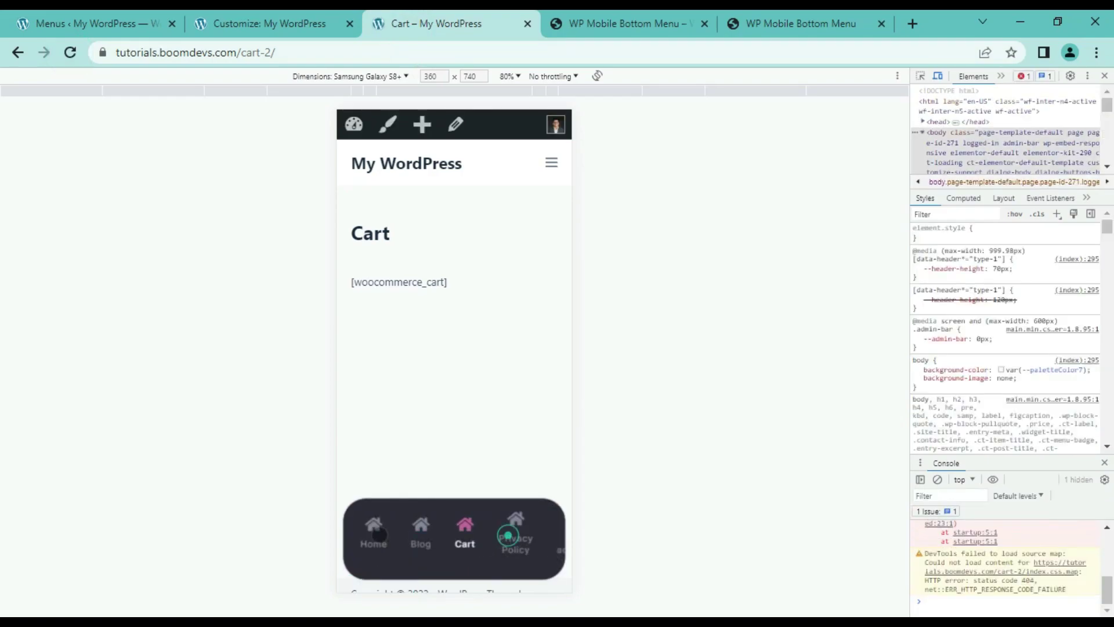
drag(380, 535, 372, 535)
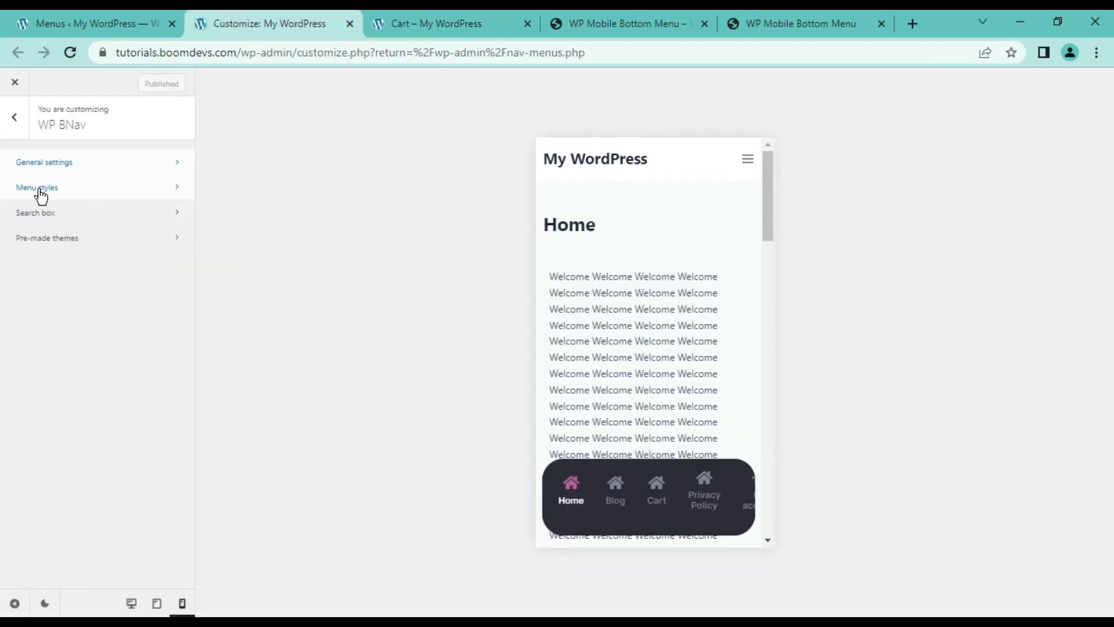
Step: Open the WP BNav menu styles and set the main menu's number of grids to 5
click(69, 188)
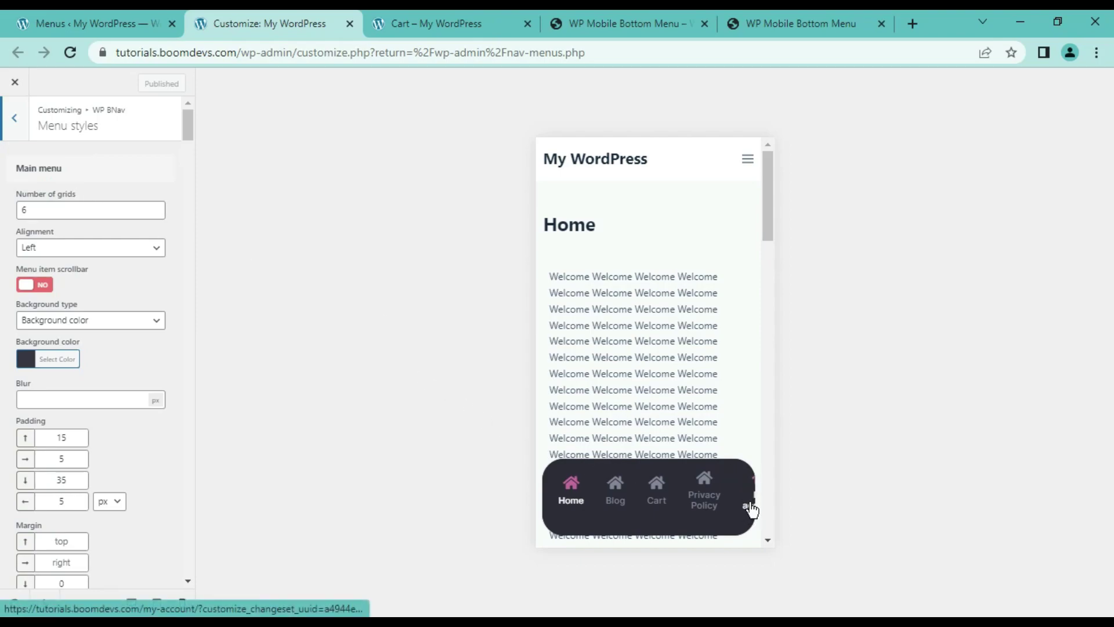
click(155, 213)
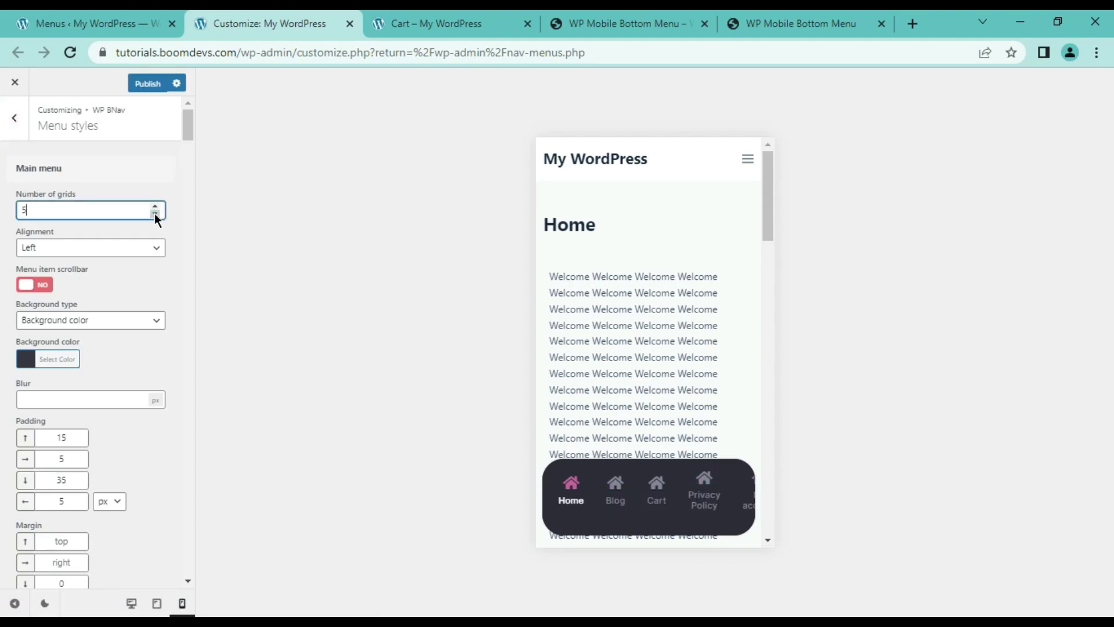
click(155, 209)
click(156, 209)
click(155, 209)
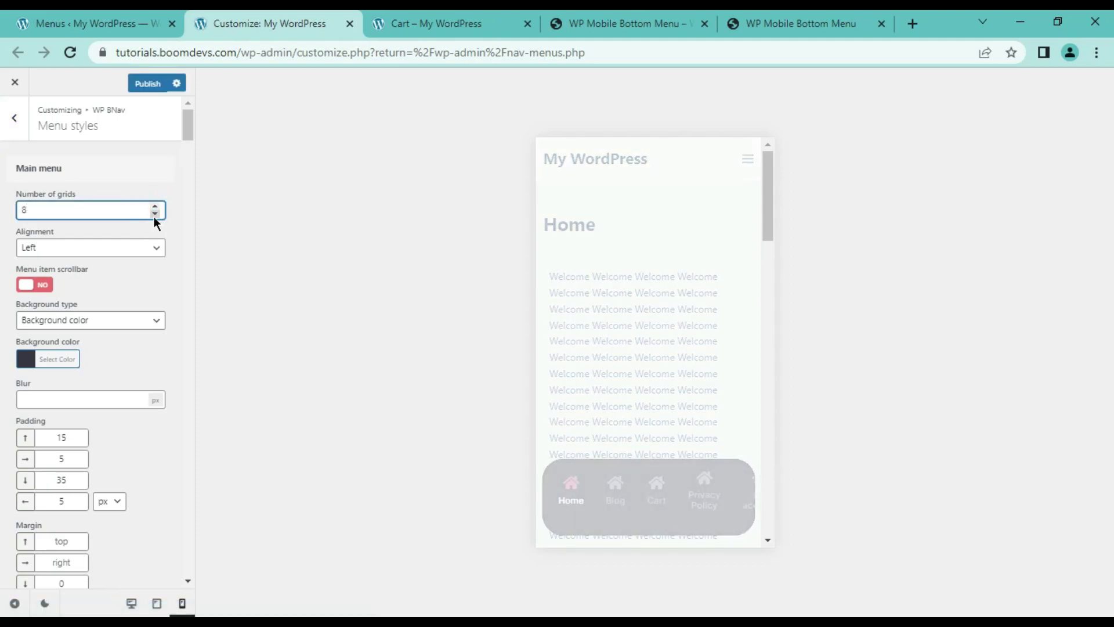
click(154, 214)
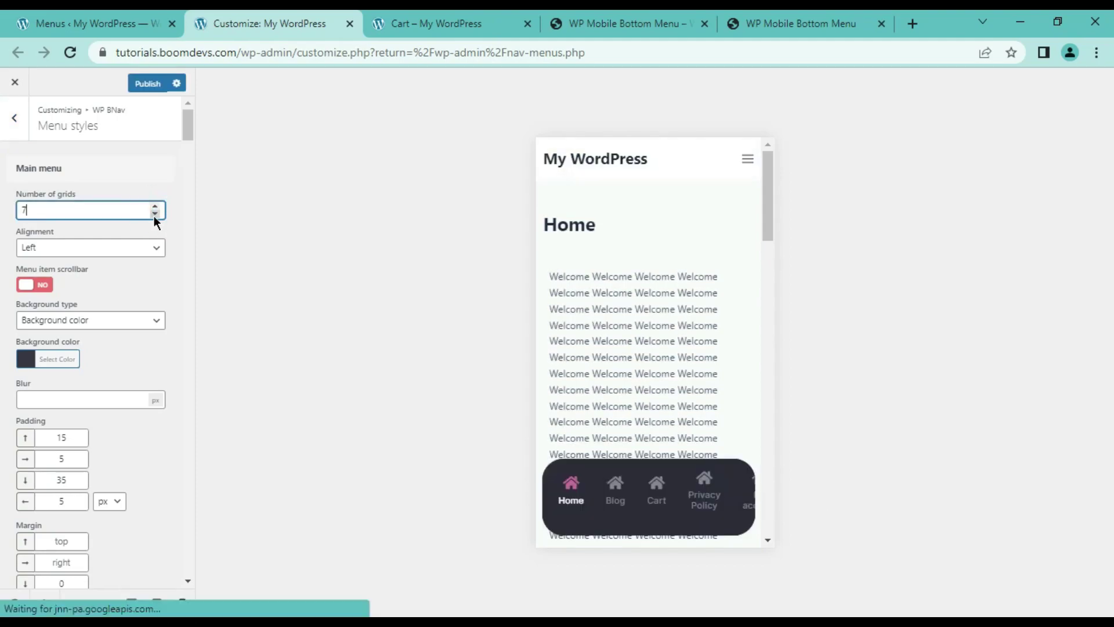
click(155, 214)
click(155, 213)
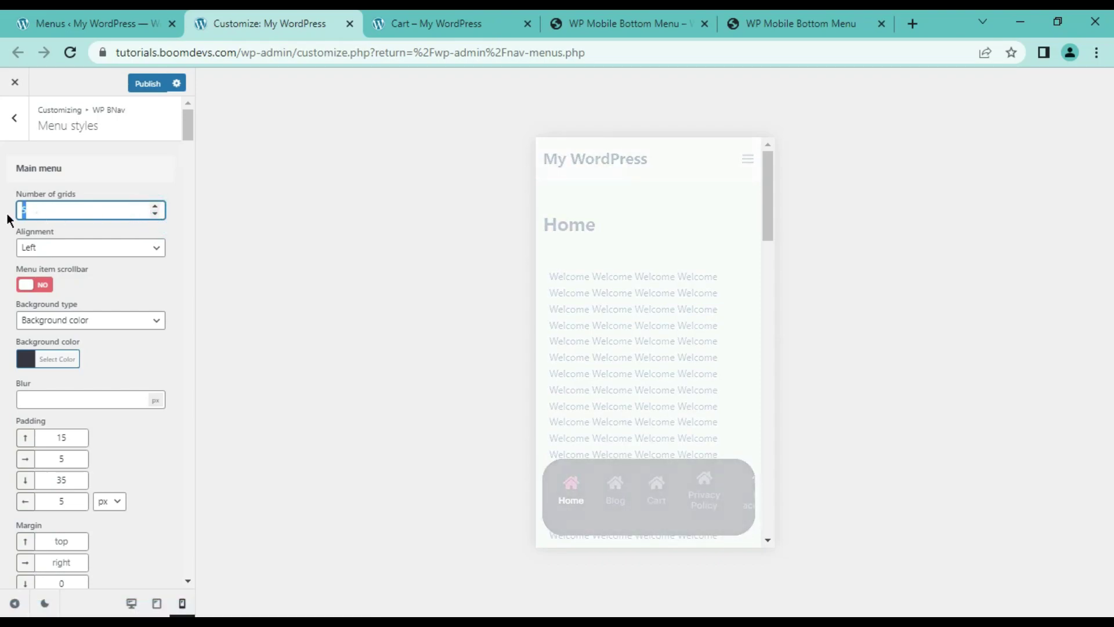
click(93, 193)
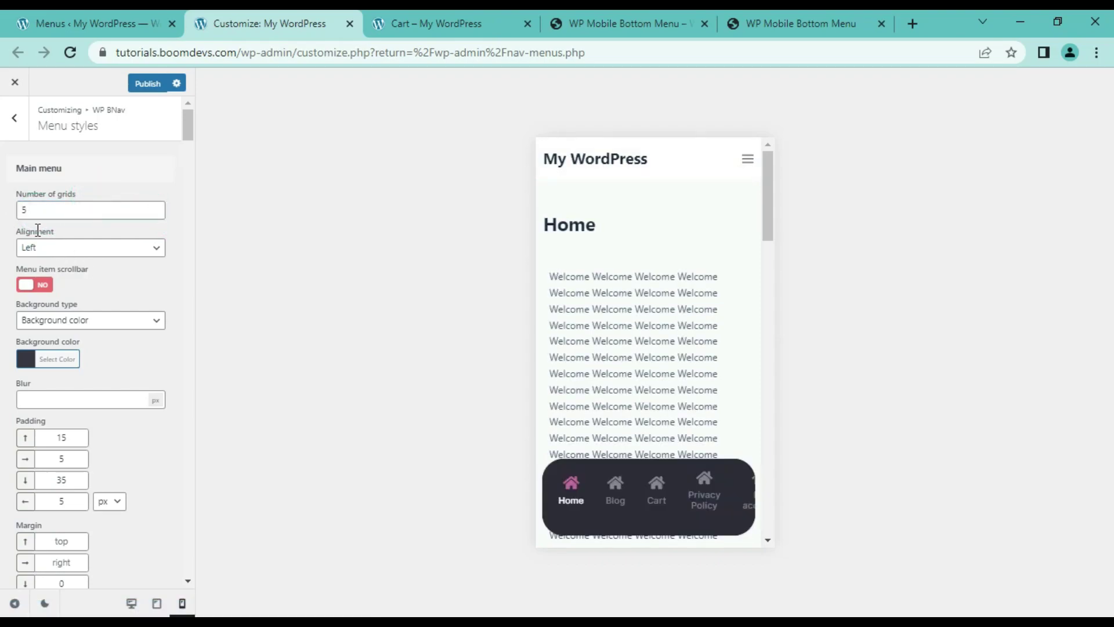
Step: Try Center alignment for the main menu and return it to Left
click(39, 248)
click(40, 267)
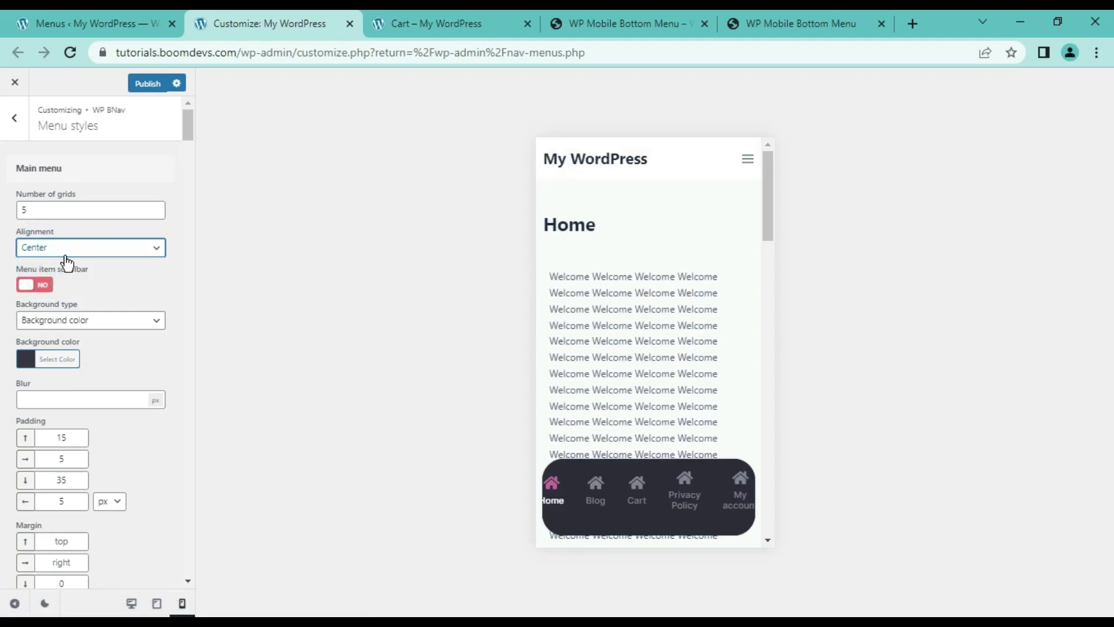
click(66, 251)
click(44, 273)
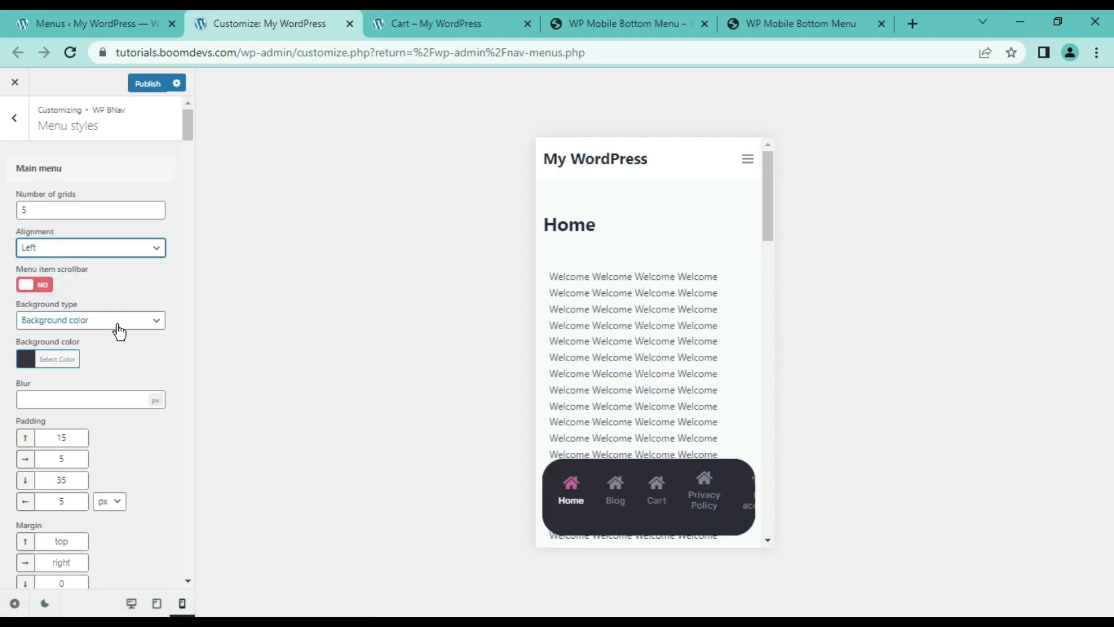
Step: Enable the menu item scrollbar and test it in the mobile preview
drag(13, 271, 86, 267)
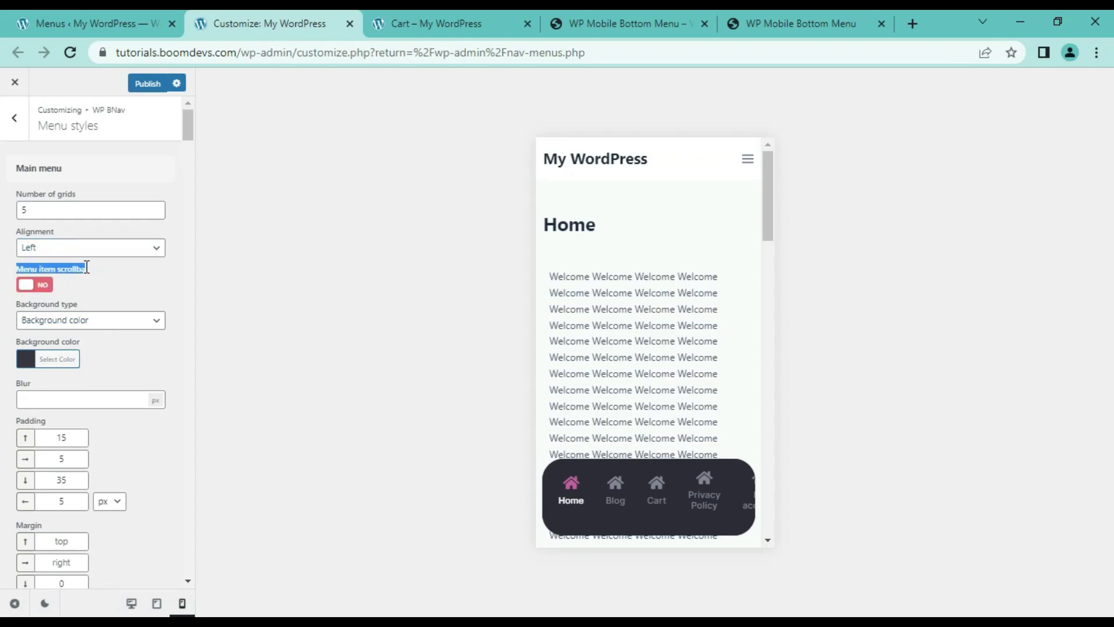
click(43, 284)
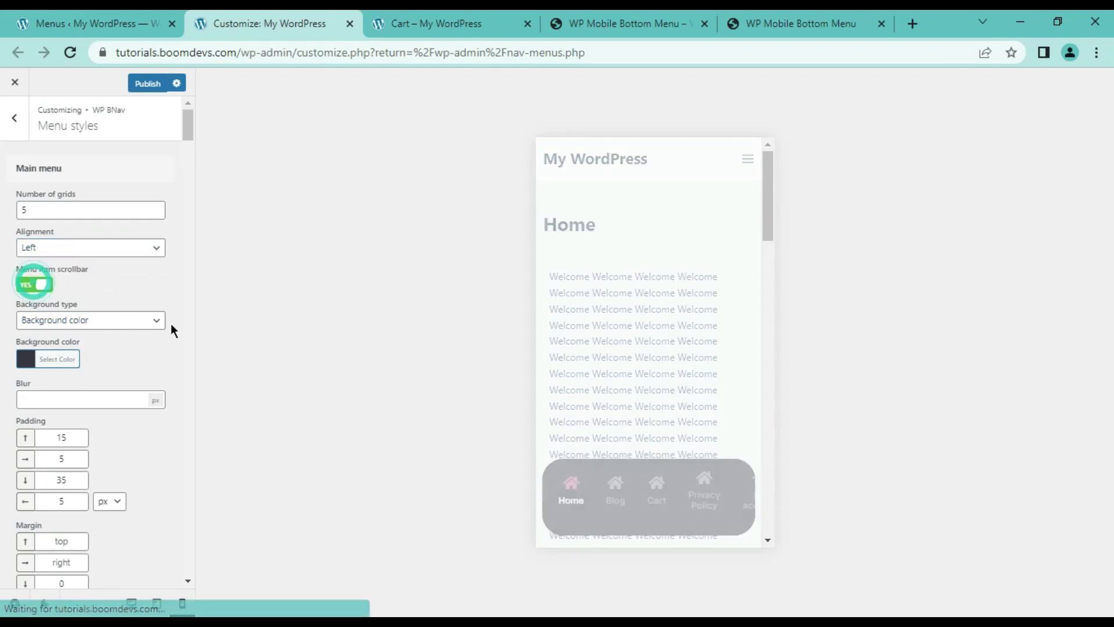
drag(664, 528, 597, 526)
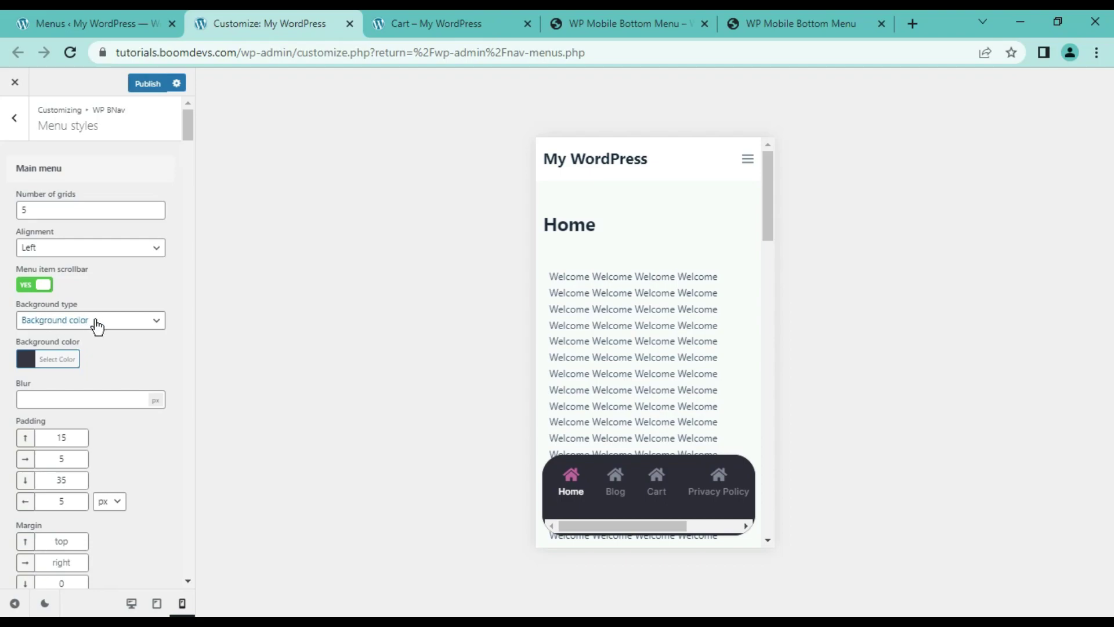
Step: Try several background colors for the main menu and restore the default color
click(26, 358)
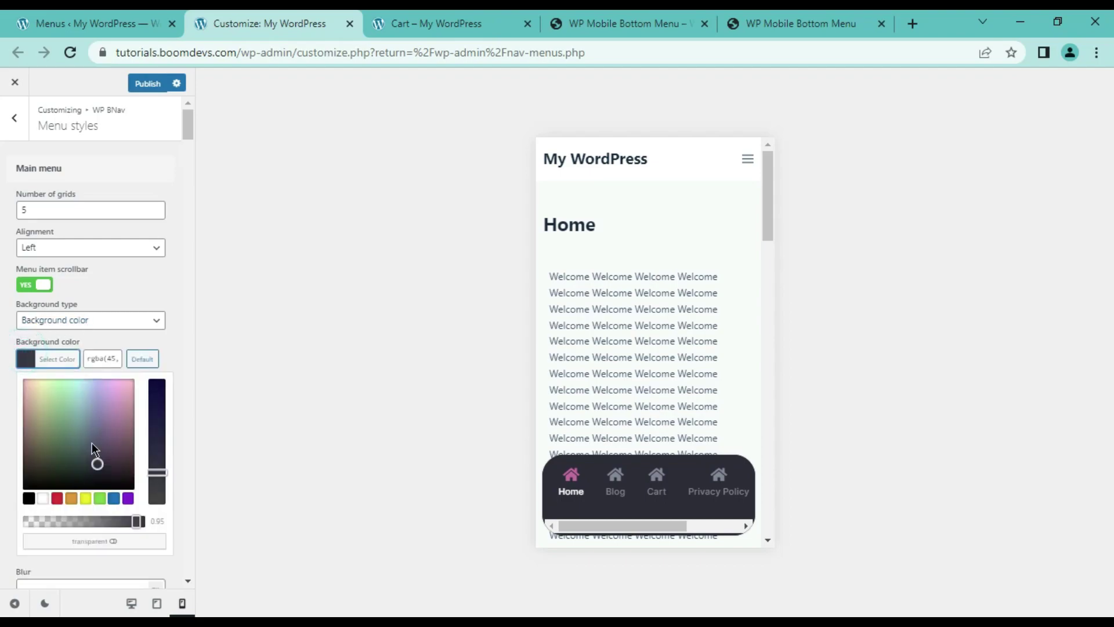
click(117, 401)
click(33, 399)
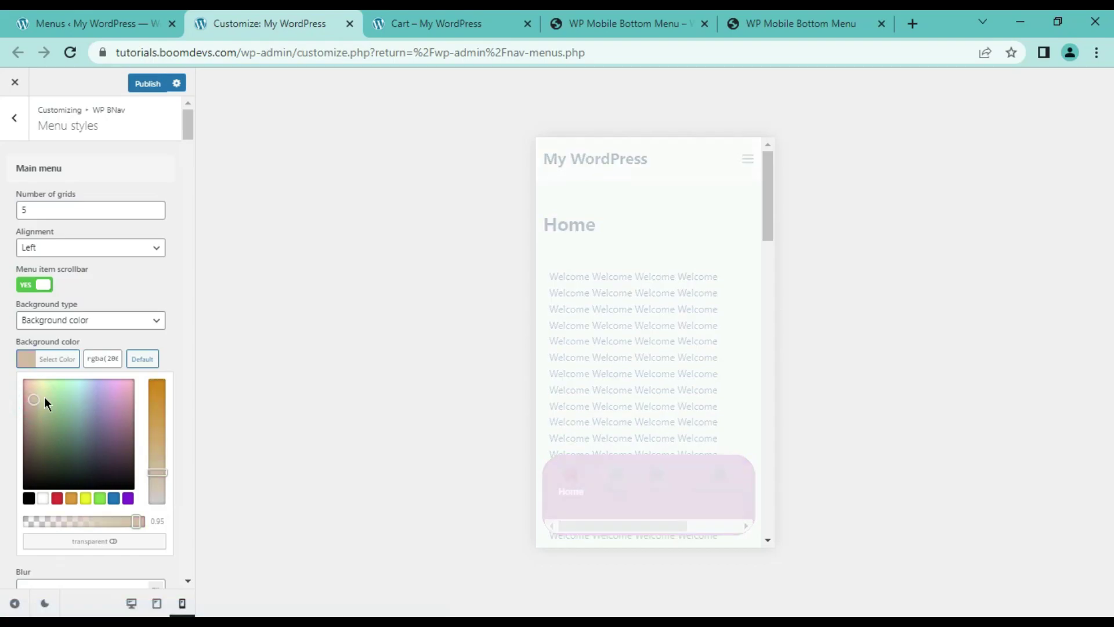
click(44, 396)
click(91, 415)
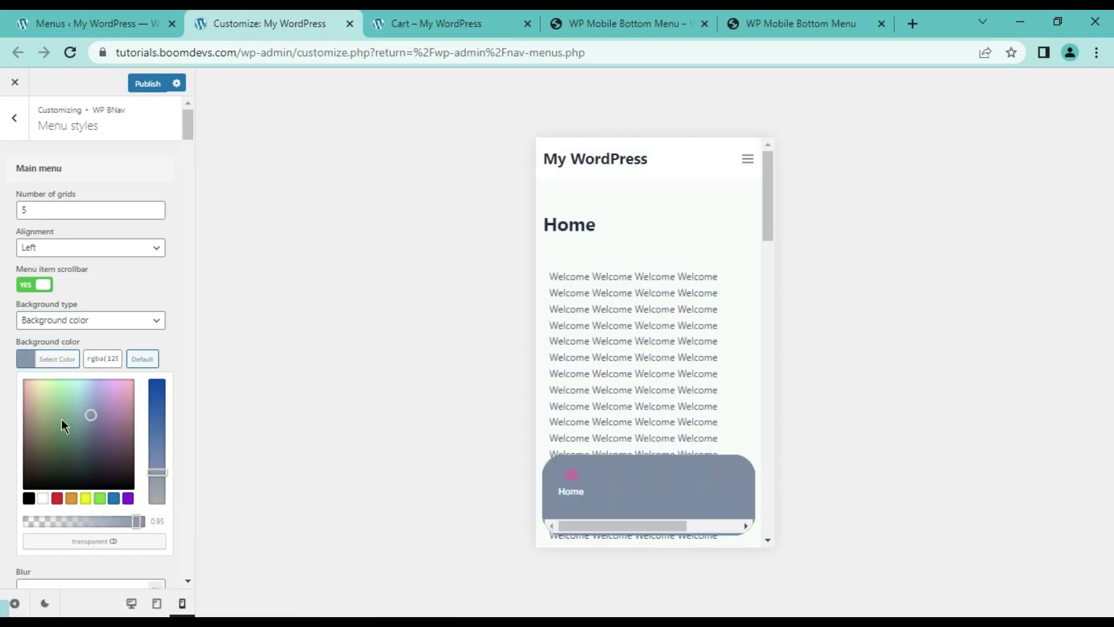
click(135, 366)
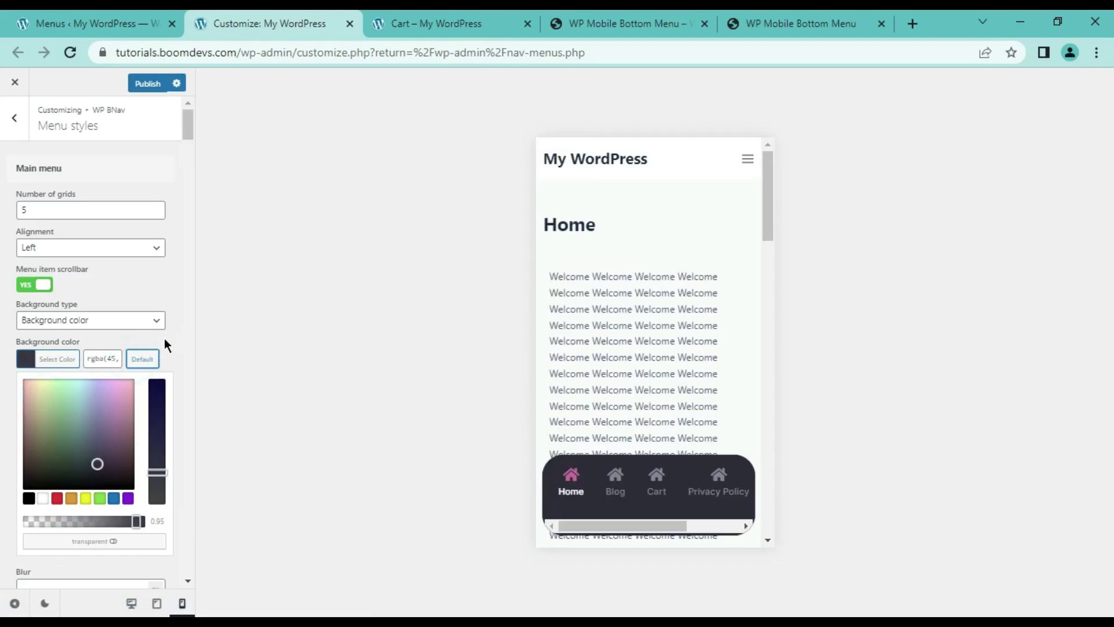
click(160, 342)
Step: Set the main menu's top and bottom padding to 15 px after trying 10 px
scroll(158, 346, down, 2)
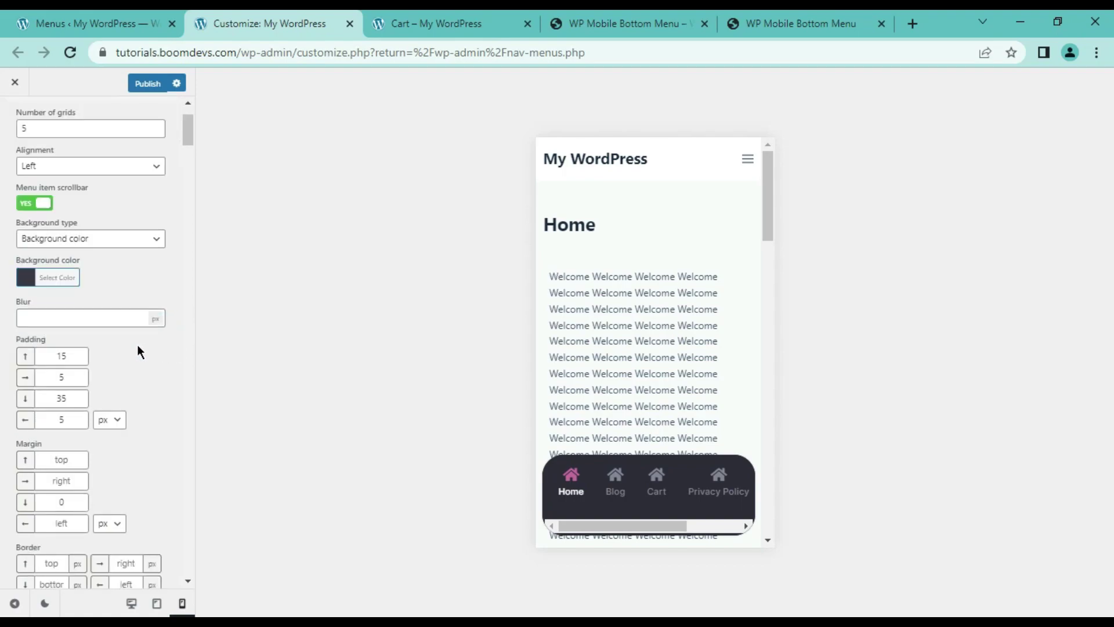
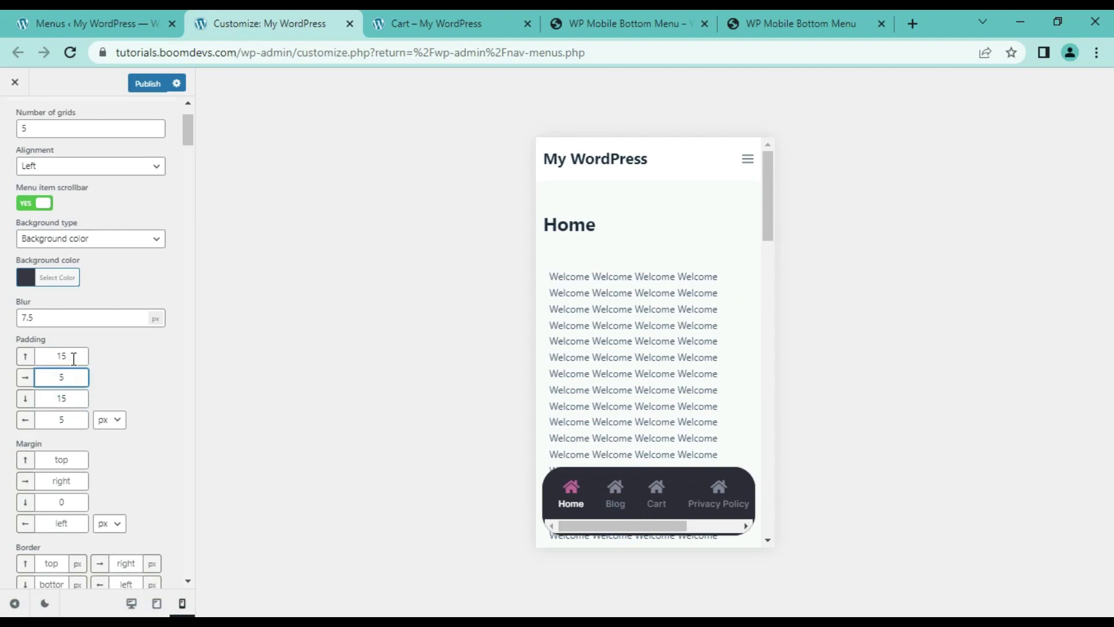
text(10)
key(Tab)
drag(74, 358, 91, 342)
key(Tab)
text(10)
click(141, 356)
text(15)
Step: Try a margin of 15 px at the top and bottom of the main menu
scroll(145, 383, down, 1)
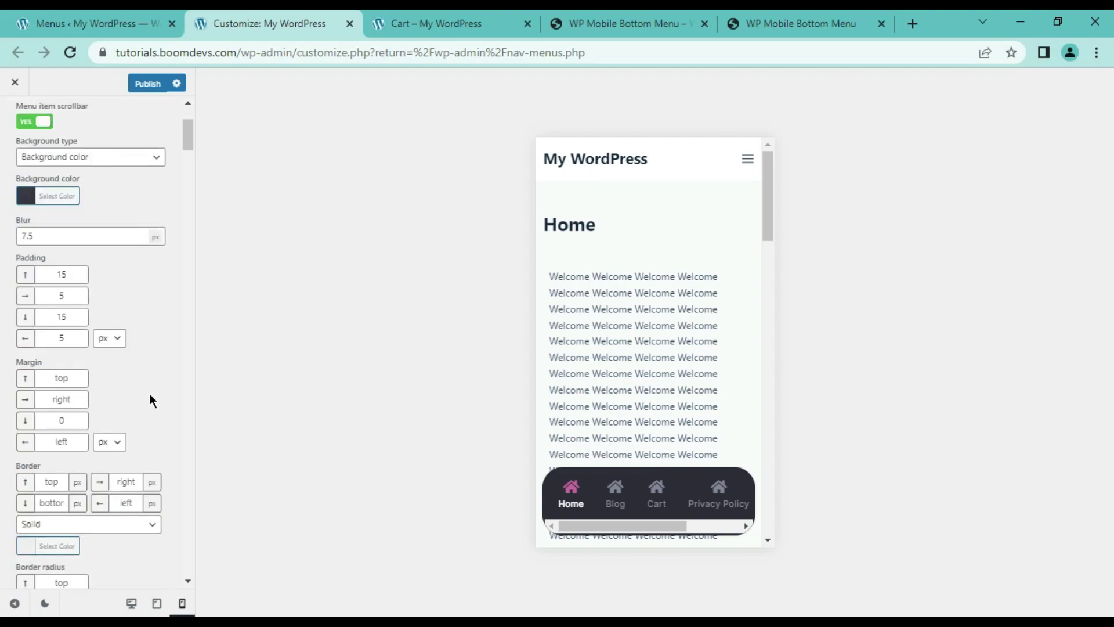
click(62, 380)
text(1)
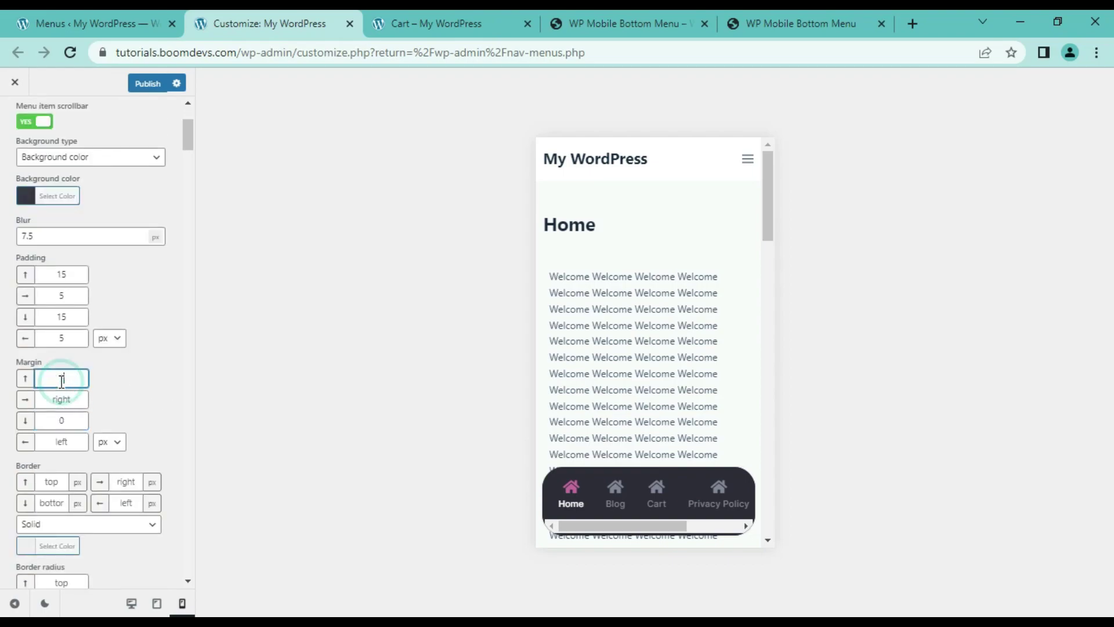
text(5)
key(Tab)
key(Tab)
text(15)
Step: Clear the main menu's top and bottom margin values
drag(69, 381, 46, 381)
key(BackSpace)
key(Tab)
key(Tab)
key(BackSpace)
click(127, 410)
Step: Set the main menu's border width to 5 px on all four sides
scroll(148, 412, down, 2)
click(52, 397)
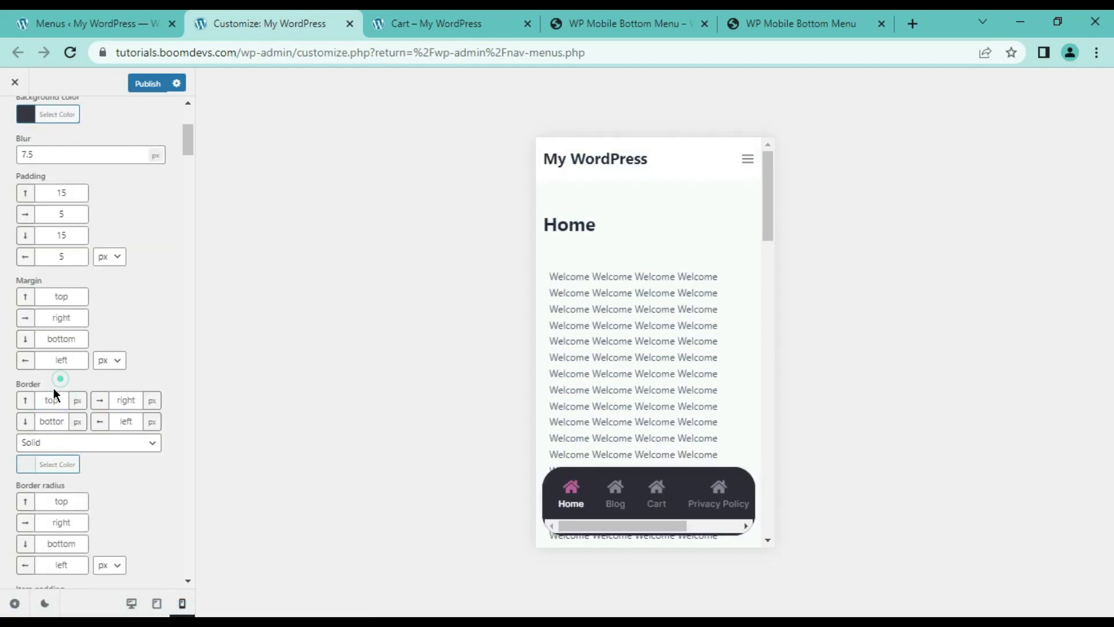
click(64, 399)
text(5)
key(Tab)
text(5)
key(Tab)
text(5)
key(Tab)
text(5)
Step: Try #ff0044 as the main menu's border color and clear the color again
click(56, 464)
scroll(87, 464, down, 2)
click(119, 563)
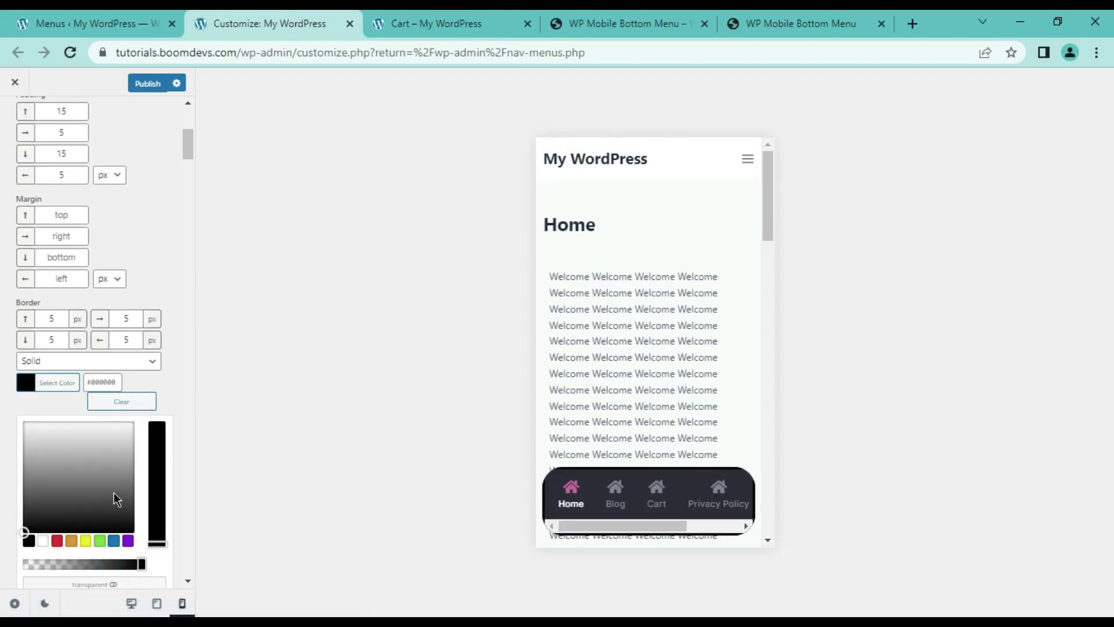
click(129, 423)
drag(164, 437, 162, 404)
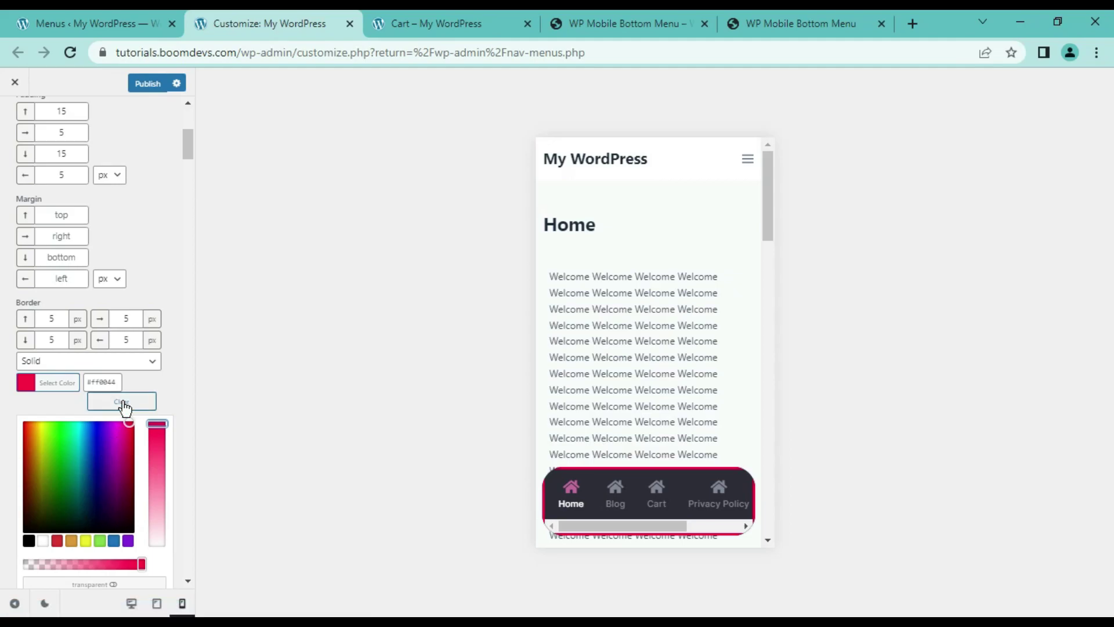
click(122, 404)
Step: Try a border radius of 5 px on all four values of the main menu
scroll(139, 395, down, 3)
click(134, 441)
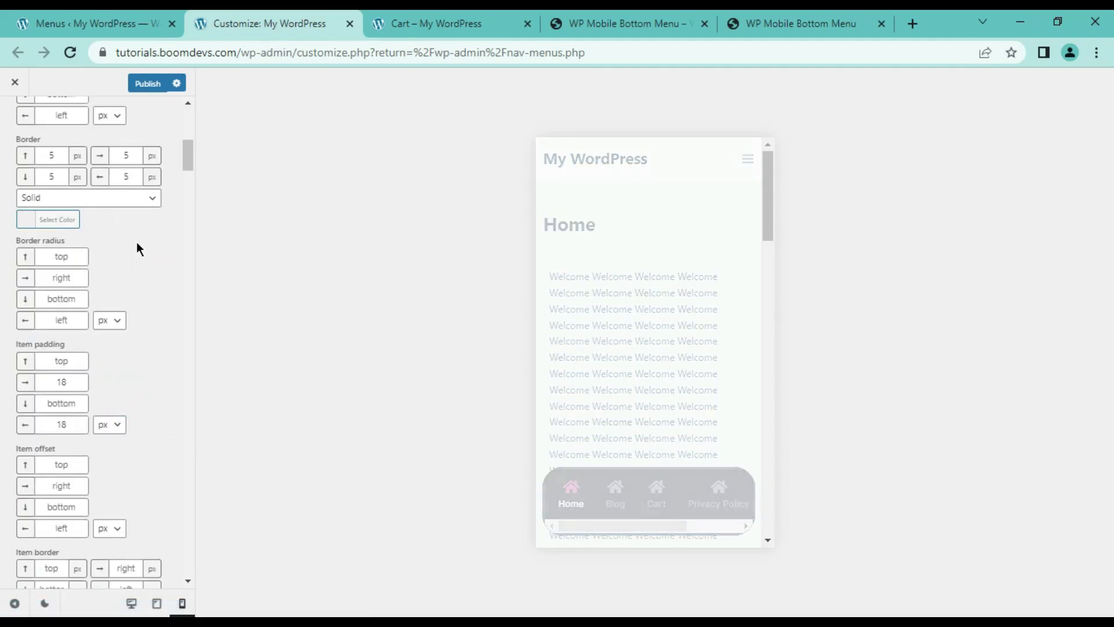
click(65, 246)
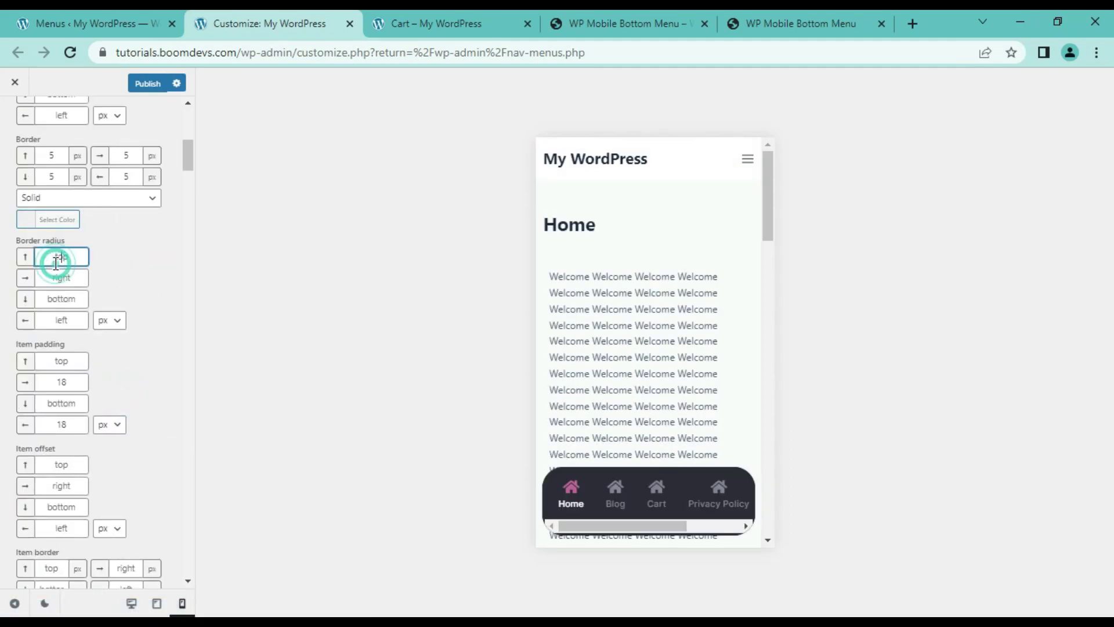
text(5)
key(Tab)
text(5)
key(Tab)
text(5)
key(Tab)
text(5)
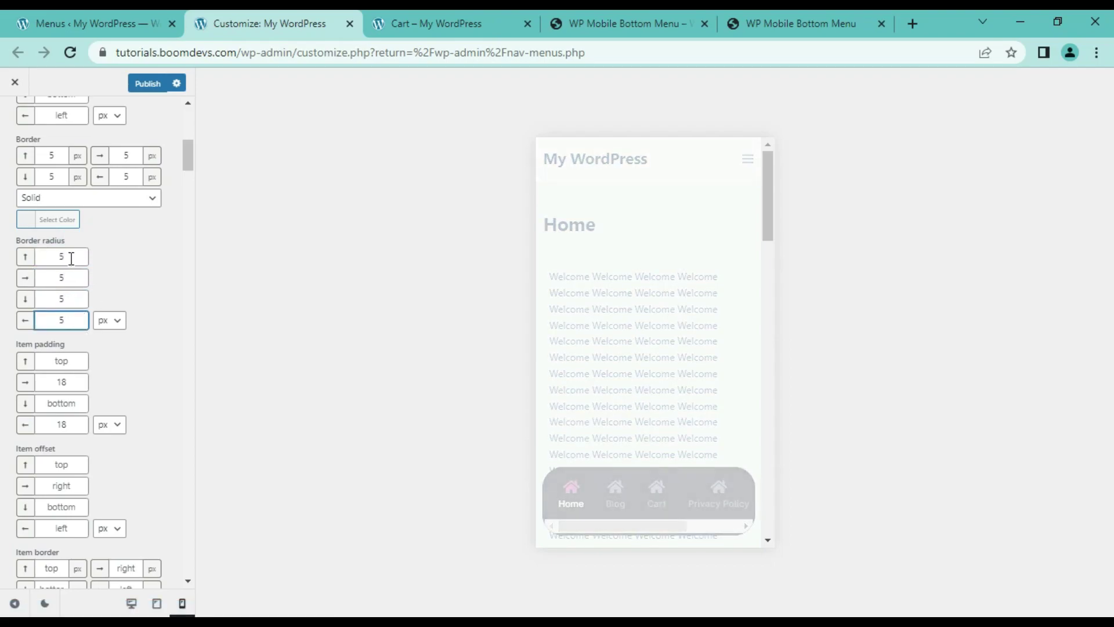
Step: Clear all four border radius values of the main menu
drag(72, 259, 57, 258)
key(BackSpace)
key(Tab)
key(BackSpace)
key(Tab)
key(BackSpace)
key(Tab)
key(BackSpace)
Step: Try an item padding of 15 px on the right and left and scroll through the menu preview
drag(16, 344, 81, 348)
scroll(130, 344, down, 1)
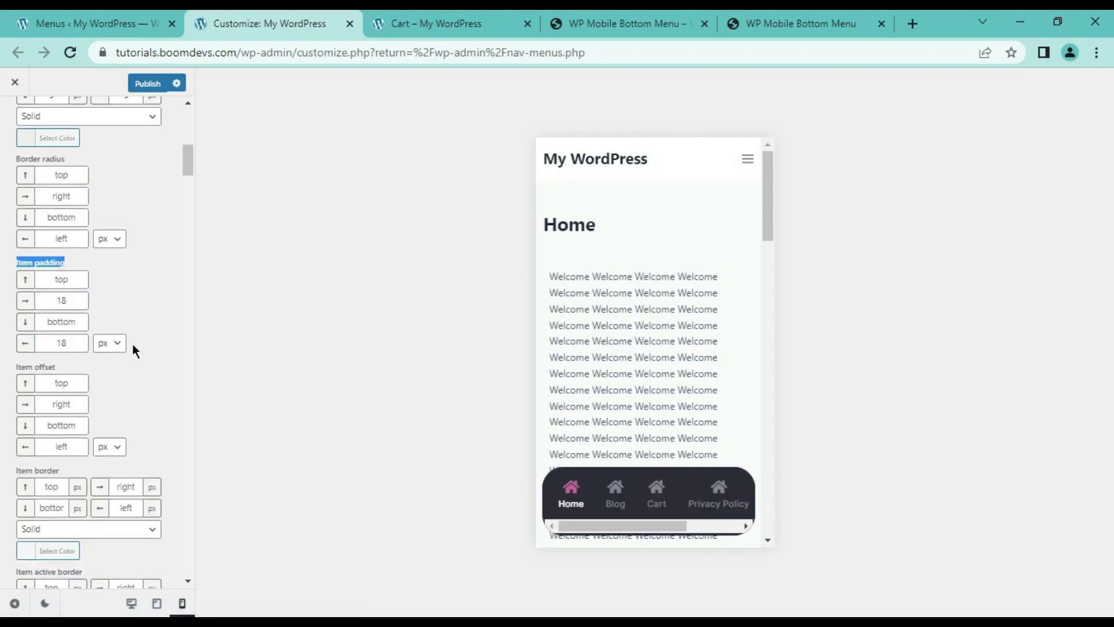
click(137, 304)
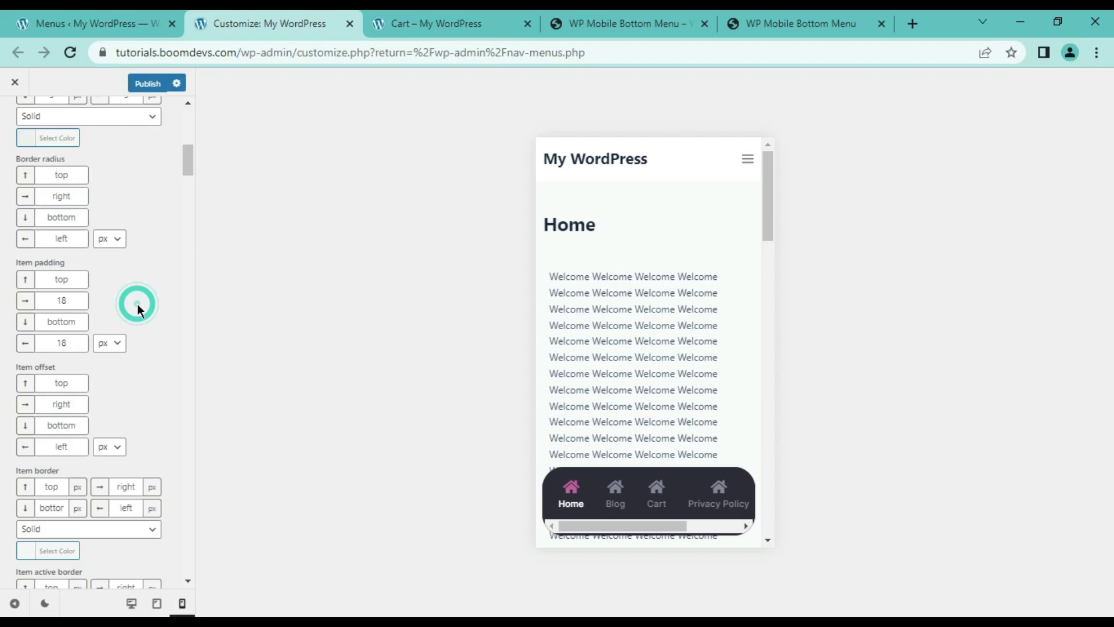
double_click(58, 298)
text(15)
key(Tab)
key(Tab)
text(15)
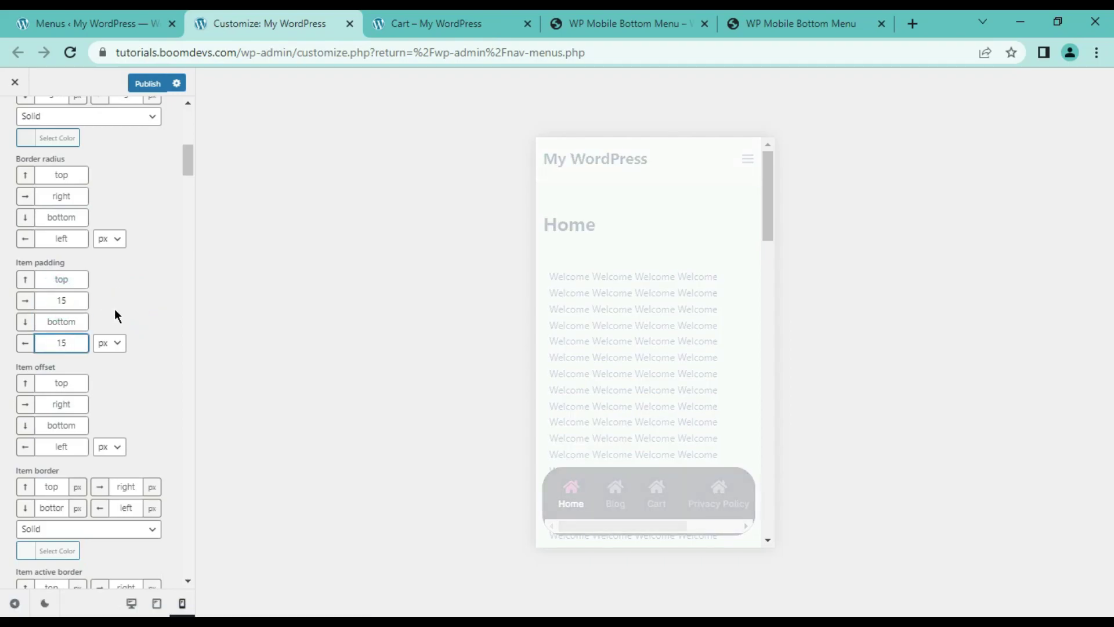
mouse_move(616, 525)
mouse_down()
mouse_move(642, 525)
mouse_move(598, 525)
mouse_move(667, 527)
mouse_move(597, 526)
mouse_up()
Step: Return the right and left item padding of the main menu to 18 px
double_click(58, 302)
text(18)
key(Tab)
key(Tab)
text(18)
click(137, 304)
Step: Set the main menu's item padding to 15 px on the right and left
double_click(58, 300)
text(15)
key(Tab)
key(Tab)
text(15)
click(145, 312)
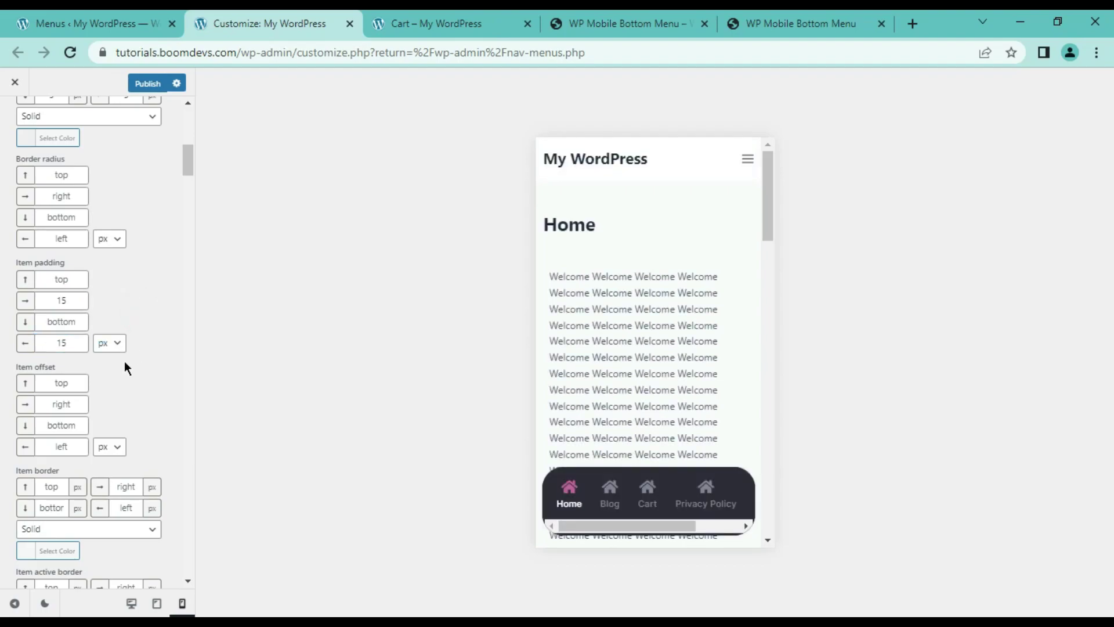
scroll(151, 406, down, 1)
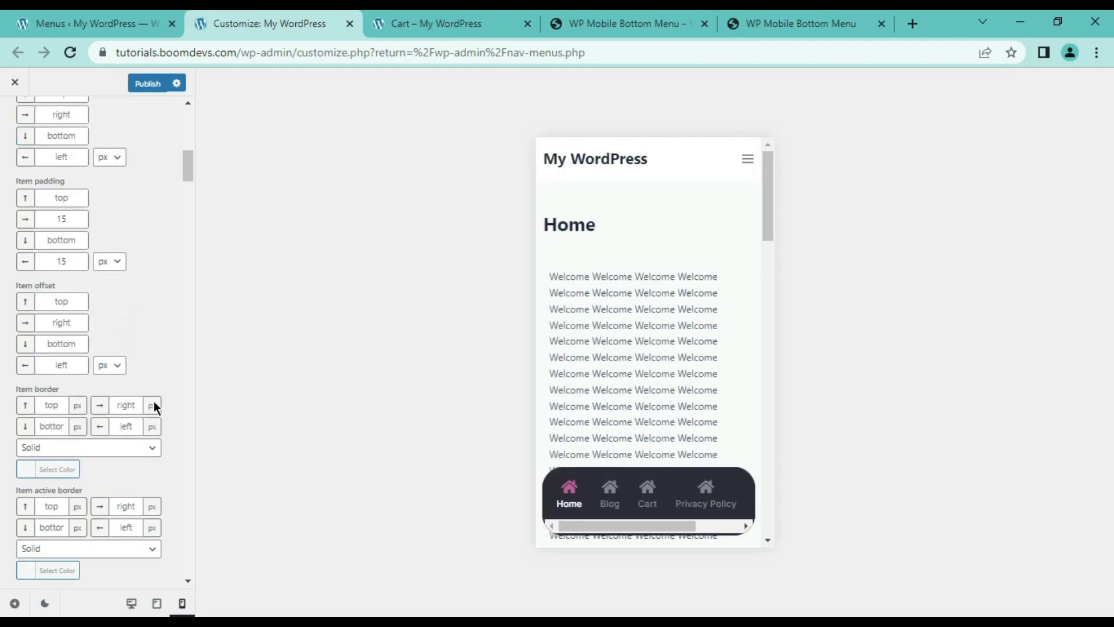
Step: Try an item offset of 10 px on all four sides of the main menu items
click(46, 301)
text(10)
key(Tab)
key(Tab)
text(10)
click(36, 304)
key(Tab)
text(10)
key(Tab)
text(10)
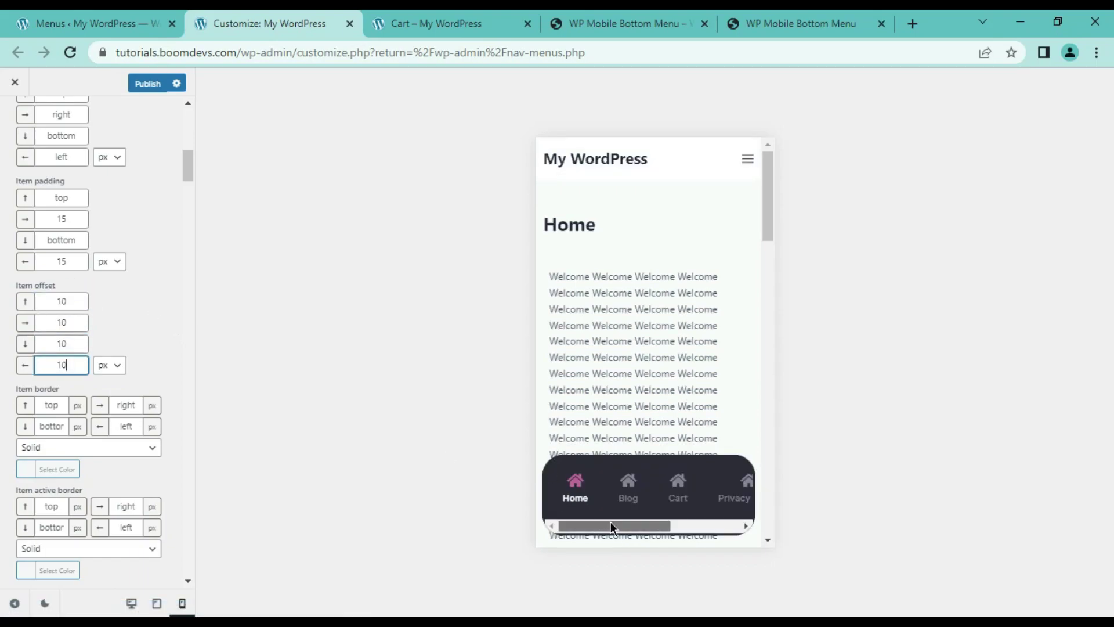
Step: Clear all four item offset values of the main menu
click(71, 303)
drag(71, 303, 20, 304)
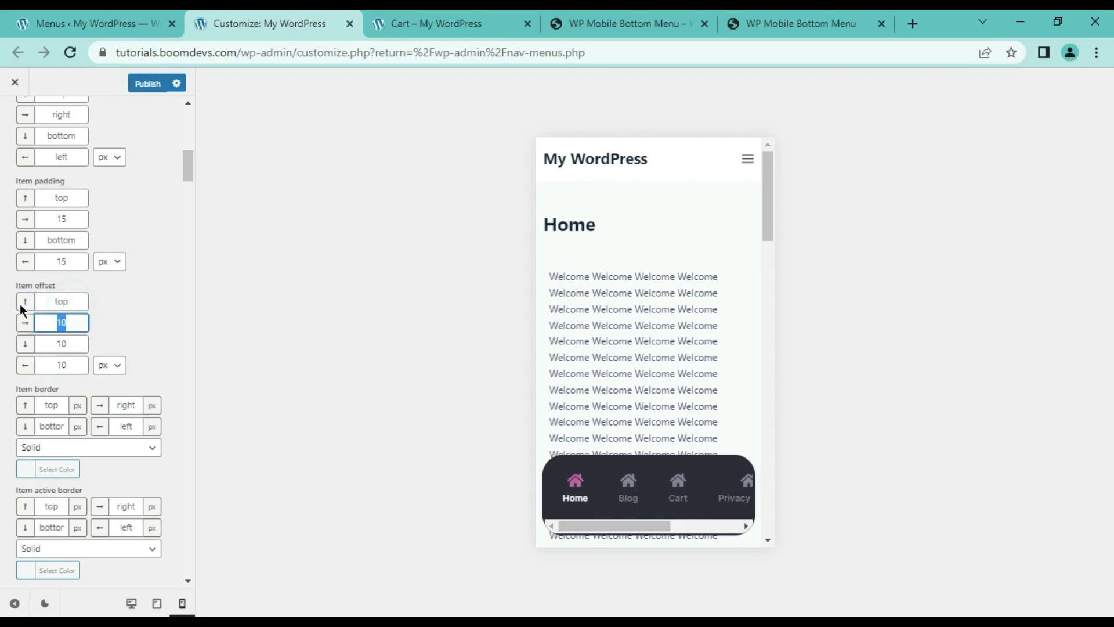
key(BackSpace)
key(Tab)
key(BackSpace)
key(Tab)
key(BackSpace)
key(Tab)
key(BackSpace)
Step: Try a solid red #dd3333 item border on the main menu items
scroll(20, 304, down, 1)
click(41, 326)
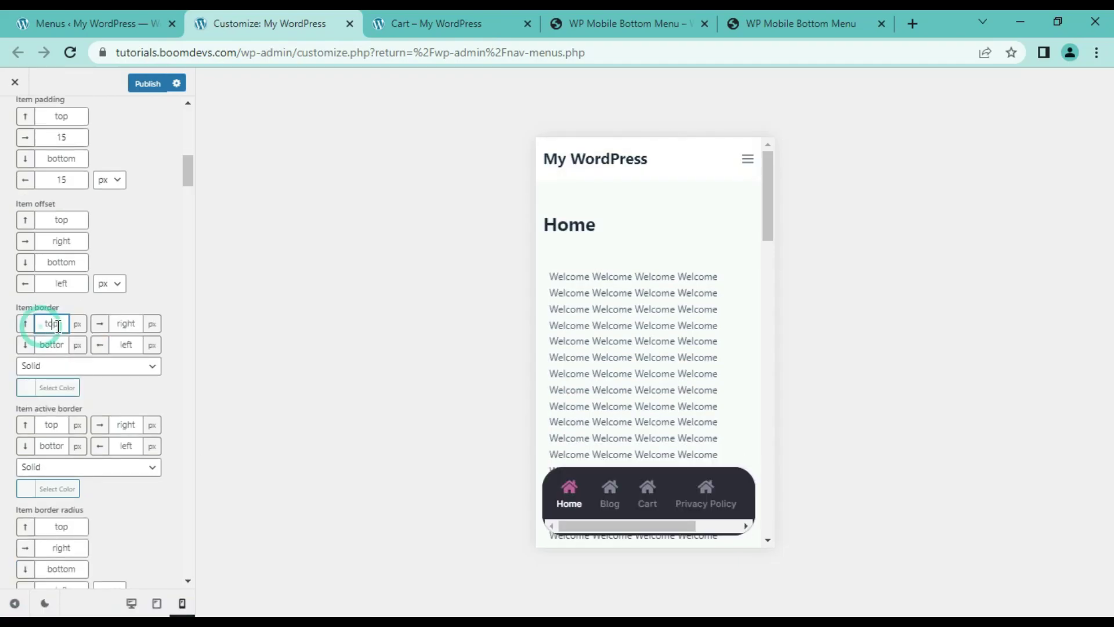
click(26, 389)
click(57, 545)
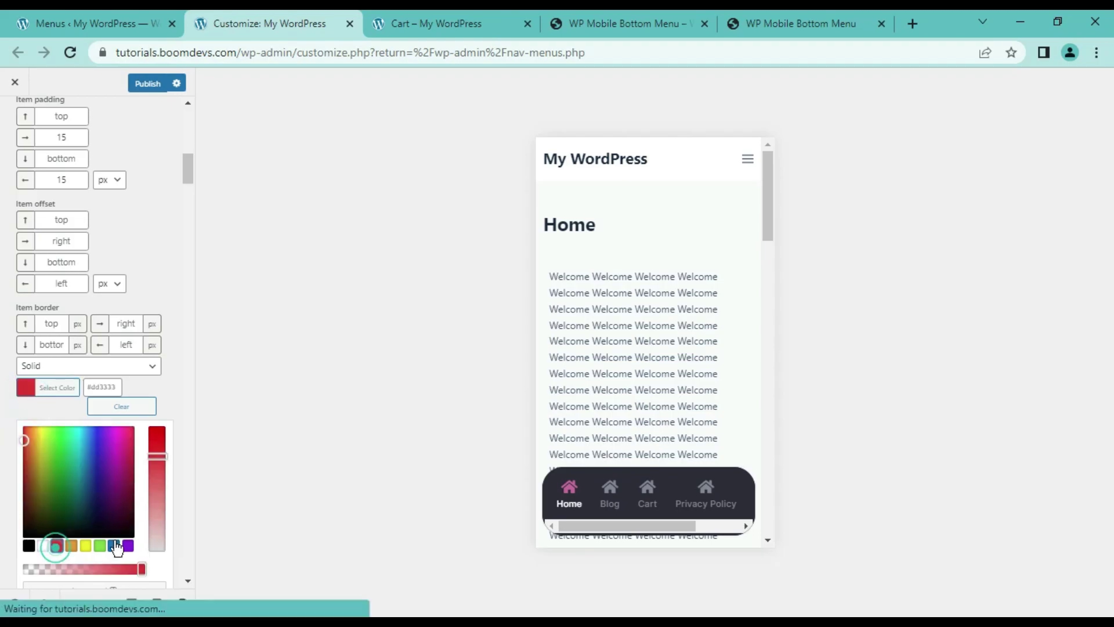
click(48, 325)
click(124, 324)
click(124, 345)
click(48, 344)
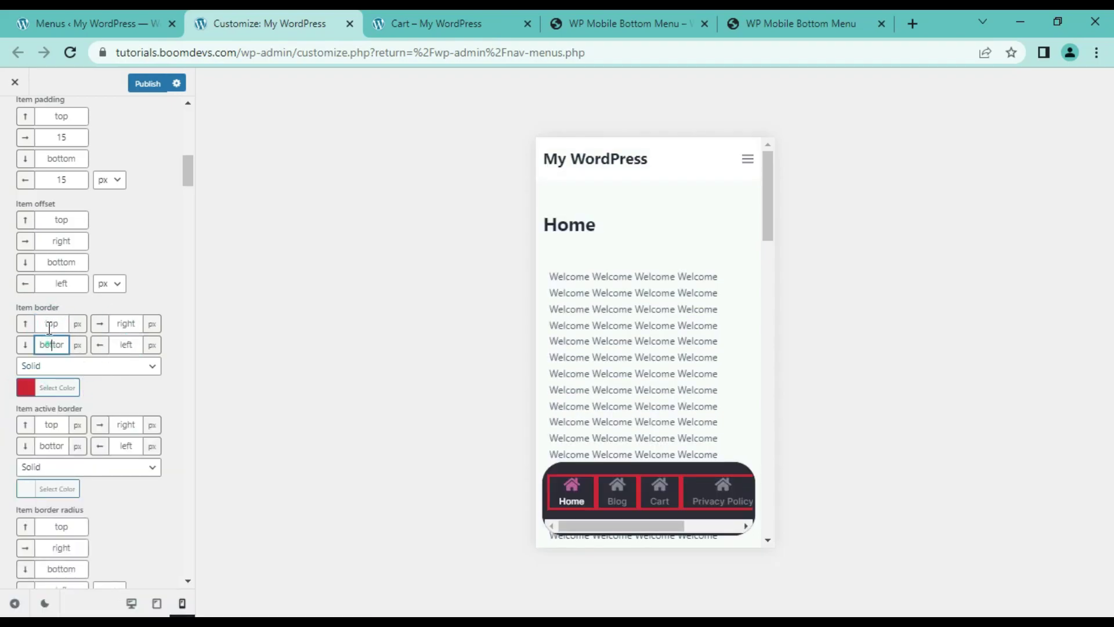
Step: Clear the item border color of the main menu
click(26, 388)
click(139, 405)
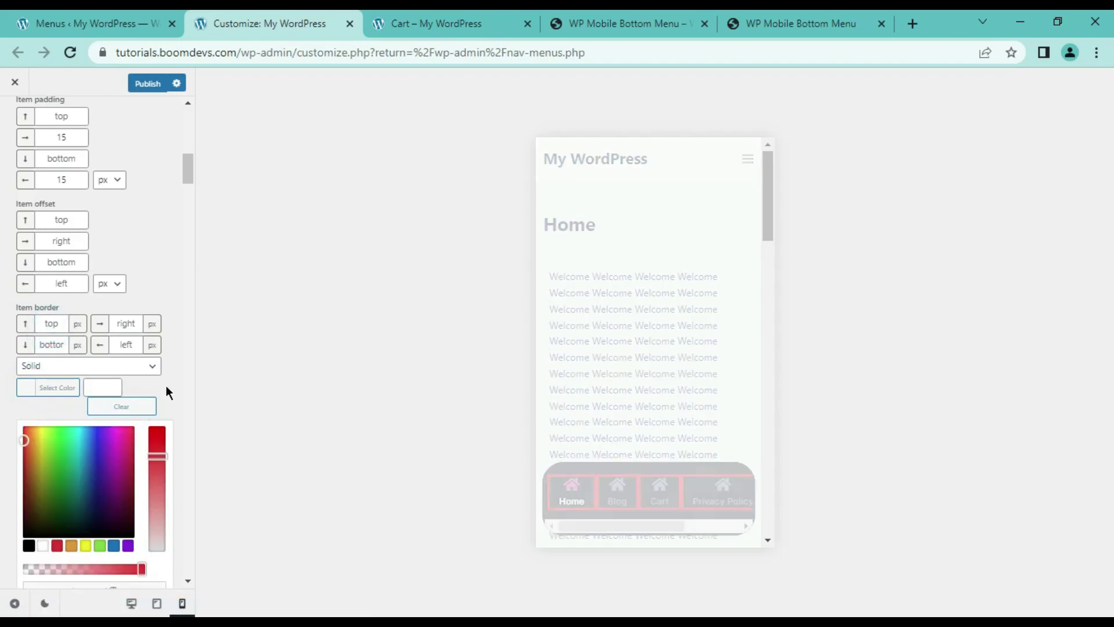
click(168, 357)
scroll(157, 377, down, 2)
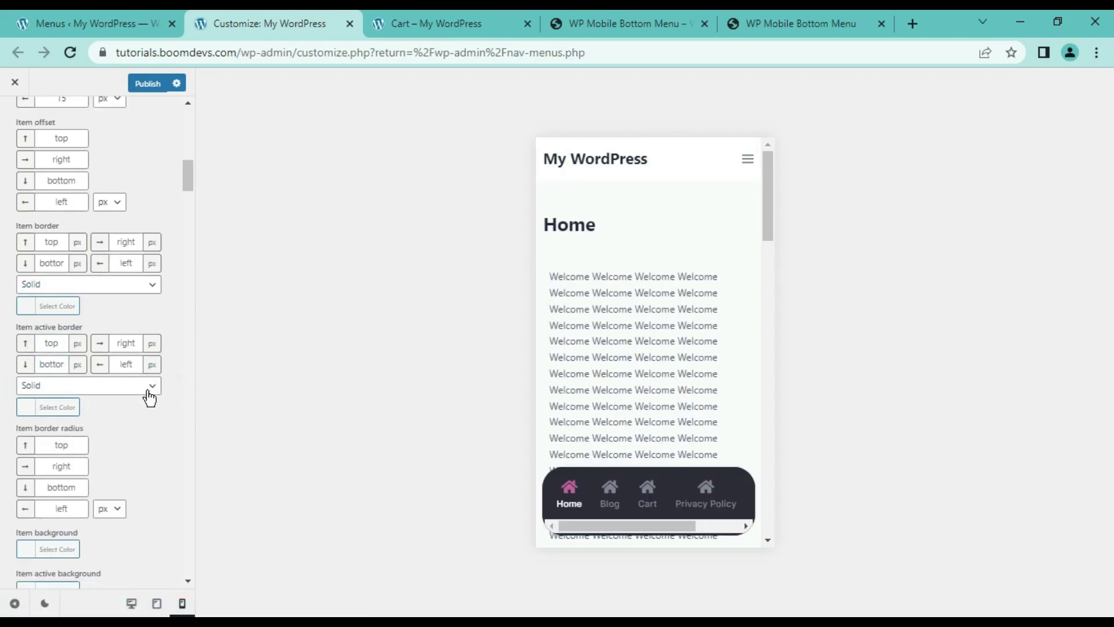
Step: Try a green #81d742 item active border, check it in the menu preview, and clear the color again
scroll(139, 401, down, 2)
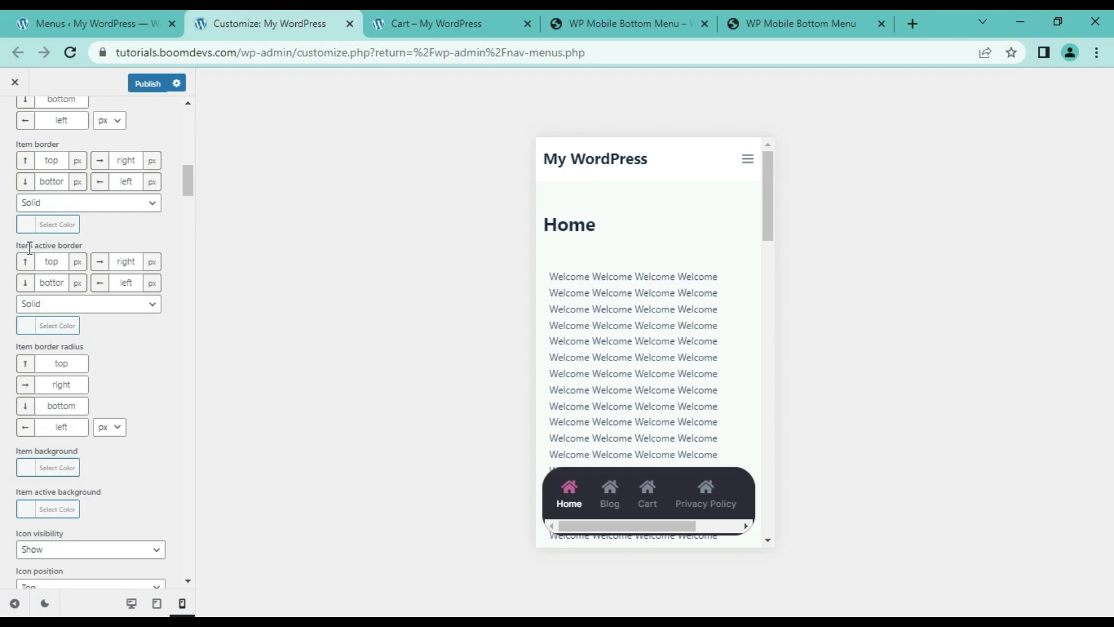
click(26, 324)
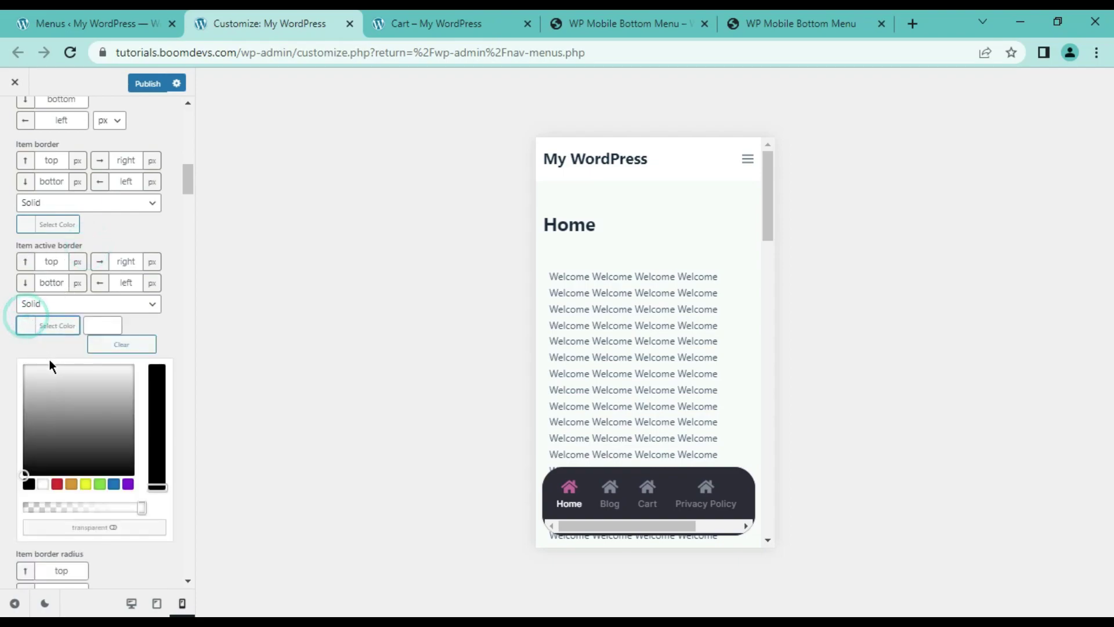
click(99, 483)
click(569, 490)
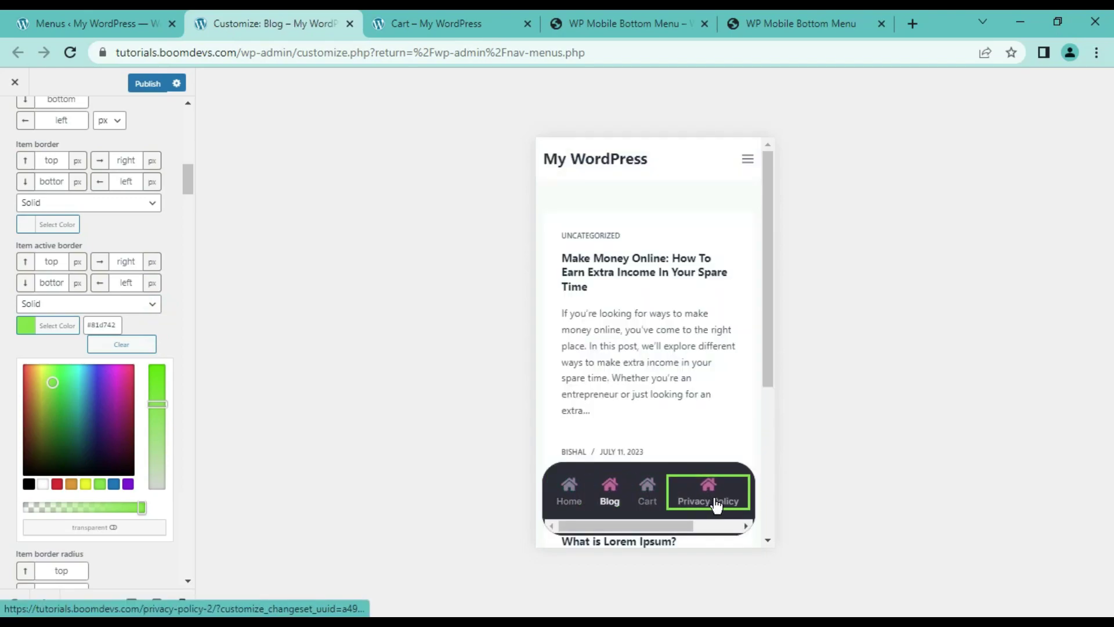
drag(642, 525, 603, 526)
click(117, 344)
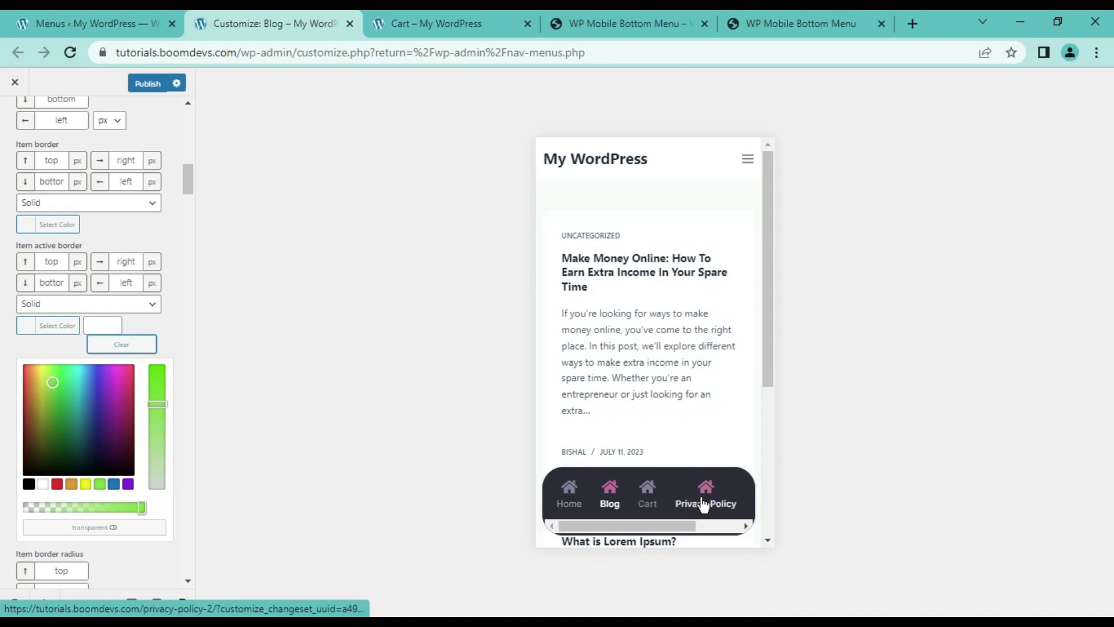
click(135, 323)
Step: Try green #81d742 and the purple shades #6344dd and #562c8e as item background, and clear the color again
scroll(134, 346, down, 2)
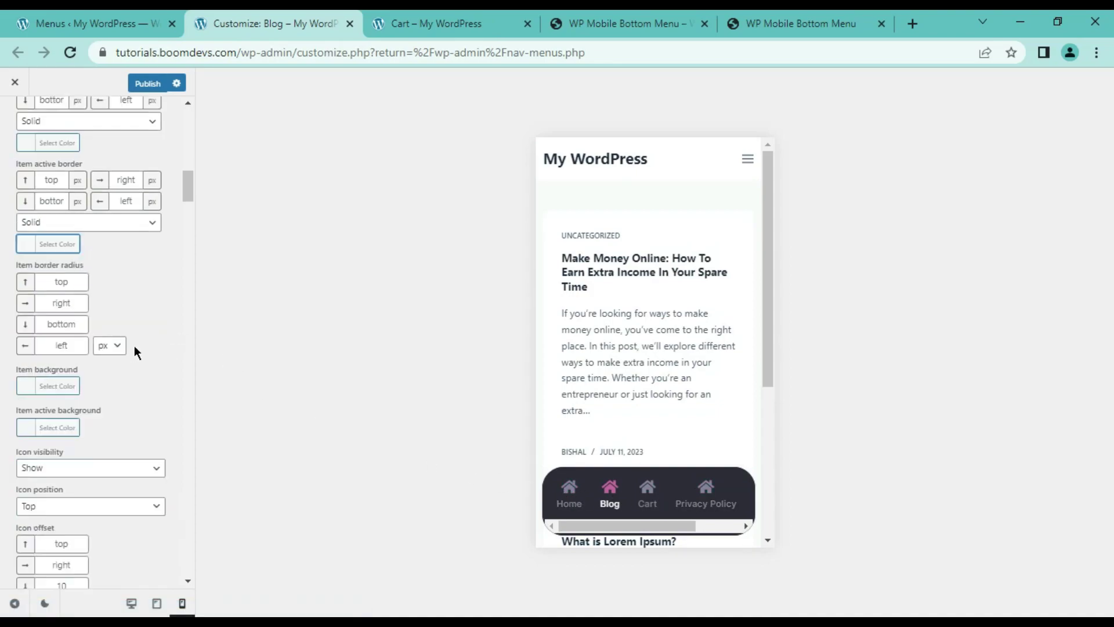
click(8, 266)
click(99, 270)
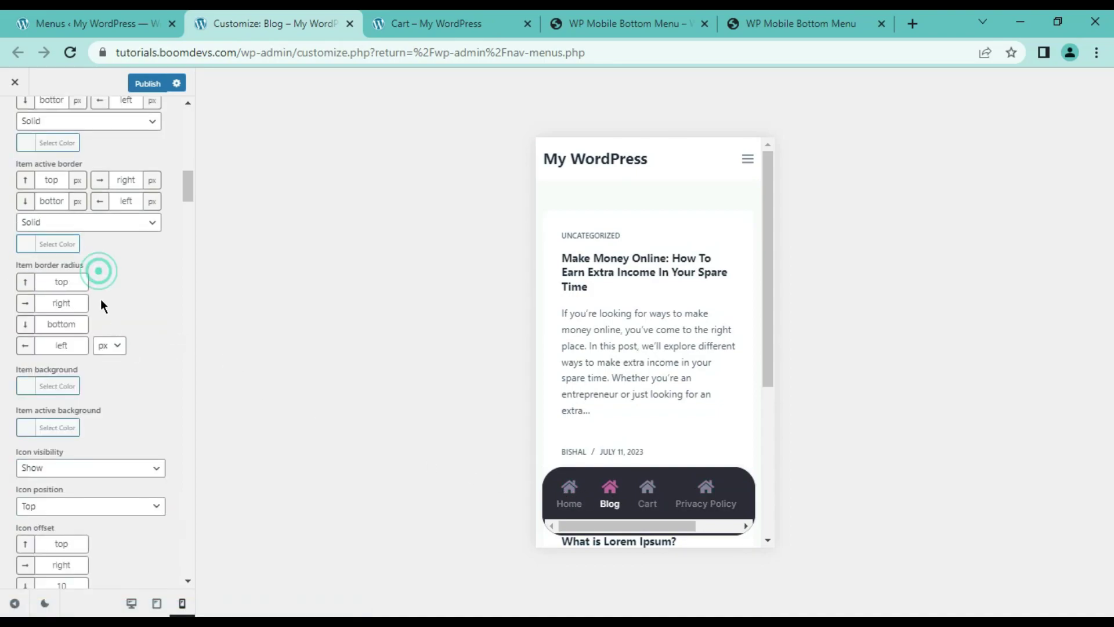
scroll(100, 298, down, 2)
drag(15, 288, 92, 288)
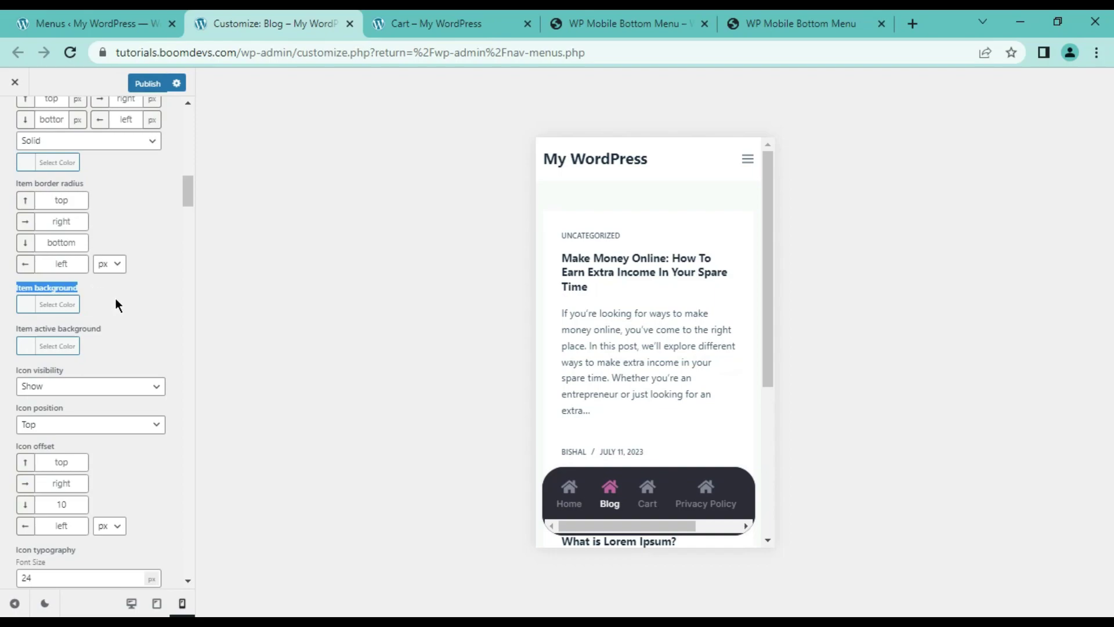
click(25, 304)
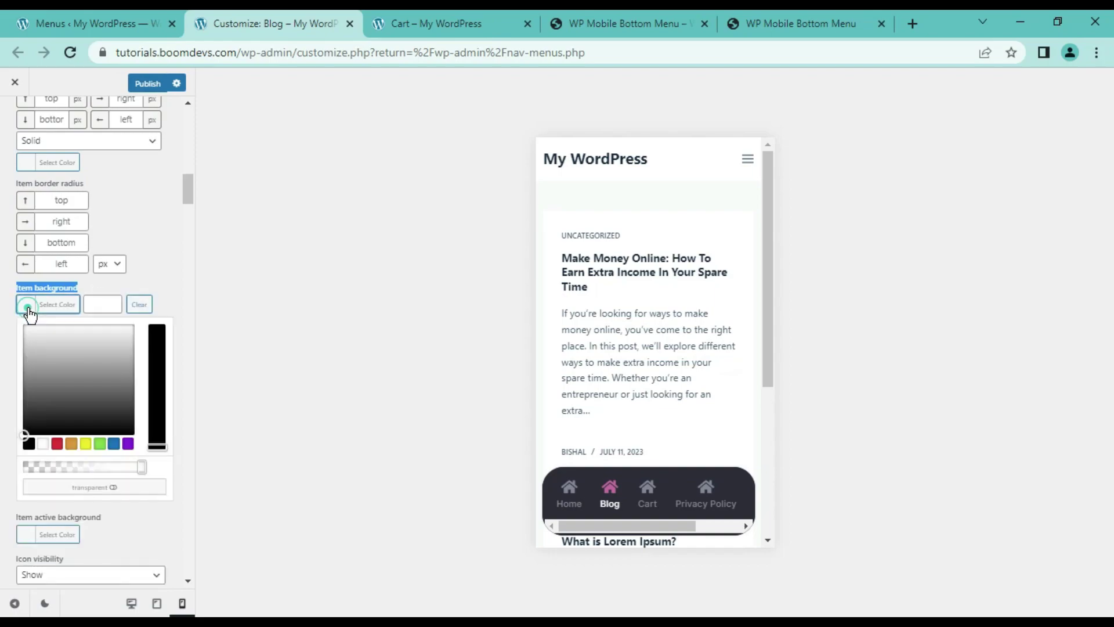
click(101, 444)
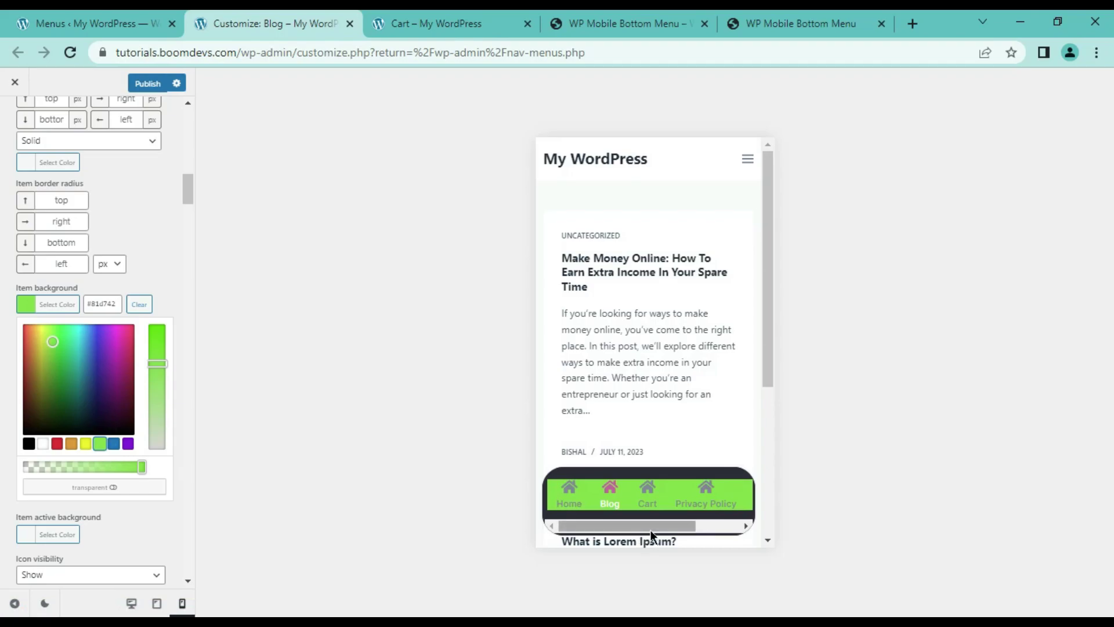
click(101, 338)
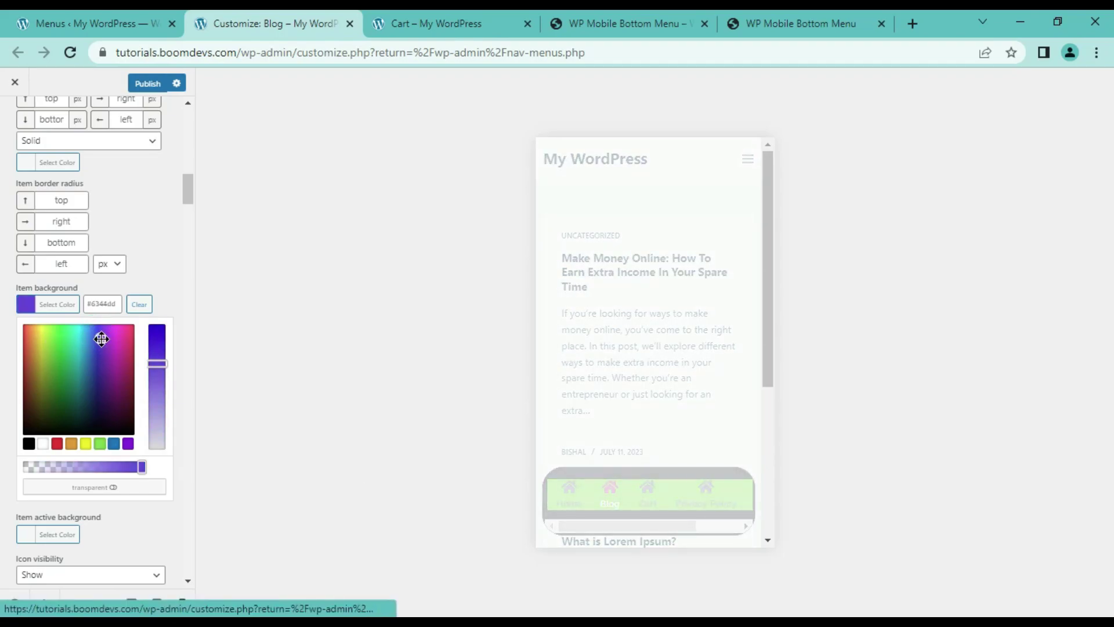
click(101, 353)
click(99, 373)
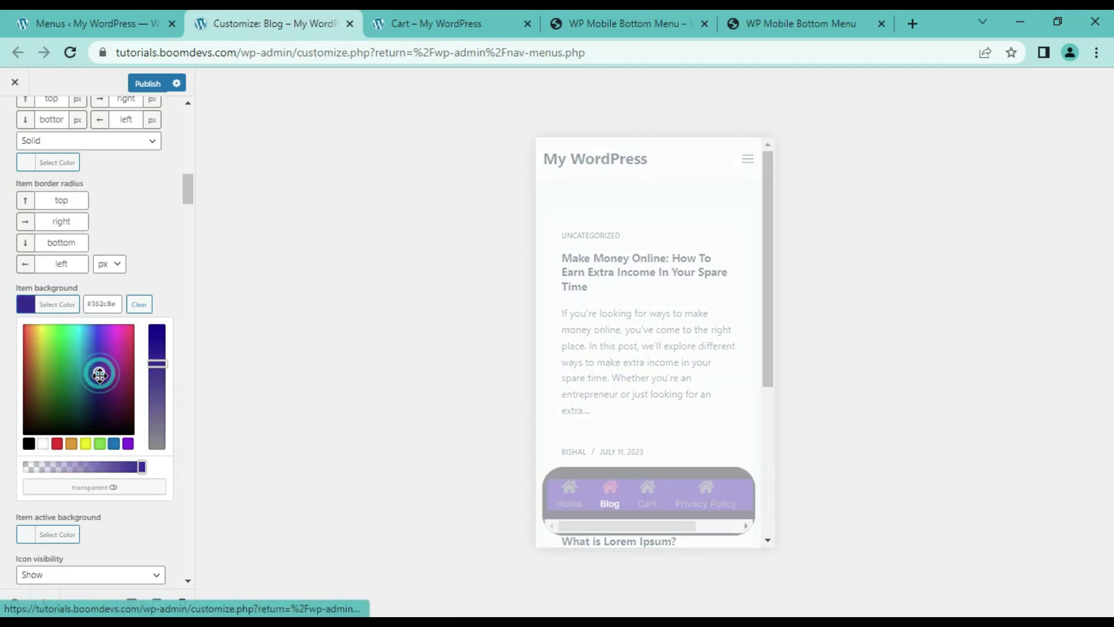
click(139, 304)
Step: Try red #dd3333, green #81d742 and yellow #c6ad3d as item active background, and clear the color again
scroll(104, 332, down, 1)
drag(17, 247, 104, 249)
click(108, 257)
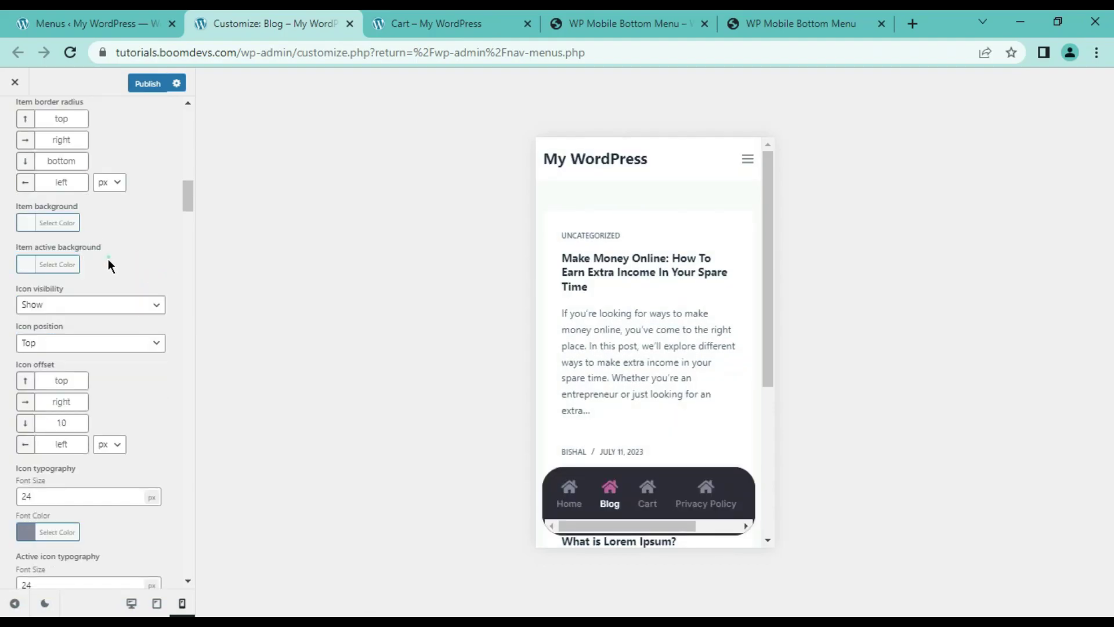
click(45, 264)
click(57, 402)
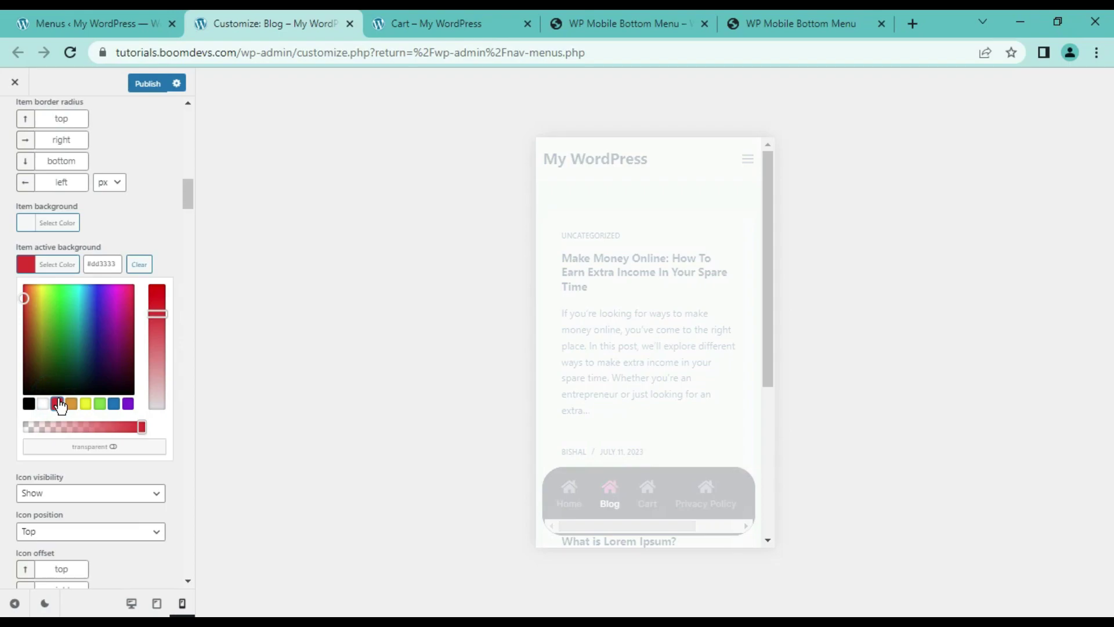
click(102, 405)
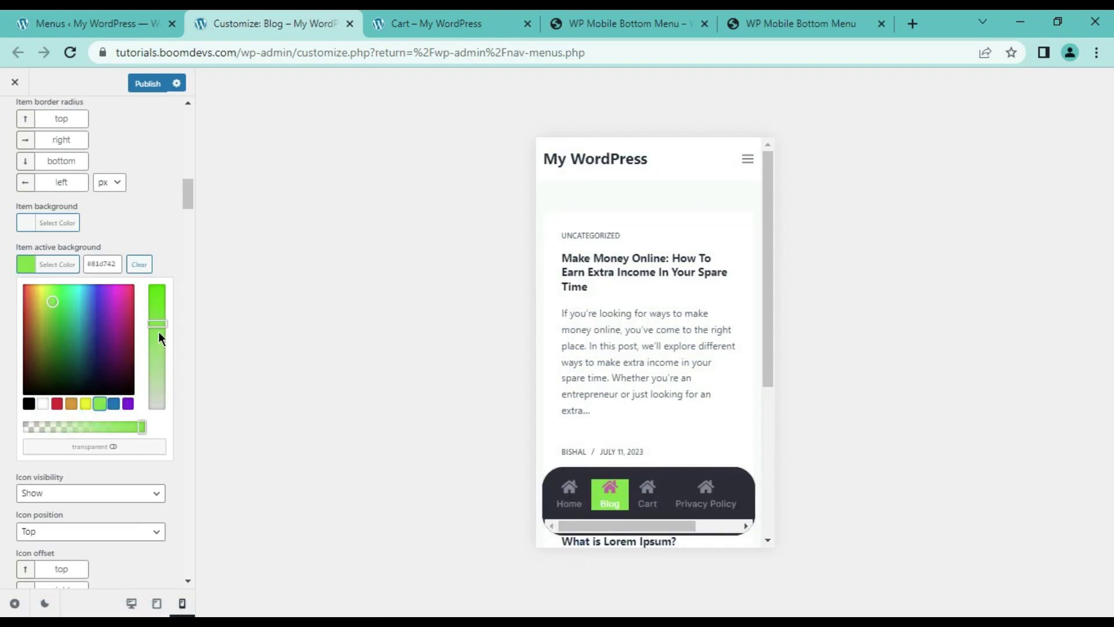
click(37, 306)
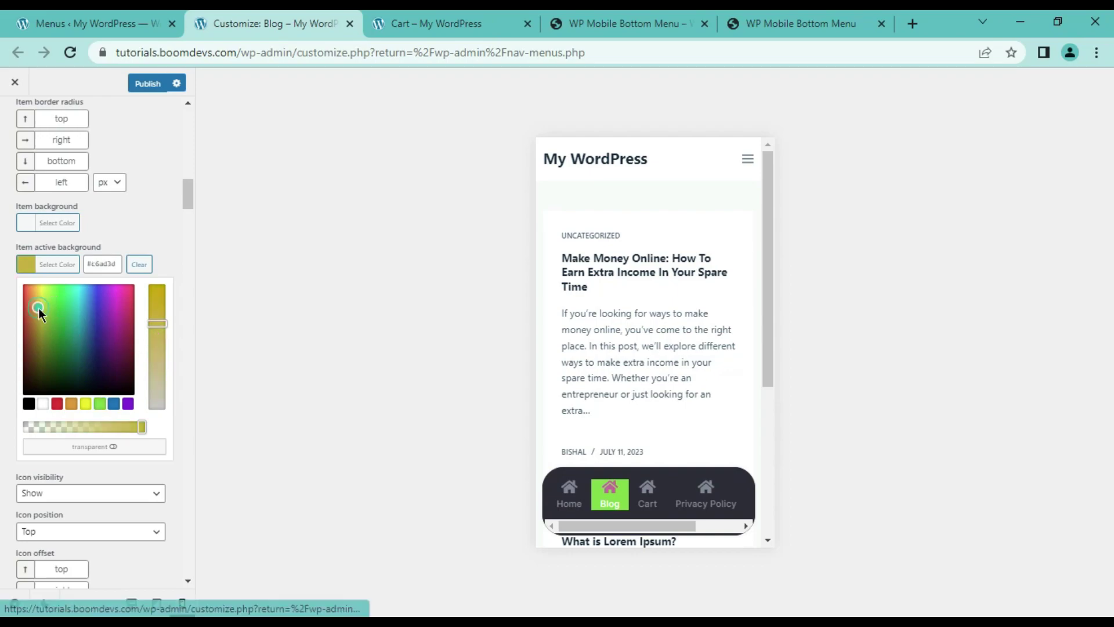
click(43, 330)
click(140, 263)
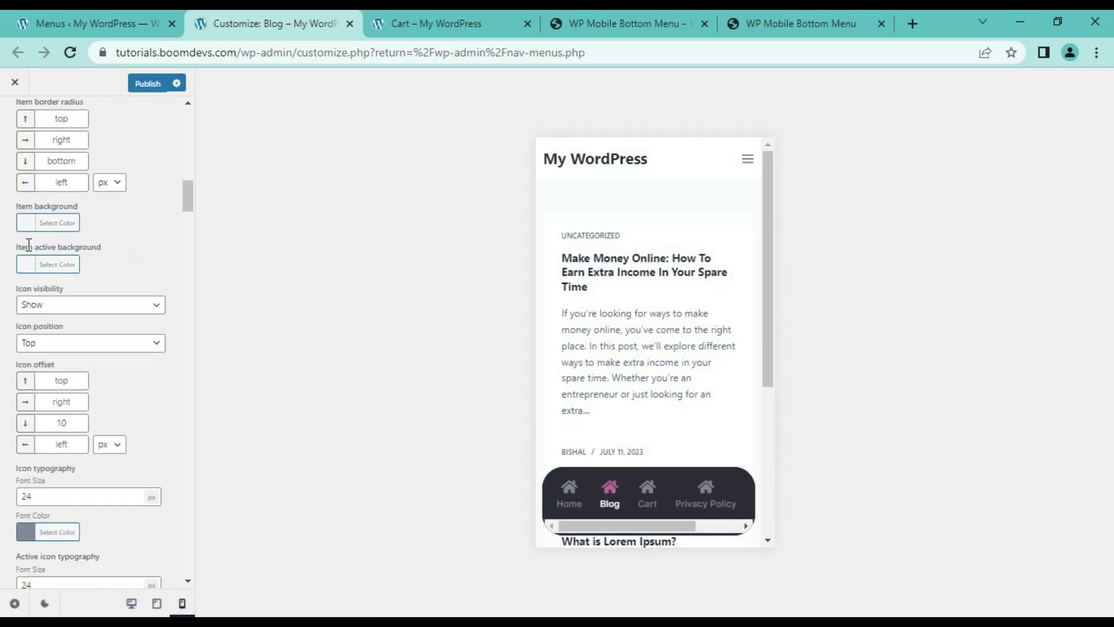
Step: Try the icon visibility options Hide and Show when active for the main menu
drag(16, 282, 72, 284)
triple_click(51, 285)
click(106, 292)
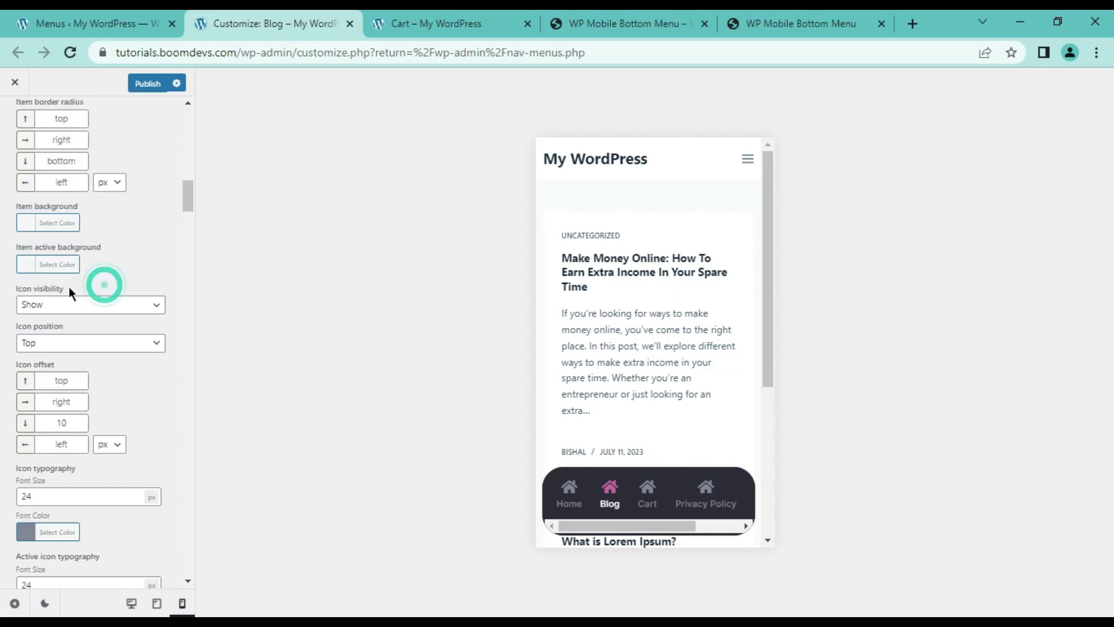
click(64, 308)
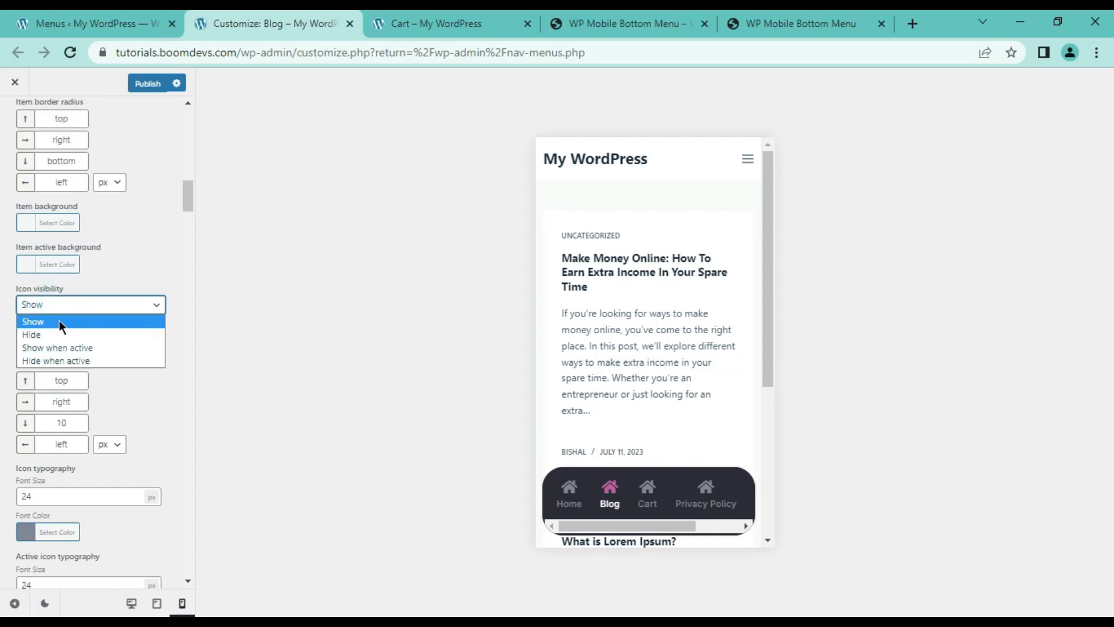
click(56, 335)
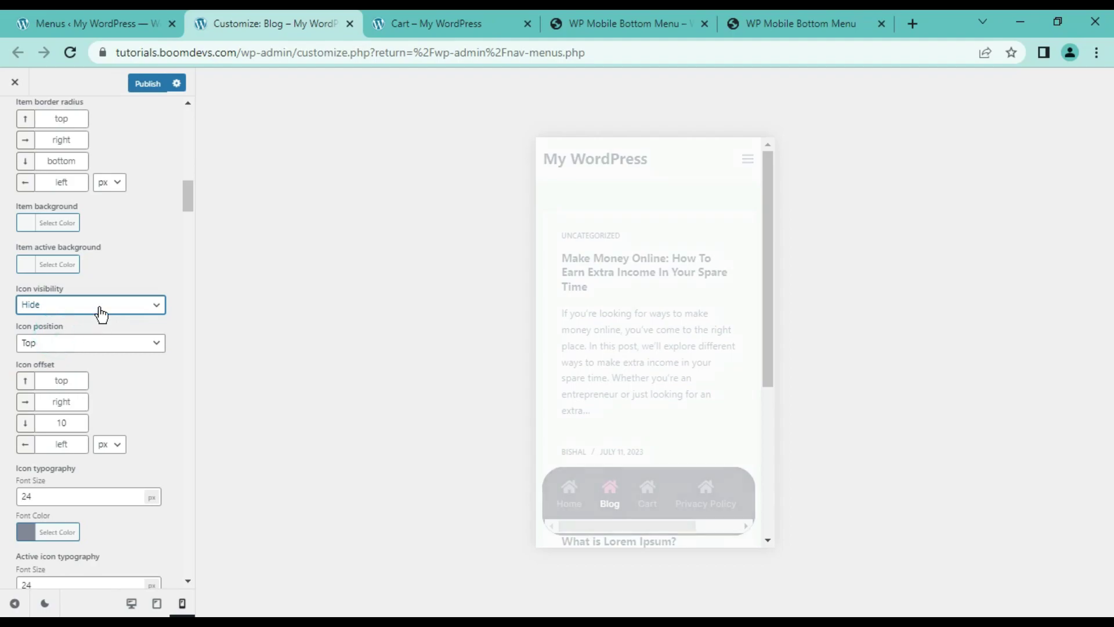
click(100, 314)
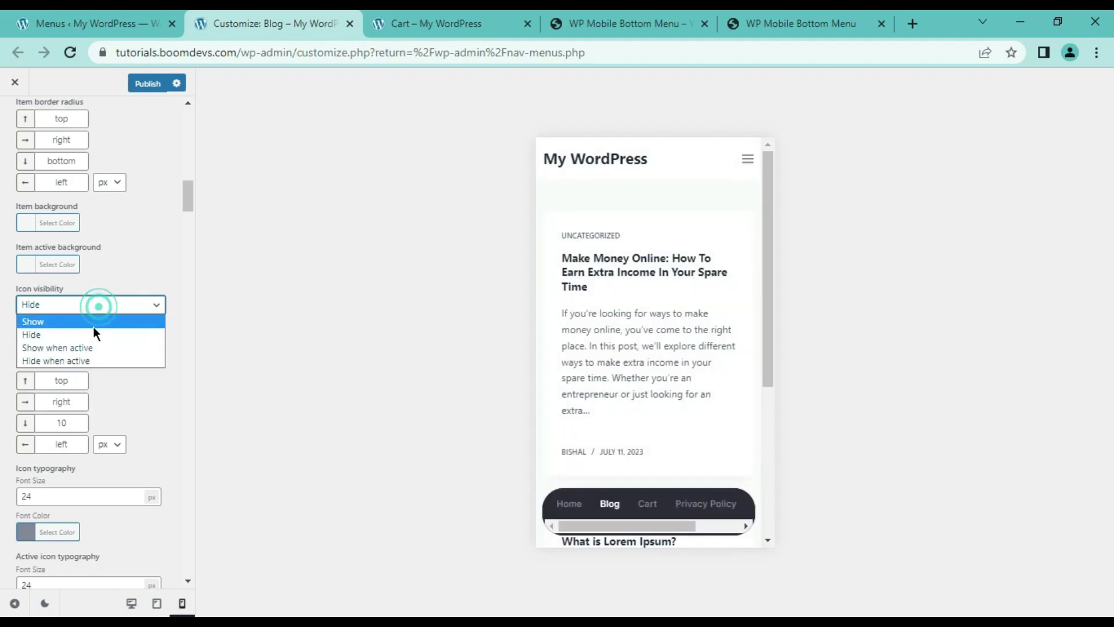
click(71, 347)
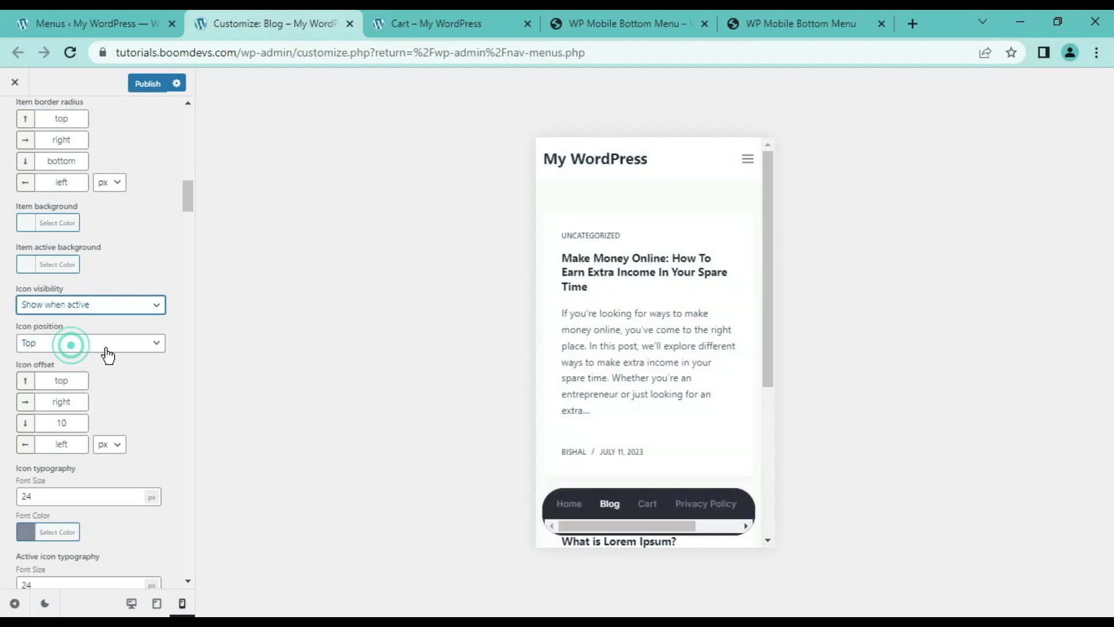
click(98, 316)
click(96, 311)
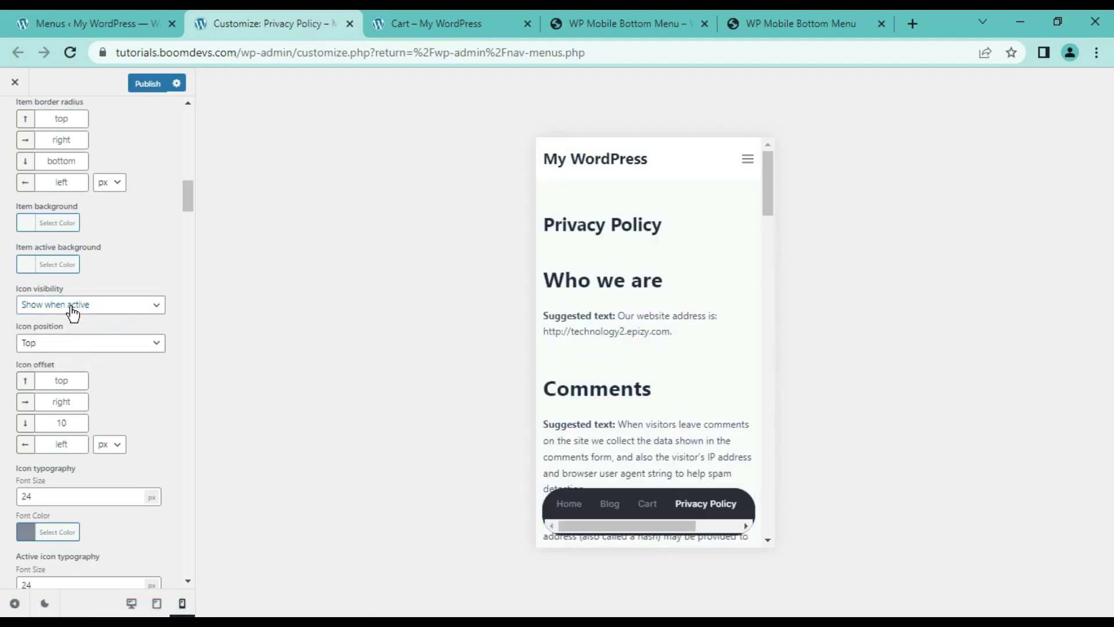
Step: Try the icon visibility Hide when active on the Blog and Cart items, and set it back to Show
click(73, 308)
click(60, 357)
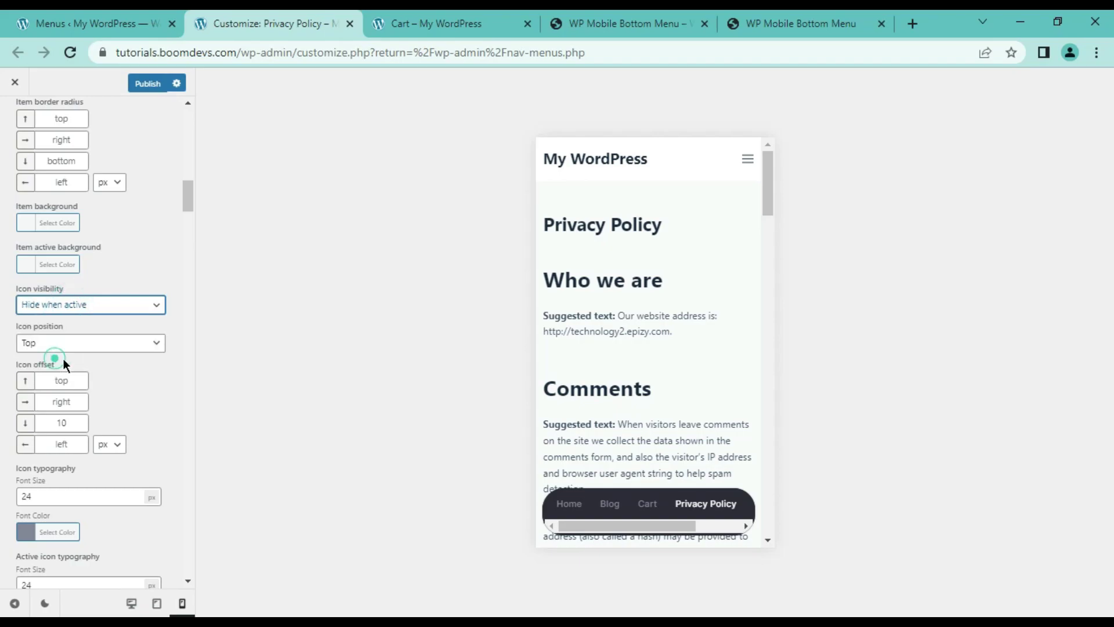
click(611, 506)
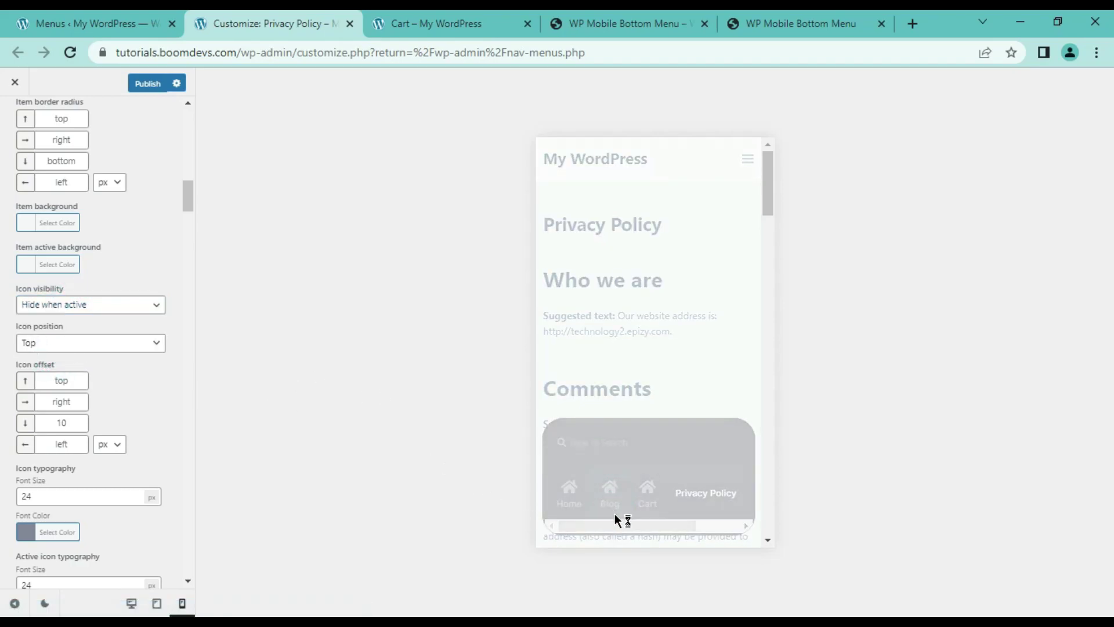
click(649, 495)
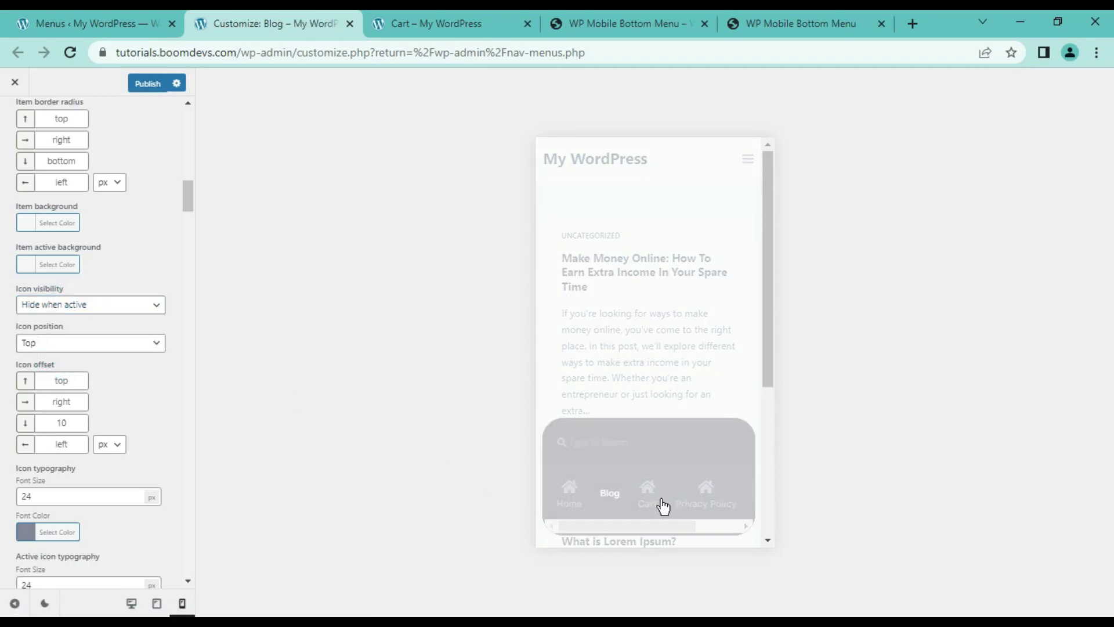
click(90, 304)
click(52, 318)
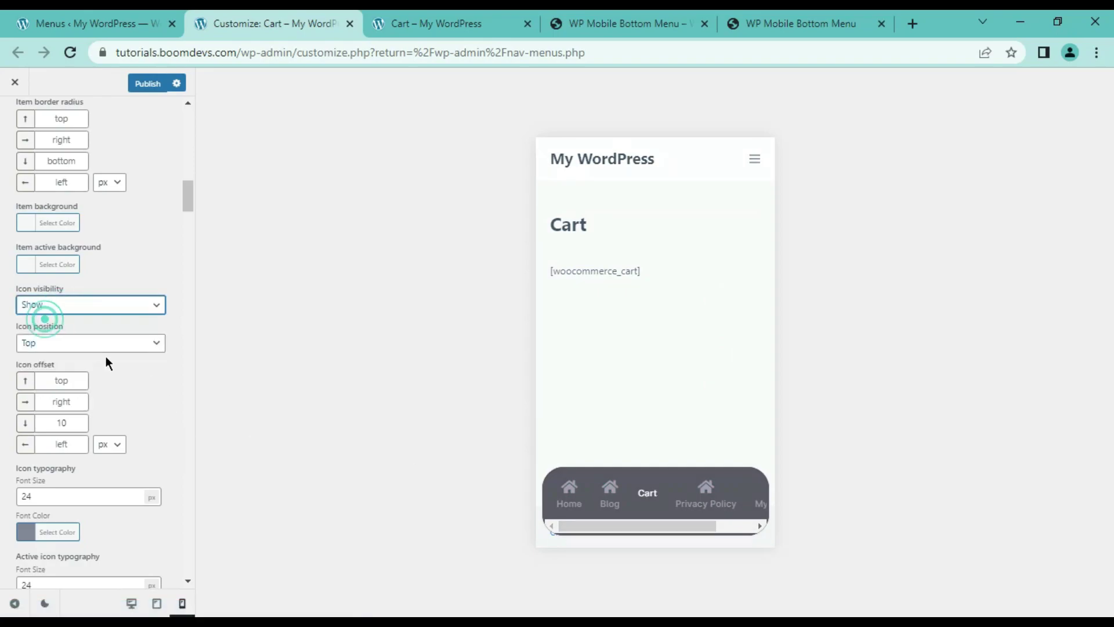
Step: Try the icon position Right for the main menu and change it to Bottom
drag(16, 328, 68, 324)
click(71, 325)
click(65, 343)
click(49, 372)
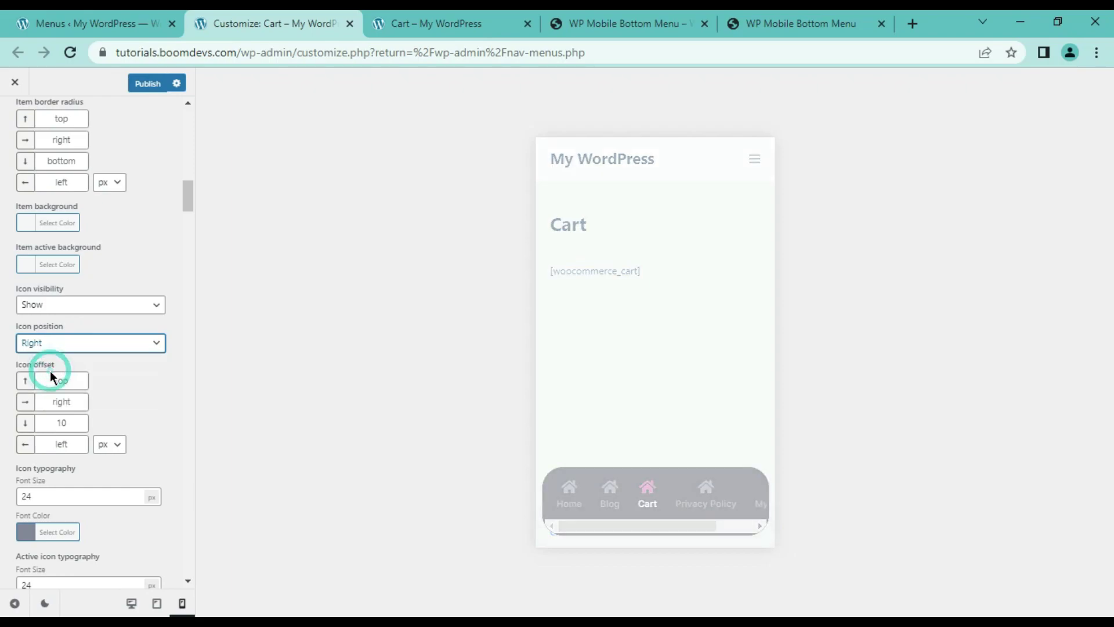
click(103, 344)
click(87, 382)
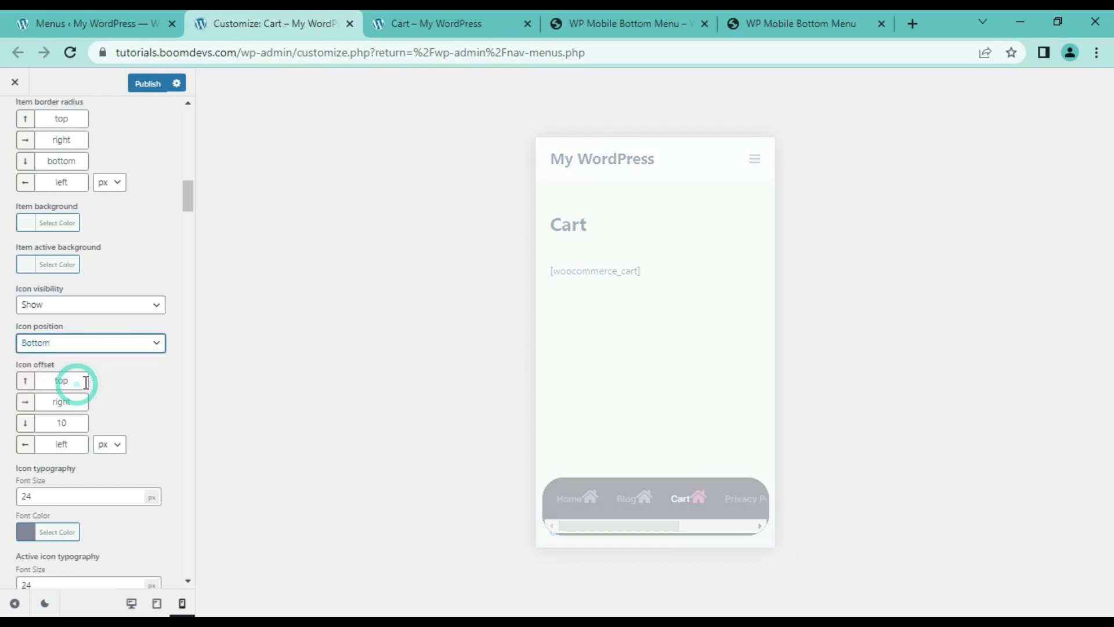
Step: Try the icon position Left for the main menu and change it to Top
click(112, 343)
click(40, 395)
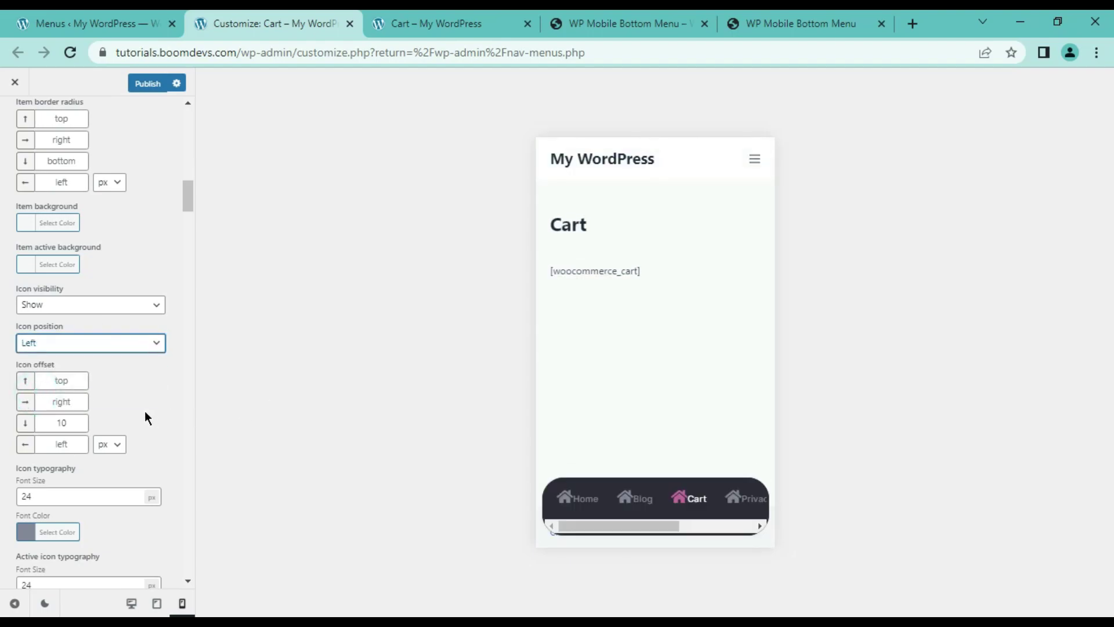
click(138, 346)
click(57, 361)
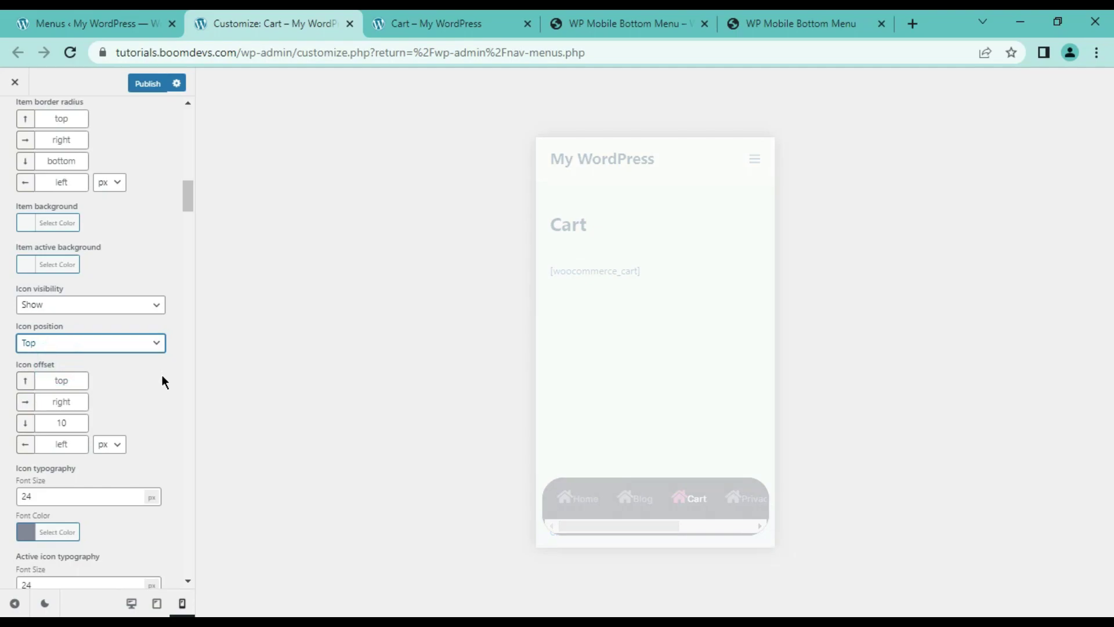
Step: Try an icon offset of 20 px at the top and 20 px at the bottom
scroll(110, 380, down, 1)
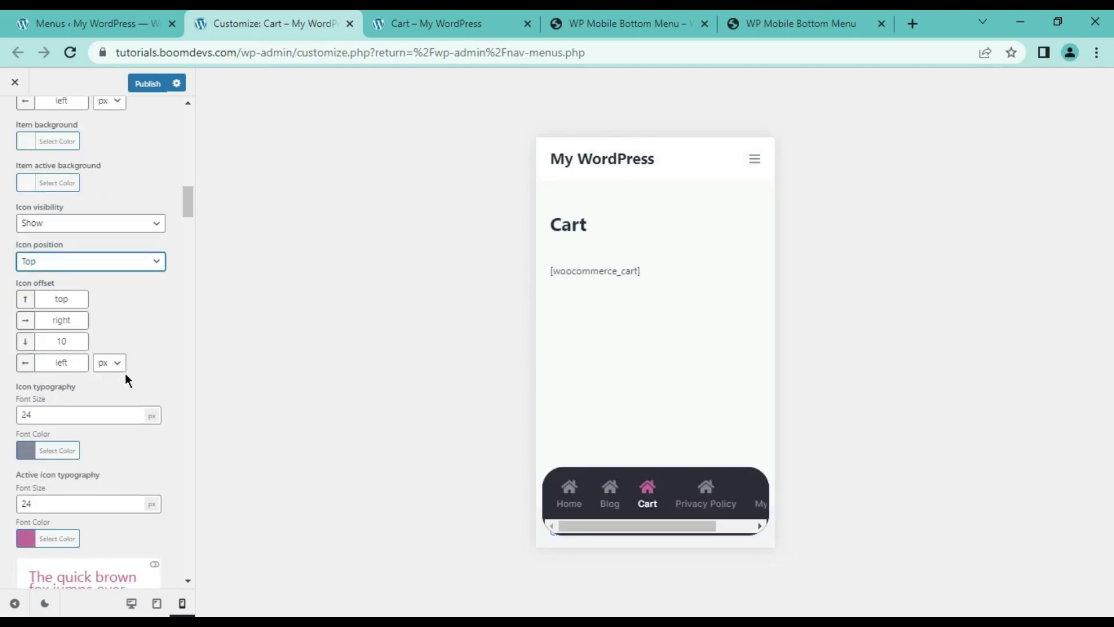
click(49, 298)
text(20)
key(Tab)
key(Tab)
text(20)
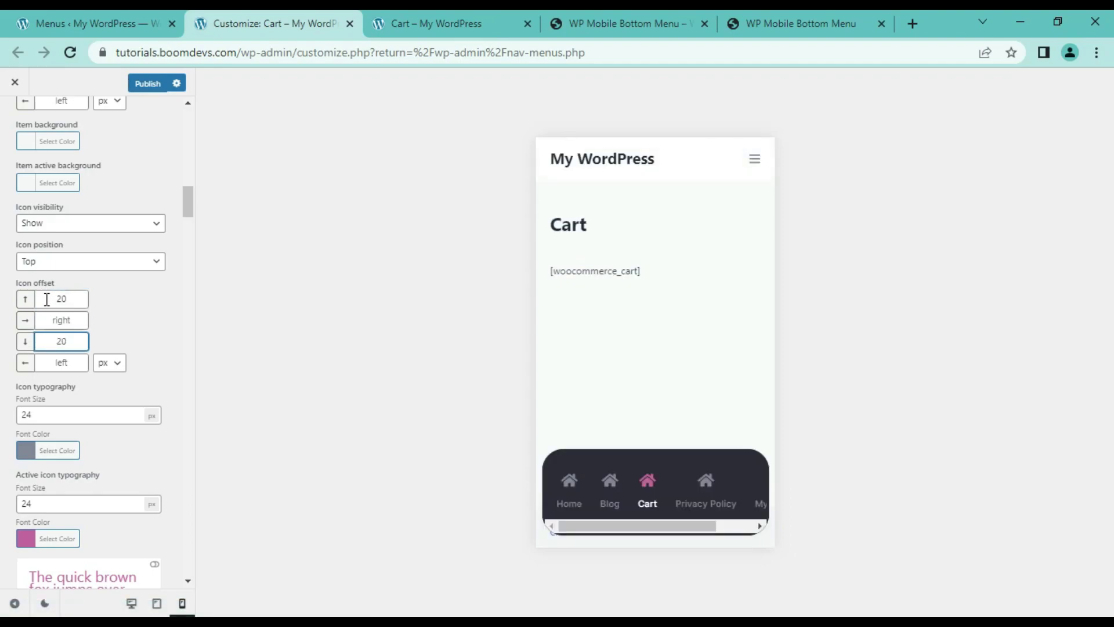
Step: Clear the top and bottom icon offset values
click(67, 299)
key(BackSpace)
key(BackSpace)
key(Tab)
key(Tab)
key(BackSpace)
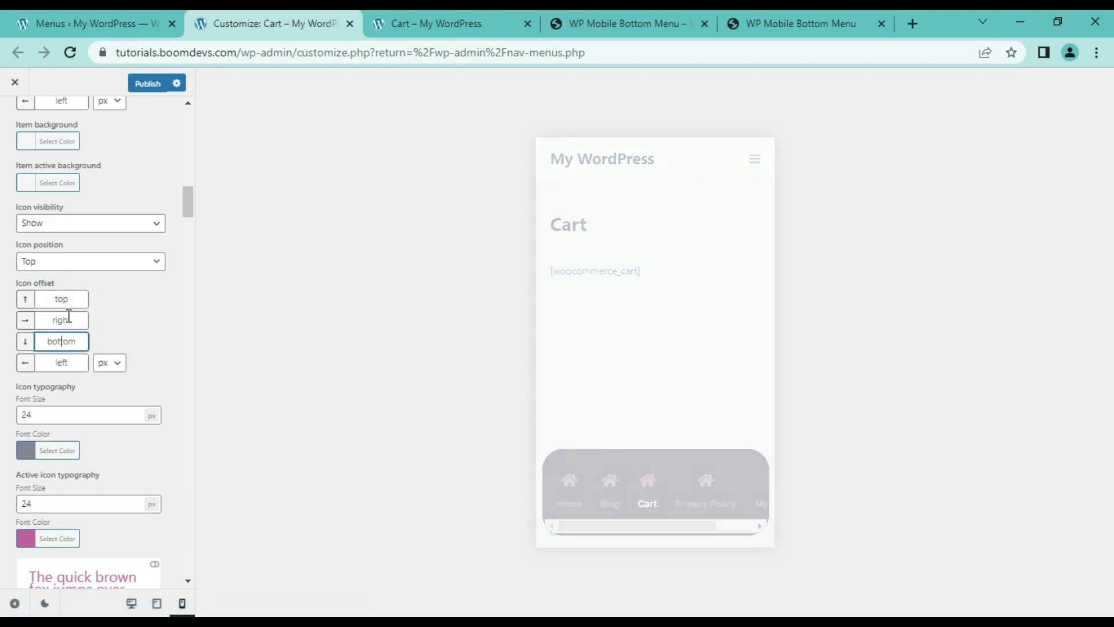
click(145, 327)
Step: Try an icon font size of 29 px and set it back to 24 px
scroll(145, 328, down, 1)
drag(16, 304, 48, 311)
click(80, 309)
click(52, 333)
double_click(51, 333)
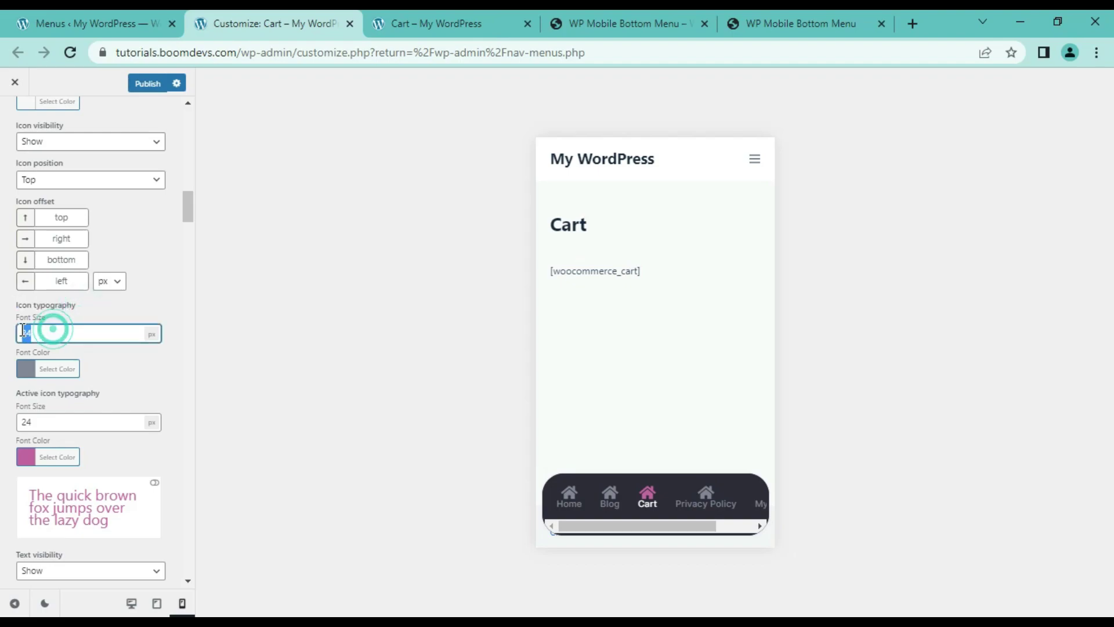
text(29)
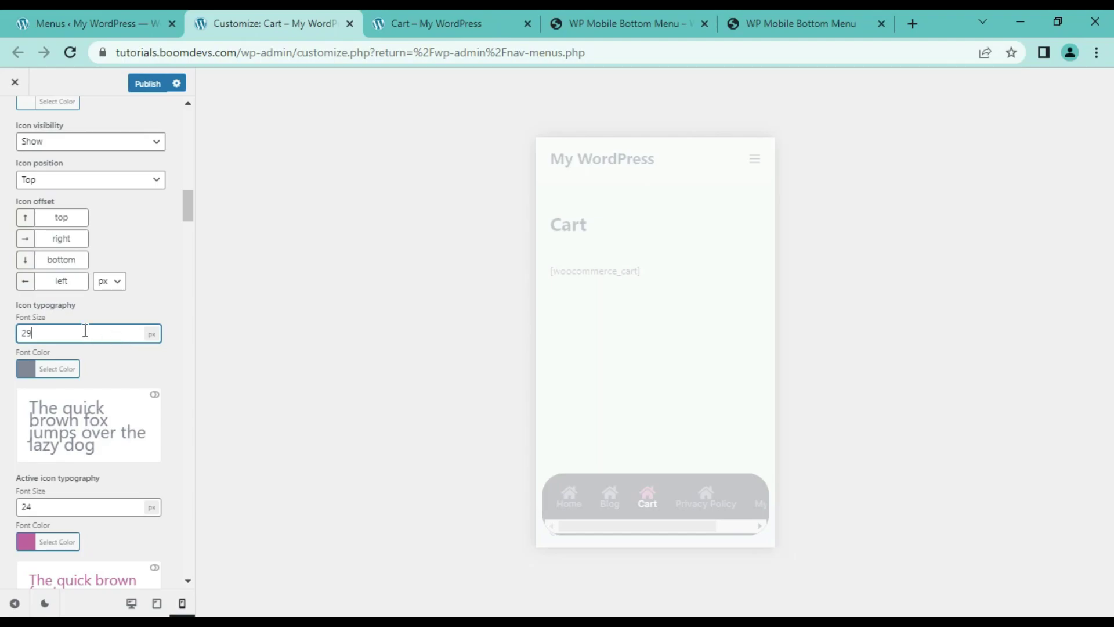
drag(53, 336, 15, 340)
text(24)
click(2, 397)
Step: Try yellow, magenta #c11b5b and green shades as icon font color, and restore the default color
scroll(107, 329, down, 1)
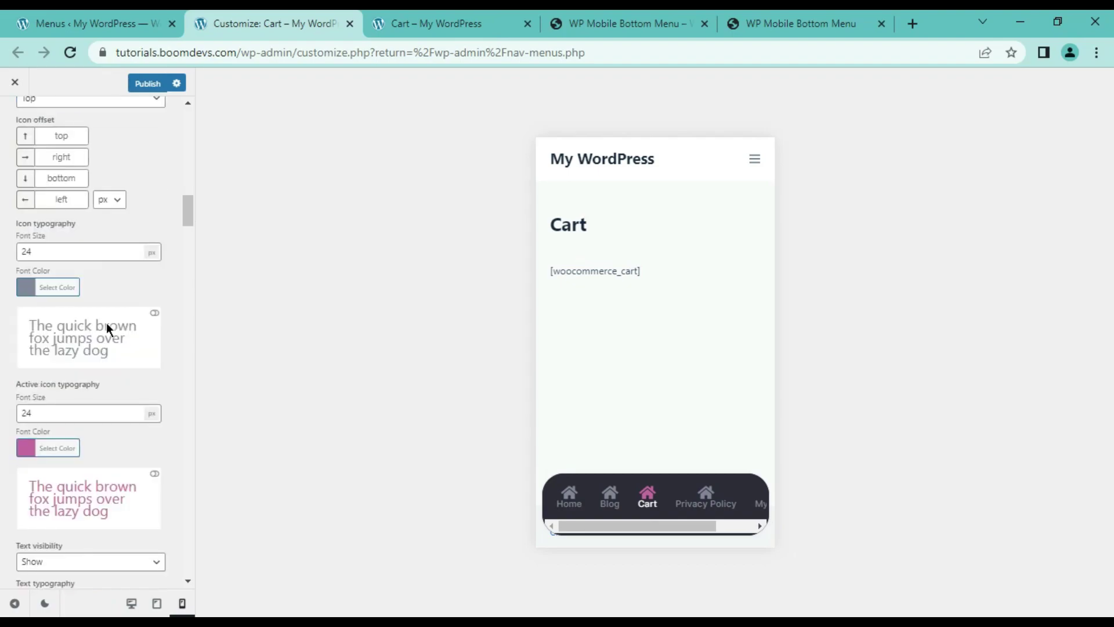
click(57, 287)
click(85, 426)
click(127, 337)
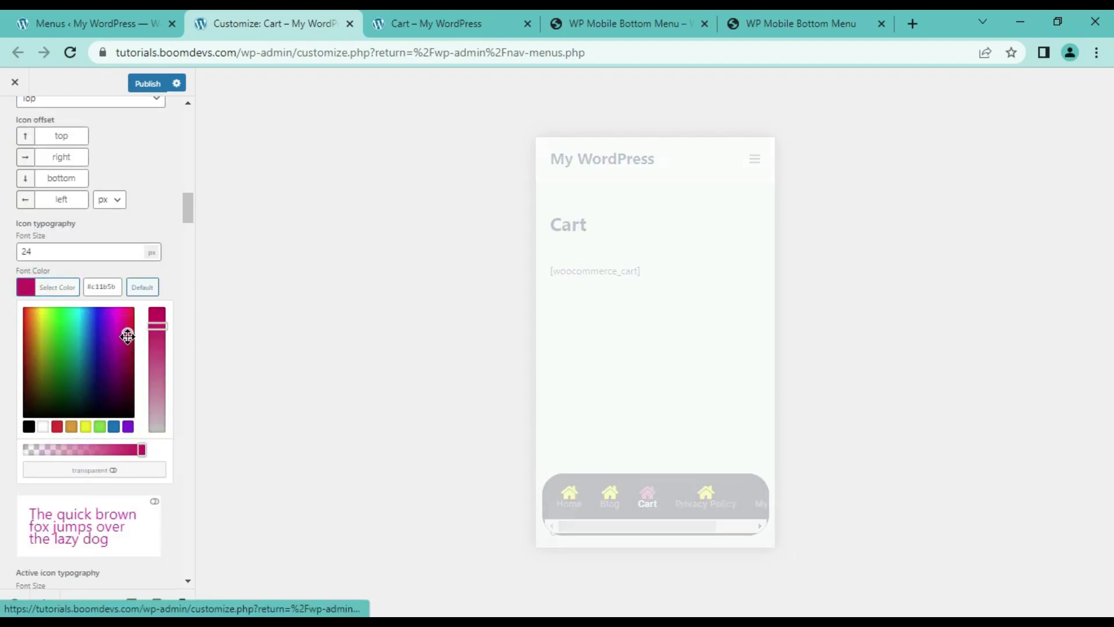
click(87, 355)
click(57, 373)
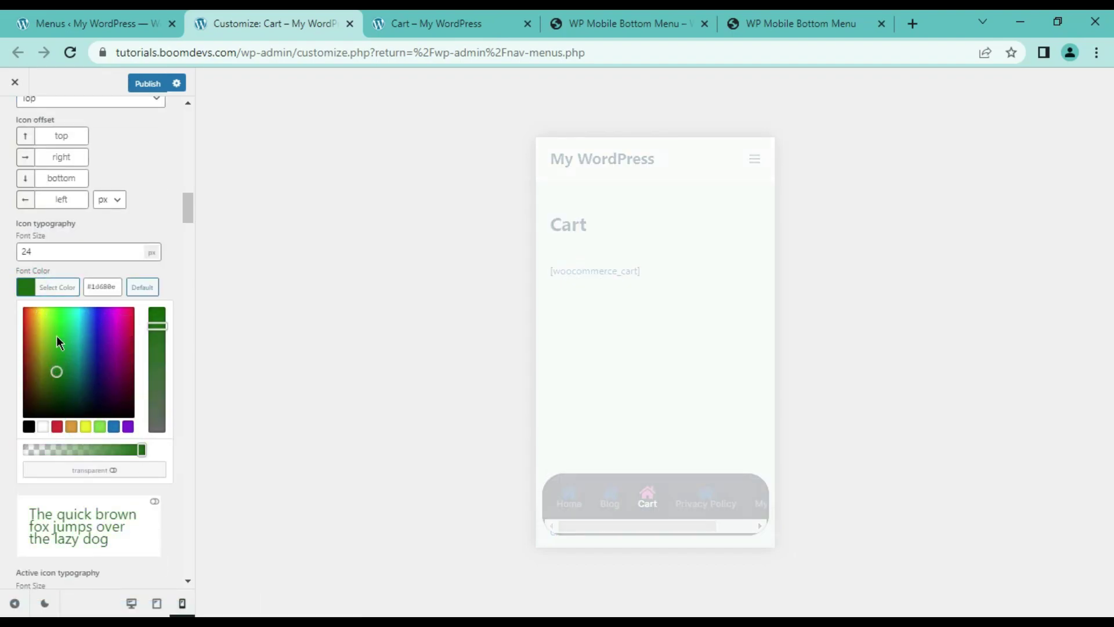
click(57, 343)
click(142, 287)
Step: Try an active icon font size of 28 px and set it back to 24 px
scroll(15, 302, down, 3)
drag(15, 302, 86, 300)
triple_click(85, 301)
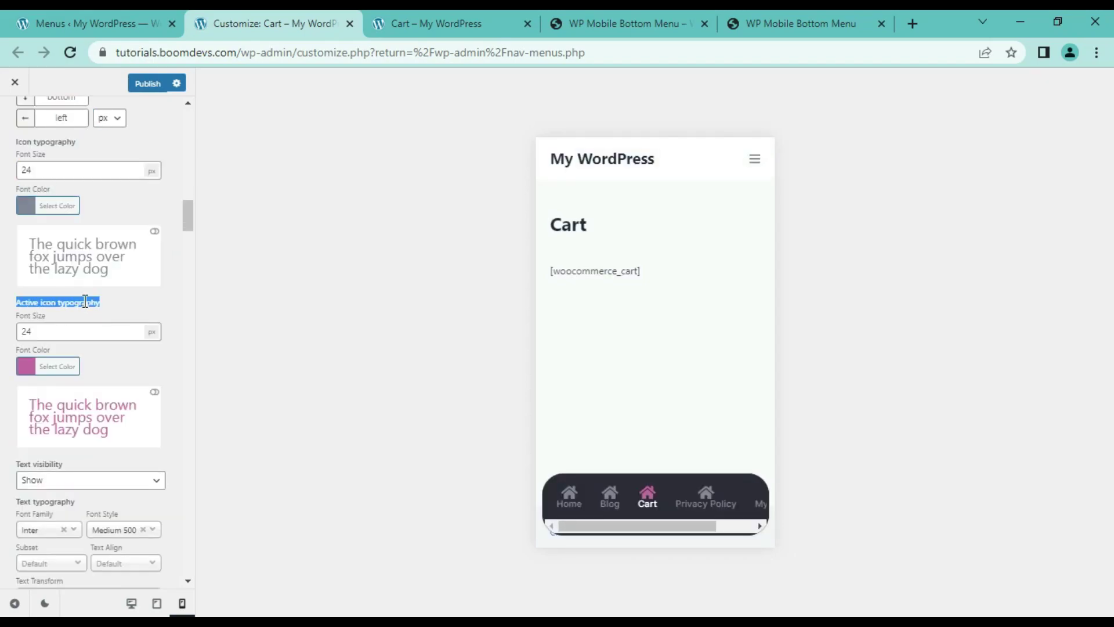
click(111, 302)
click(54, 334)
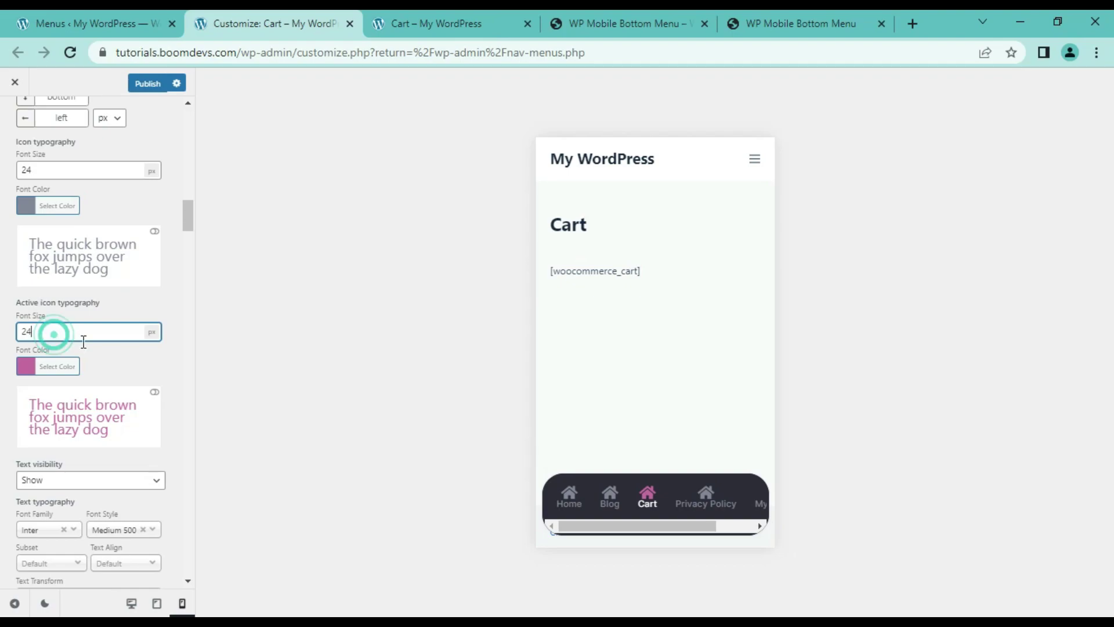
click(29, 334)
key(BackSpace)
text(8)
key(BackSpace)
text(4)
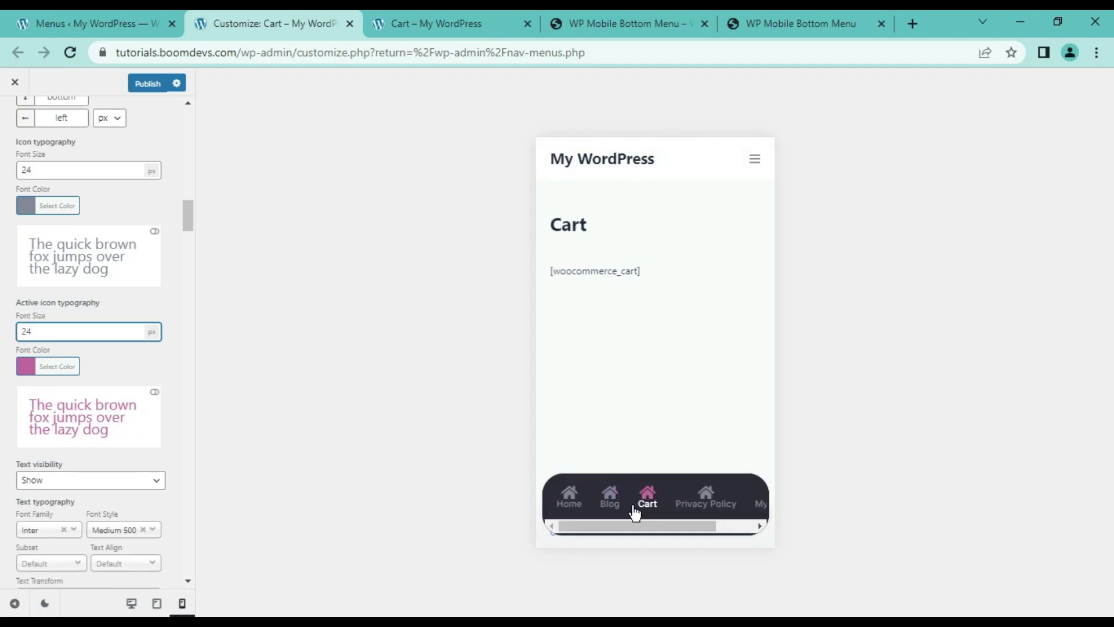
Step: Try green shades such as #3f7a25 and #81d742 as active icon font color, and settle on #bbd845
click(26, 366)
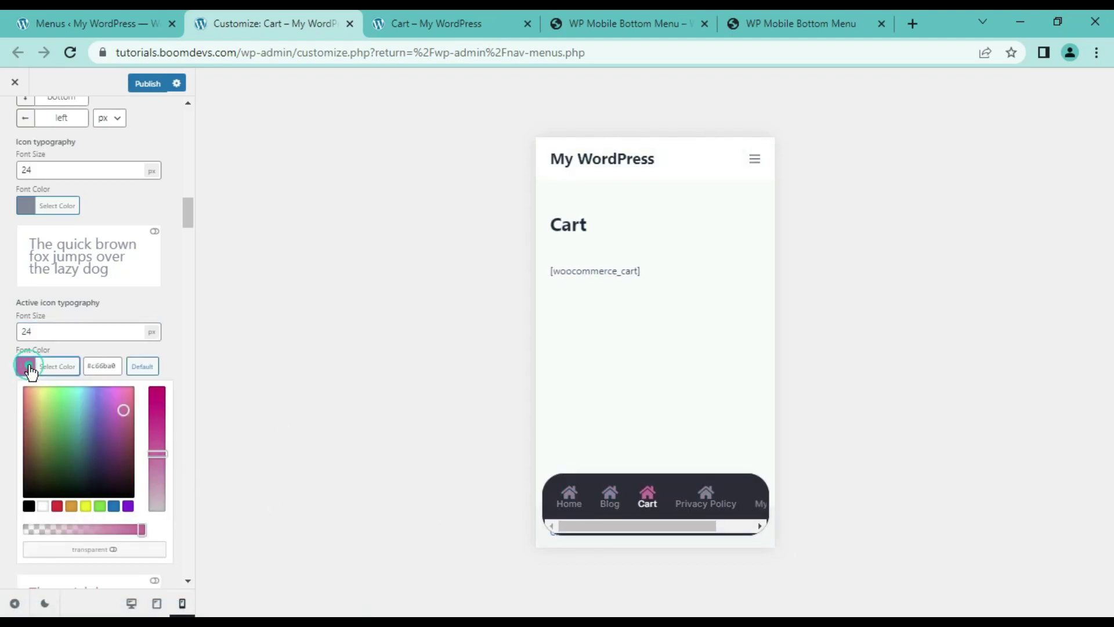
click(99, 506)
click(64, 413)
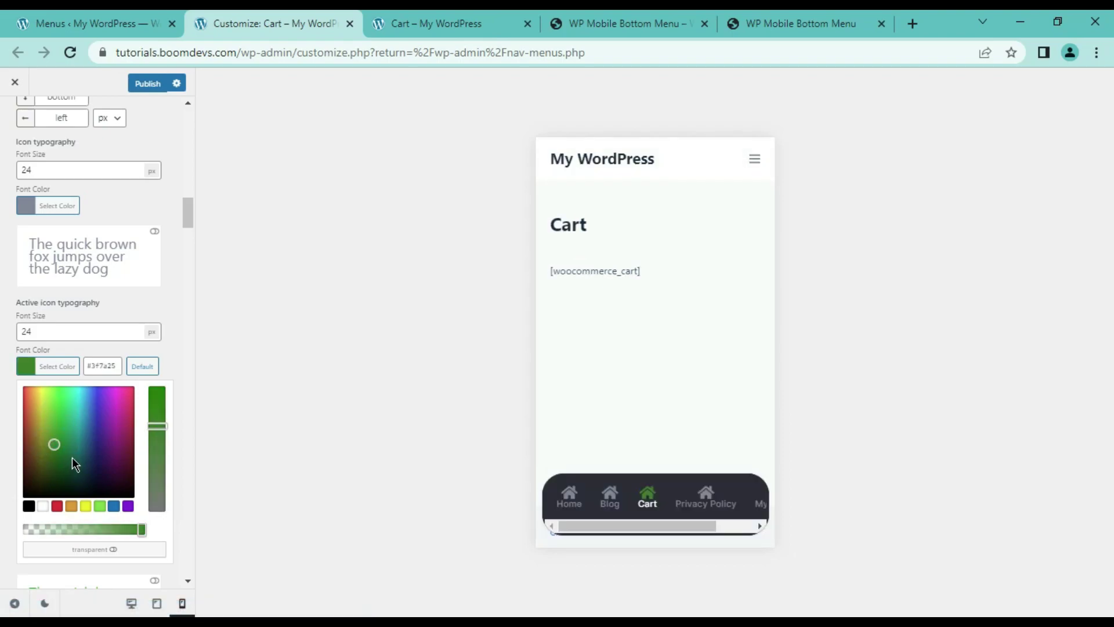
click(41, 397)
drag(43, 402, 52, 411)
click(101, 506)
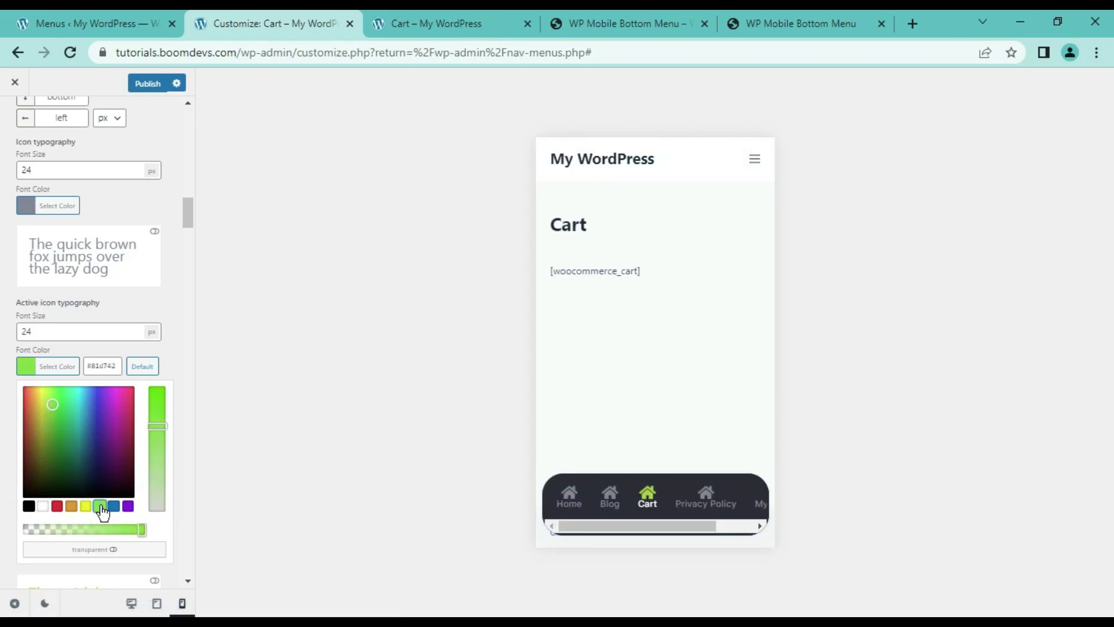
click(158, 427)
click(47, 401)
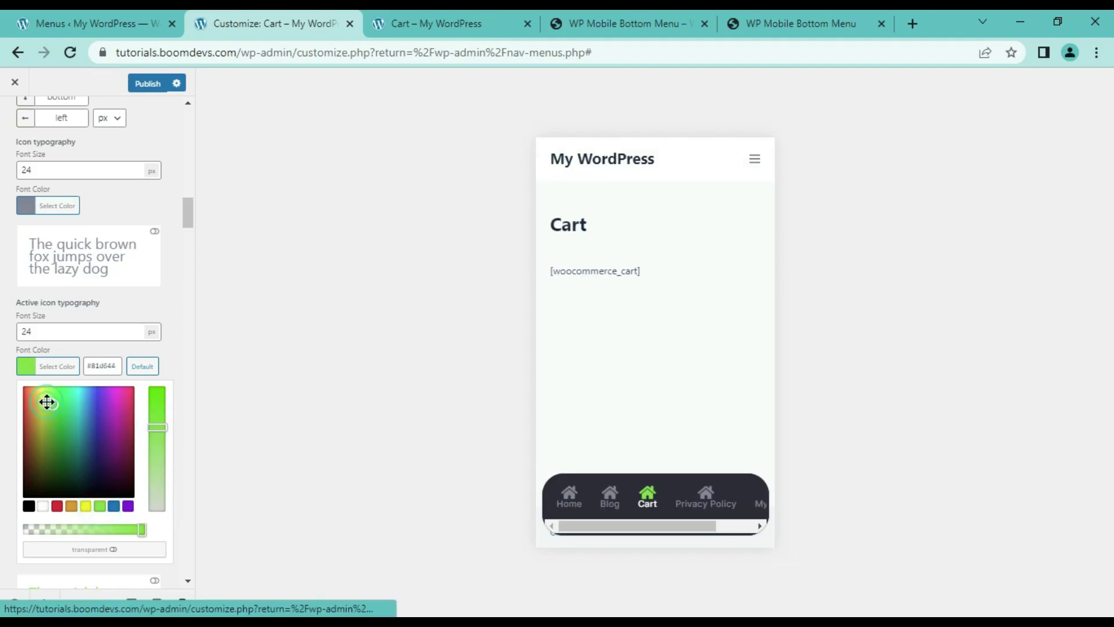
click(45, 403)
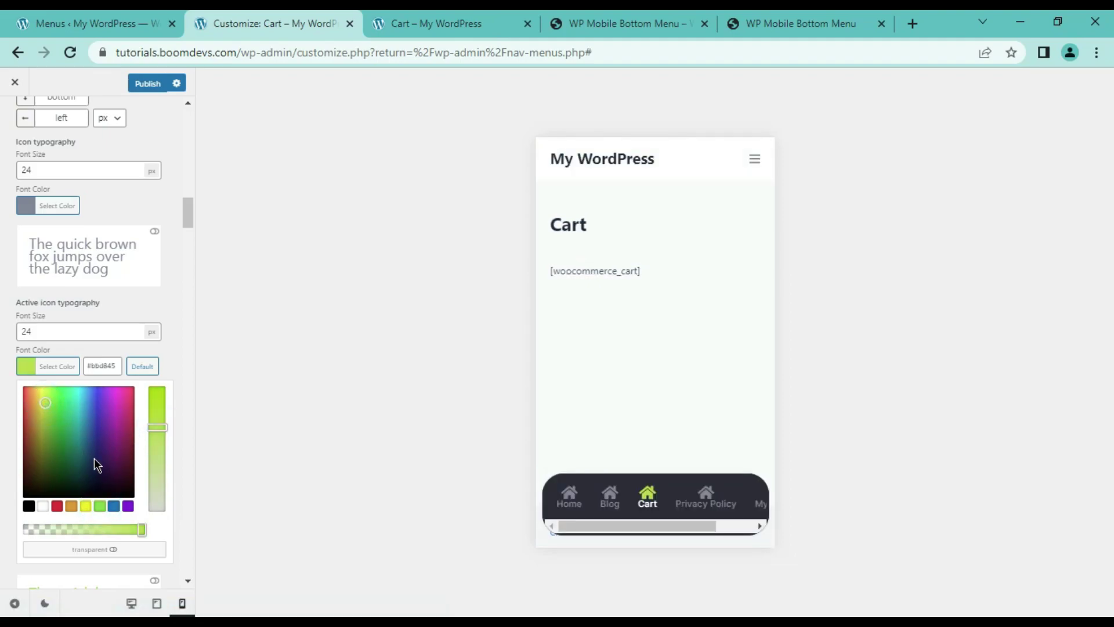
click(124, 307)
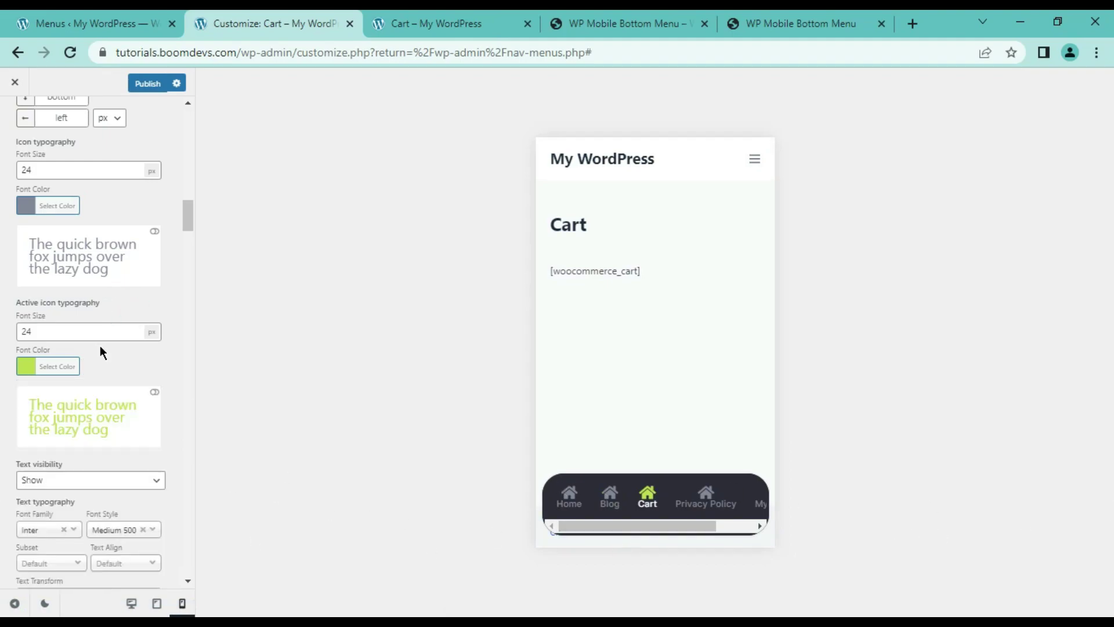
Step: Try the text visibility options Hide and Show when active, testing the latter on the Privacy Policy item
scroll(99, 357, down, 1)
scroll(78, 400, down, 1)
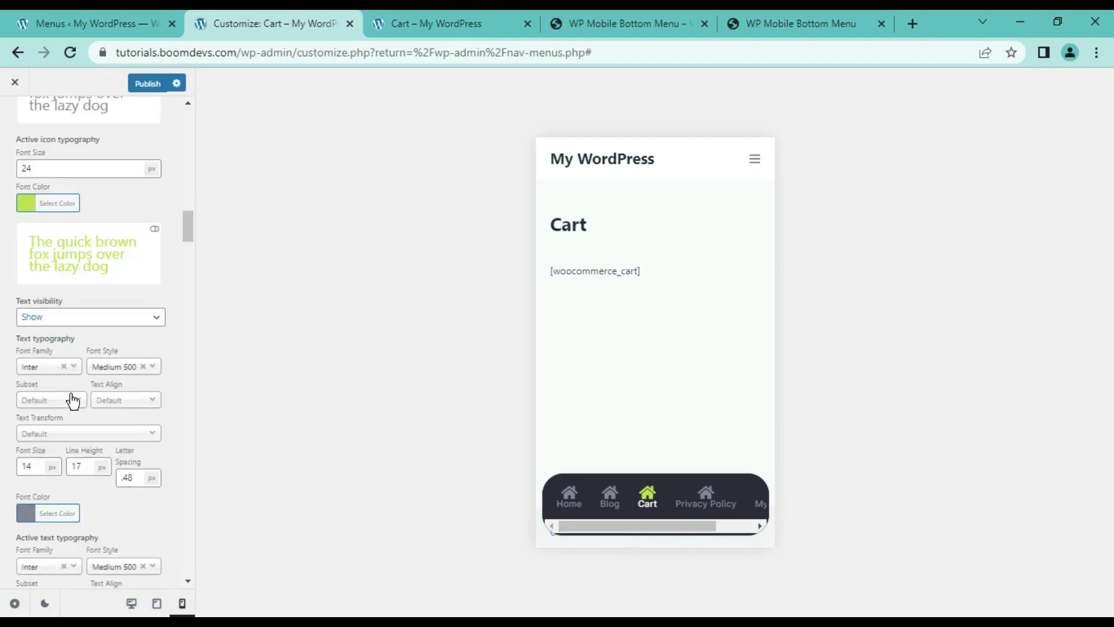
click(68, 314)
click(47, 344)
click(74, 317)
click(55, 358)
click(670, 510)
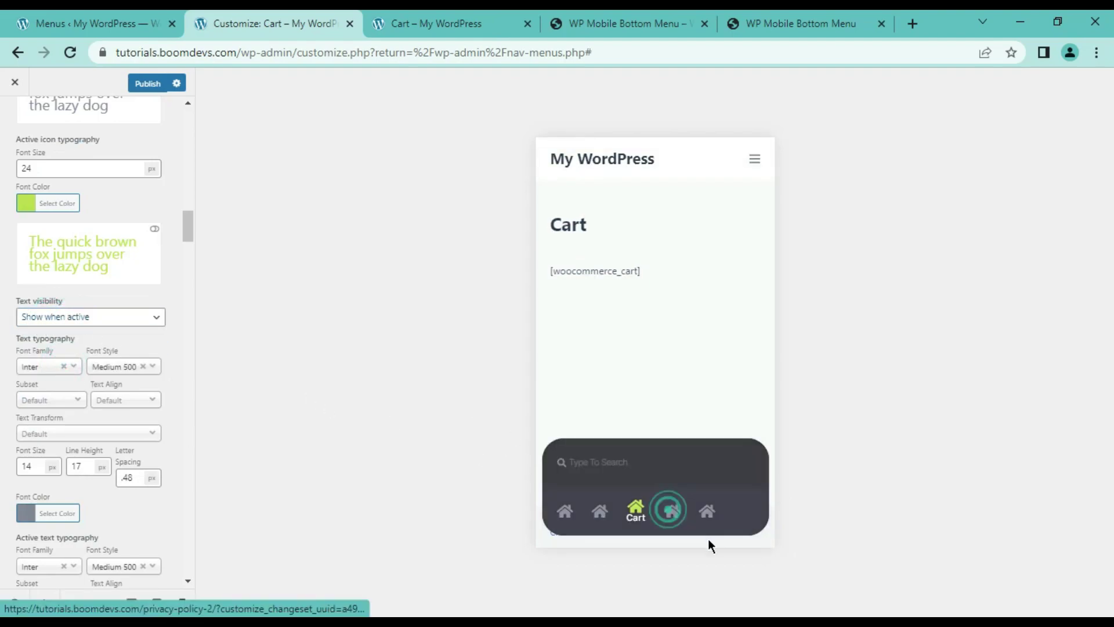
mouse_move(676, 525)
mouse_down()
mouse_move(705, 528)
mouse_move(659, 528)
mouse_up()
Step: Try the text visibility Hide when active on other menu items such as Blog, and change it to Hide
click(82, 318)
click(81, 373)
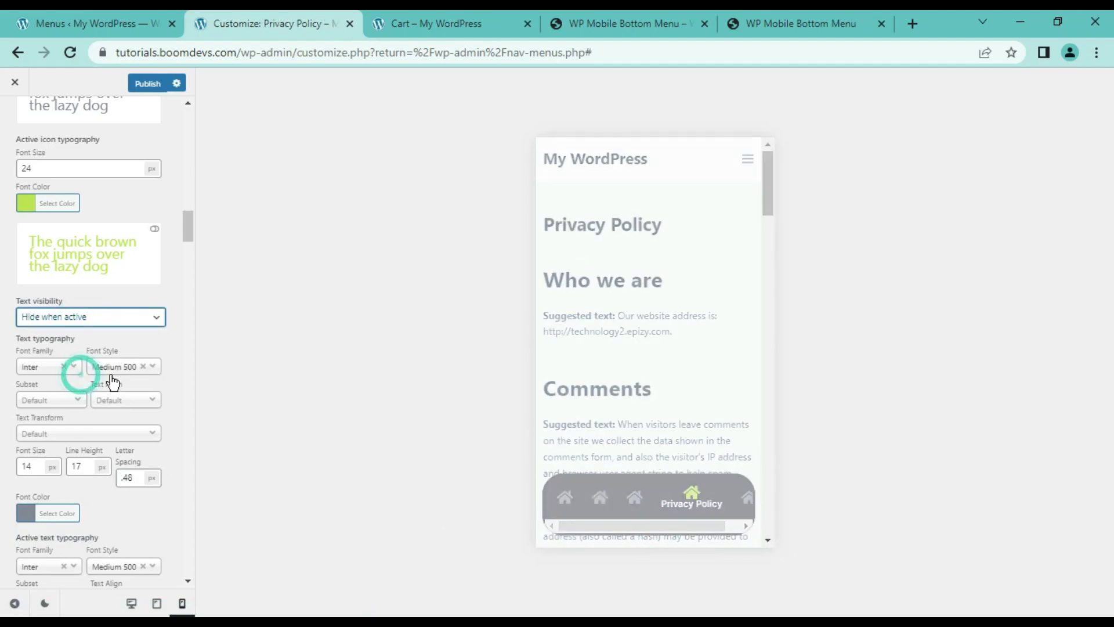
click(669, 507)
click(606, 506)
click(68, 317)
click(44, 344)
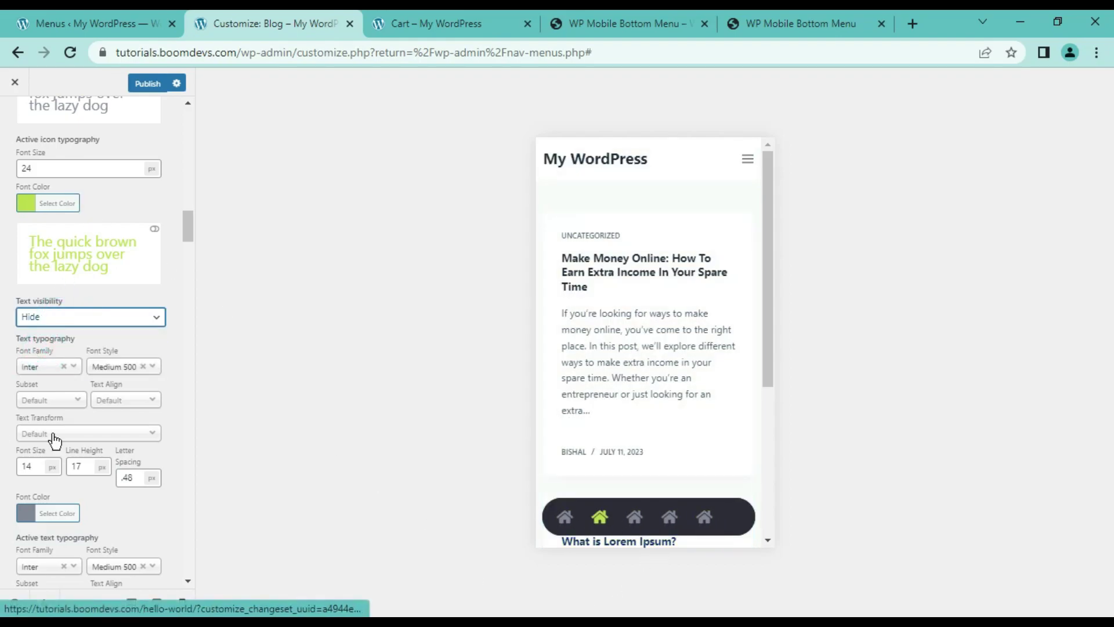
Step: Set the text visibility to Show and try text font families including Jacques Francois and Khand
scroll(89, 401, down, 1)
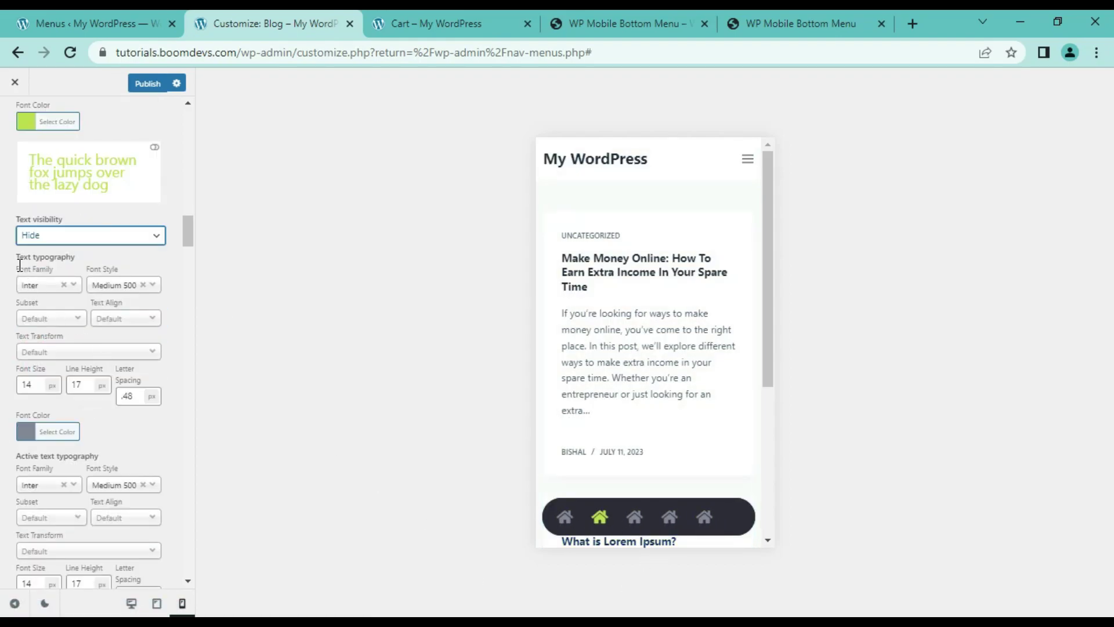
drag(74, 259, 77, 259)
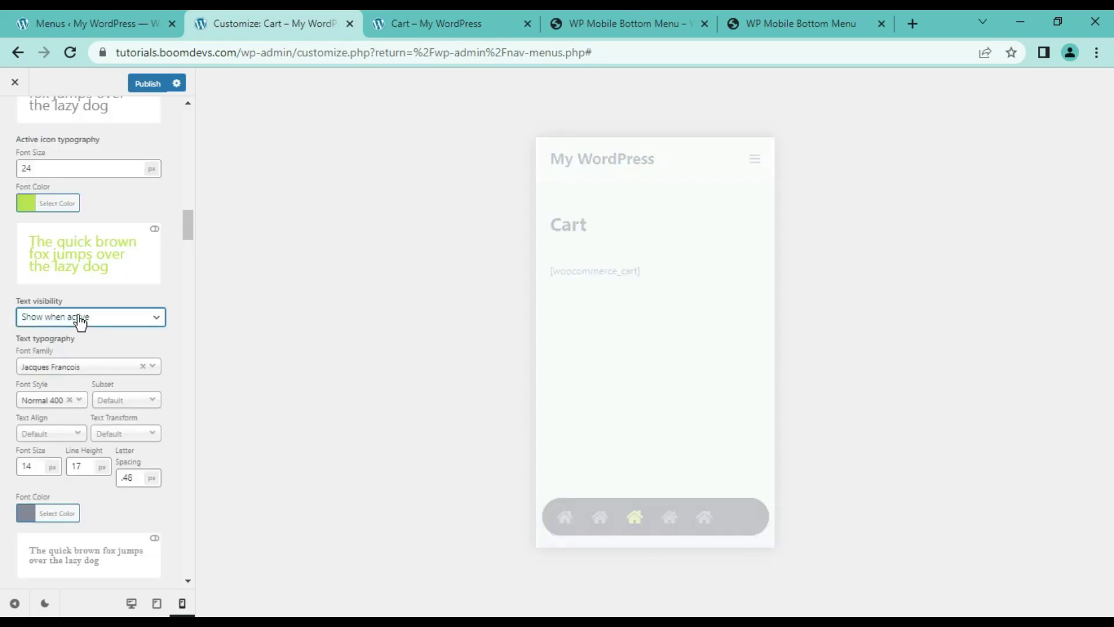
click(80, 318)
click(43, 330)
click(68, 366)
click(86, 436)
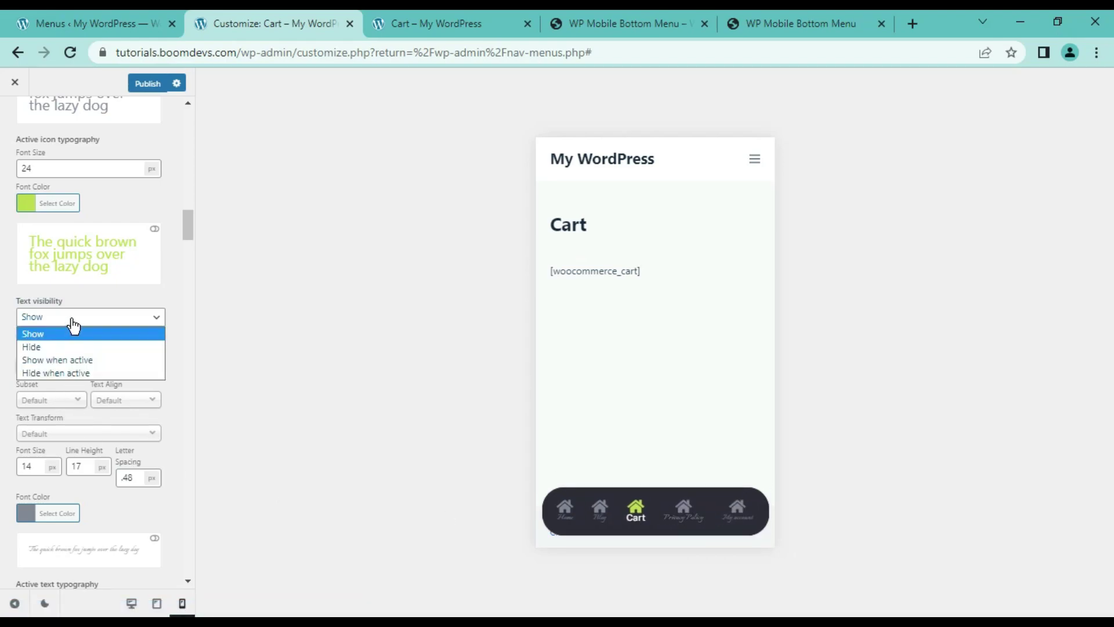
click(47, 367)
scroll(38, 476, down, 2)
click(36, 506)
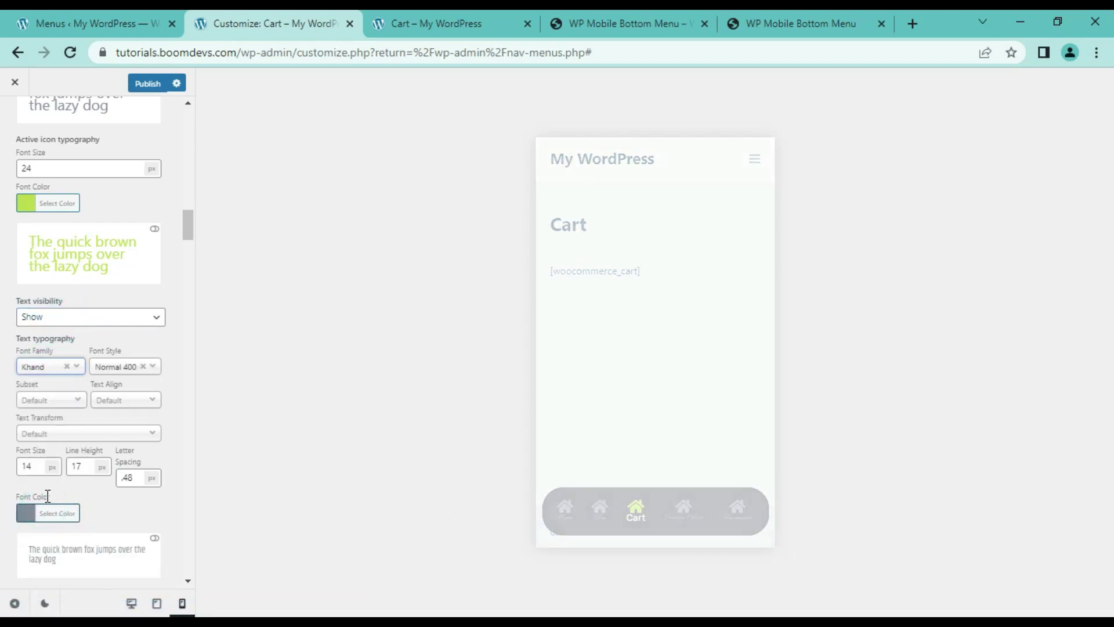
Step: Set the menu text font family to Arial and the text visibility to Hide
click(51, 367)
text(ari)
click(42, 428)
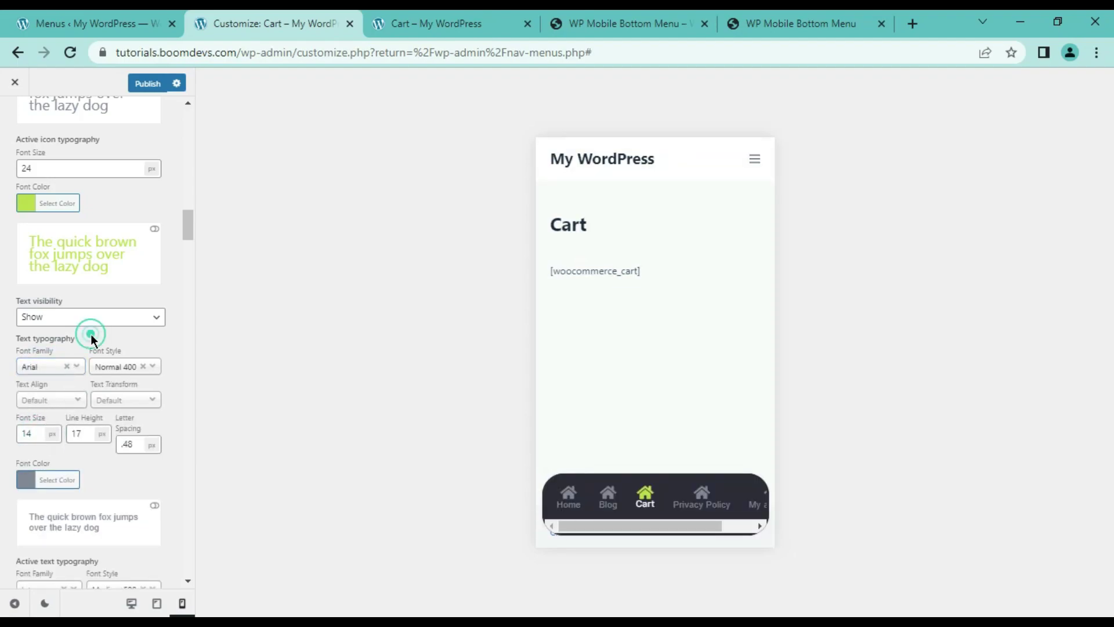
click(103, 316)
click(50, 346)
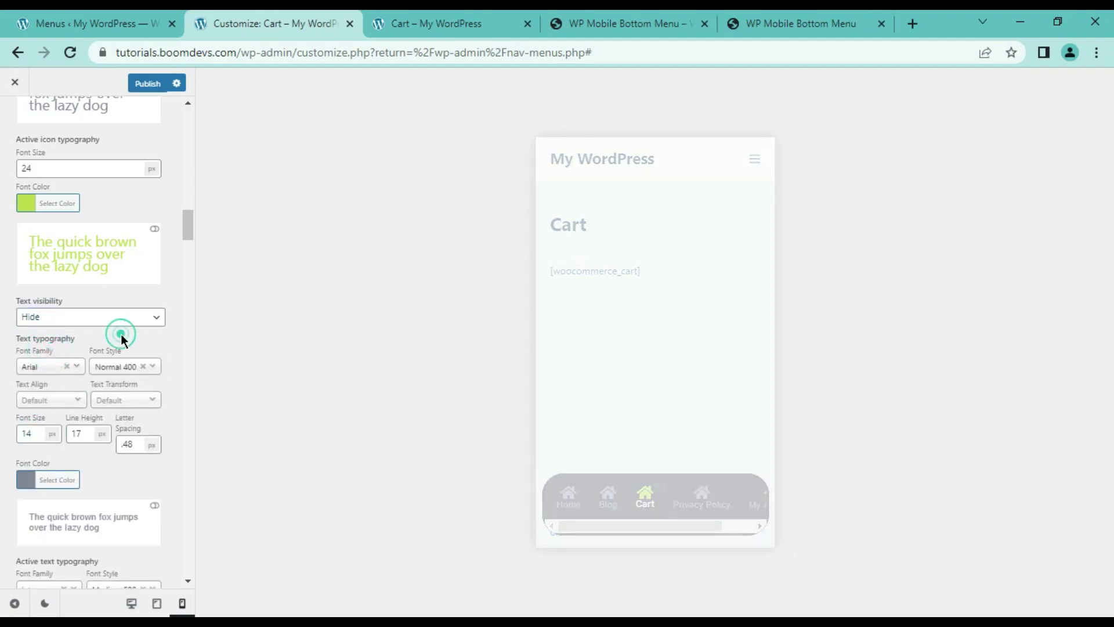
Step: Set the active text font family to Arial and publish the changes
scroll(127, 354, down, 3)
scroll(133, 374, down, 2)
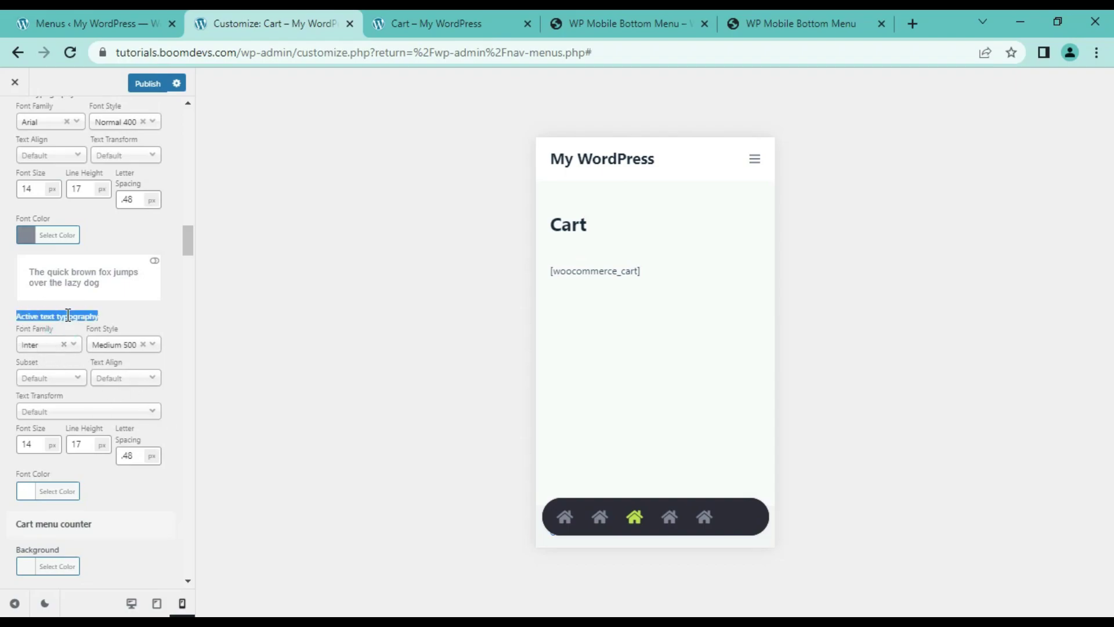
click(48, 347)
scroll(42, 441, down, 2)
click(43, 482)
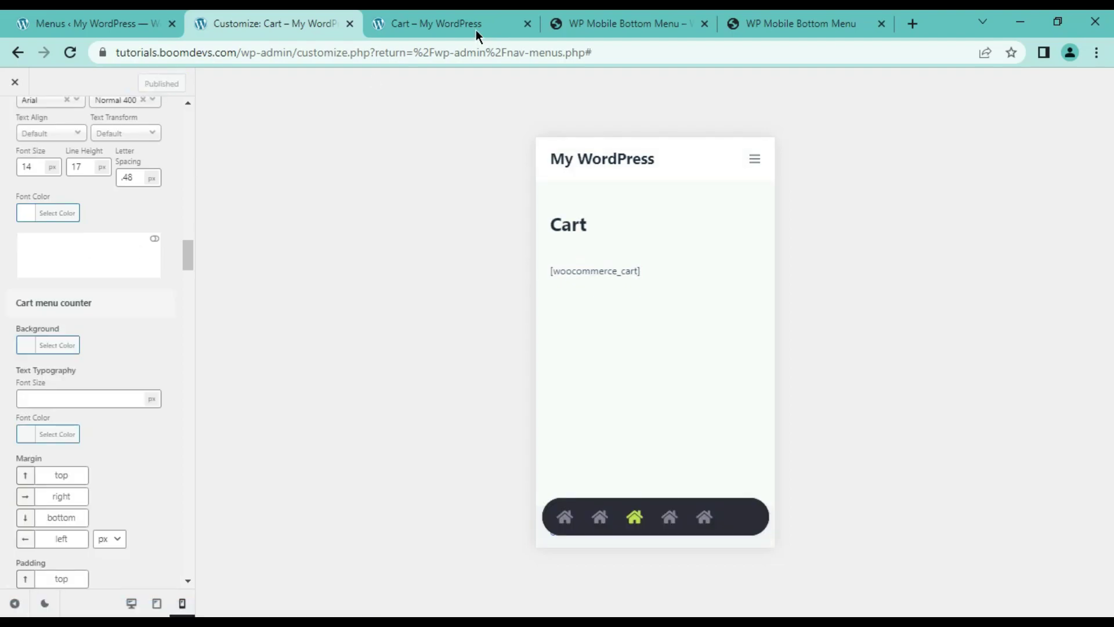
Step: Reload the live Cart page and test the bottom menu by opening the Home submenus and the Checkout item
click(444, 24)
click(70, 53)
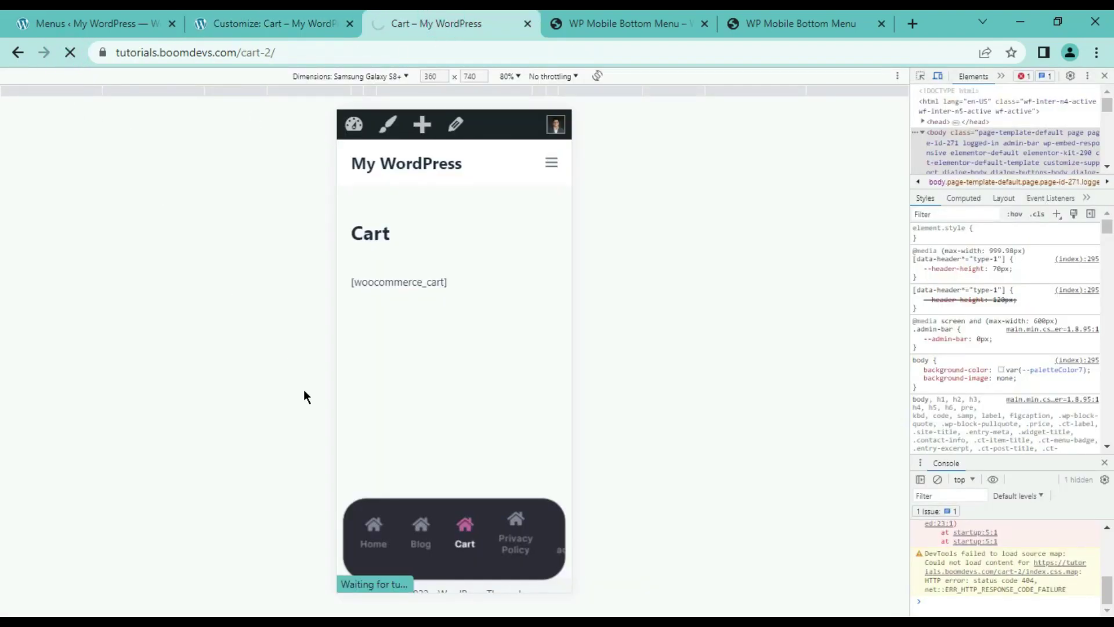
click(374, 558)
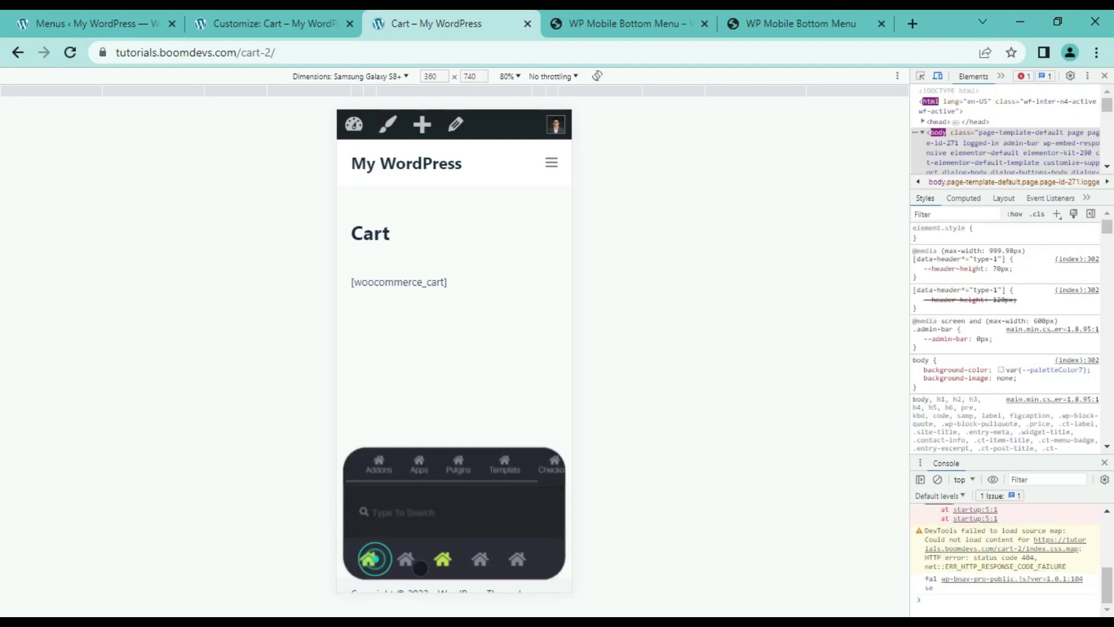
click(378, 467)
click(420, 434)
click(551, 429)
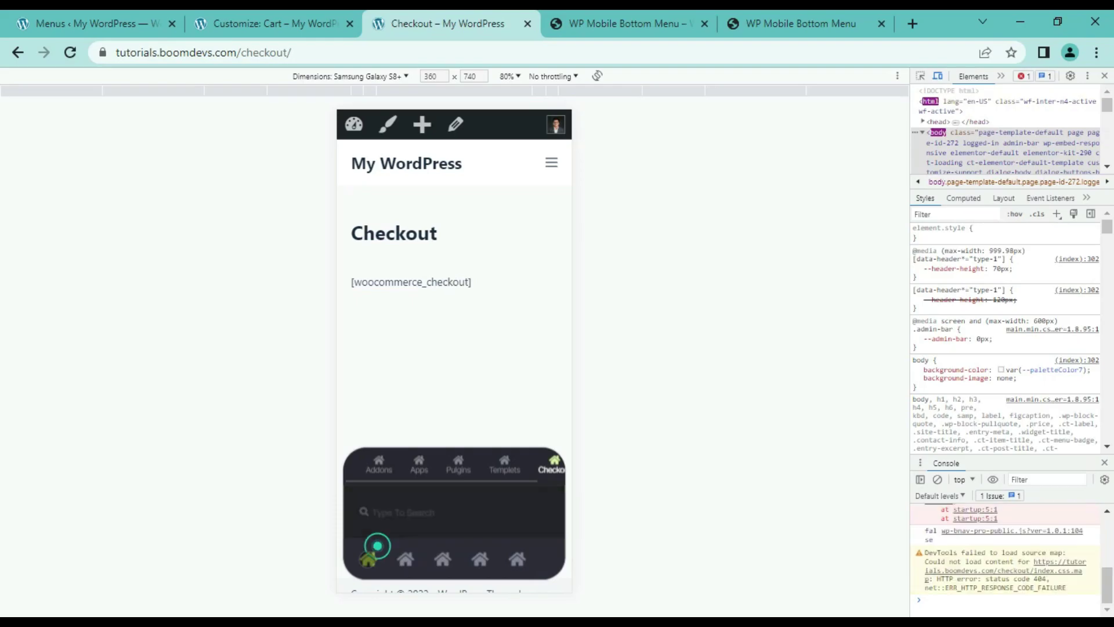
click(374, 458)
click(380, 465)
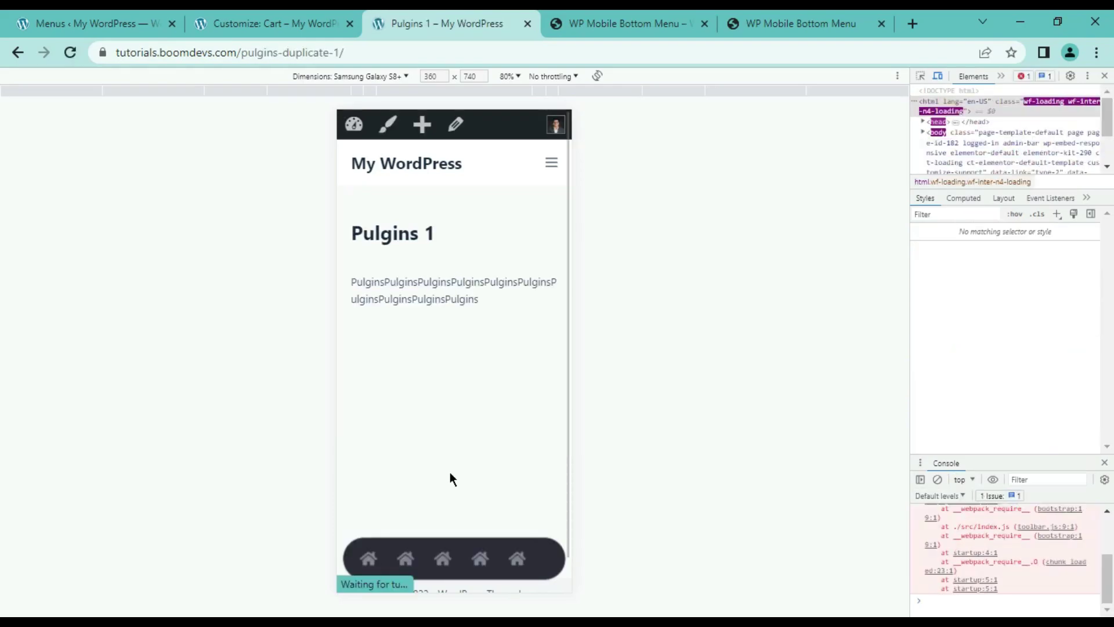
Step: Open the Home submenu and its Addons children in the live page's bottom menu
click(368, 558)
click(372, 458)
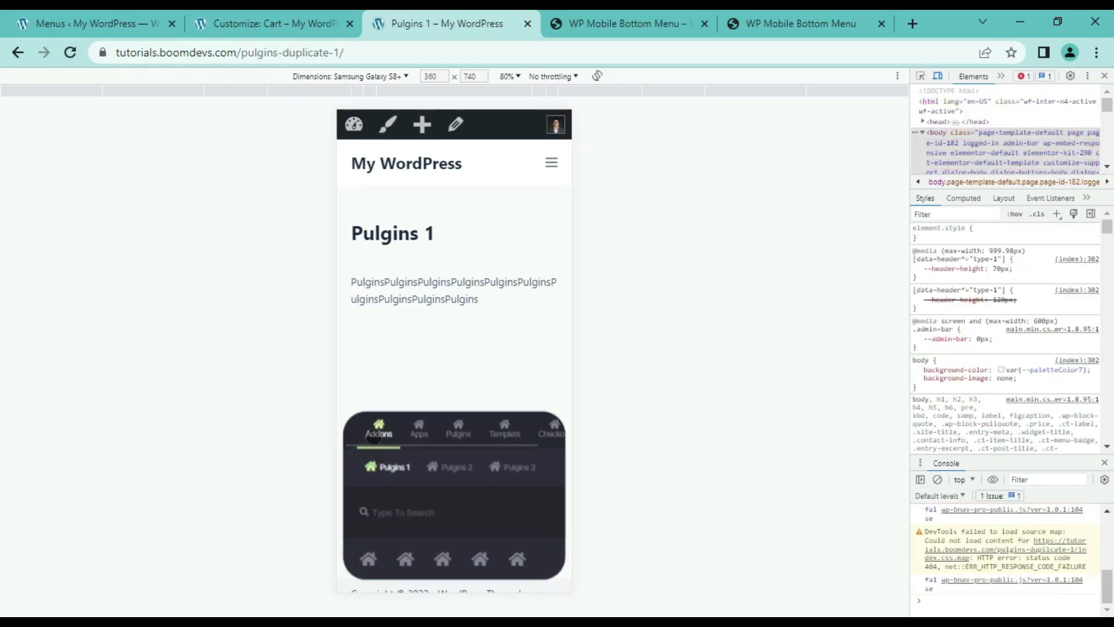
Step: Review the Cart menu counter settings in the customizer and compare the Sub menu settings with the submenu on the live page
click(266, 28)
triple_click(114, 221)
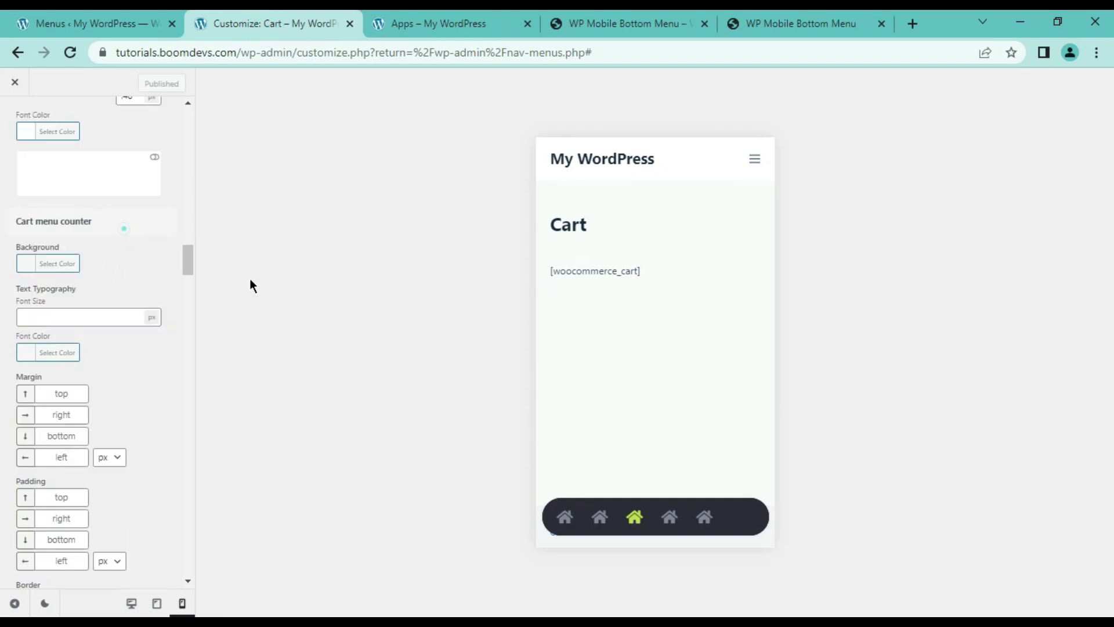
scroll(62, 369, down, 5)
scroll(92, 381, up, 8)
triple_click(43, 386)
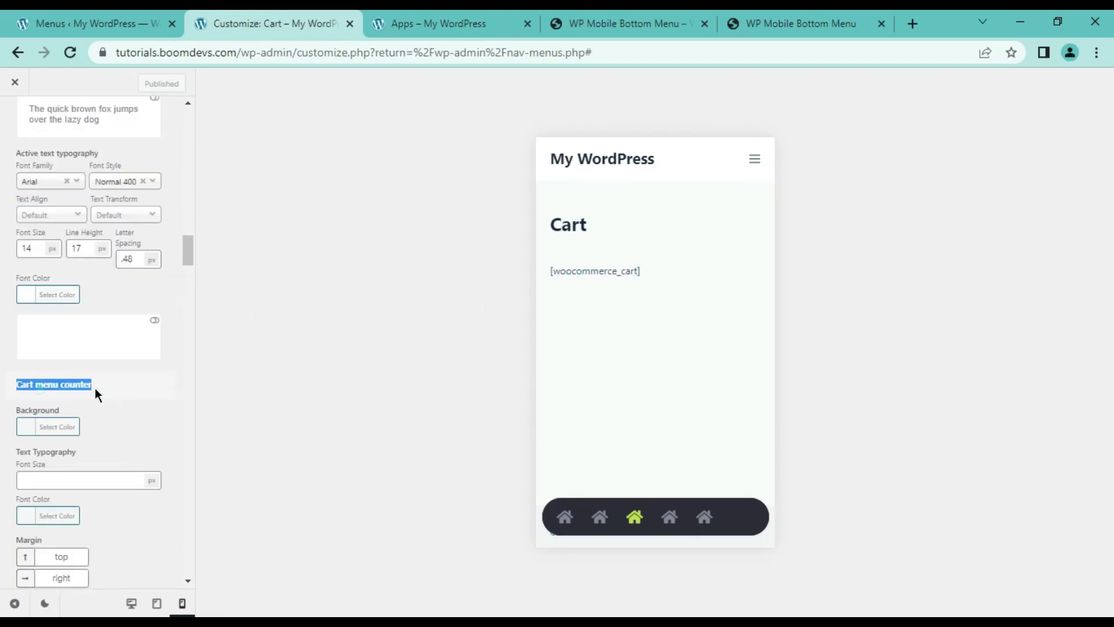
scroll(111, 348, down, 3)
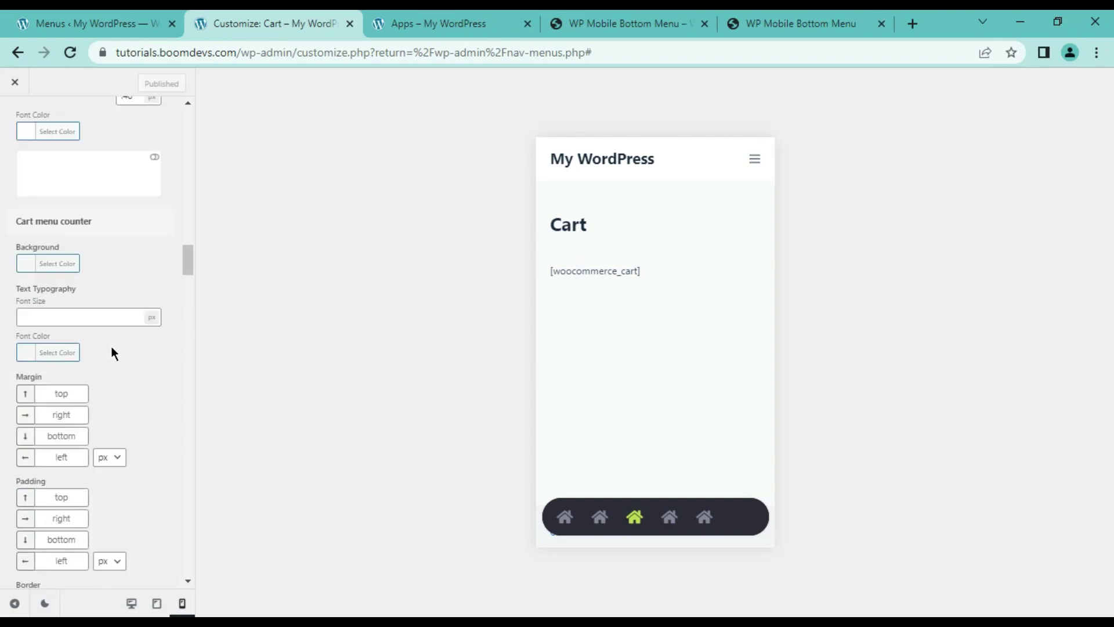
scroll(112, 341, down, 15)
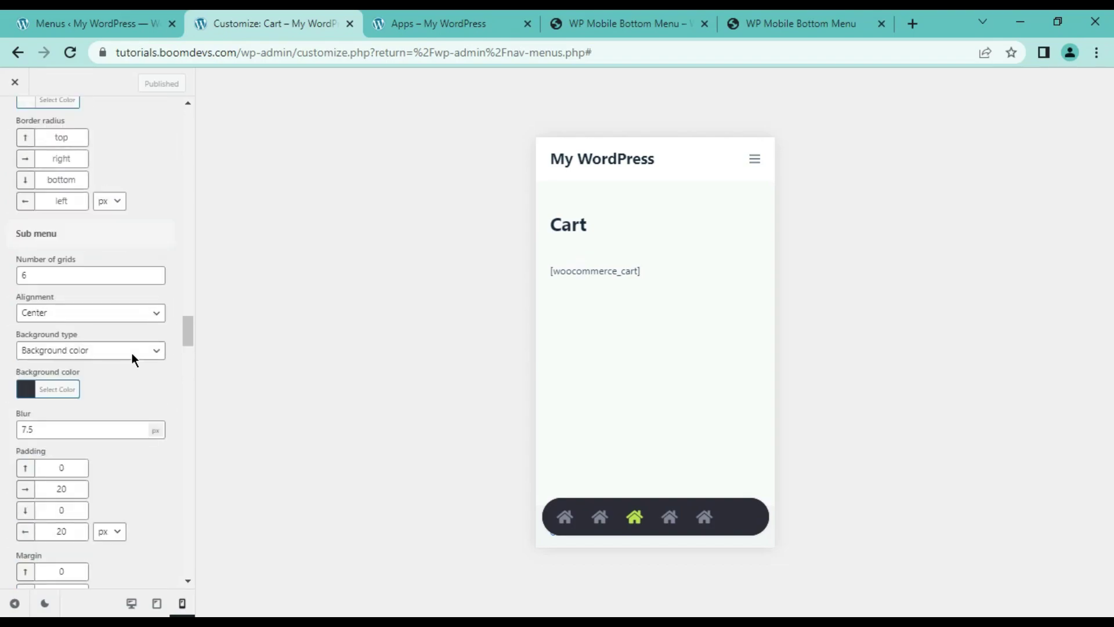
click(77, 231)
click(441, 24)
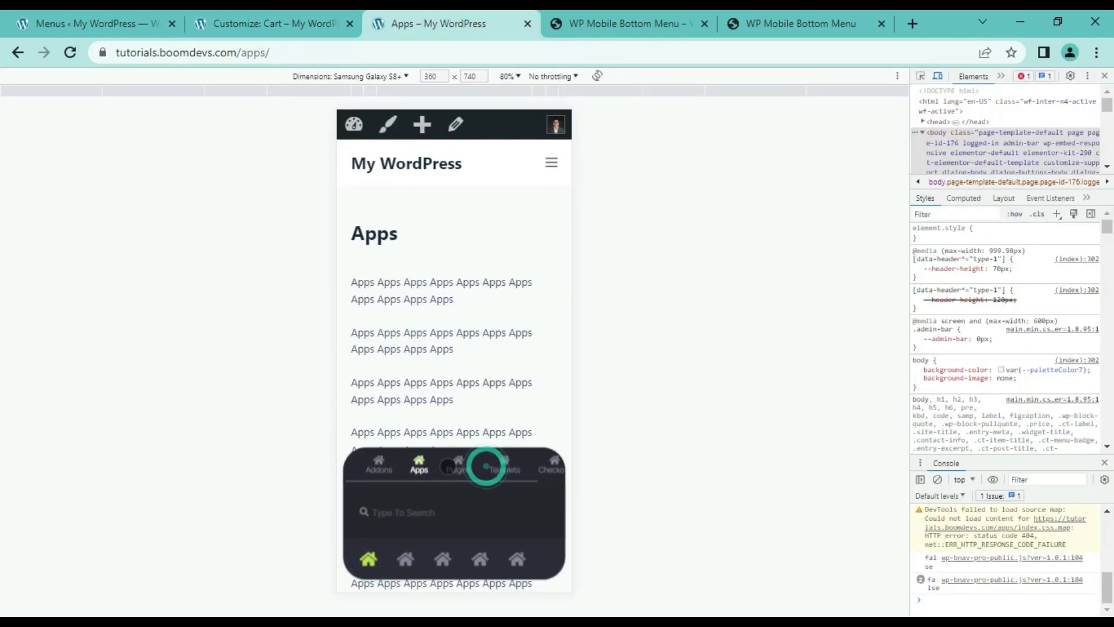
click(283, 24)
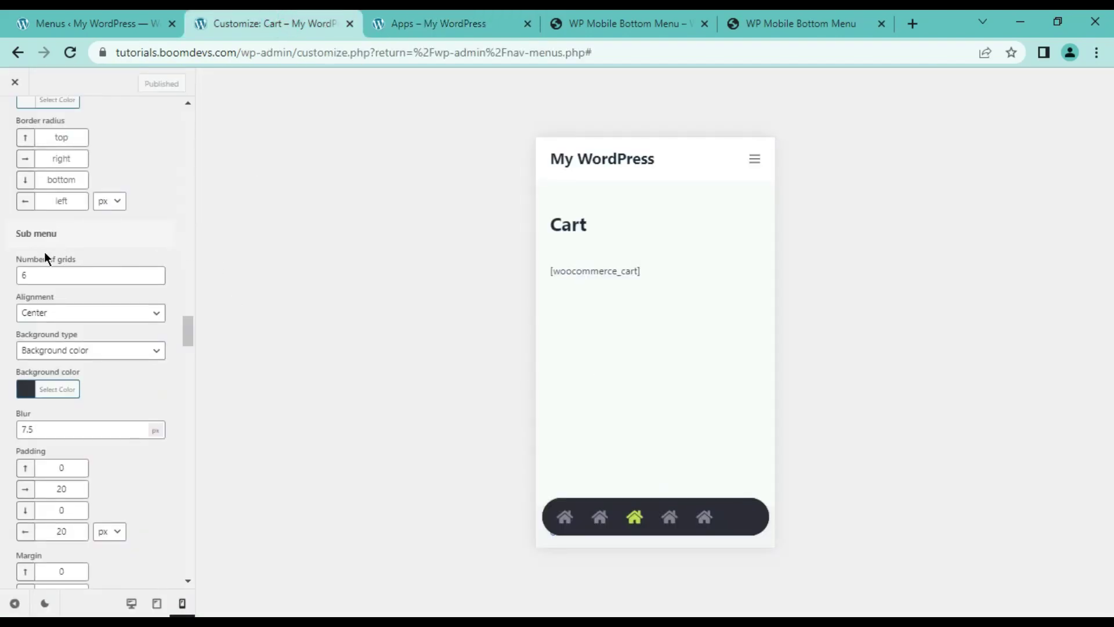
Step: Set the sub menu's number of grids to 5
drag(17, 234, 92, 234)
click(153, 280)
click(65, 316)
click(65, 316)
Step: Try clearing the sub menu's background color, and restore its default color
scroll(82, 313, down, 1)
click(65, 307)
click(103, 308)
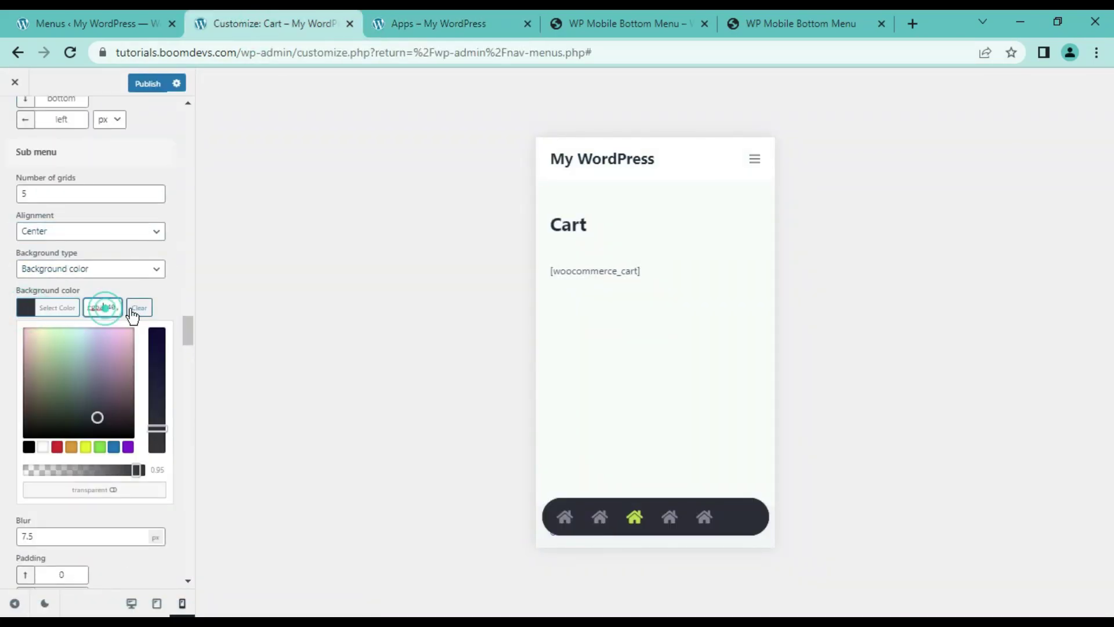
scroll(122, 314, up, 20)
click(65, 358)
click(155, 290)
scroll(87, 339, down, 8)
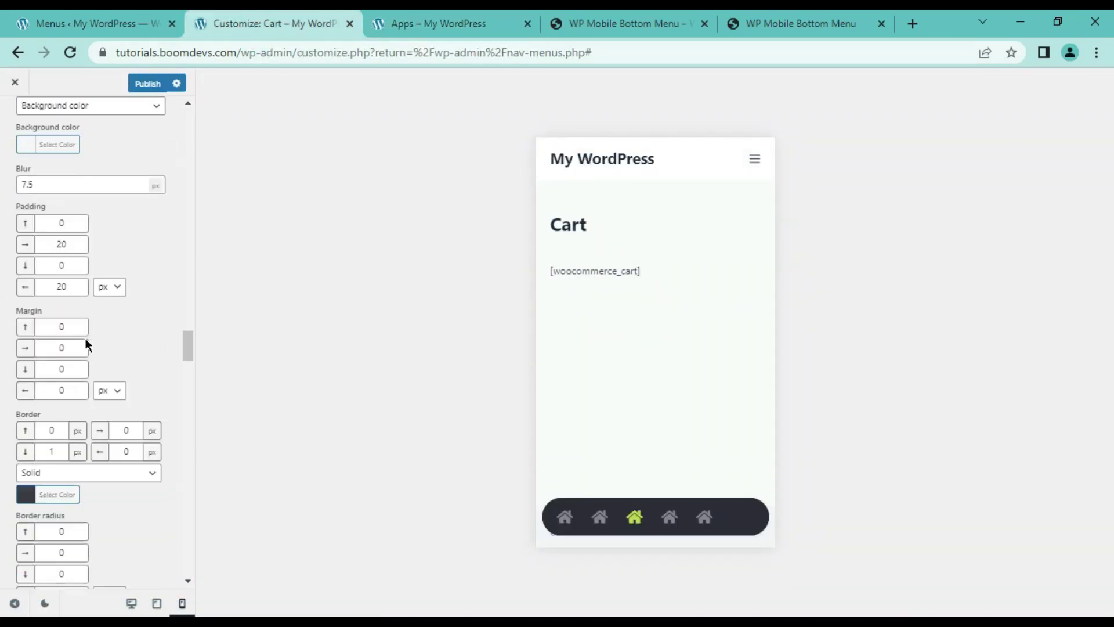
click(51, 307)
click(48, 306)
click(84, 329)
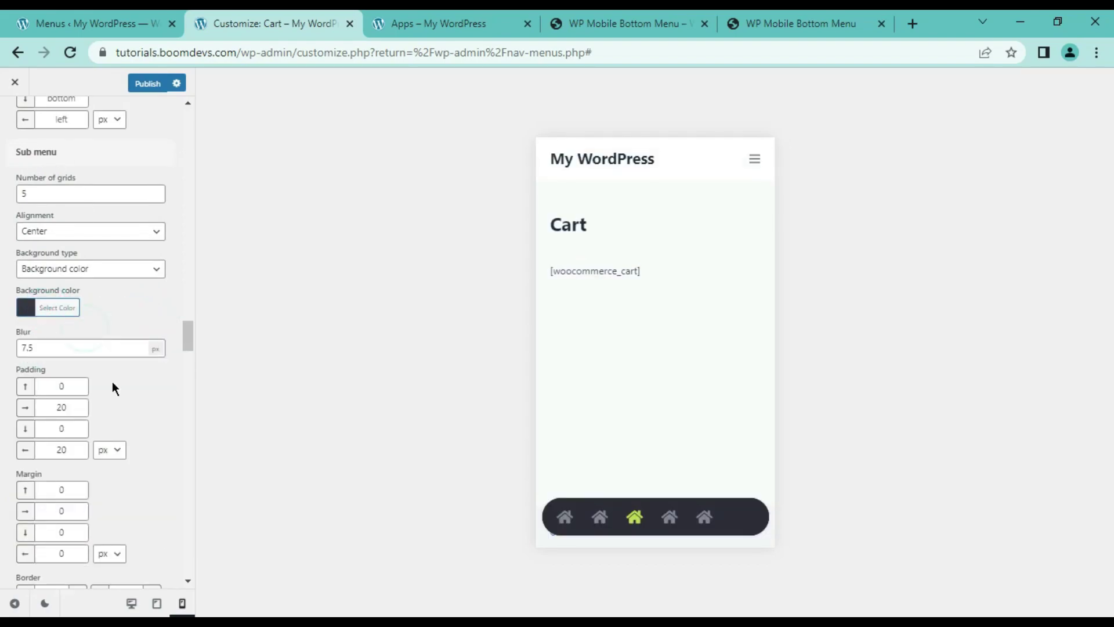
Step: Set the sub menu's right and left padding to 10 px
text(10)
key(Tab)
key(Tab)
text(10)
Step: Reload the live Apps page and check the sub menu's padding by opening the Home and Addons submenus and swiping through the items
click(415, 25)
click(70, 52)
click(365, 559)
click(373, 473)
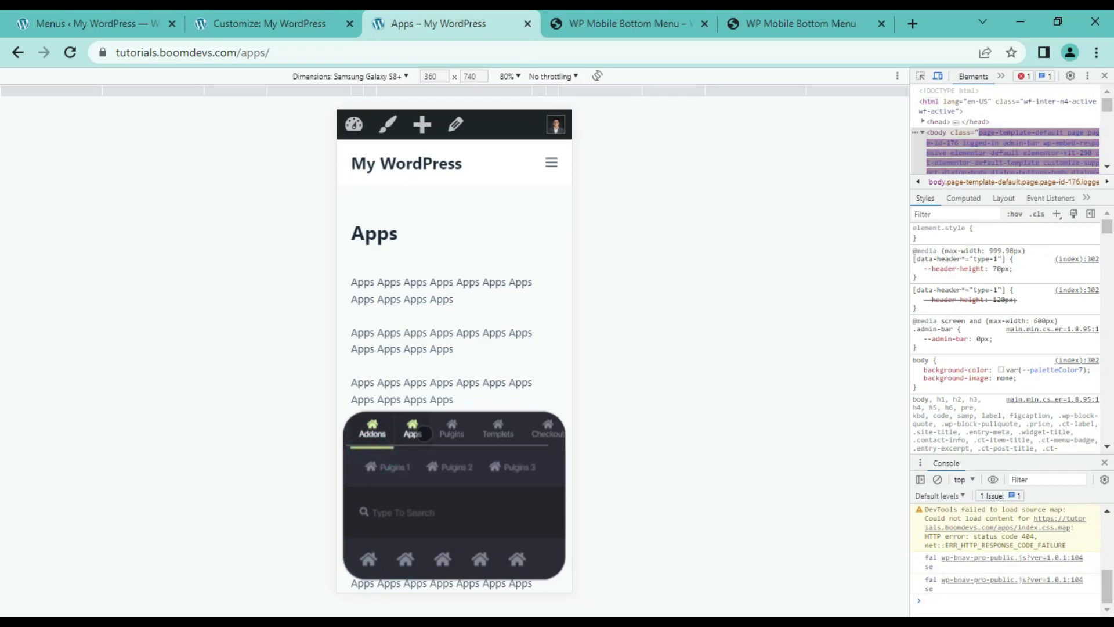
click(512, 429)
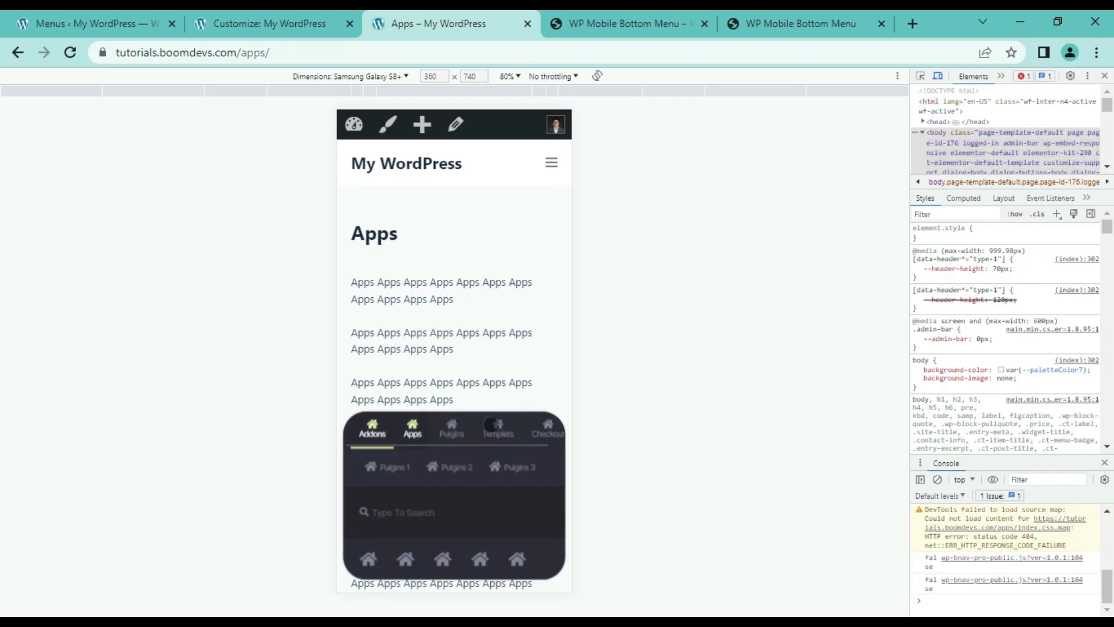
drag(500, 434, 406, 428)
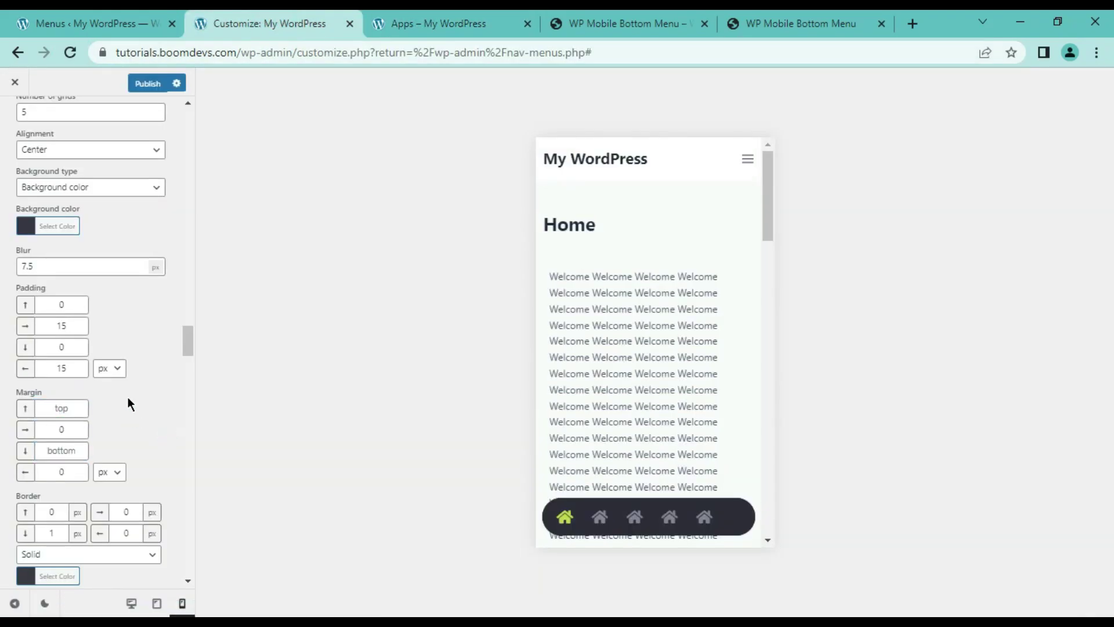
Step: Clear the sub menu's bottom border width and publish the changes
scroll(127, 397, down, 1)
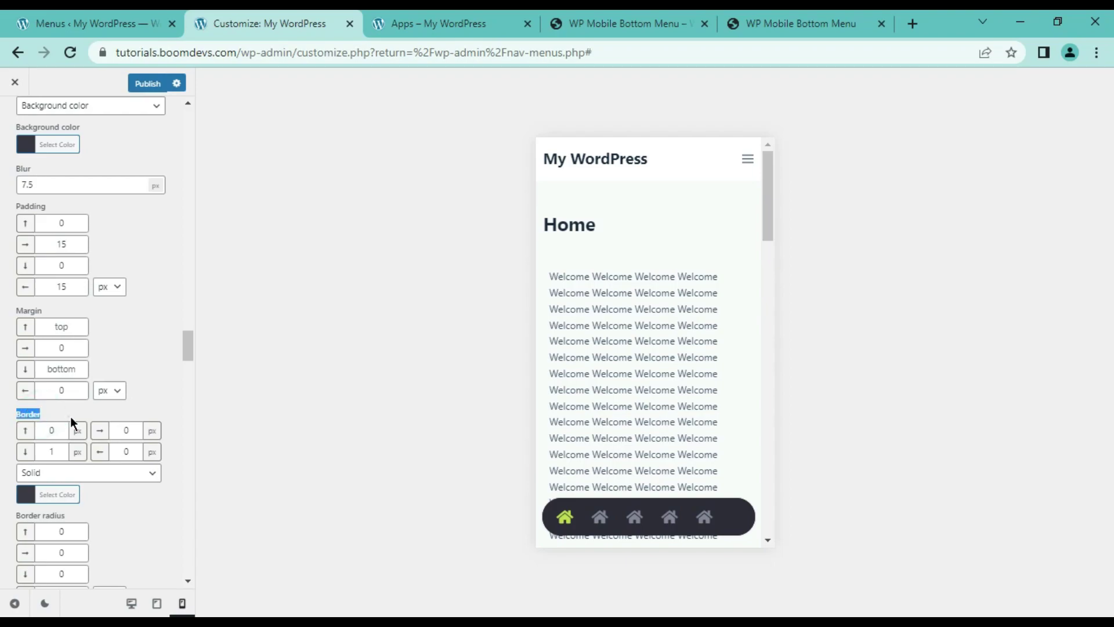
click(54, 424)
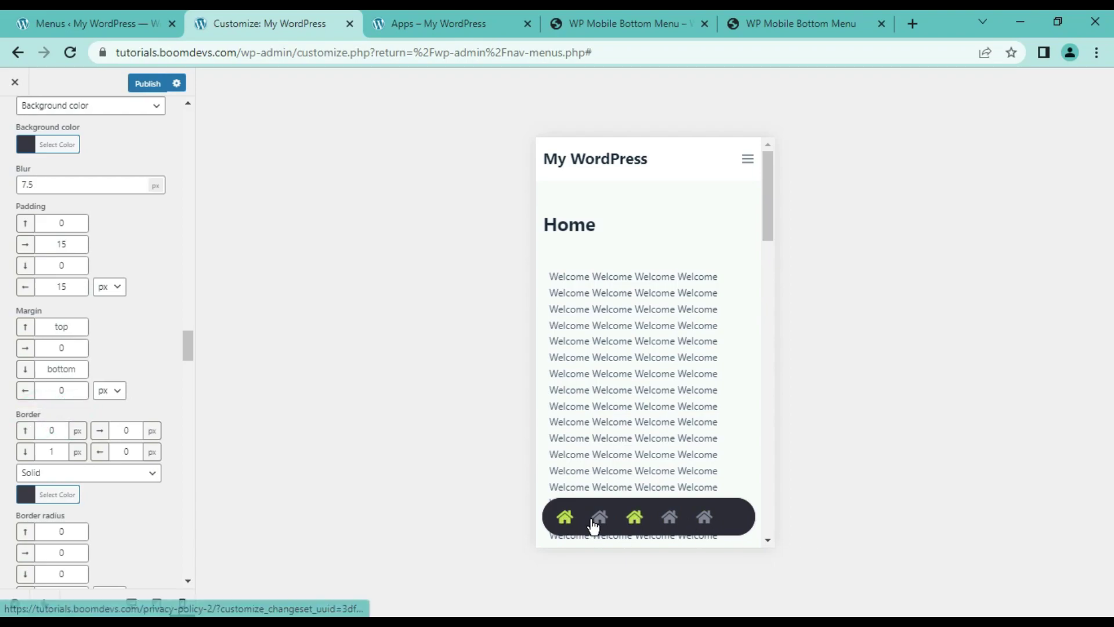
key(BackSpace)
click(155, 82)
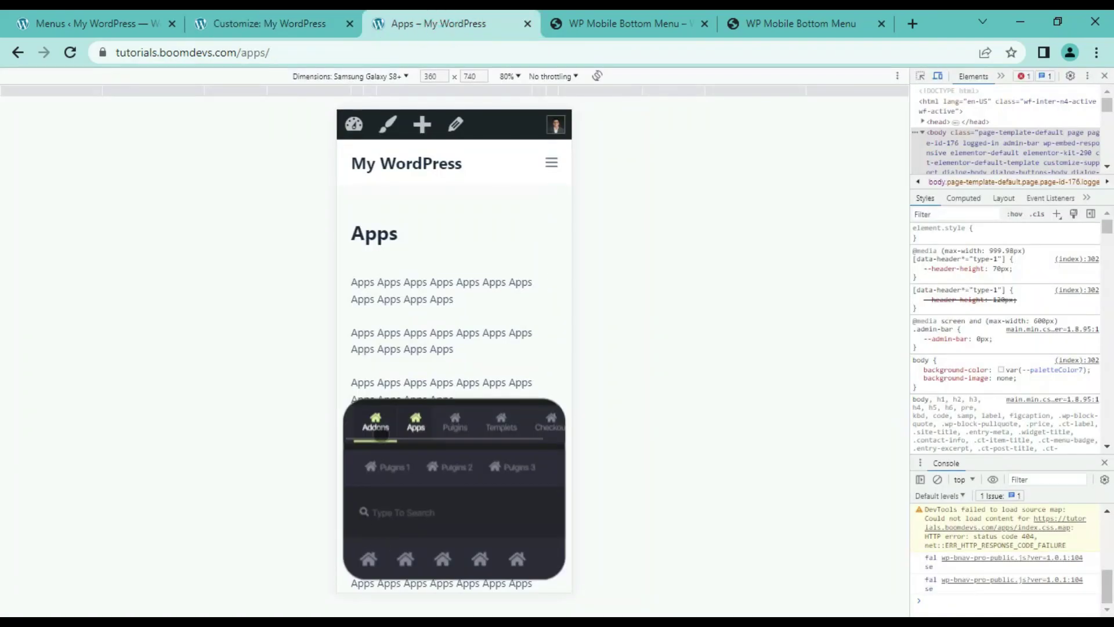
Step: Reload the live Apps page and check the border of the Home and Addons submenus
click(369, 559)
click(375, 422)
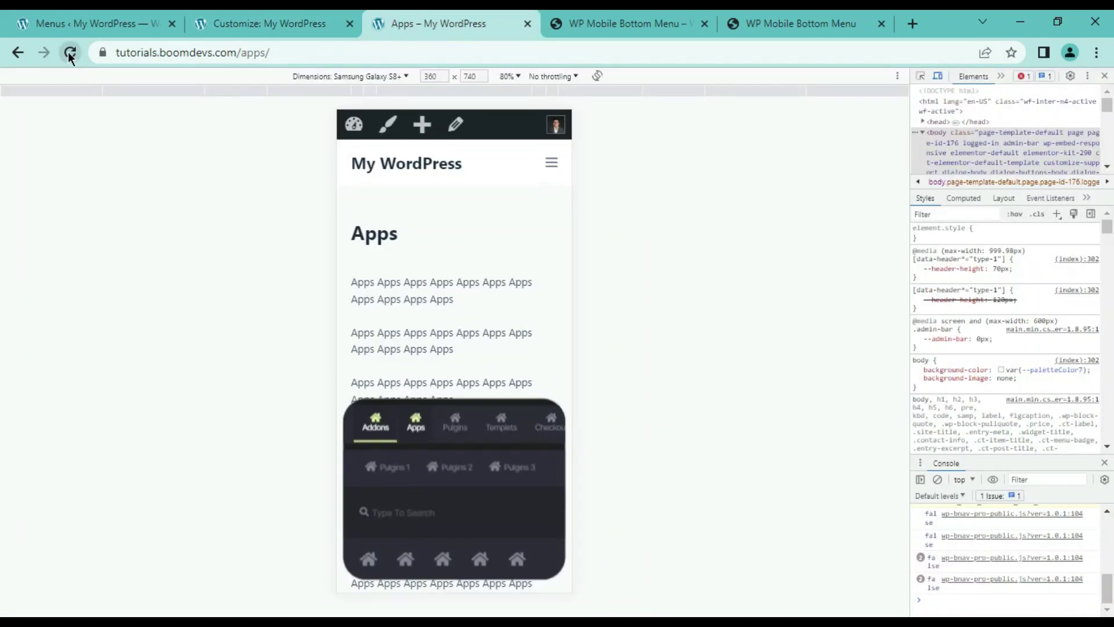
click(70, 52)
click(505, 427)
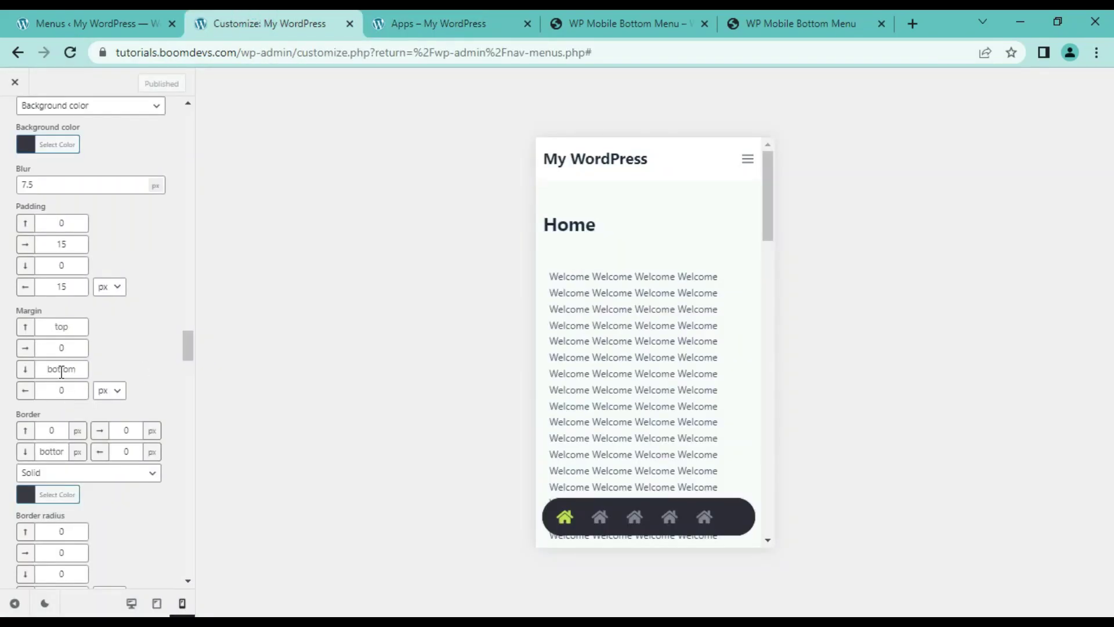
Step: Clear the sub menu's remaining border widths and publish, and open the Cart item on the live page
scroll(50, 406, down, 3)
key(BackSpace)
click(152, 83)
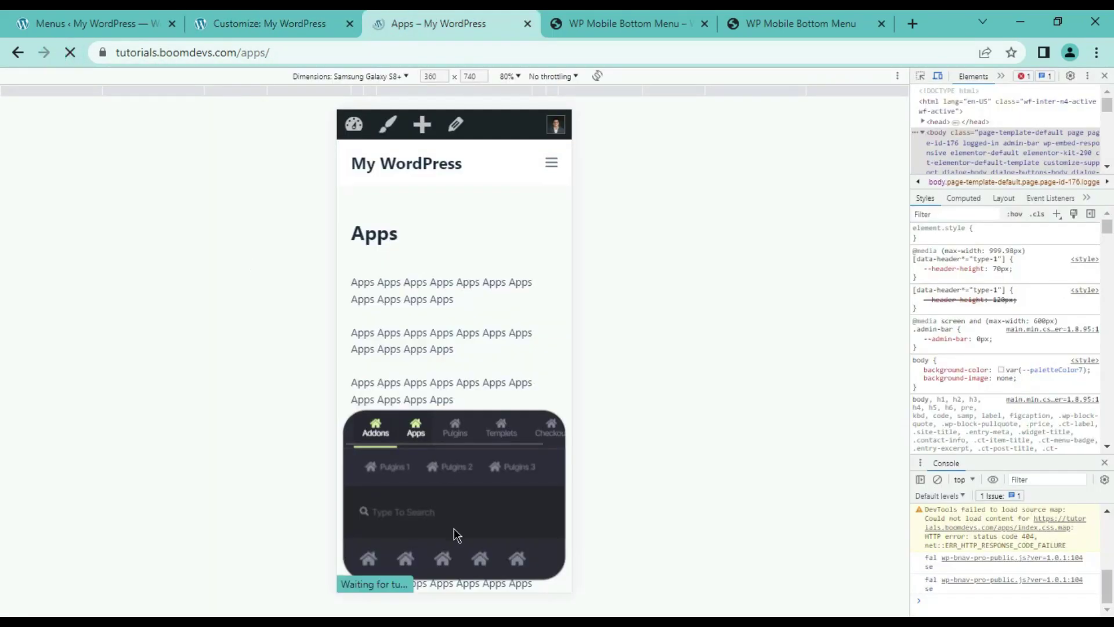
click(442, 559)
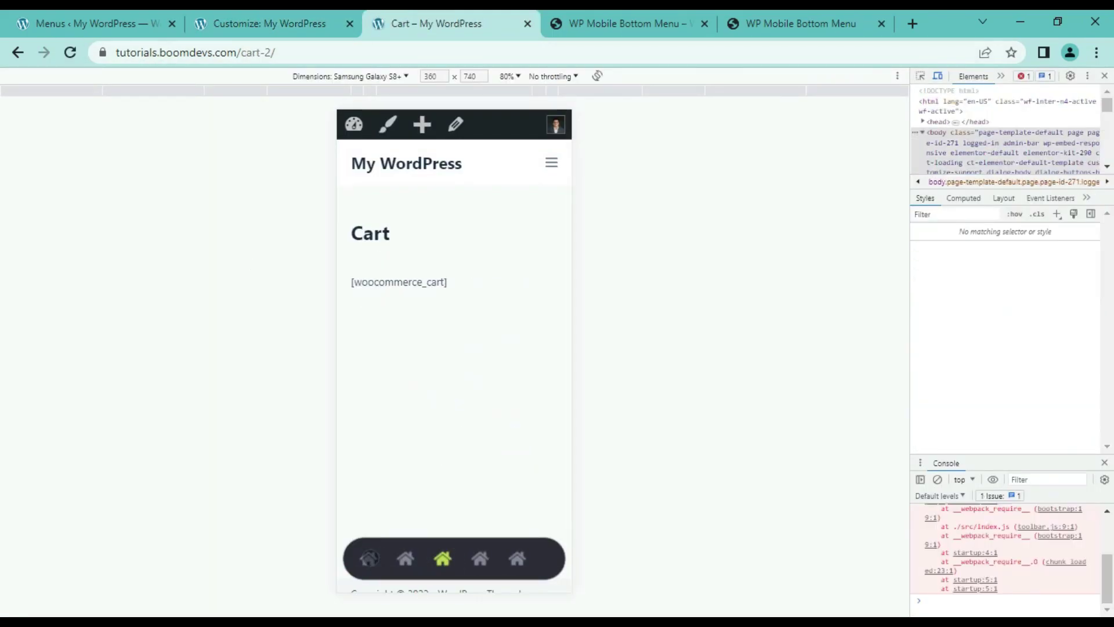
Step: Try a top item padding of 20 px for the sub menu items
click(270, 31)
scroll(132, 361, down, 2)
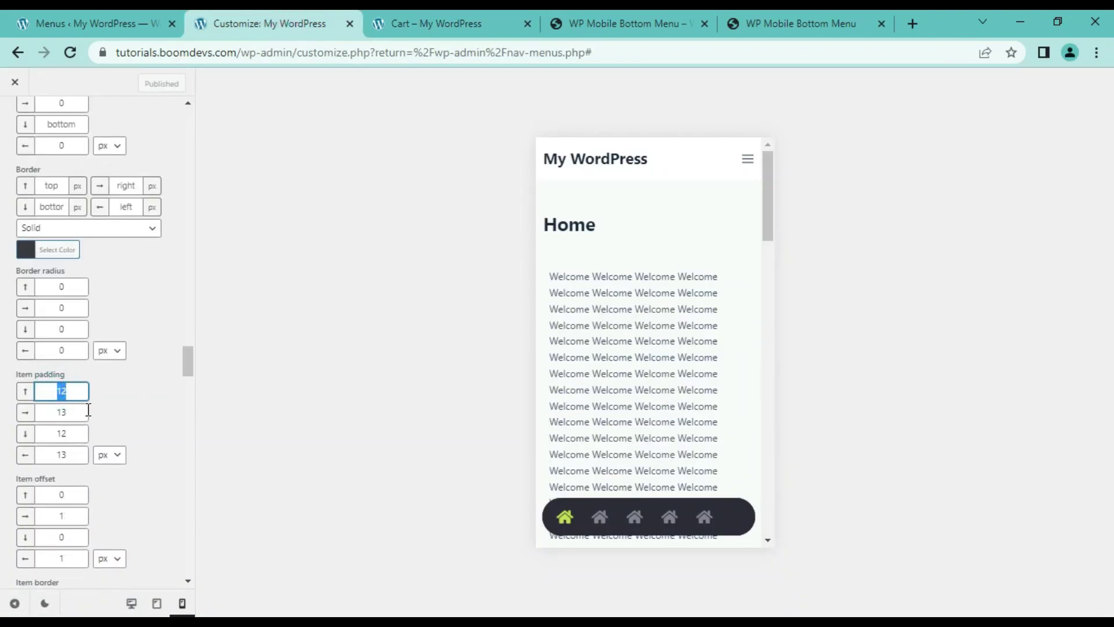
text(20)
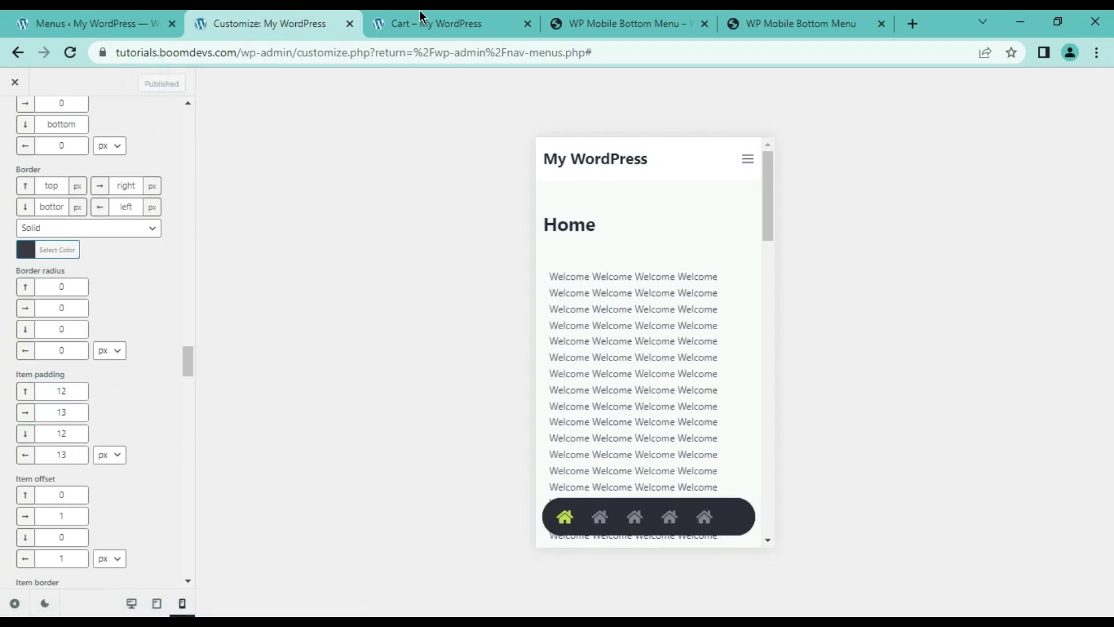
click(423, 20)
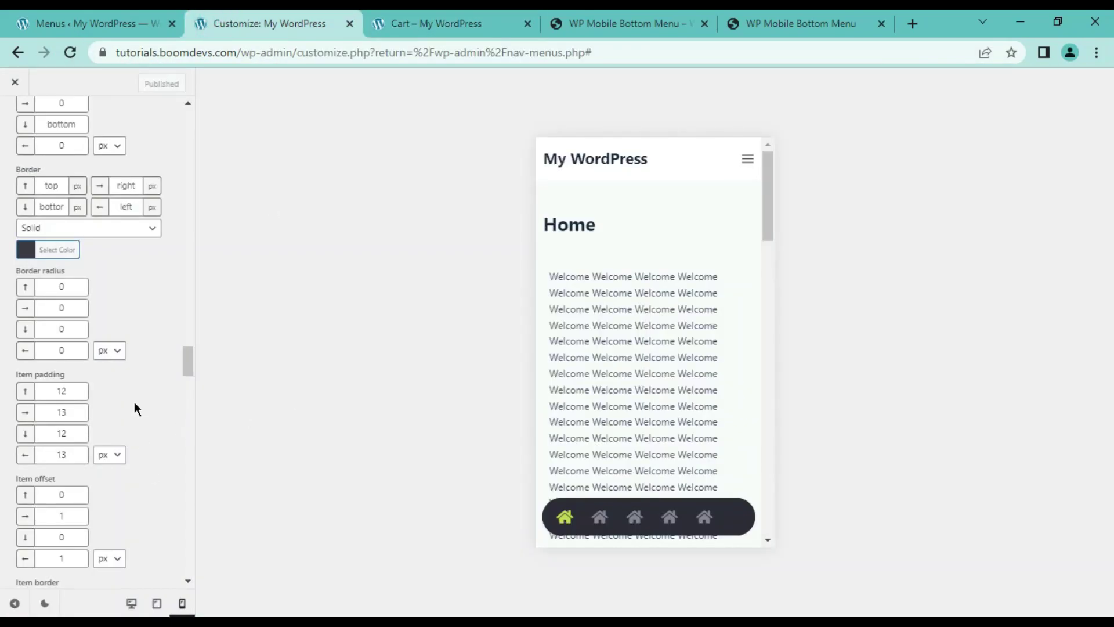
Step: Publish the sub menu changes and check the submenu items on the live Cart page
scroll(134, 401, down, 2)
click(150, 83)
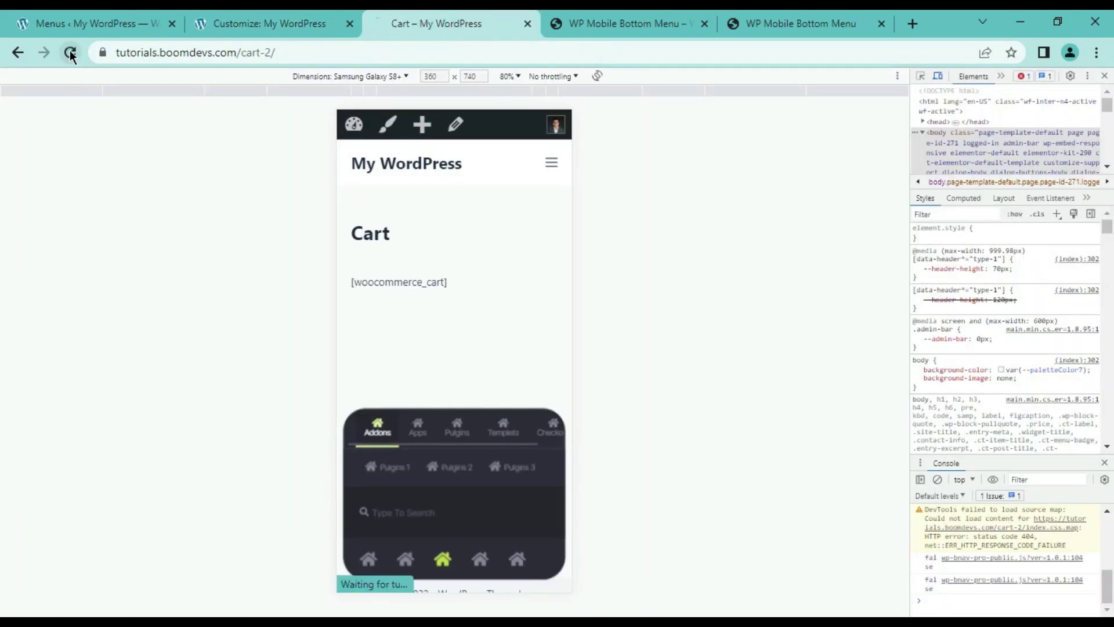
click(517, 423)
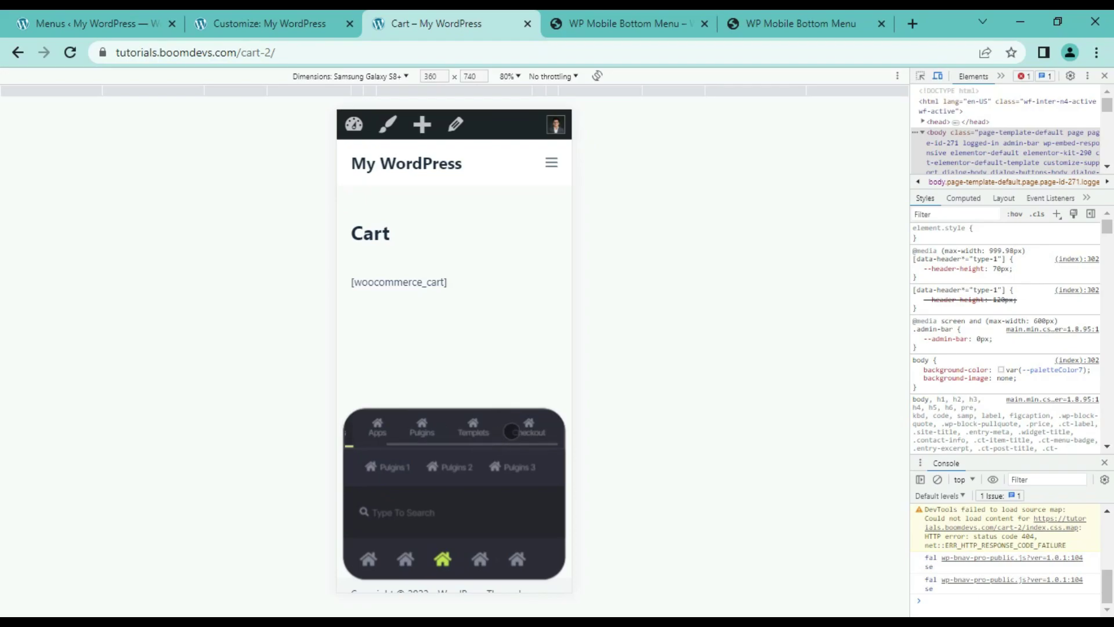
Step: Clear the sub menu's item border widths on all sides after trying 5 px, and publish the changes
click(102, 442)
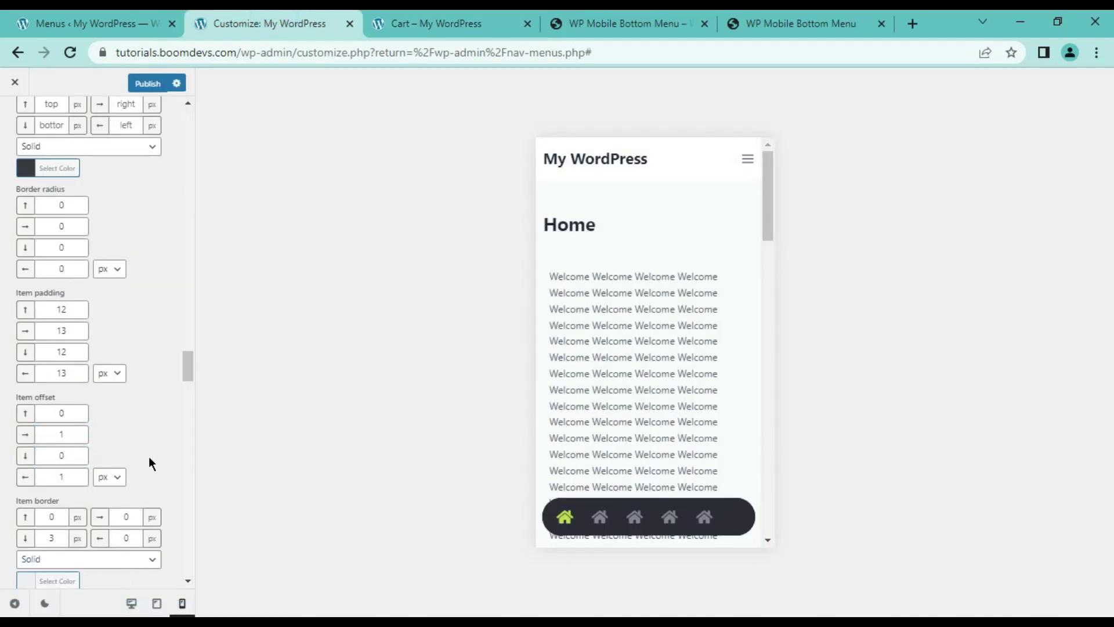
scroll(149, 456, down, 1)
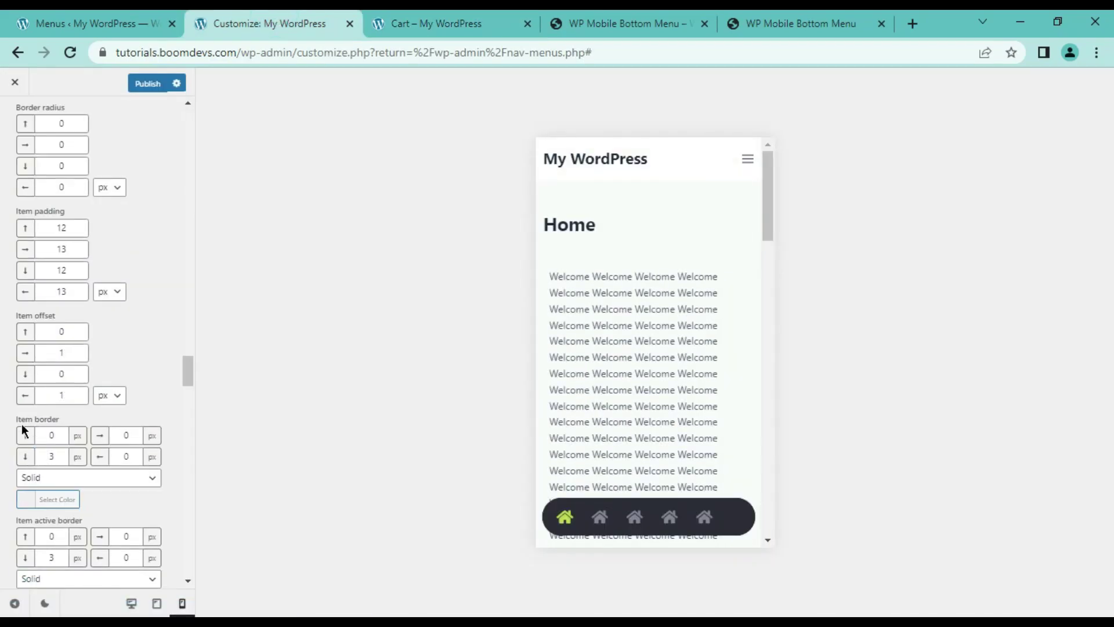
drag(47, 435, 131, 447)
text(5)
click(131, 448)
click(148, 83)
Step: Reload the live page and check the item borders by opening submenu items from Home
click(436, 23)
click(71, 52)
click(426, 427)
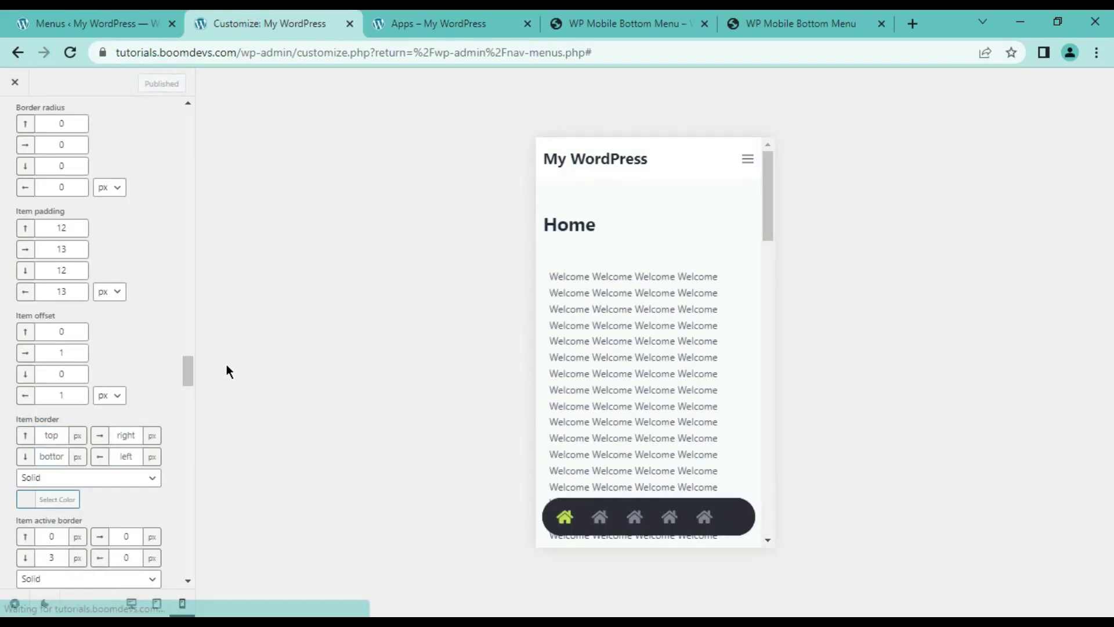
click(367, 559)
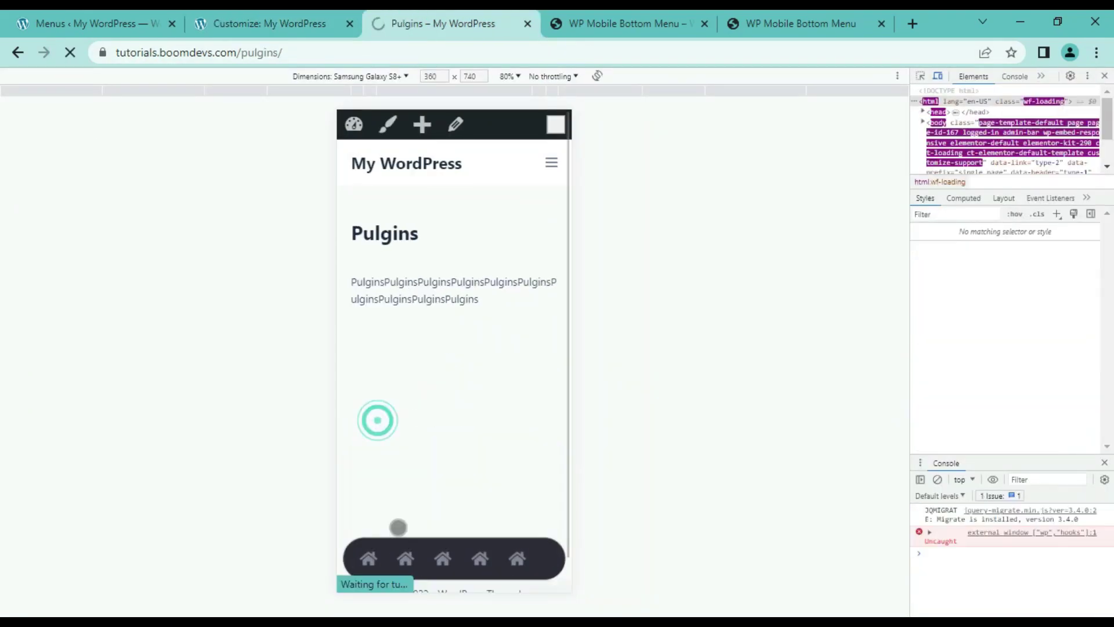
Step: Clear the sub menu's item active border widths in the customizer
click(235, 23)
scroll(152, 374, down, 3)
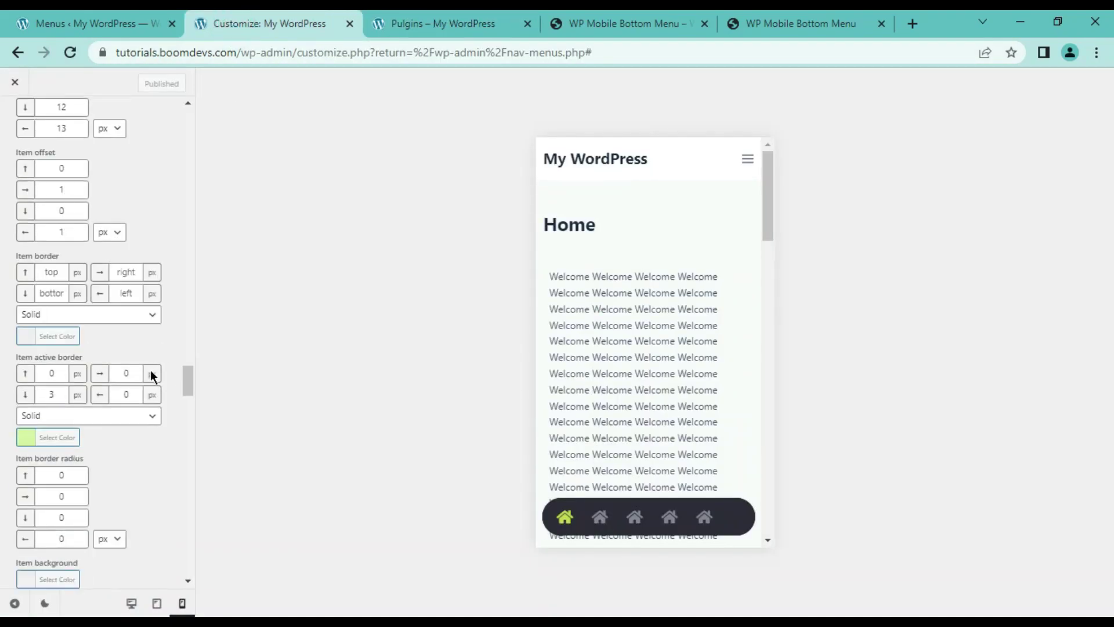
click(74, 355)
key(BackSpace)
Step: Try a blue item background color for the sub menu
scroll(174, 406, down, 3)
click(29, 418)
click(114, 555)
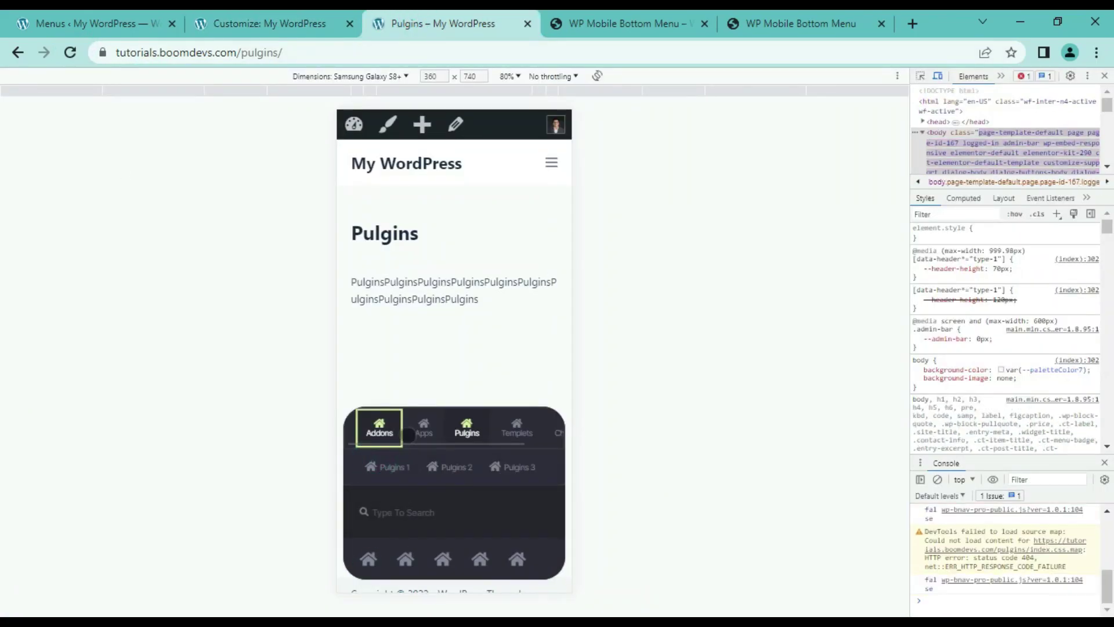
Step: Check the sub menu's item styling on the live Pulgins page and open the Templets item from the Home submenu
click(377, 482)
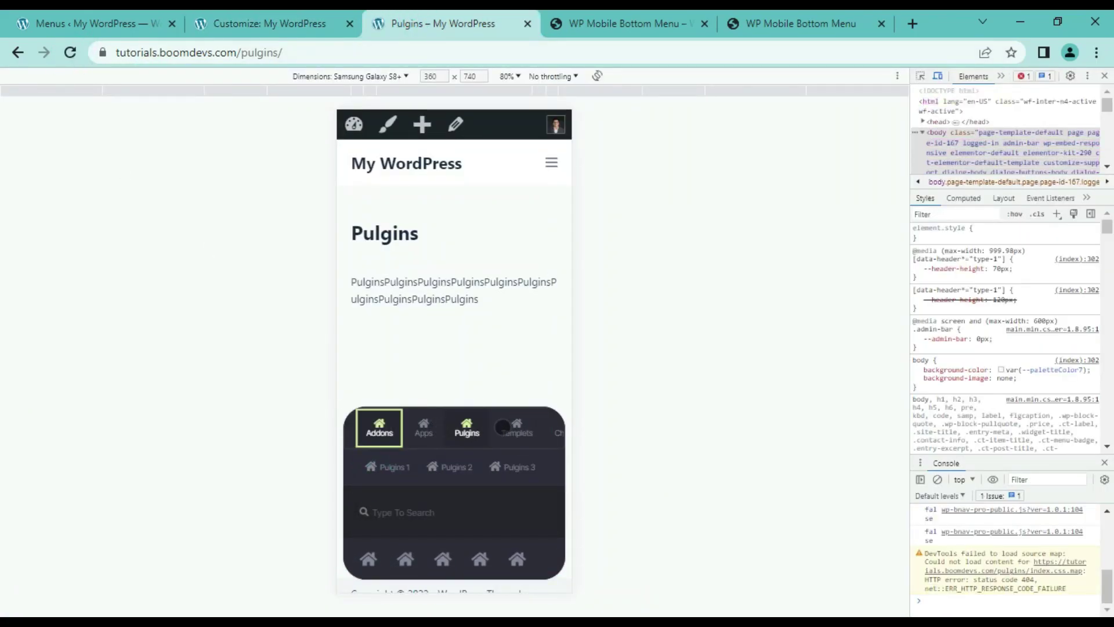
click(369, 554)
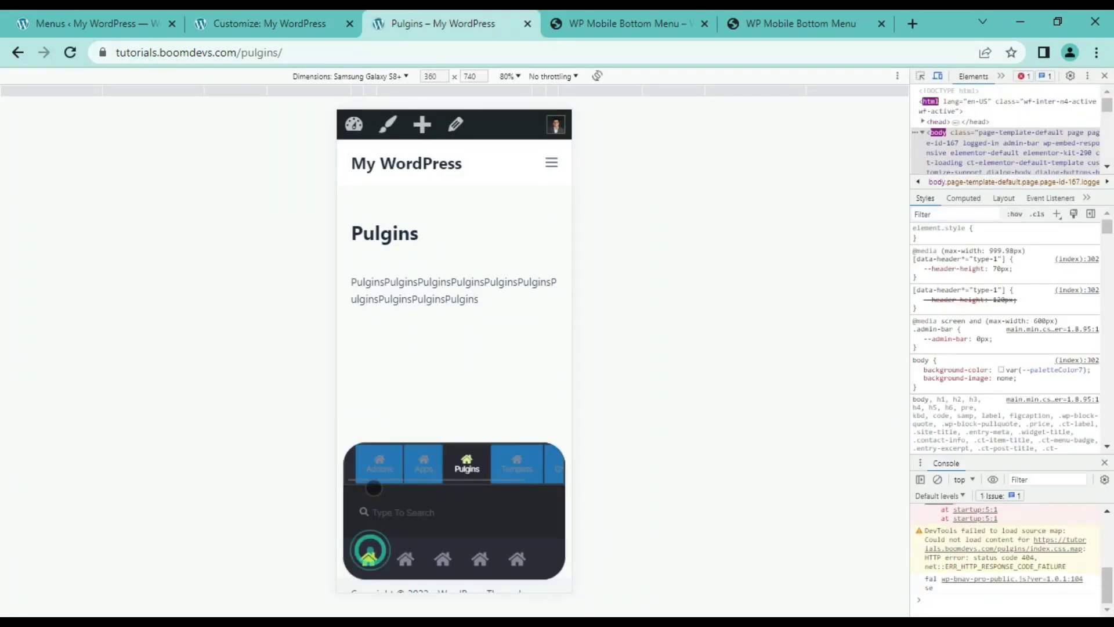
click(516, 464)
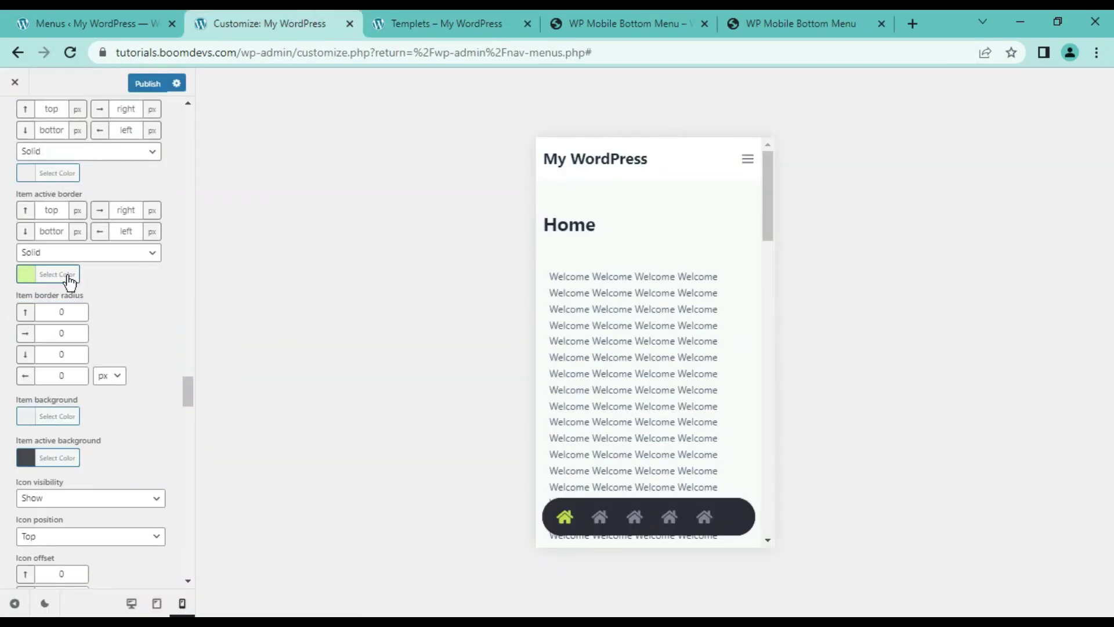
scroll(93, 302, down, 2)
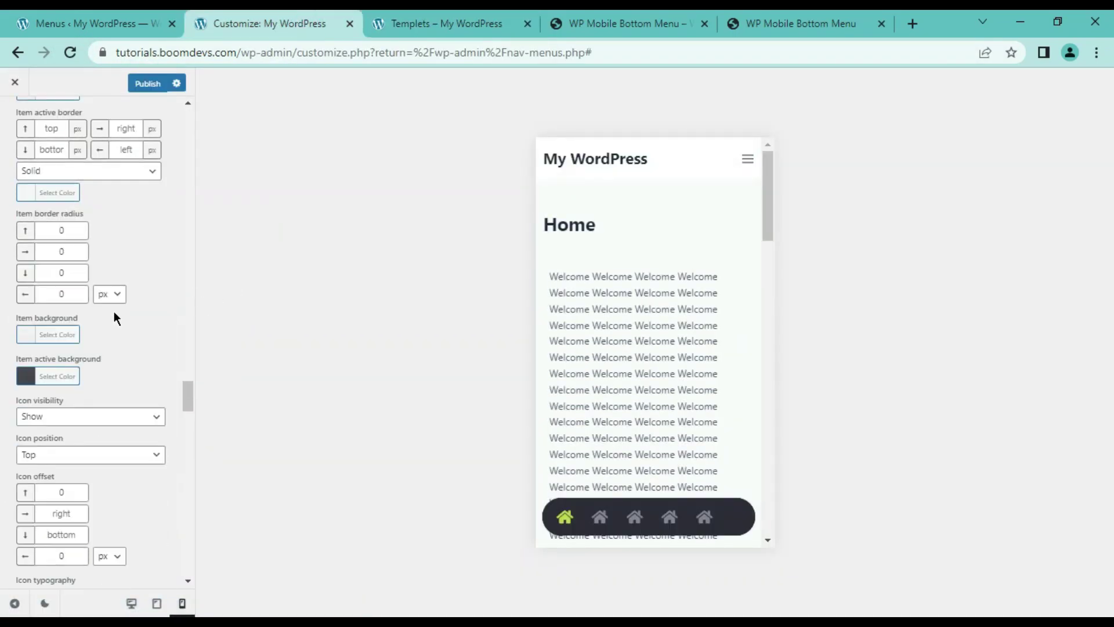
Step: Set the sub menu's item active background to black with slightly reduced opacity after trying purple and turquoise
click(57, 376)
click(106, 402)
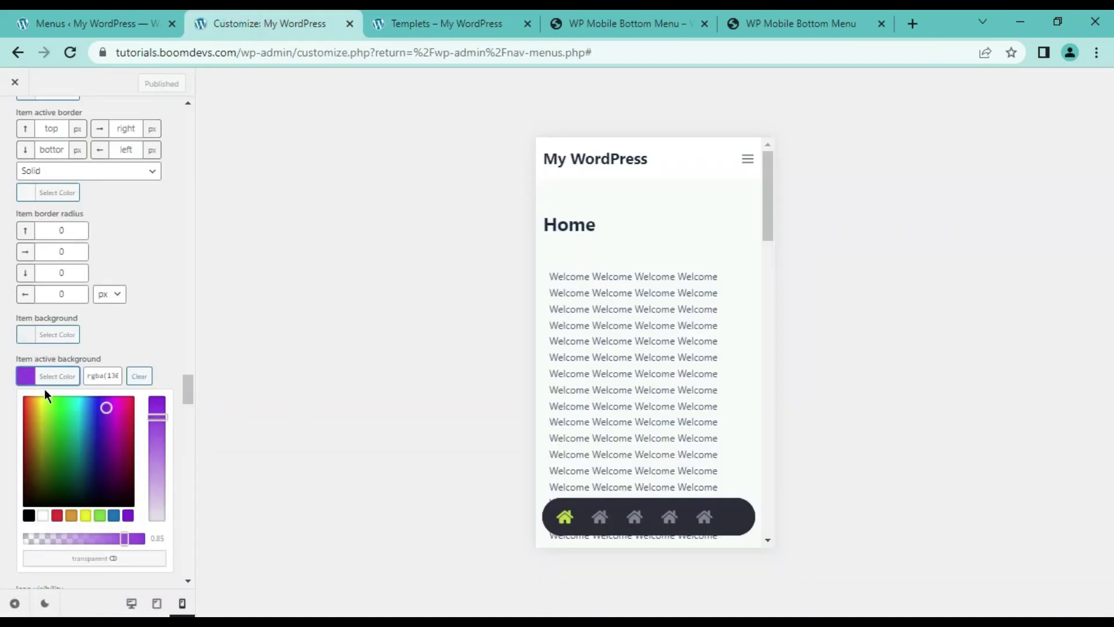
click(77, 416)
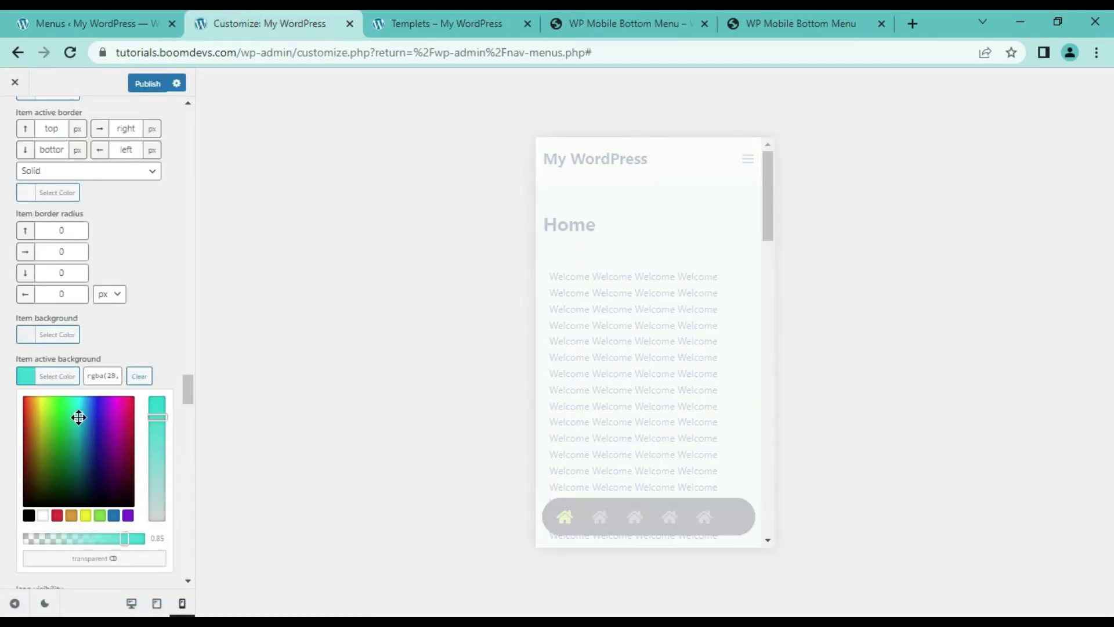
click(29, 515)
click(120, 538)
click(151, 330)
Step: Review the sub menu's icon visibility choices and its icon position and icon offset settings
scroll(47, 402, down, 1)
click(72, 331)
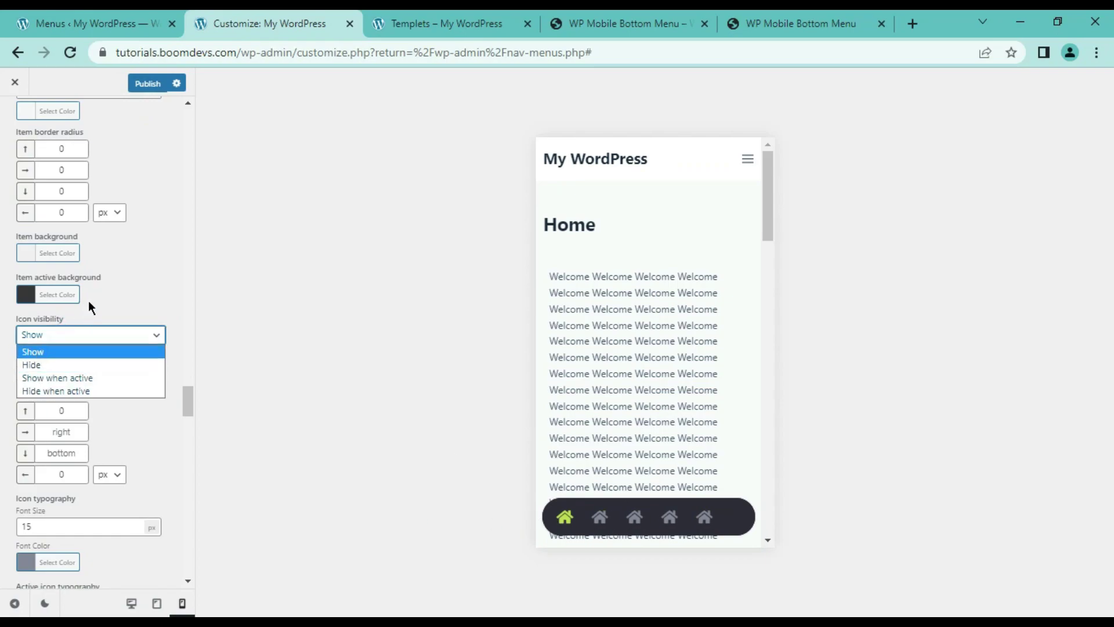
click(92, 311)
click(75, 356)
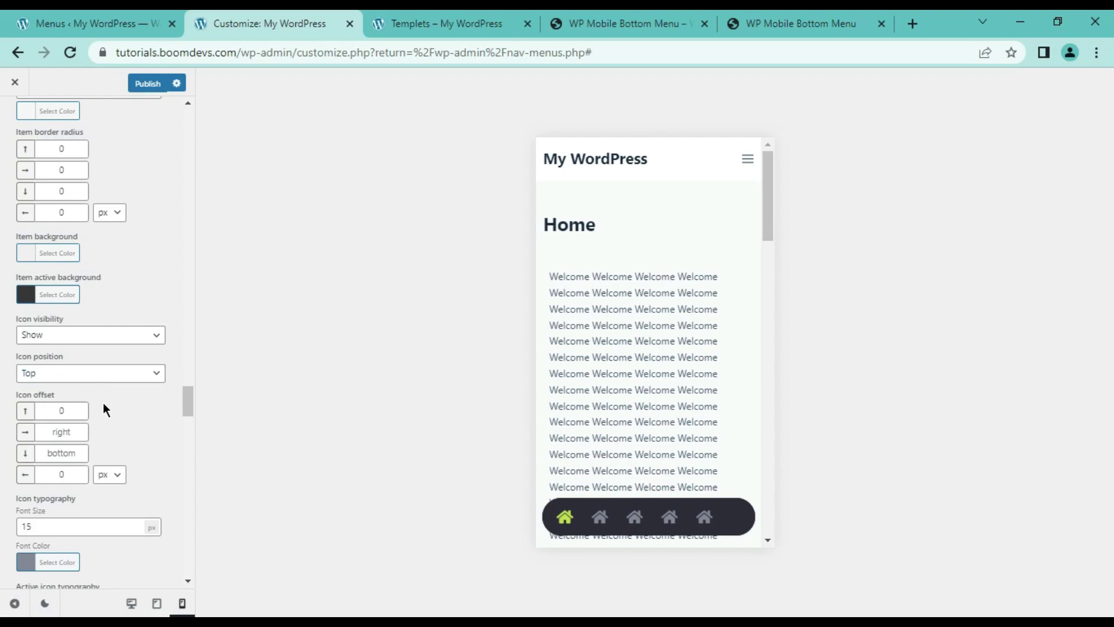
scroll(103, 402, down, 1)
drag(13, 316, 42, 313)
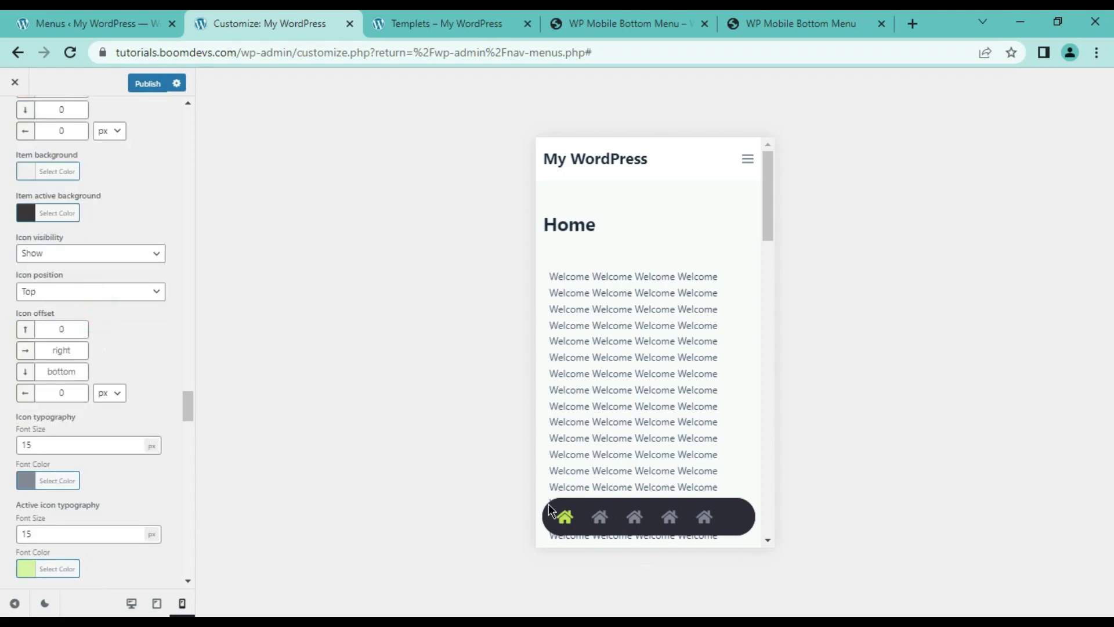
Step: Try a different font color in the sub menu's icon typography
scroll(106, 417, down, 1)
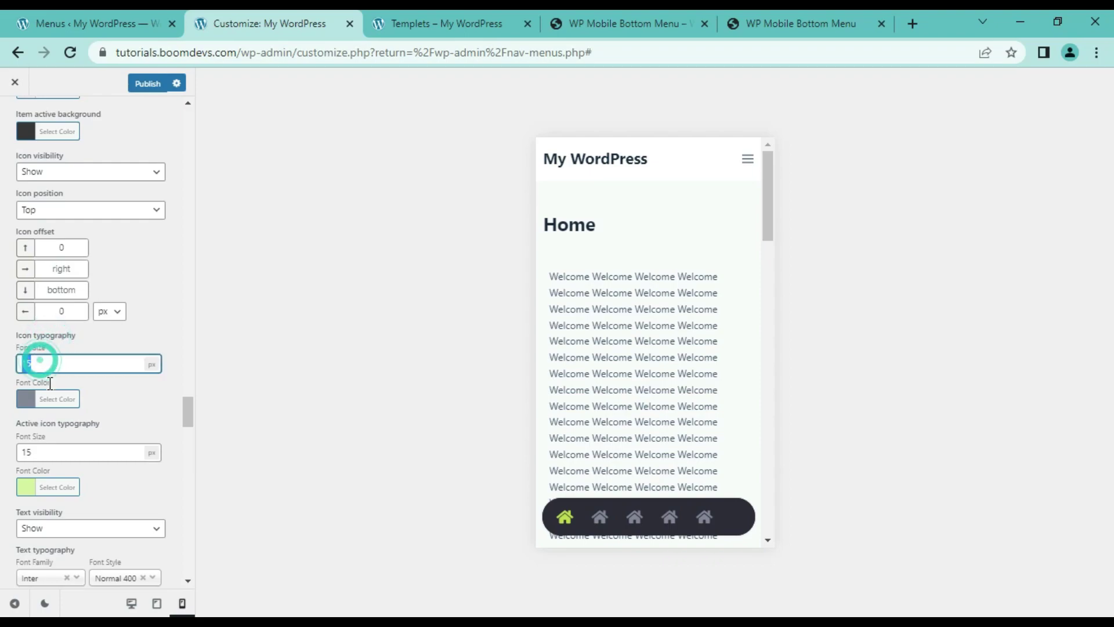
click(29, 399)
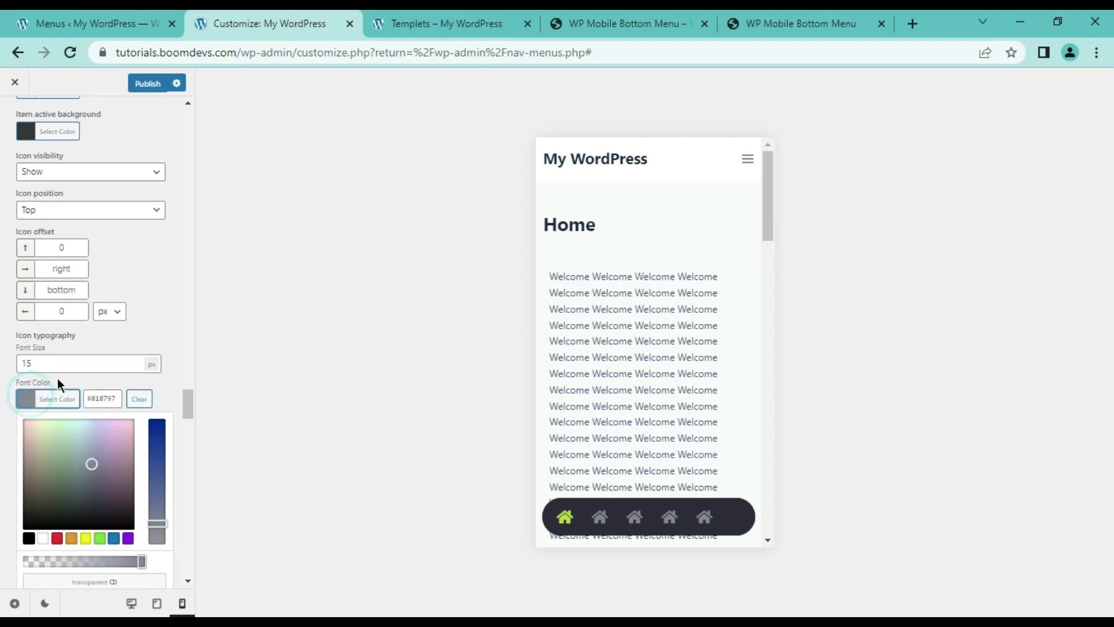
click(57, 379)
click(26, 400)
click(75, 456)
click(129, 535)
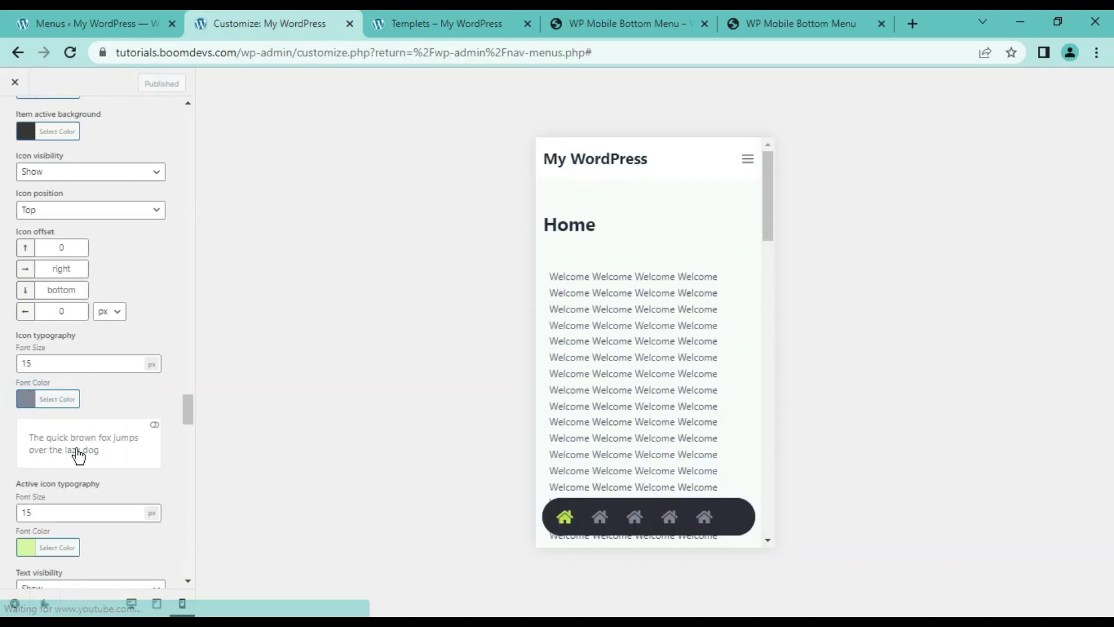
Step: Try a purple font color for the sub menu's active icon, publish it, check the live page and restore #d5ee9b
scroll(78, 456, down, 2)
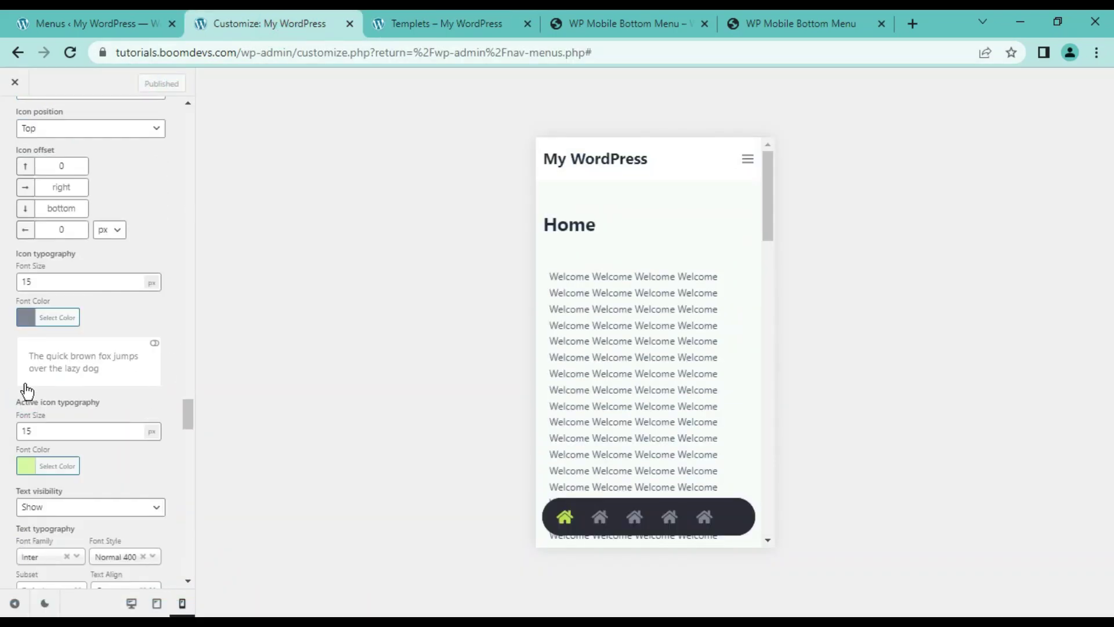
click(64, 466)
scroll(69, 465, down, 1)
click(120, 447)
click(137, 82)
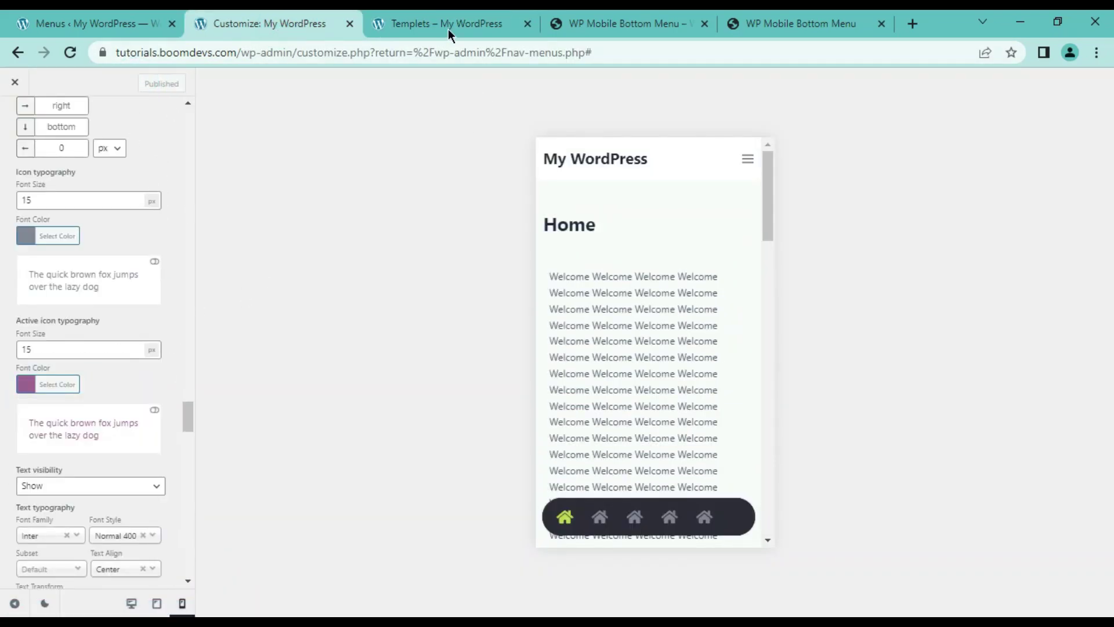
click(448, 27)
click(380, 559)
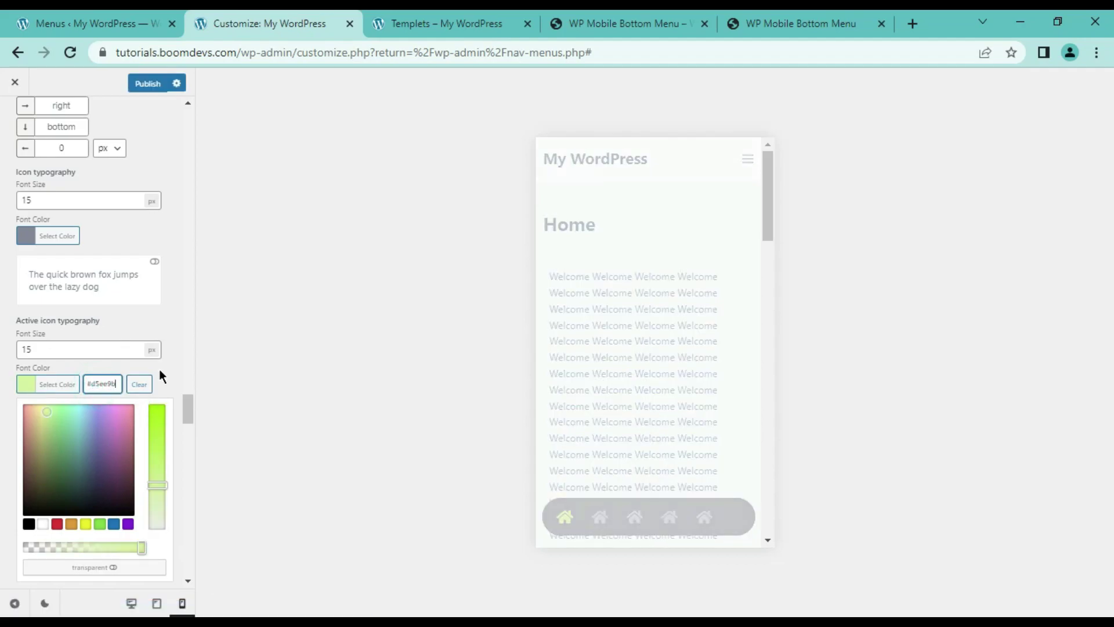
click(96, 444)
Step: Try the sub menu's text visibility as Show when active and Hide when active, check the live page, and return it to Show
scroll(96, 444, down, 2)
click(70, 402)
click(58, 447)
click(148, 83)
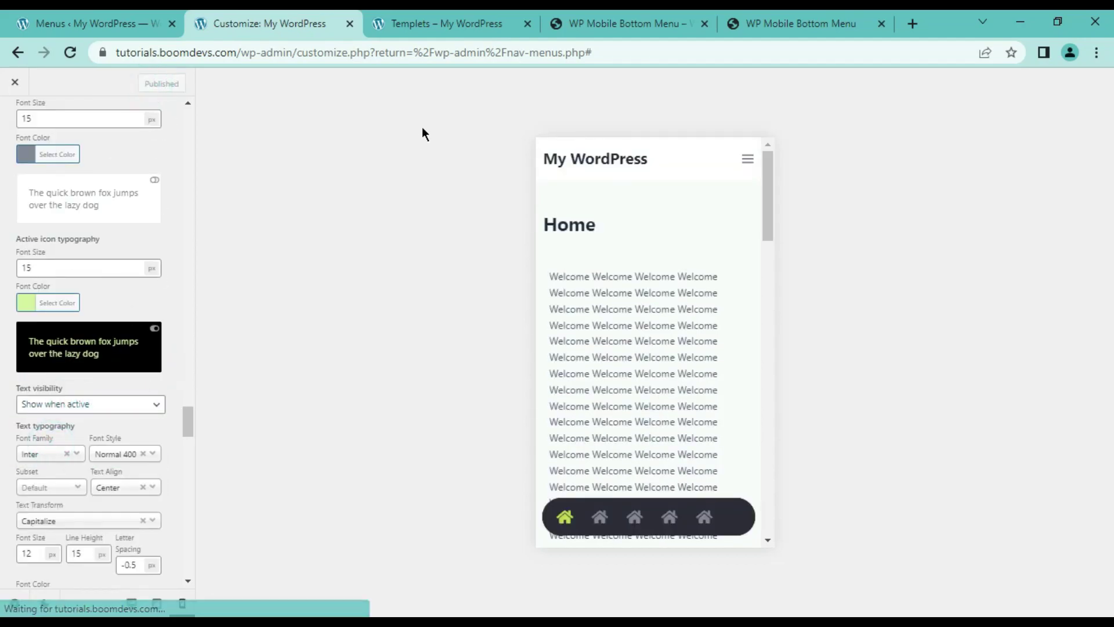
click(448, 23)
click(368, 557)
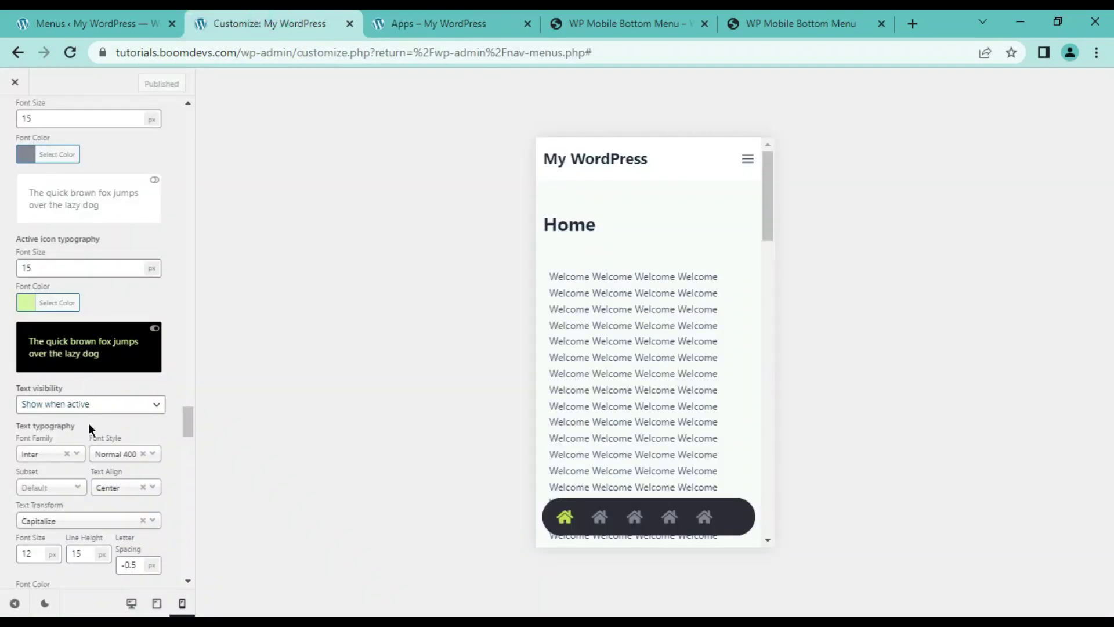
click(88, 423)
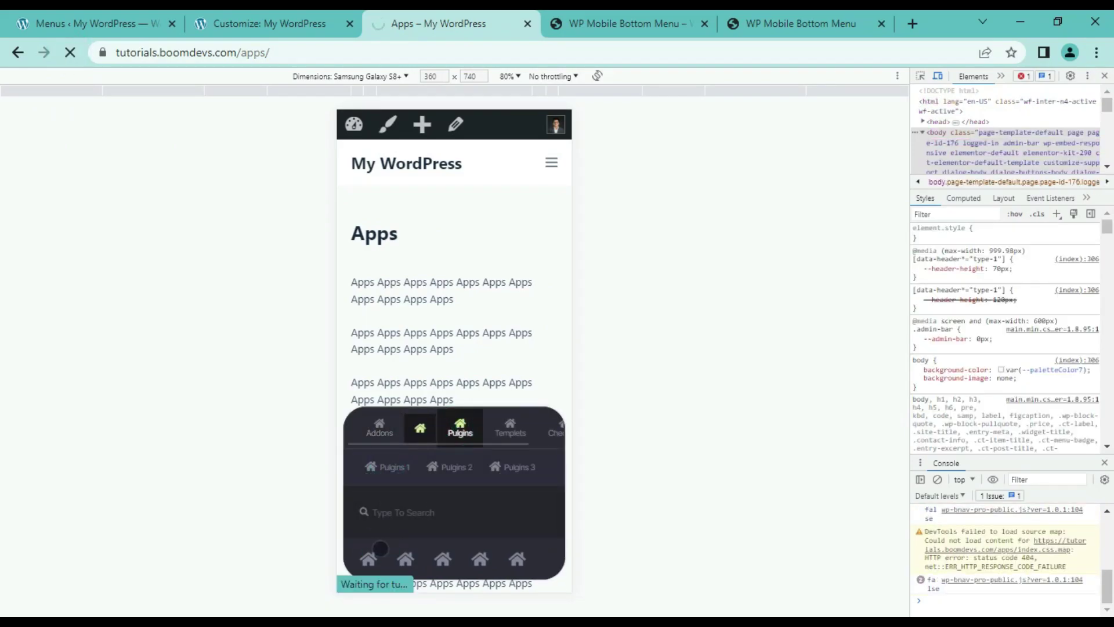
click(469, 428)
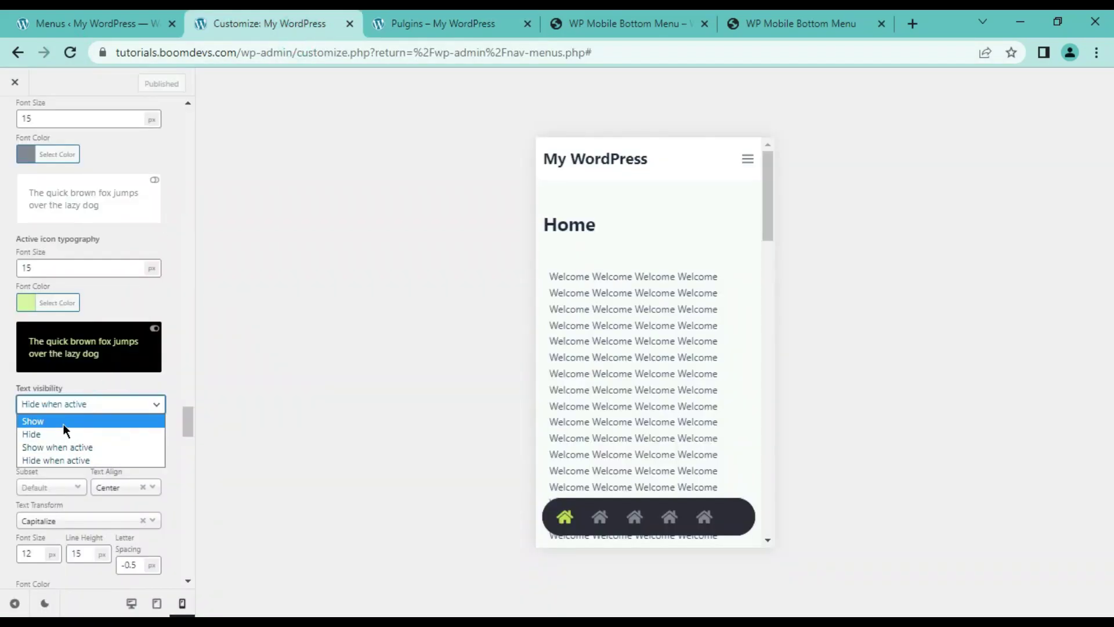
click(62, 423)
Step: Look over the sub menu's text typography and font color, switching the sample text to a dark background
scroll(79, 420, down, 3)
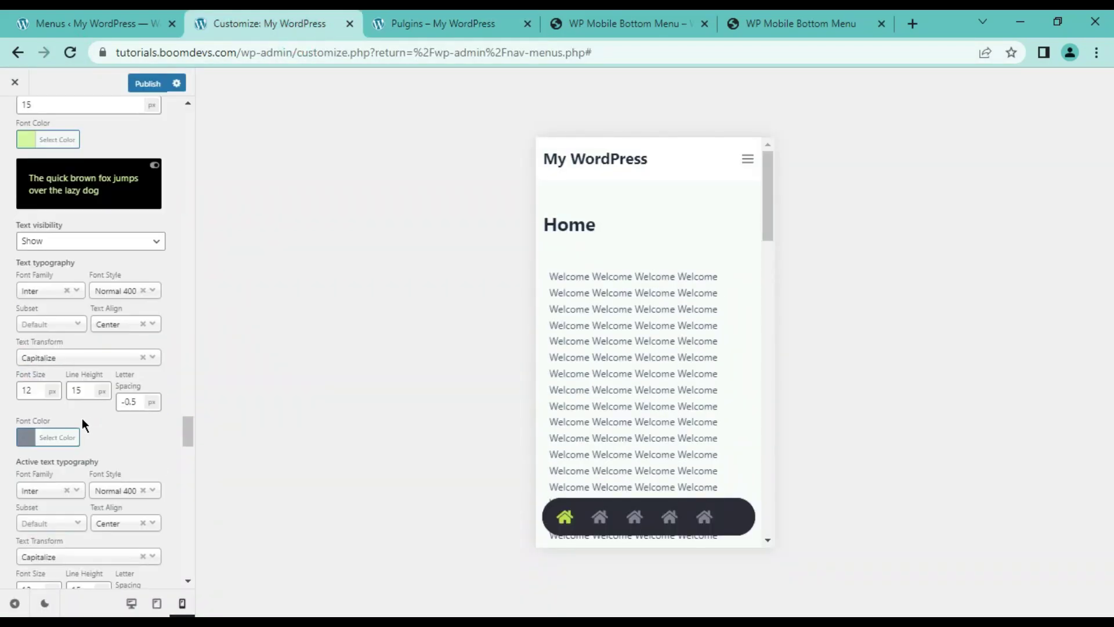
click(56, 355)
click(55, 405)
click(154, 361)
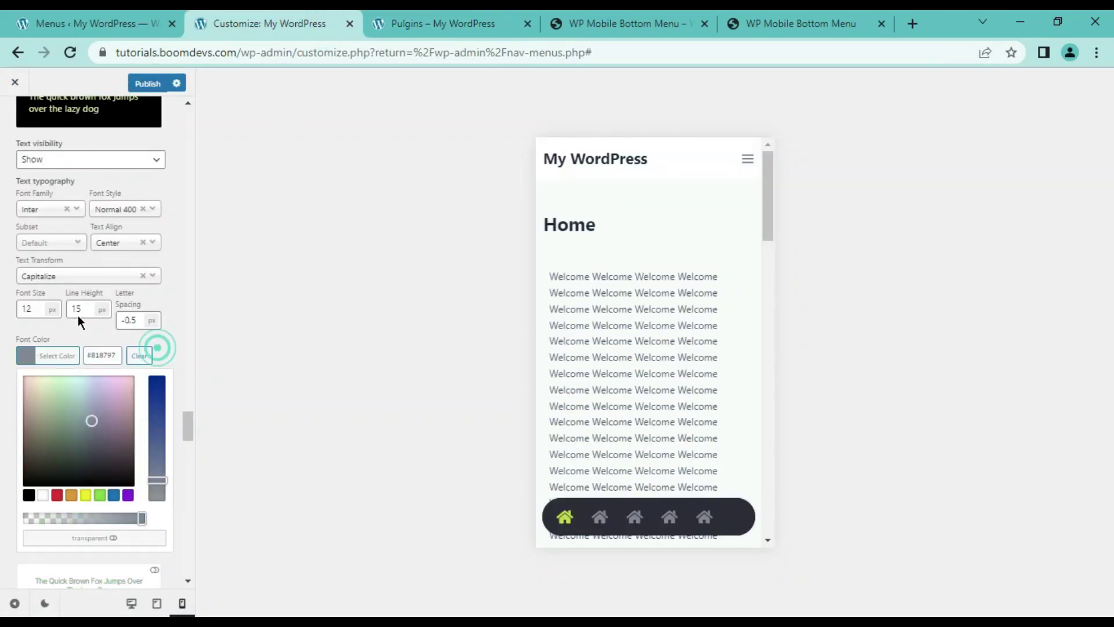
click(154, 348)
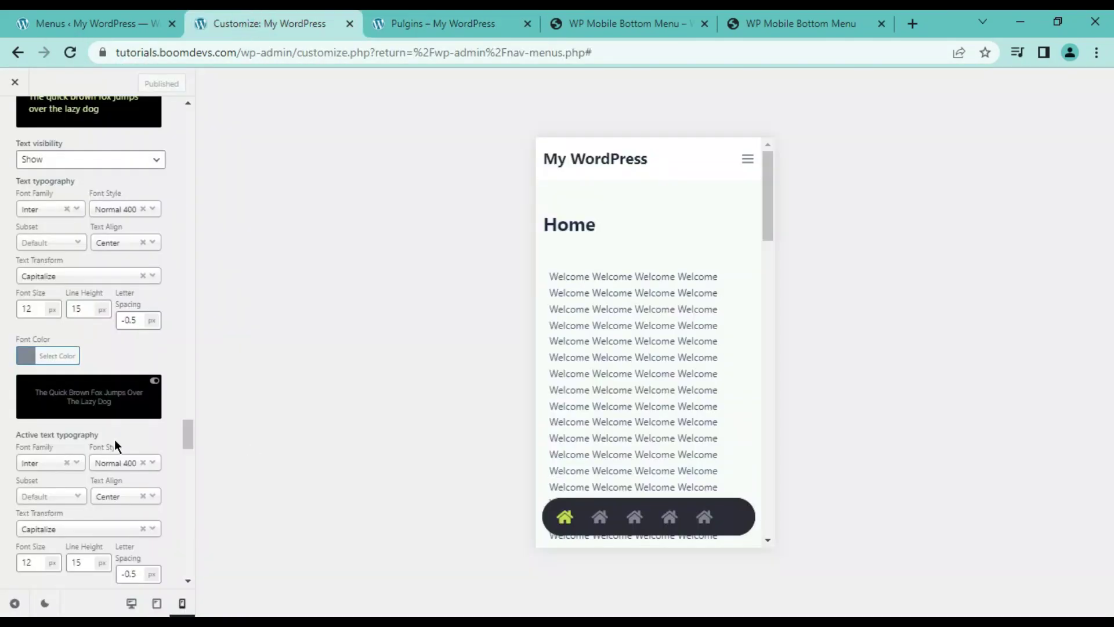
Step: Try a mustard-yellow font color for the sub menu's active text, publish it and check it on the live Pulgins page
scroll(98, 411, down, 4)
click(58, 366)
click(154, 418)
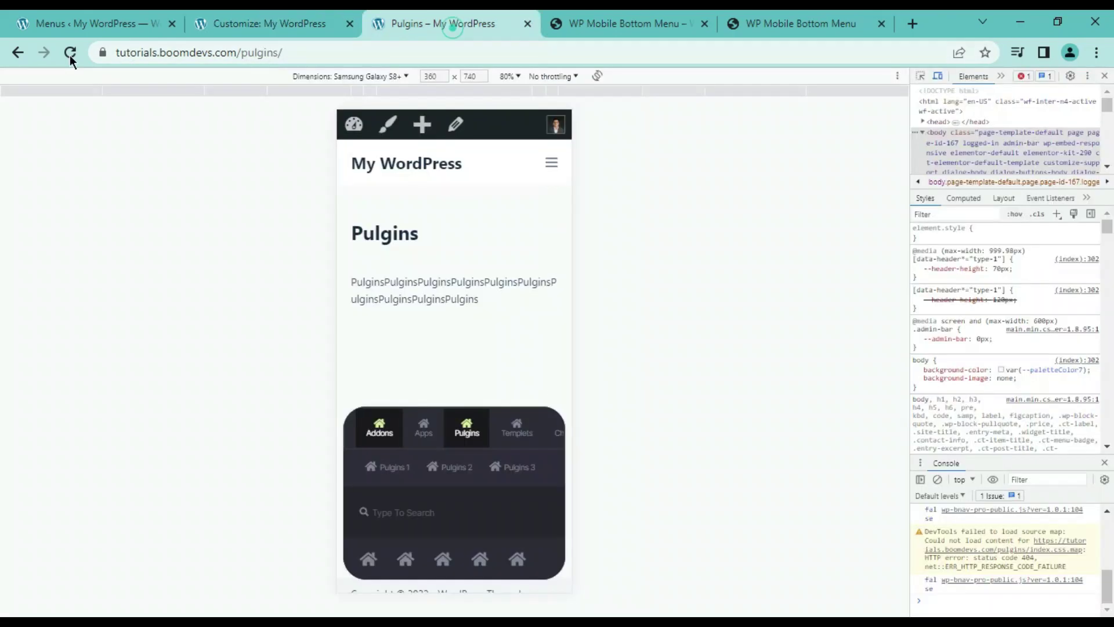
click(70, 53)
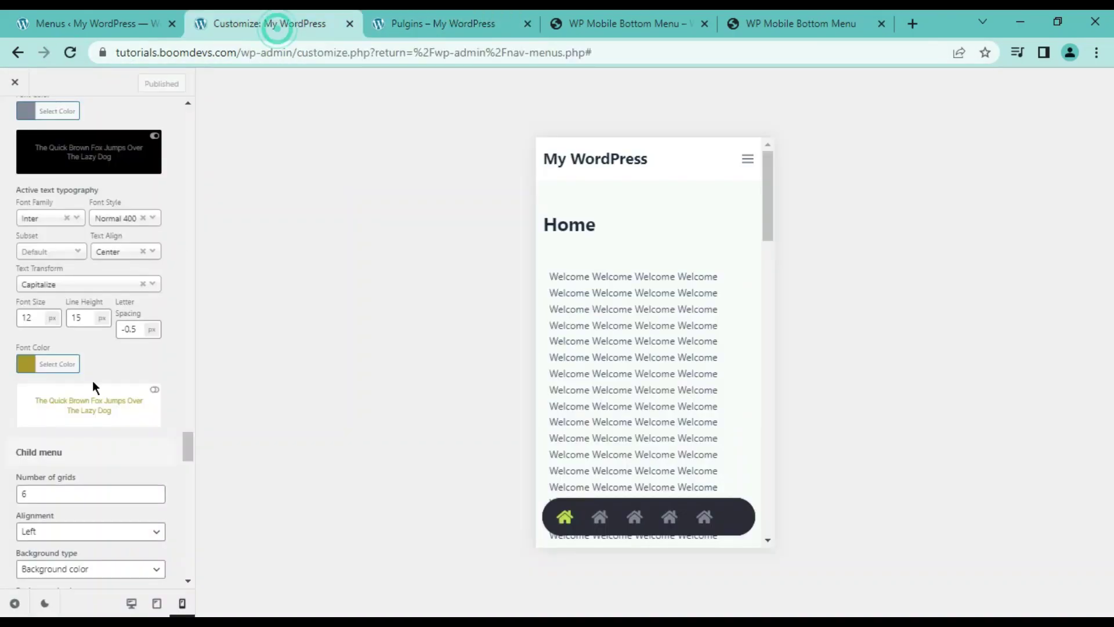
click(150, 85)
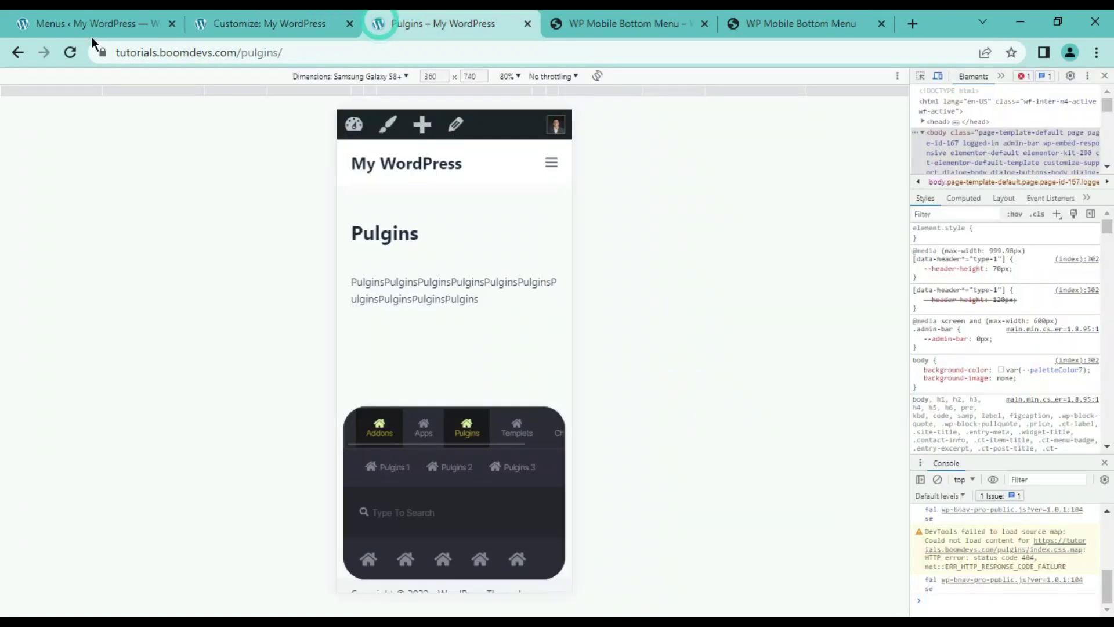
click(377, 452)
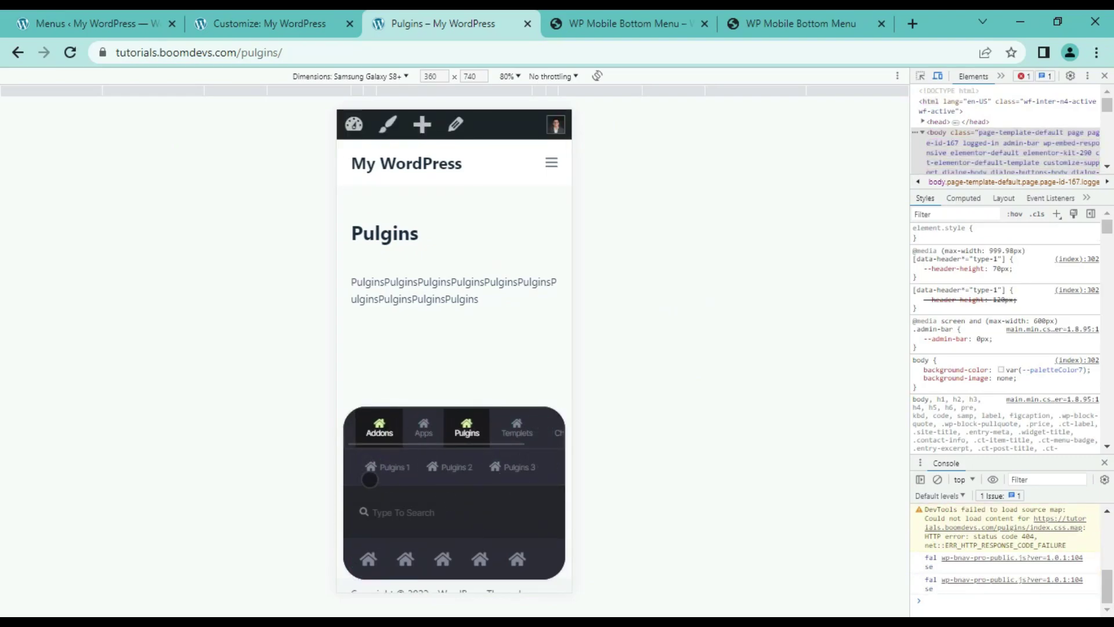
Step: Locate the Child menu settings in the customizer and examine the matching Pulgins 1 to 3 child items on the live page
click(318, 33)
scroll(87, 232, down, 4)
drag(17, 207, 66, 206)
click(425, 23)
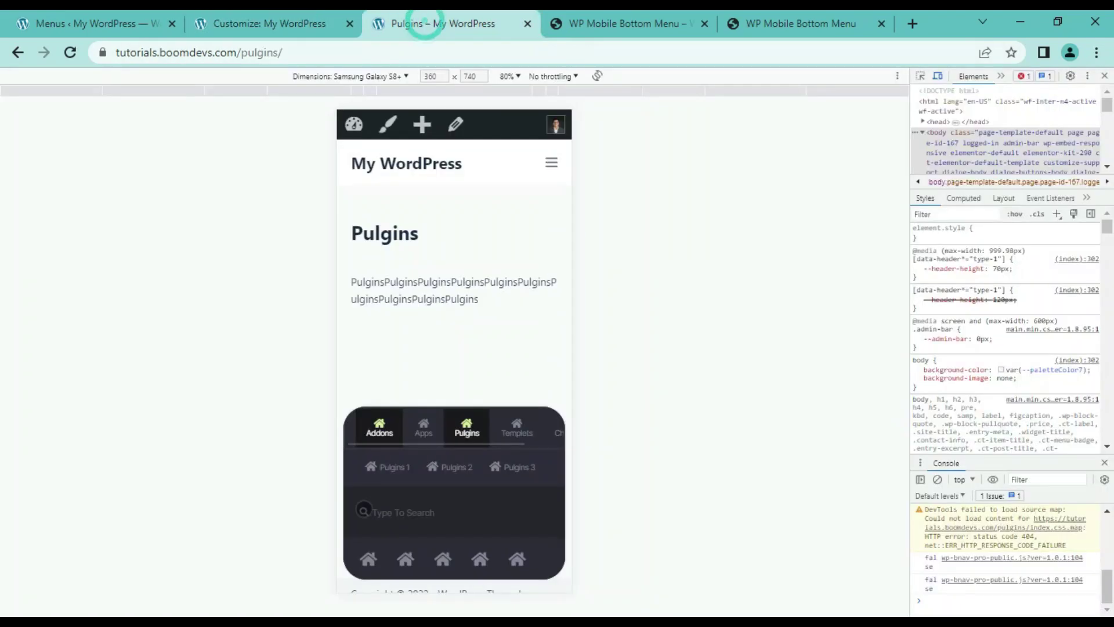
click(521, 467)
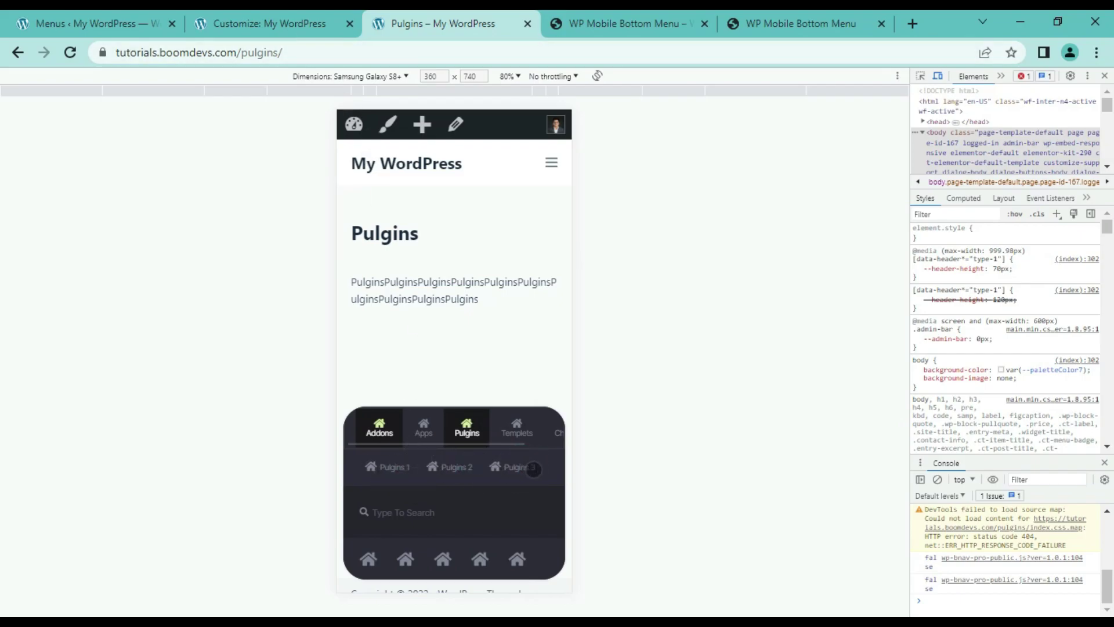
click(281, 25)
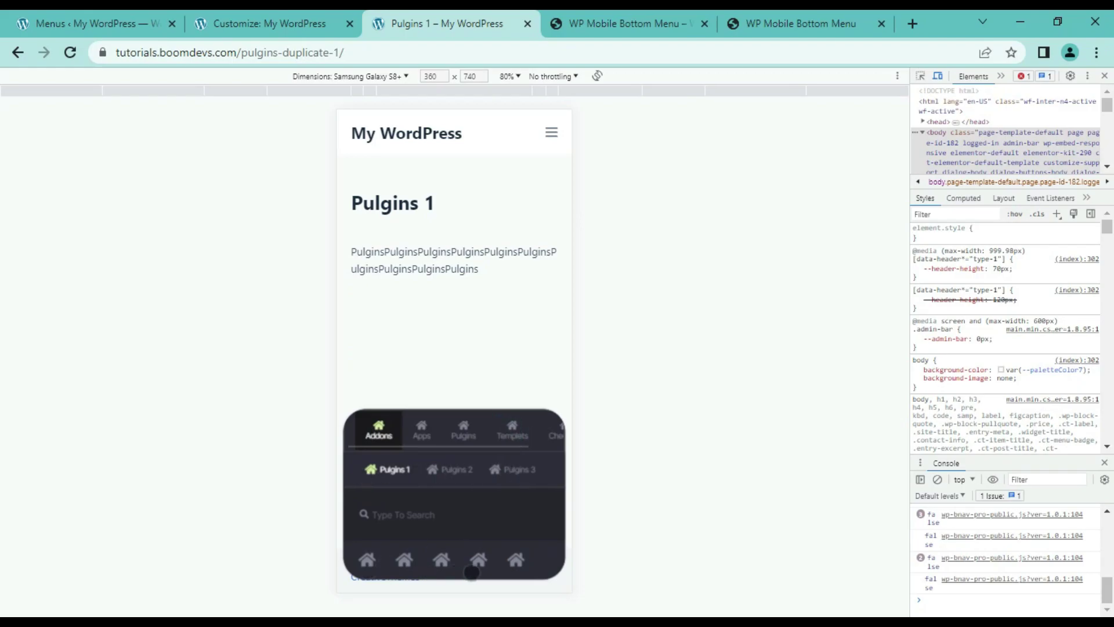
Step: Examine the bottom menu on the live Pulgins 1 page by swiping along its sub menu items
mouse_move(524, 450)
mouse_down()
mouse_move(440, 438)
mouse_move(523, 438)
mouse_up()
drag(531, 550, 423, 549)
drag(525, 428, 551, 428)
Step: On the WordPress Menus page, expand the Home item and assign it the house icon by searching icons for "home"
click(98, 26)
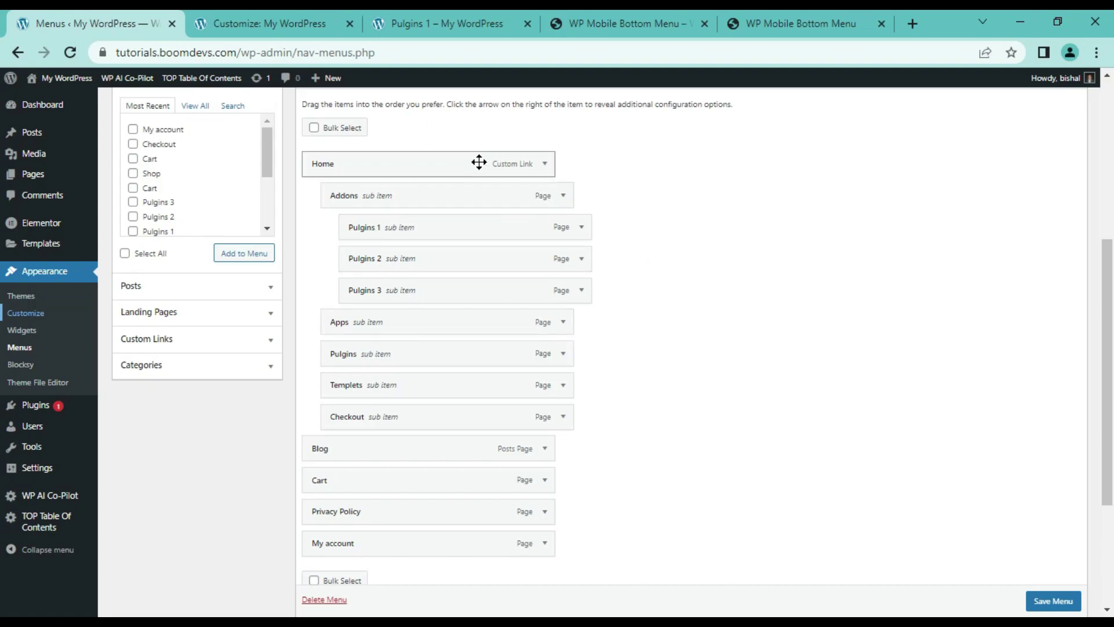
click(546, 165)
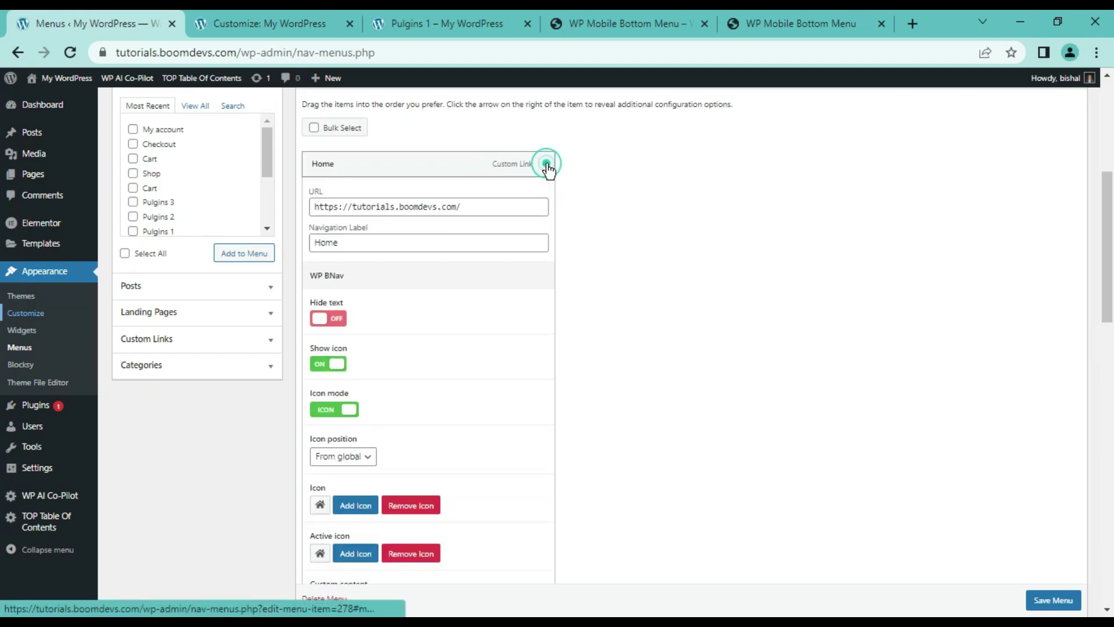
scroll(496, 301, down, 2)
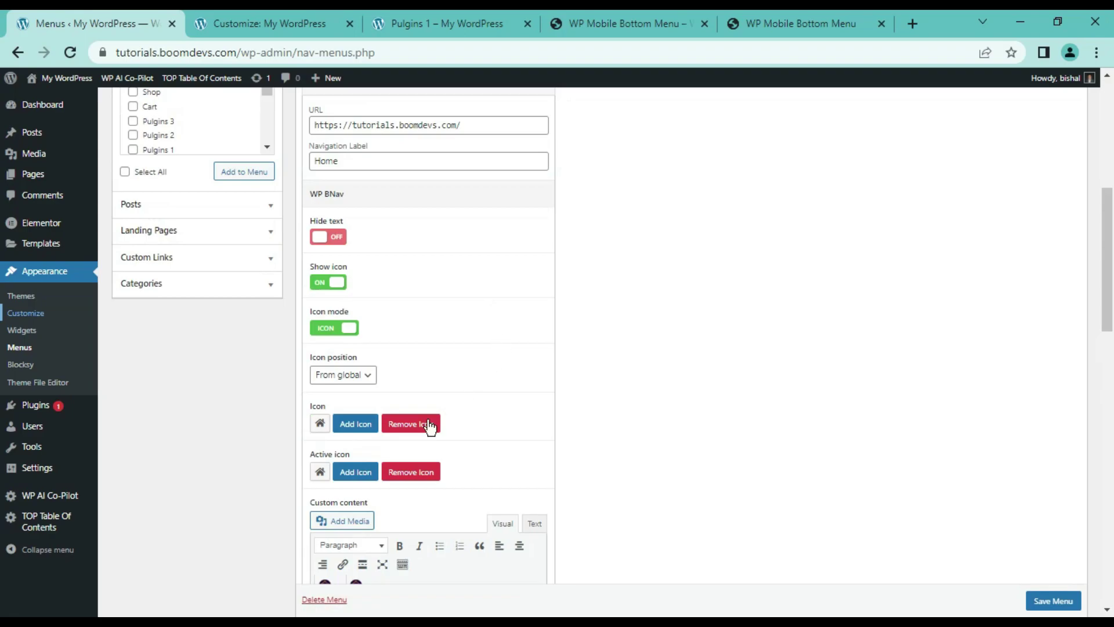
click(356, 426)
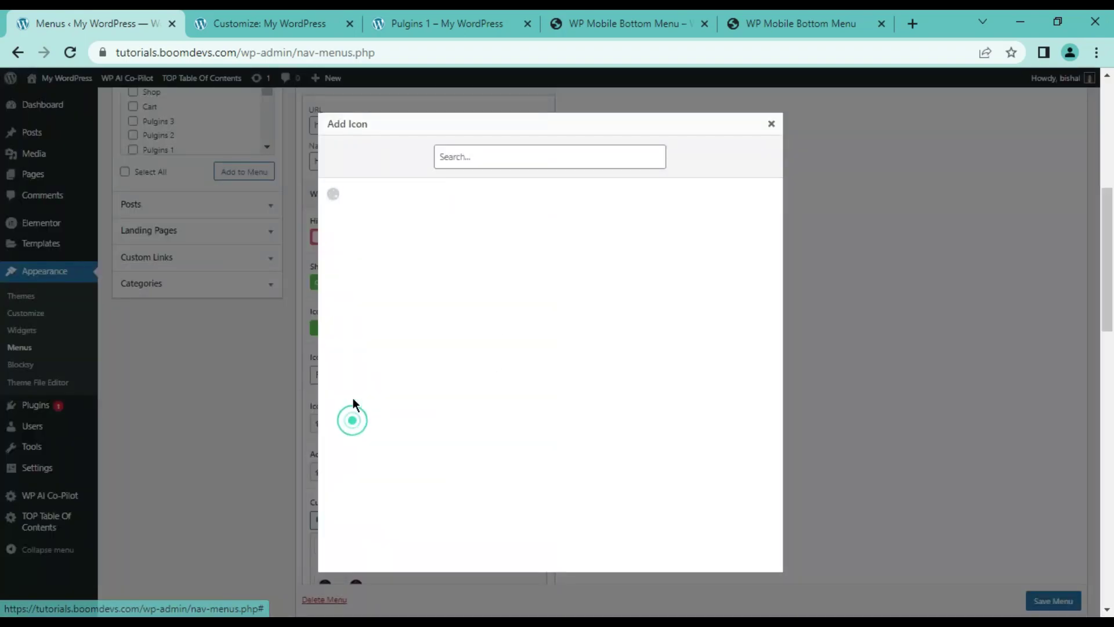
click(495, 151)
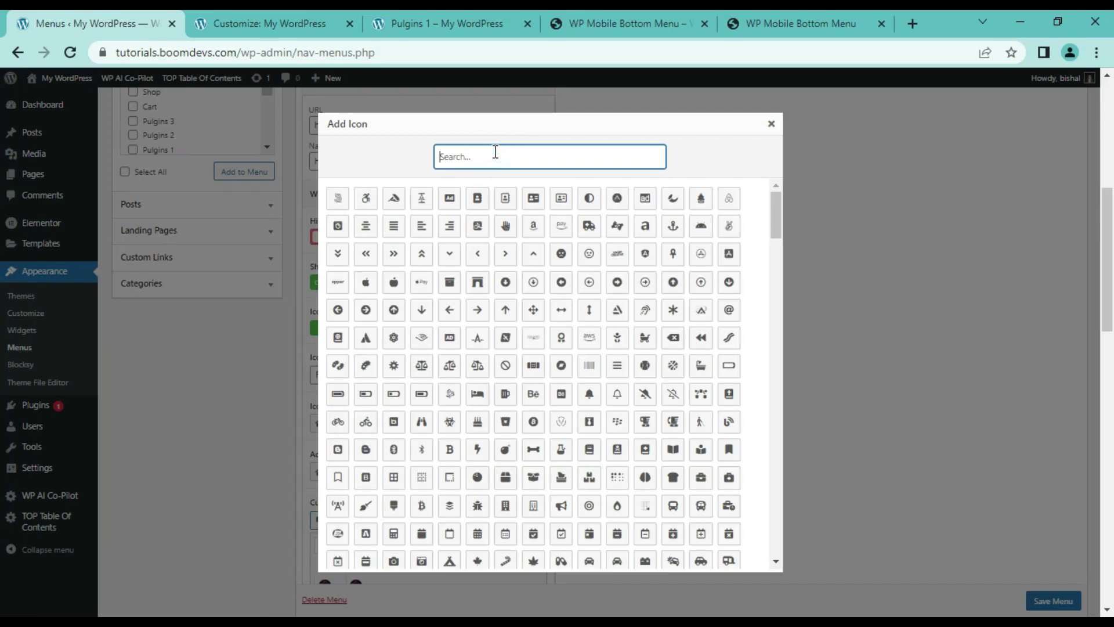
text(home)
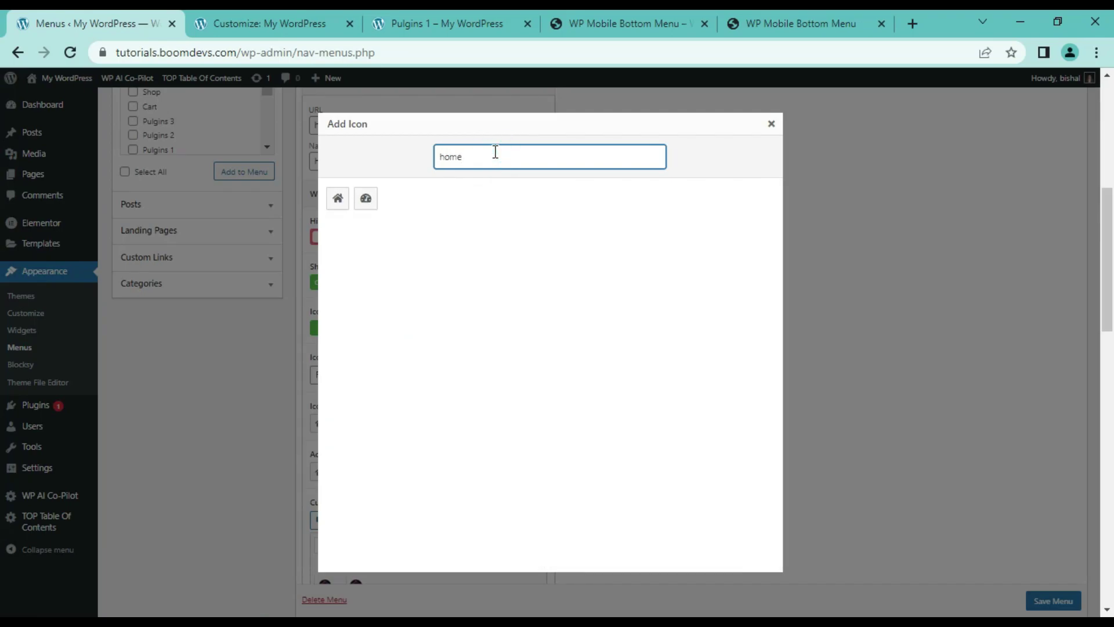
click(332, 201)
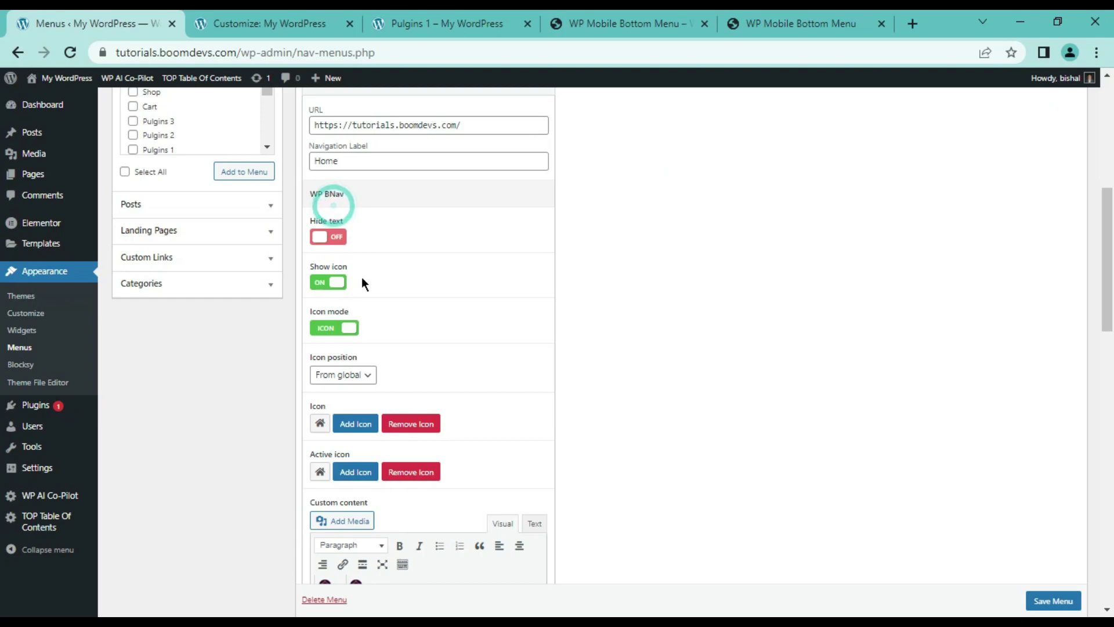
Step: Assign the house icon as the Home item's active icon and collapse the item's settings
click(348, 471)
click(332, 202)
scroll(489, 318, down, 1)
scroll(490, 313, up, 2)
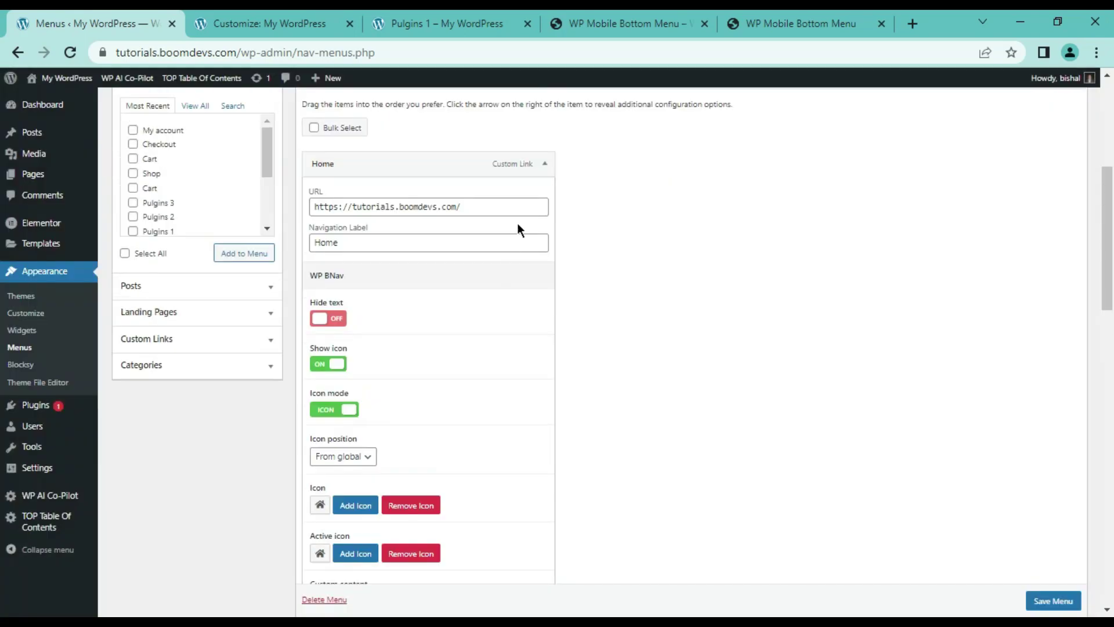
click(546, 162)
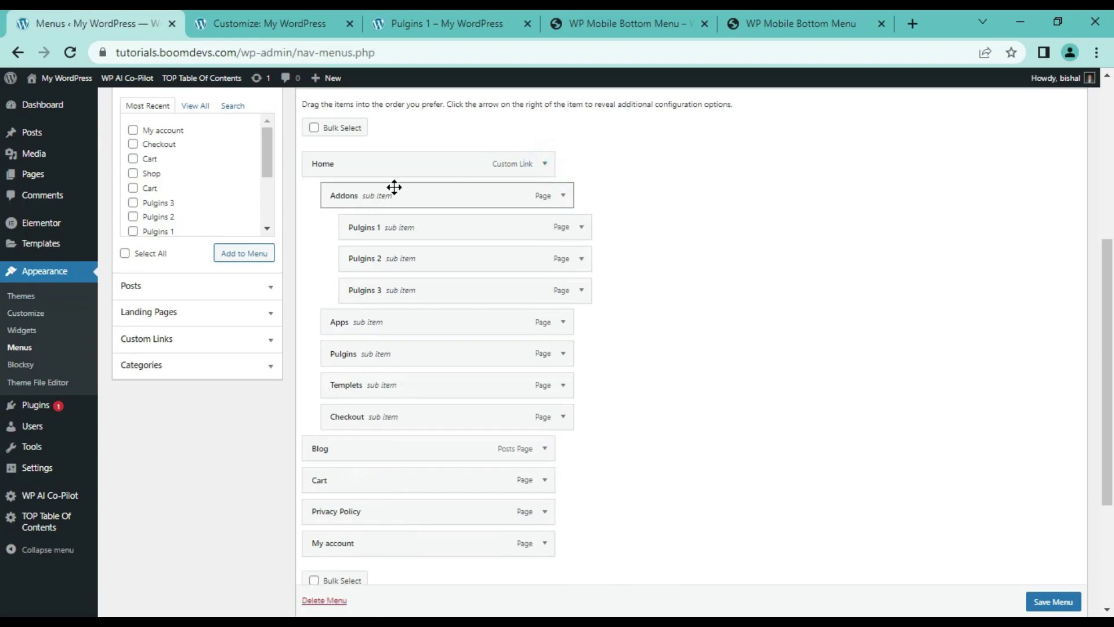
Step: Expand the Blog item, assign it a blog icon by searching icons for "blog", choose its active icon, and collapse its settings
click(544, 448)
scroll(448, 441, down, 5)
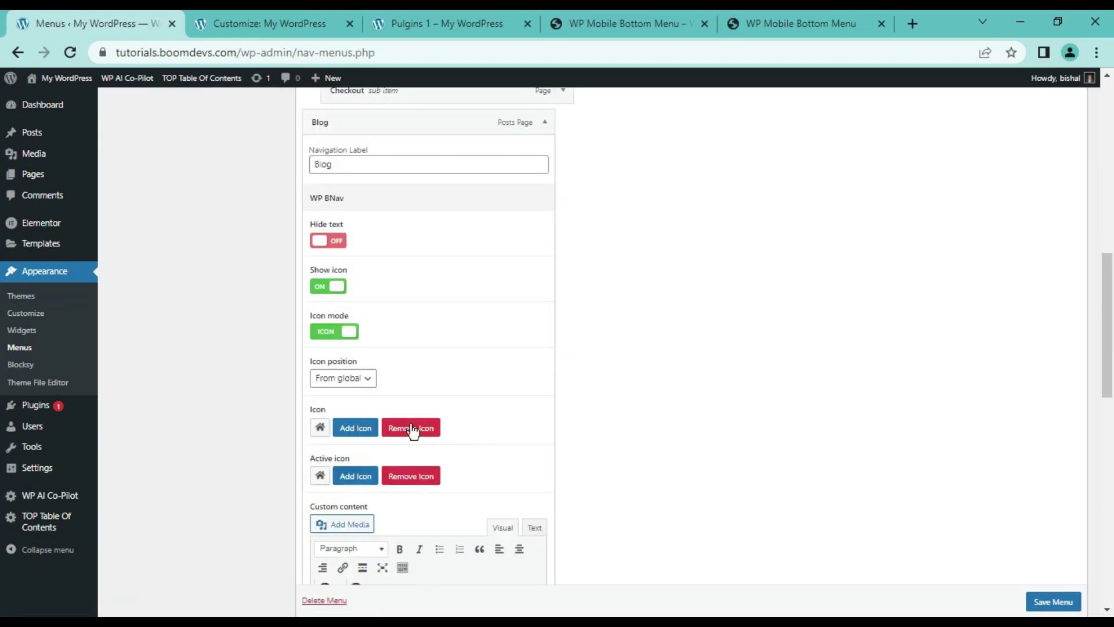
click(355, 427)
text(blog)
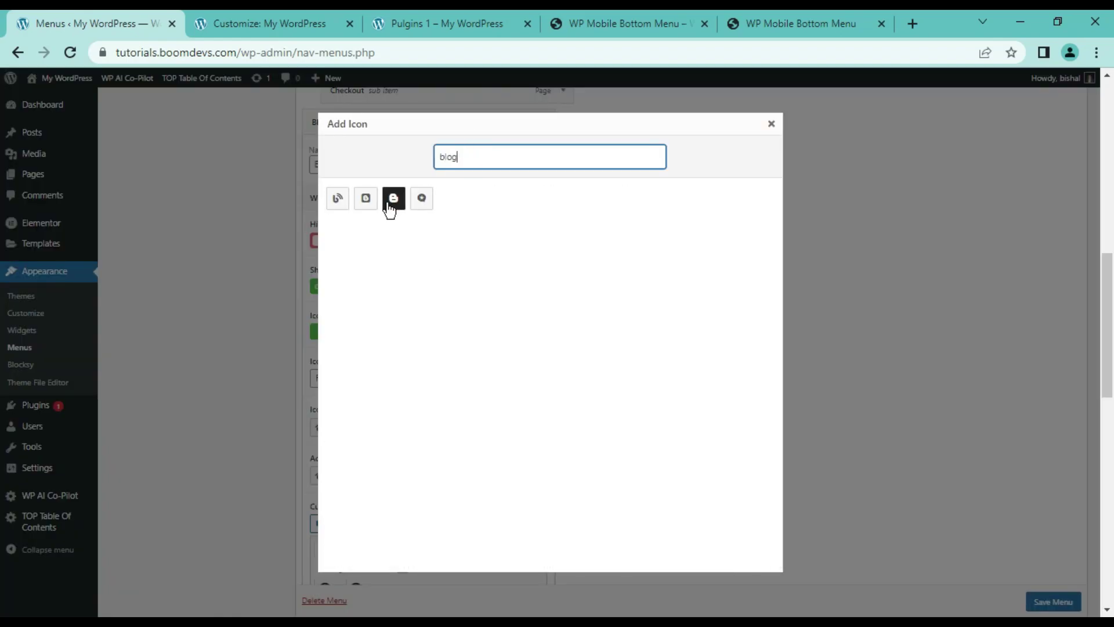
click(391, 201)
scroll(365, 372, down, 1)
click(355, 391)
scroll(441, 406, up, 7)
click(545, 448)
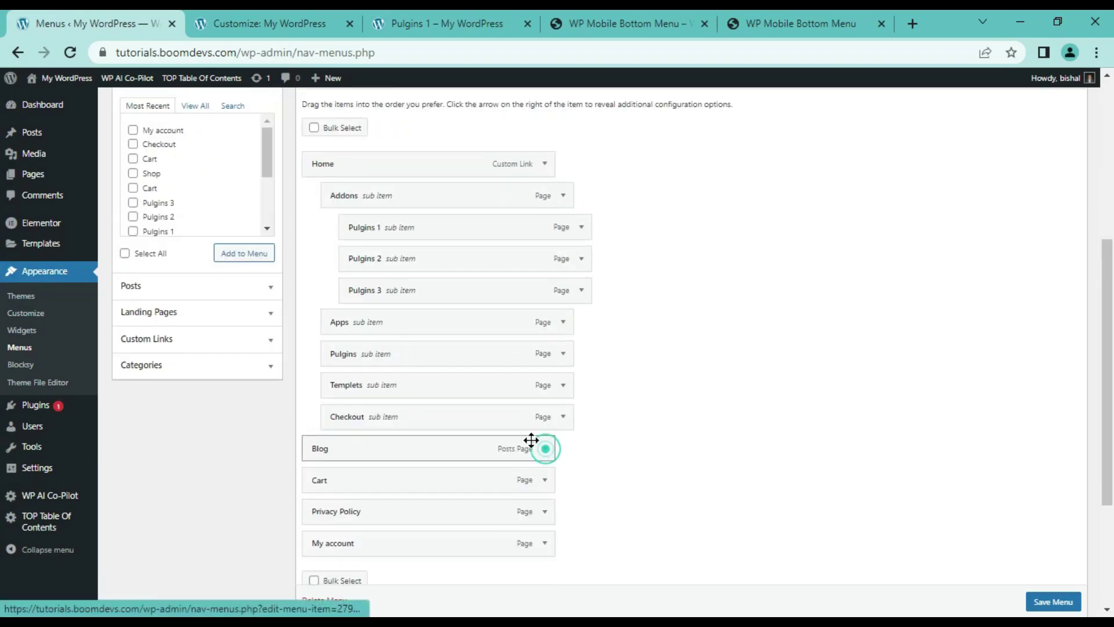
Step: Expand the Cart menu item, assign it a cart icon from the icon library, and collapse its settings
click(544, 480)
scroll(441, 406, down, 5)
click(358, 456)
click(398, 203)
click(545, 243)
Step: Expand the Privacy Policy item, search its icon library for "pri", and clear the search
click(544, 267)
scroll(441, 348, down, 3)
click(350, 412)
text(pri)
key(BackSpace)
key(BackSpace)
key(BackSpace)
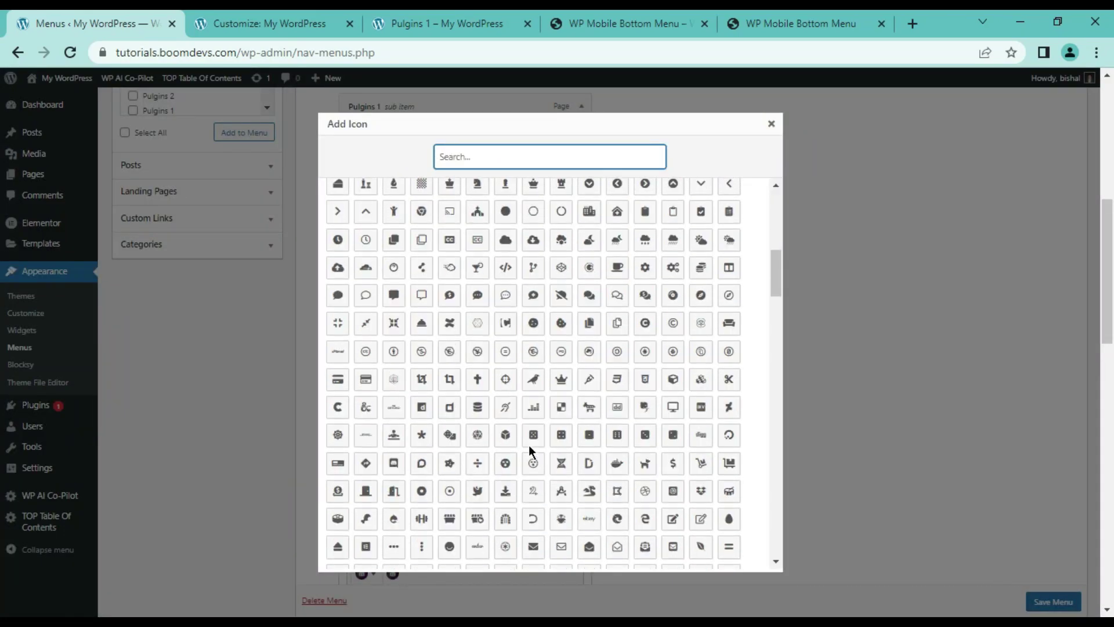
Step: Browse the full icon library for a suitable icon for the Pulgins 1 sub item
scroll(529, 445, down, 9)
scroll(580, 445, up, 17)
scroll(560, 508, down, 8)
click(525, 470)
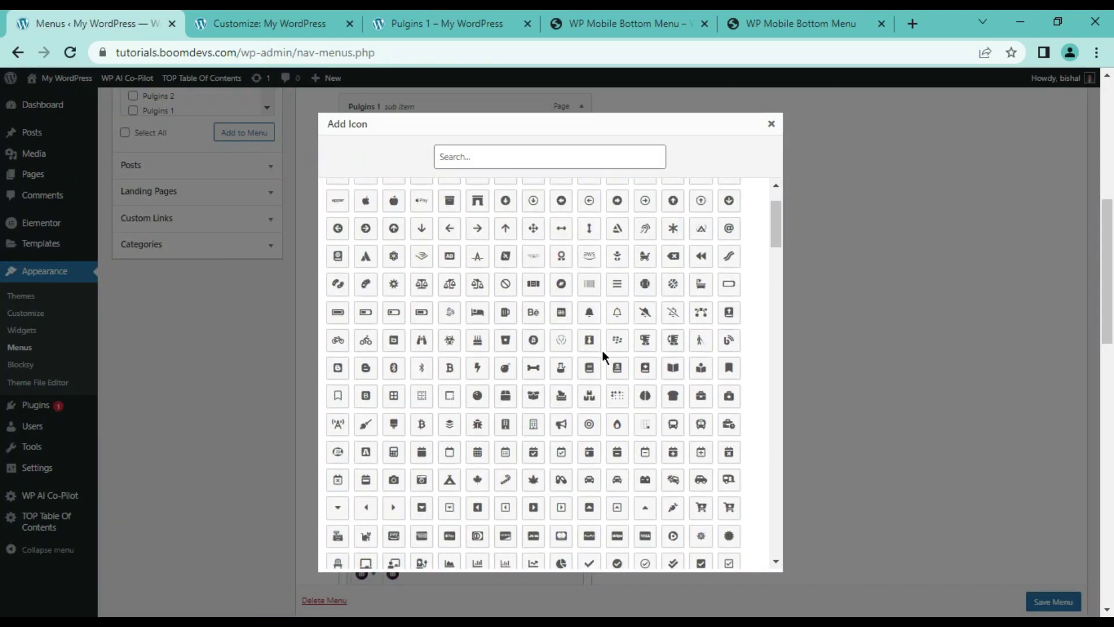
scroll(581, 395, down, 3)
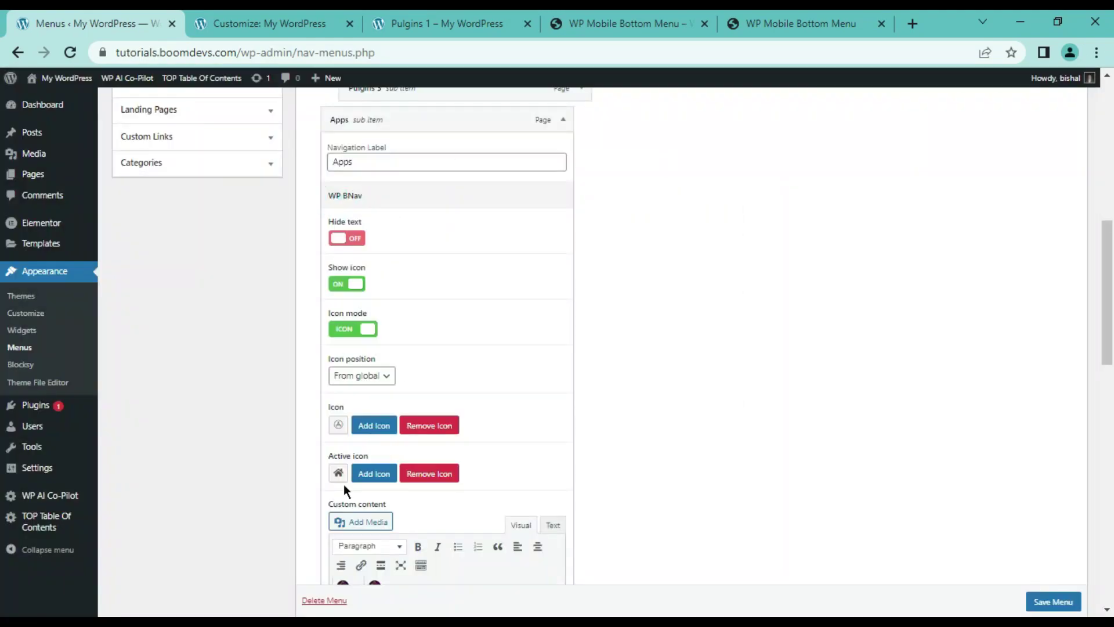
Step: Choose the active icon for the Apps sub item
scroll(383, 325, down, 2)
click(383, 298)
scroll(486, 458, down, 6)
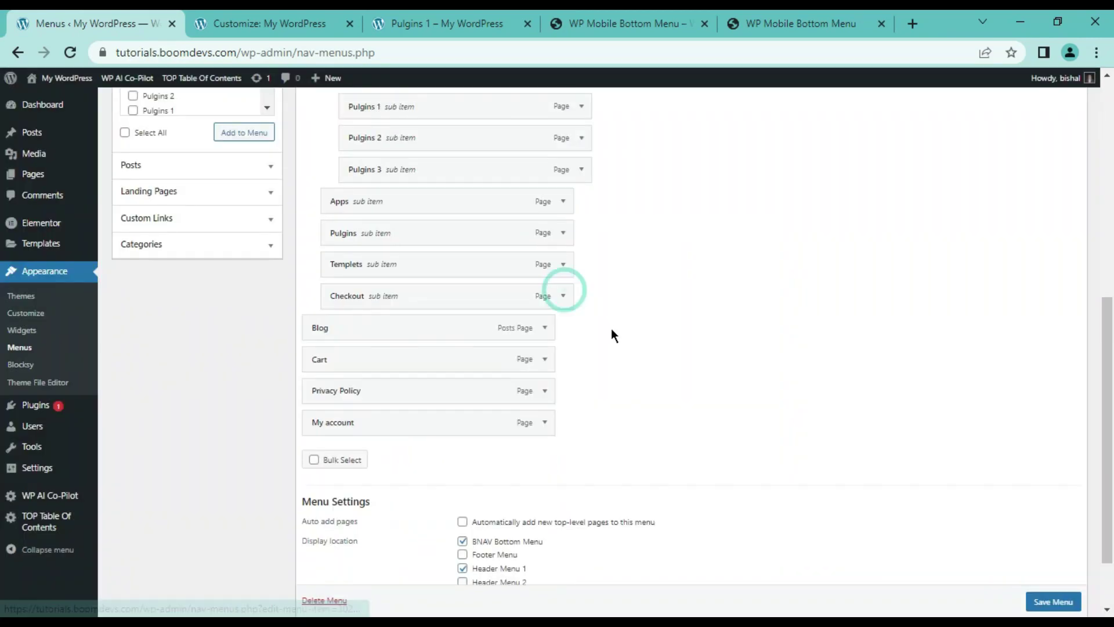
Step: Review the menu structure with all items collapsed and save the Tutorial menu
scroll(638, 377, up, 3)
scroll(688, 423, up, 1)
scroll(623, 308, down, 1)
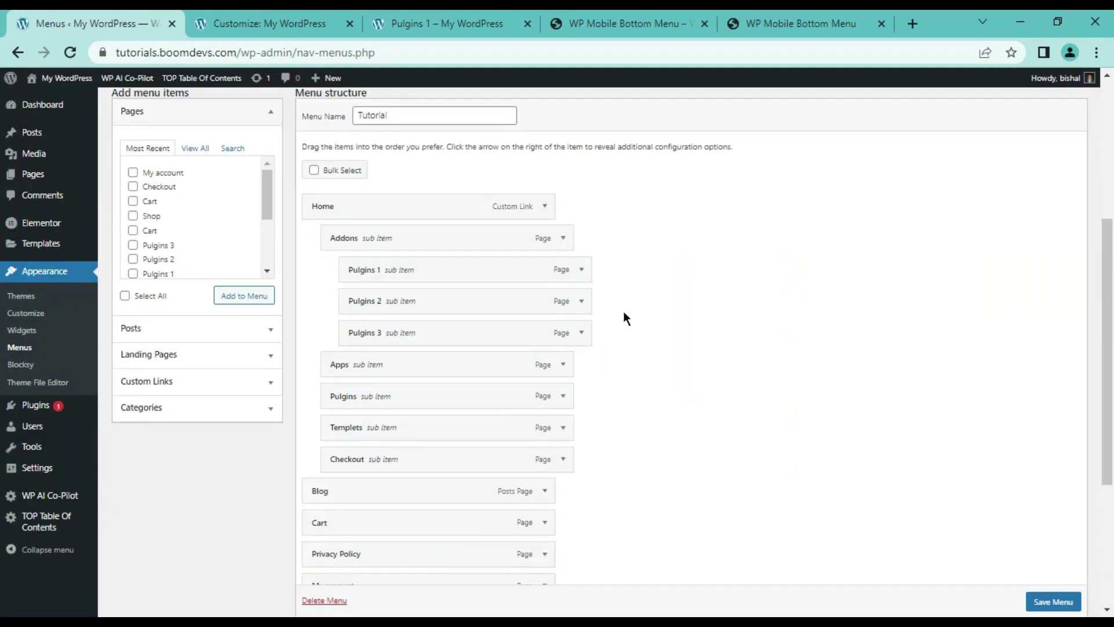
scroll(1044, 595, down, 1)
click(1047, 598)
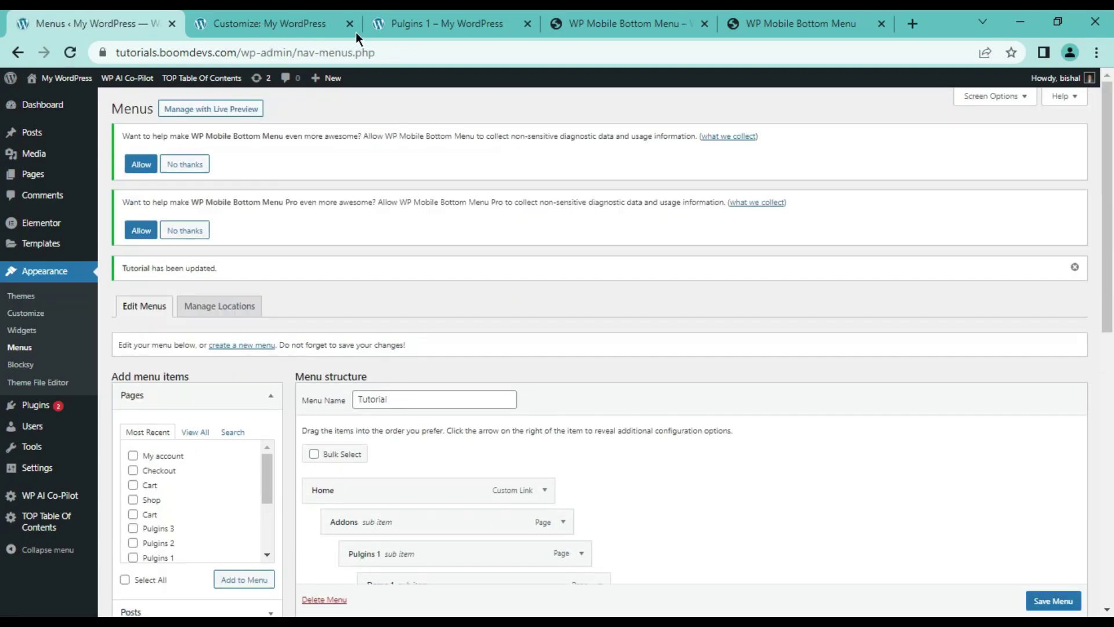
Step: Reload the live Pulgins 1 page and examine the icons in the bottom menu and its sub menus
click(401, 23)
click(72, 52)
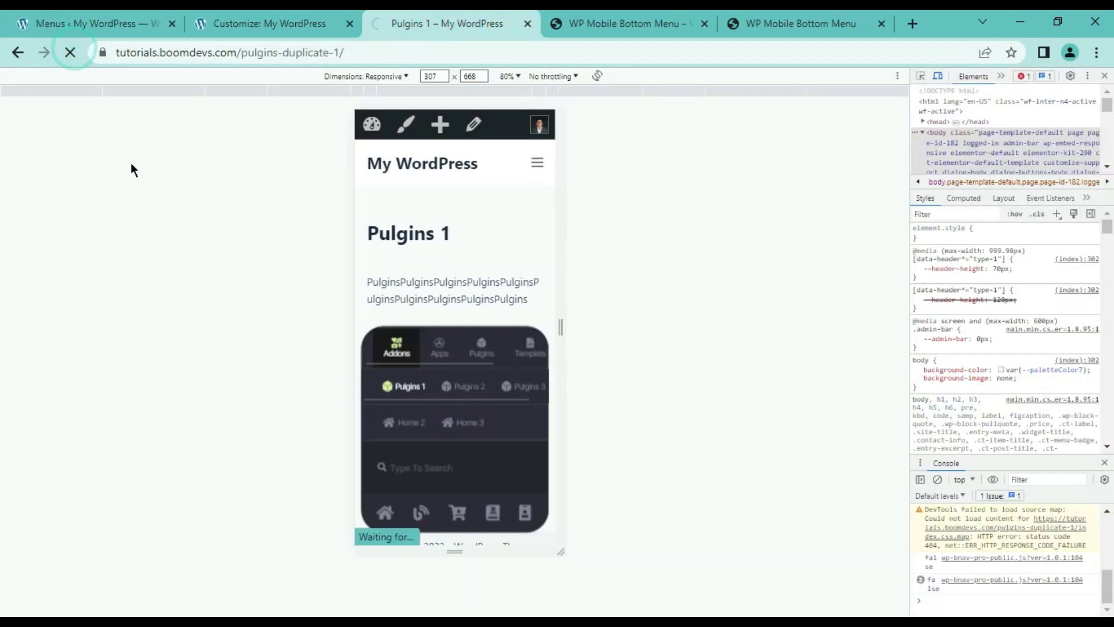
click(512, 510)
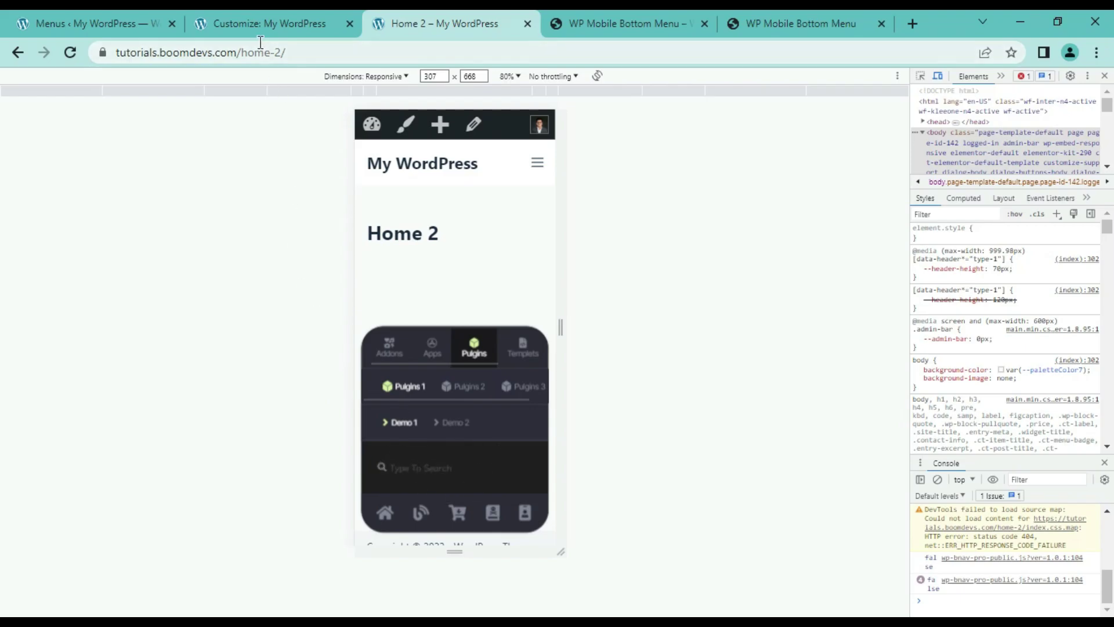
Step: Return to the customizer, open the WP BNav Search box settings, and enlarge the page view
click(257, 24)
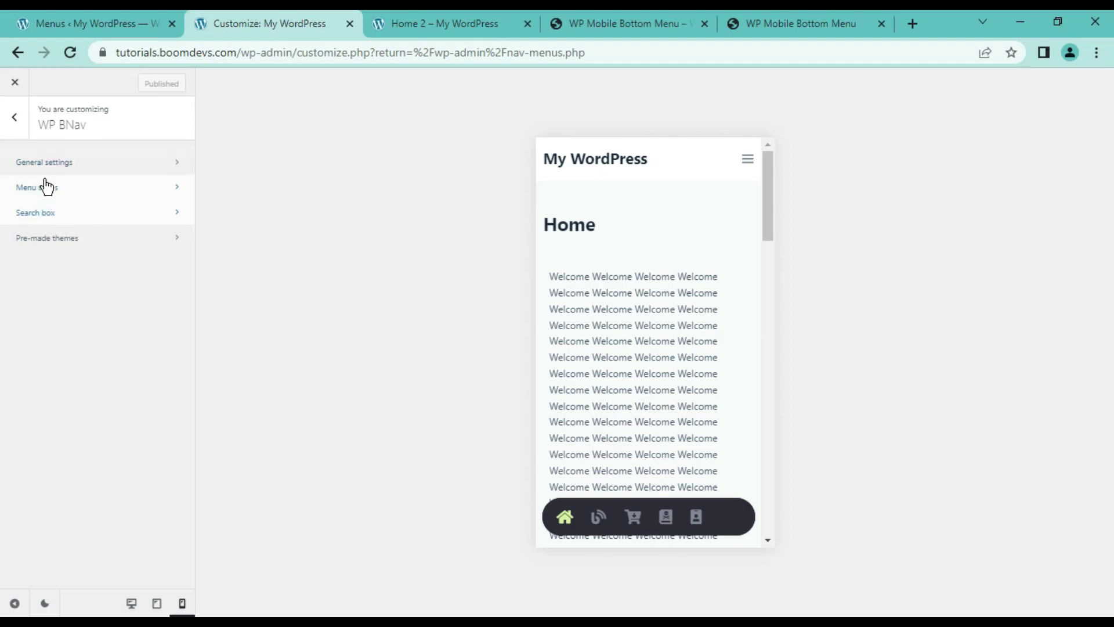
click(58, 213)
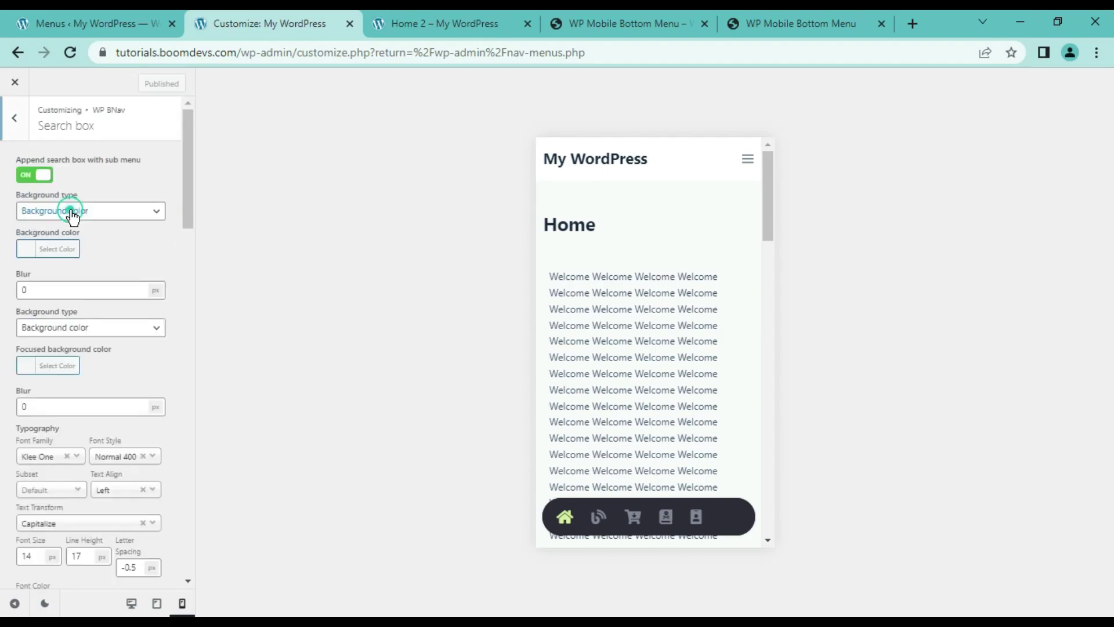
key(ctrl+plus)
Step: Keep the search box's background type as Background color, choose yellow, publish, and view the live Apps page
click(148, 239)
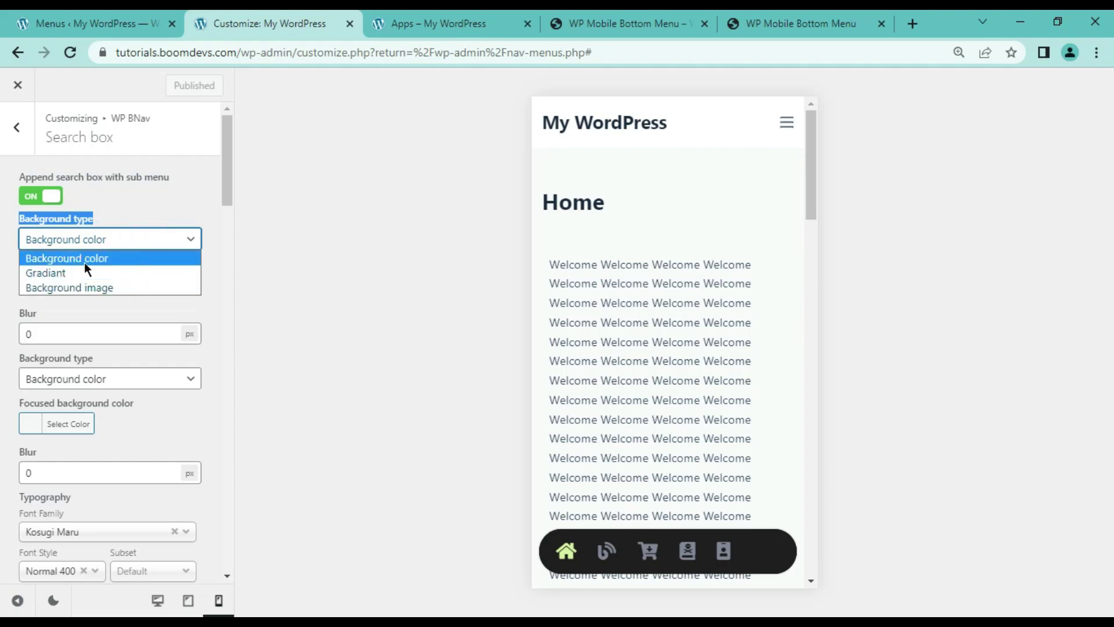
click(64, 258)
click(37, 284)
click(98, 445)
click(199, 85)
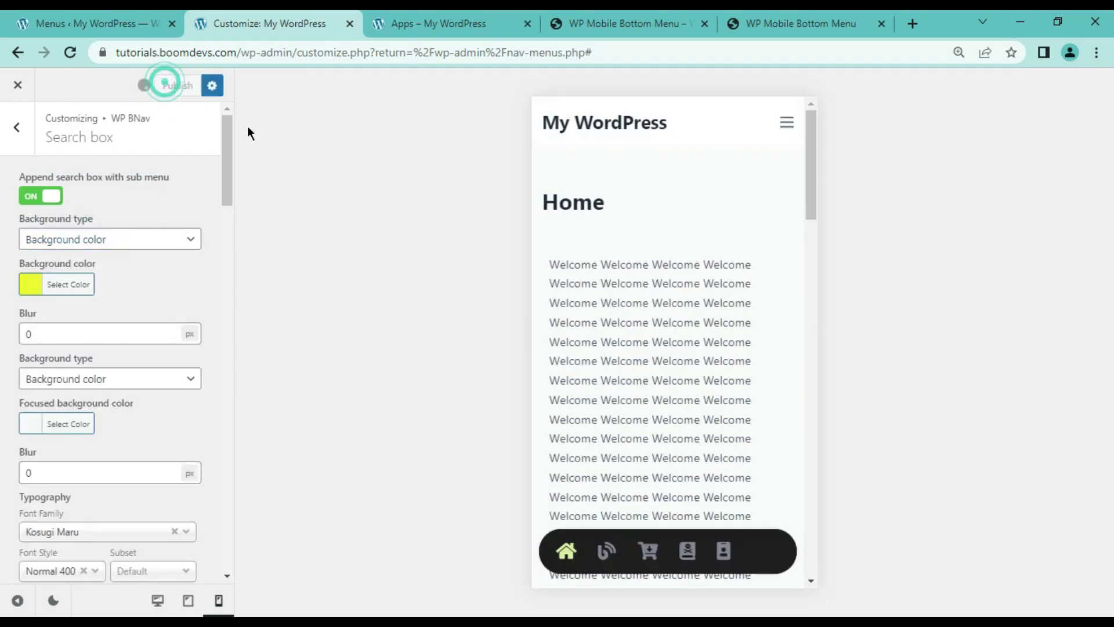
click(441, 24)
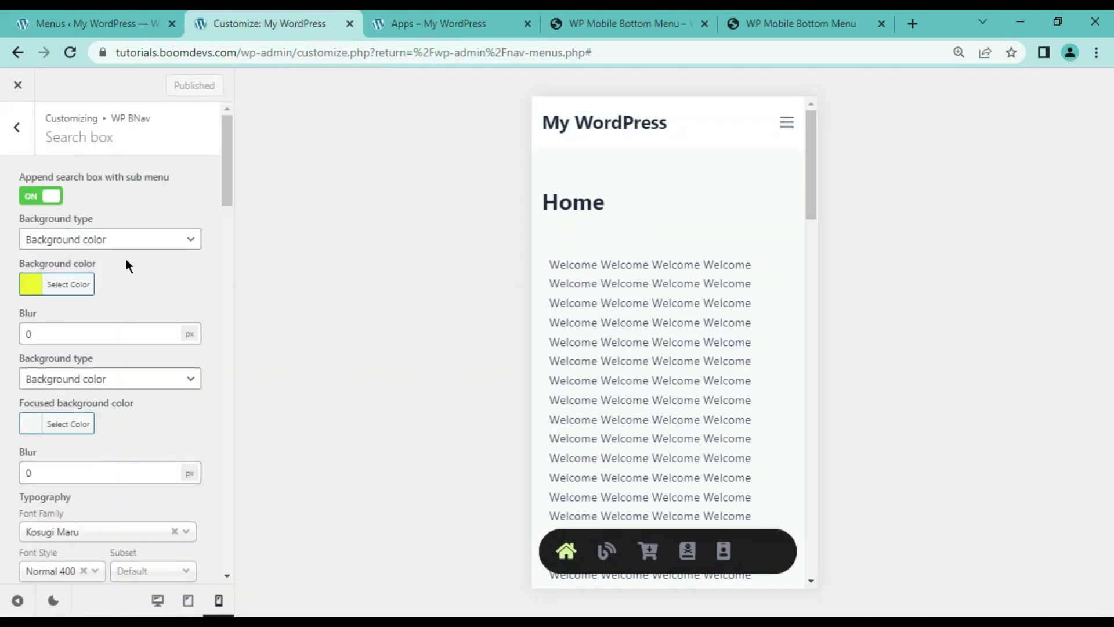
Step: Set the search box's background color to dark grey by pasting the copied color value, and view it on the live Apps page
click(64, 285)
click(120, 282)
key(super+v)
click(164, 413)
click(251, 192)
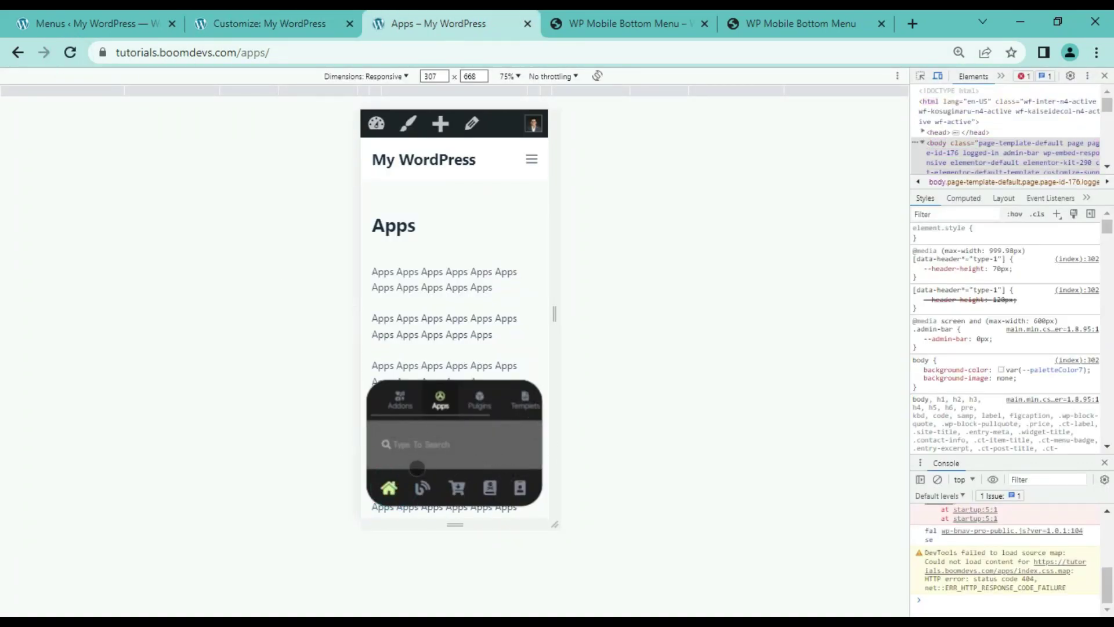
Step: In the customizer, set the search box's focused background color to white and publish the change
click(279, 30)
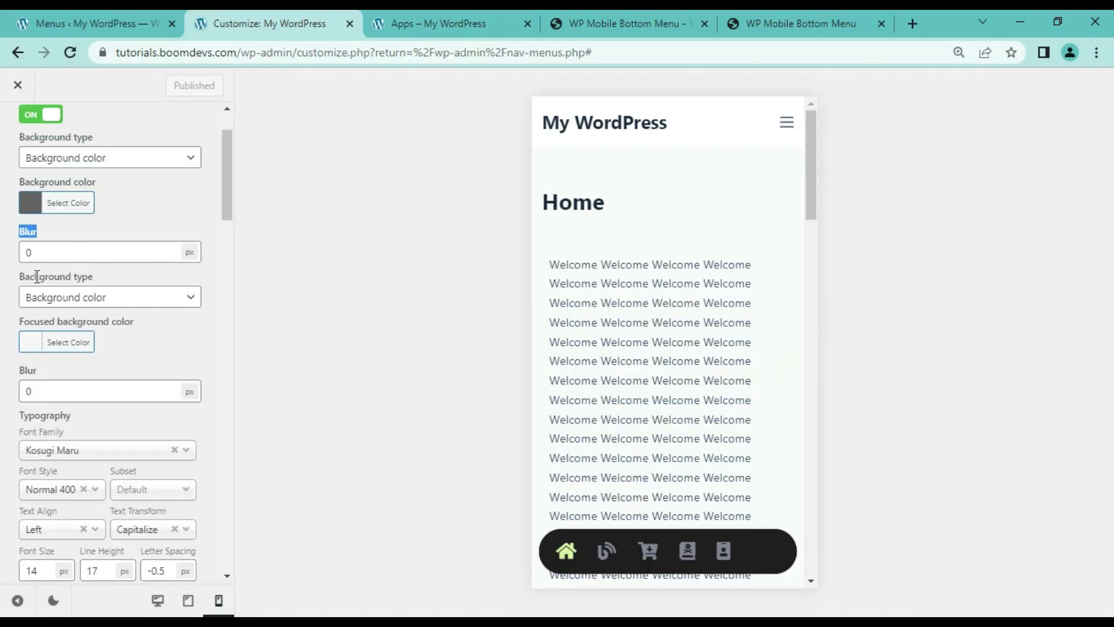
drag(21, 272, 81, 272)
scroll(142, 304, up, 2)
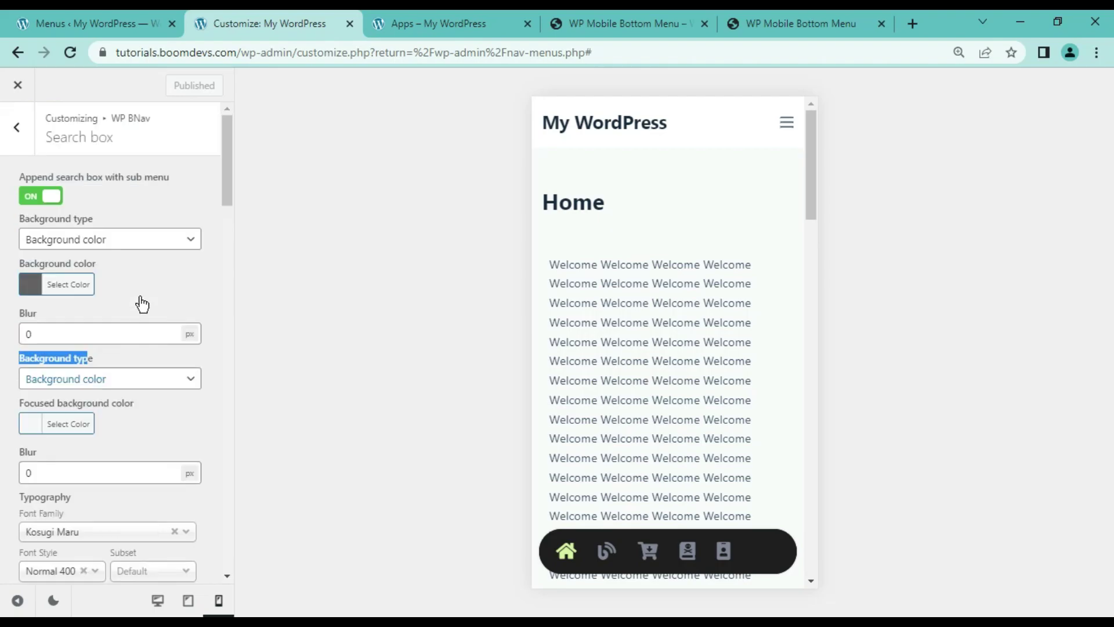
scroll(140, 297, down, 2)
drag(19, 320, 51, 321)
click(58, 342)
drag(117, 464, 112, 399)
click(112, 454)
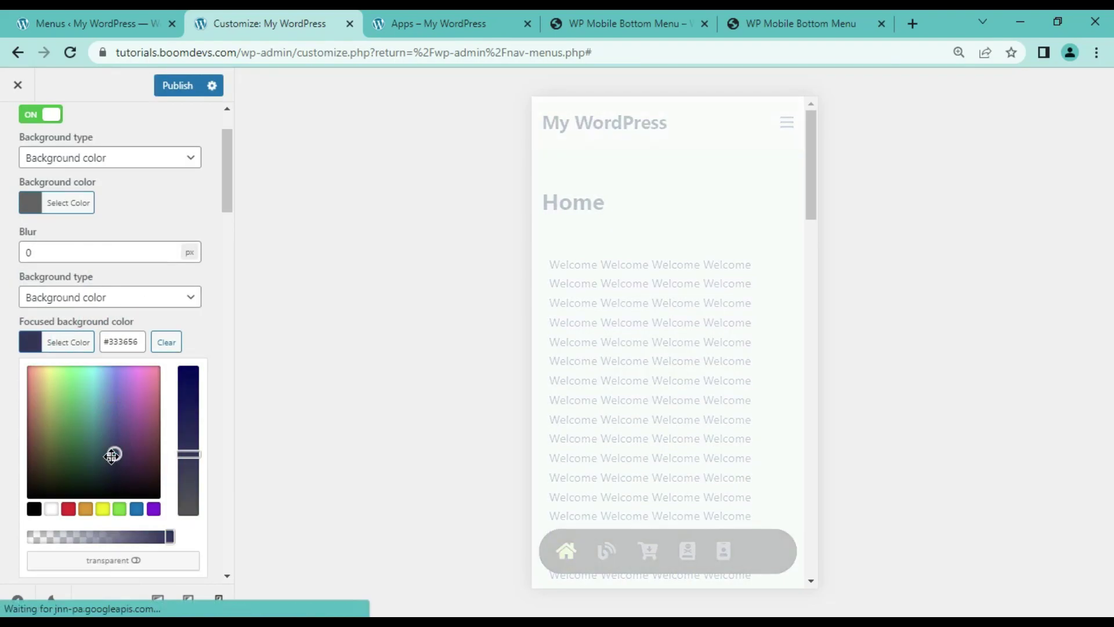
click(51, 509)
click(174, 85)
Step: Reload the live Apps page and focus the bottom menu's search field to examine its focused background
click(413, 26)
key(F5)
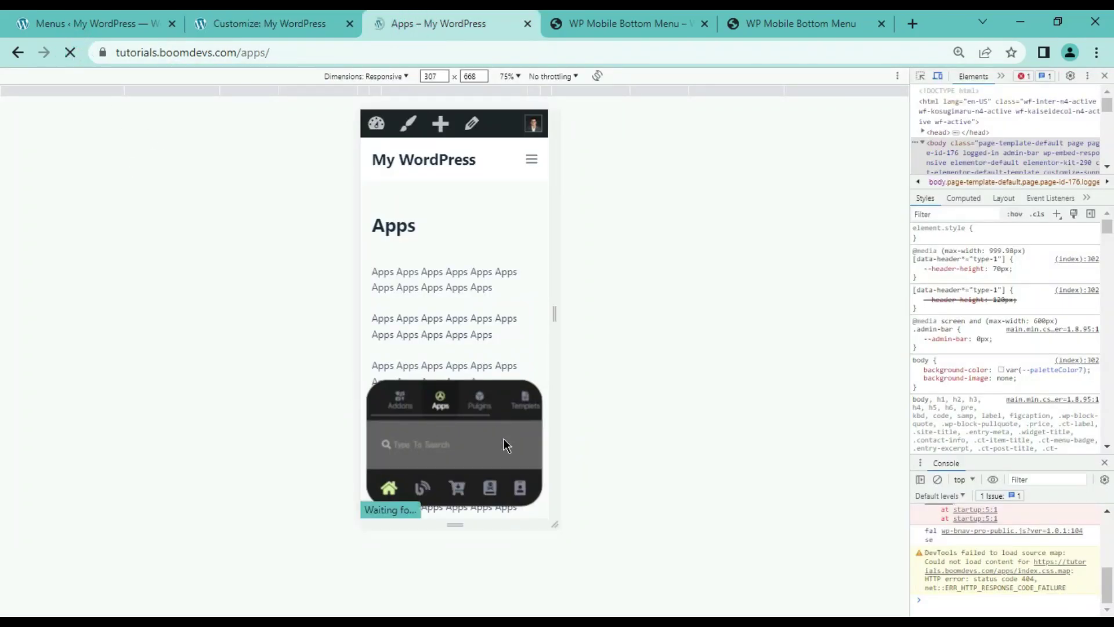
click(455, 454)
click(256, 23)
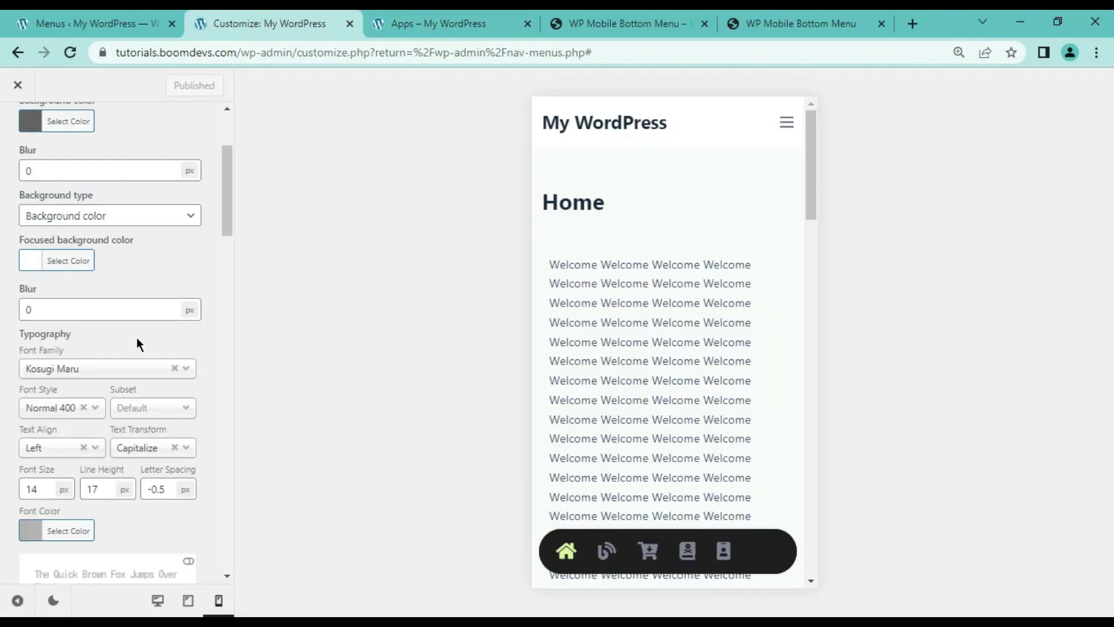
Step: Set the blur for the search box's focused background to 7.5 px
drag(38, 310, 4, 308)
text(7.5)
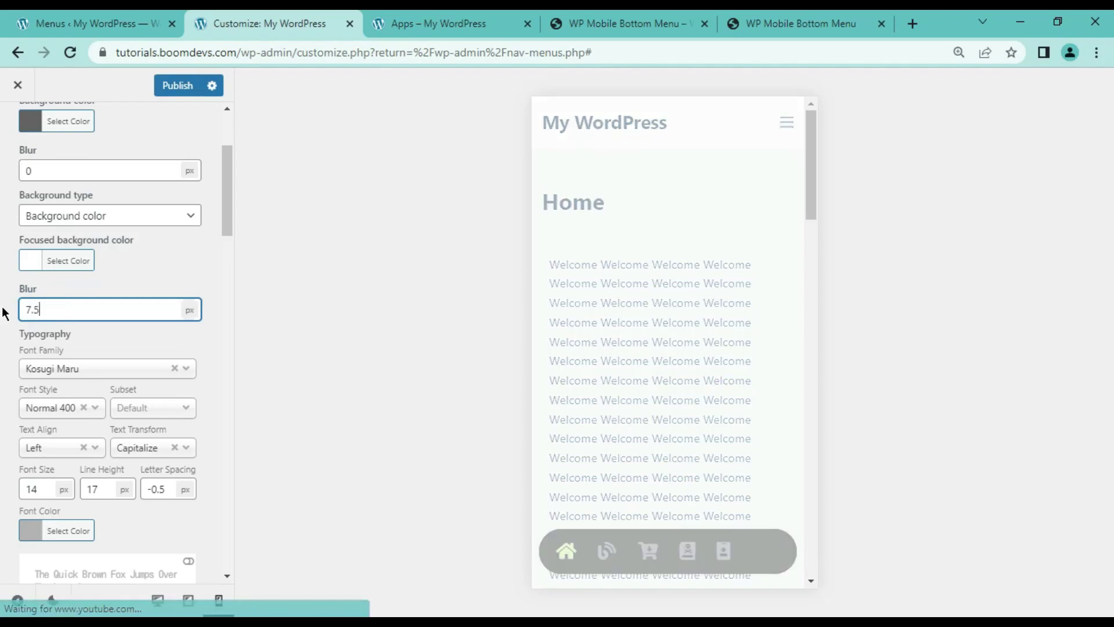
click(148, 288)
Step: Set the search box typography's font family to Kumar One and publish the changes
scroll(76, 322, down, 2)
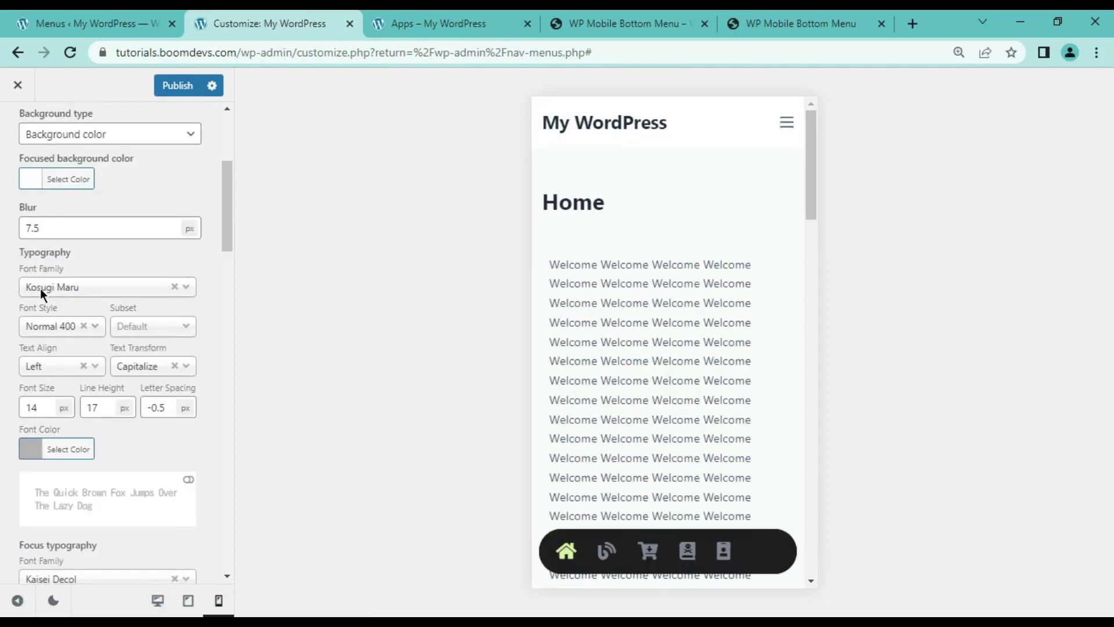
drag(17, 255, 65, 262)
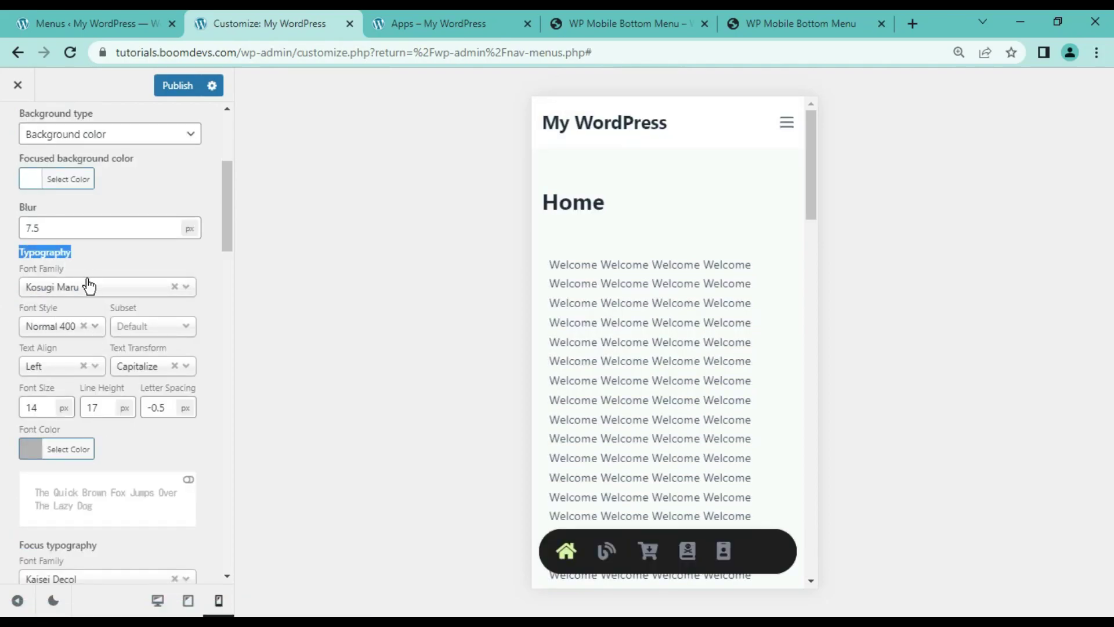
click(68, 287)
scroll(99, 441, down, 2)
click(99, 443)
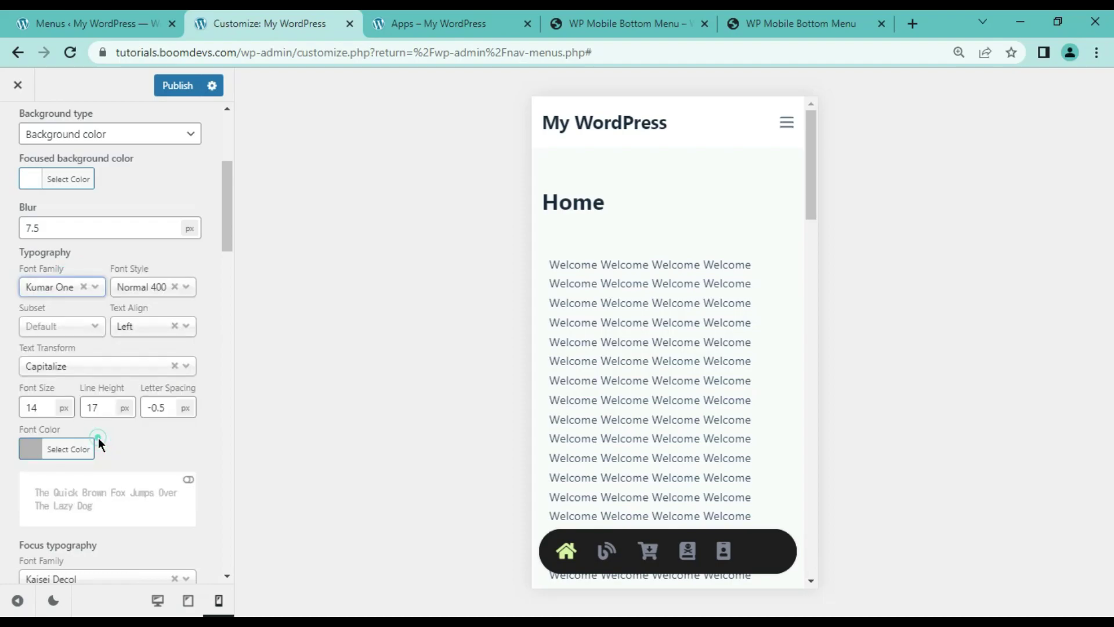
click(174, 89)
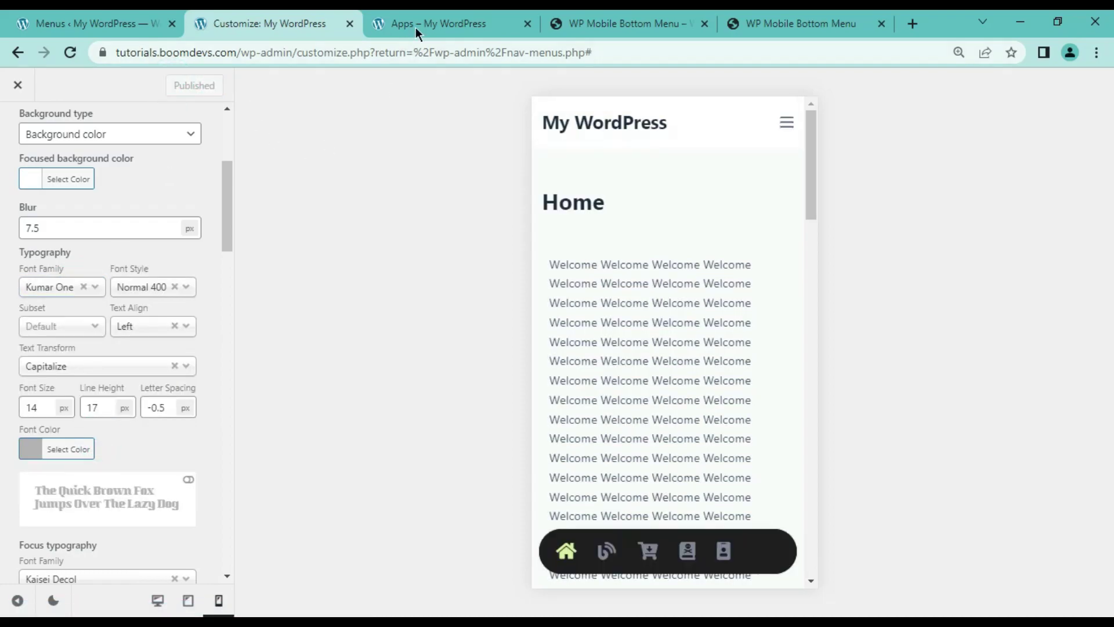
Step: Reload the live Apps page and examine the search box's placeholder font
click(413, 26)
click(70, 53)
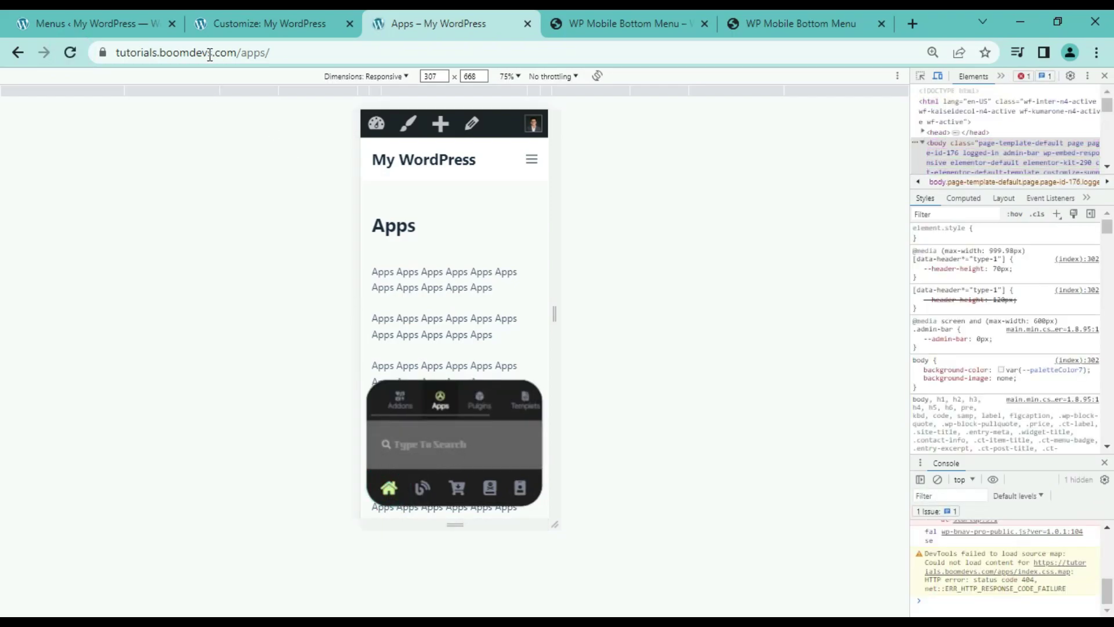
click(236, 13)
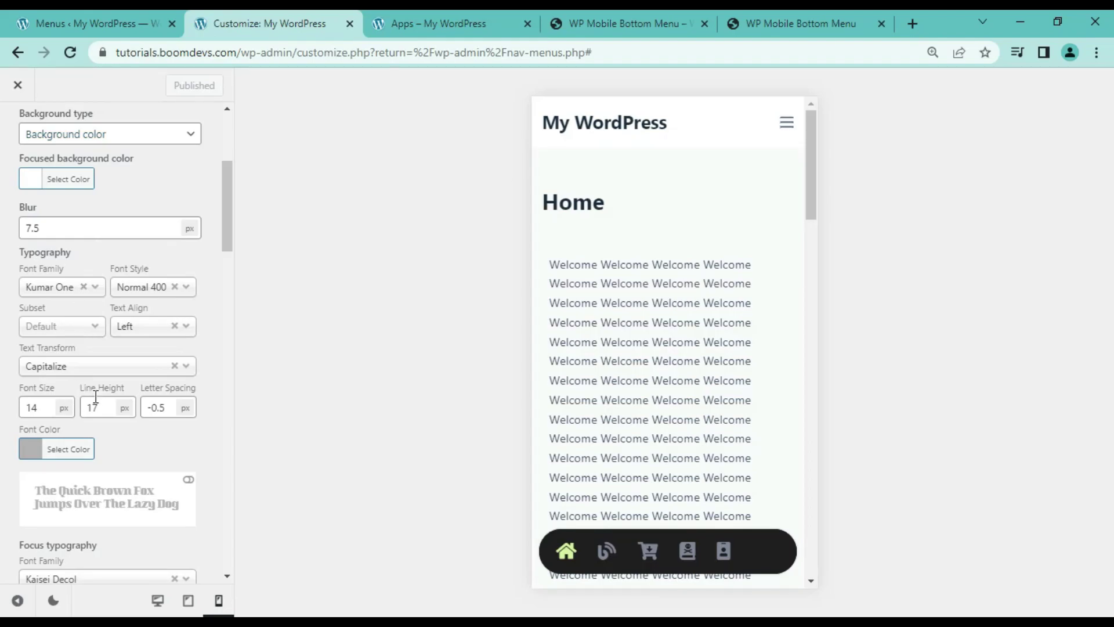
Step: Set the search box's focus typography font family to Koh Santepheap and publish the change
scroll(116, 407, down, 3)
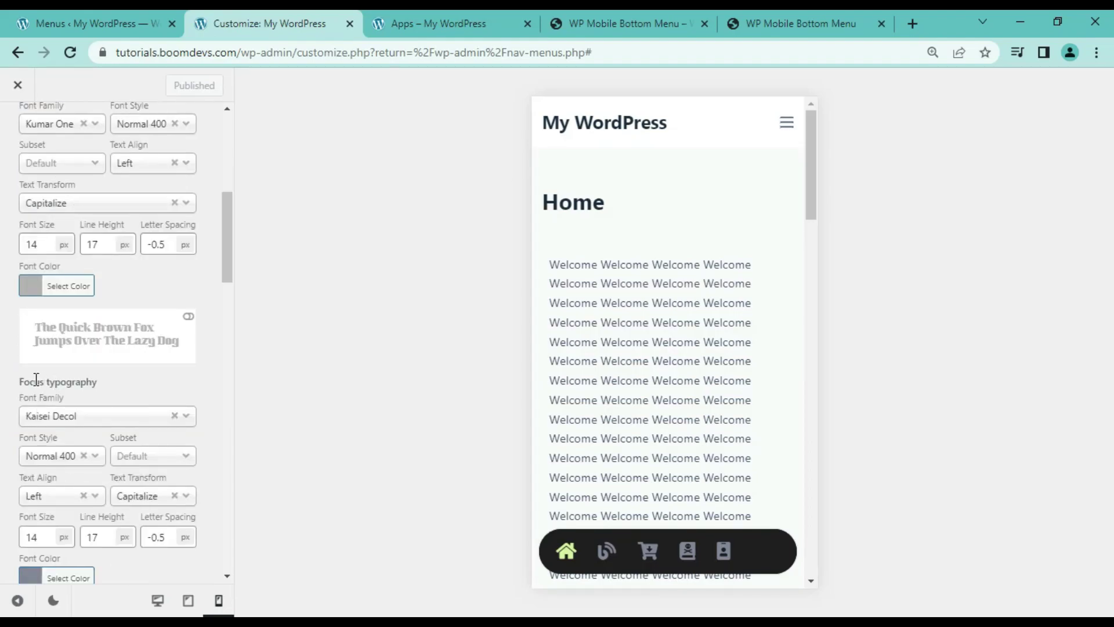
scroll(118, 385, down, 2)
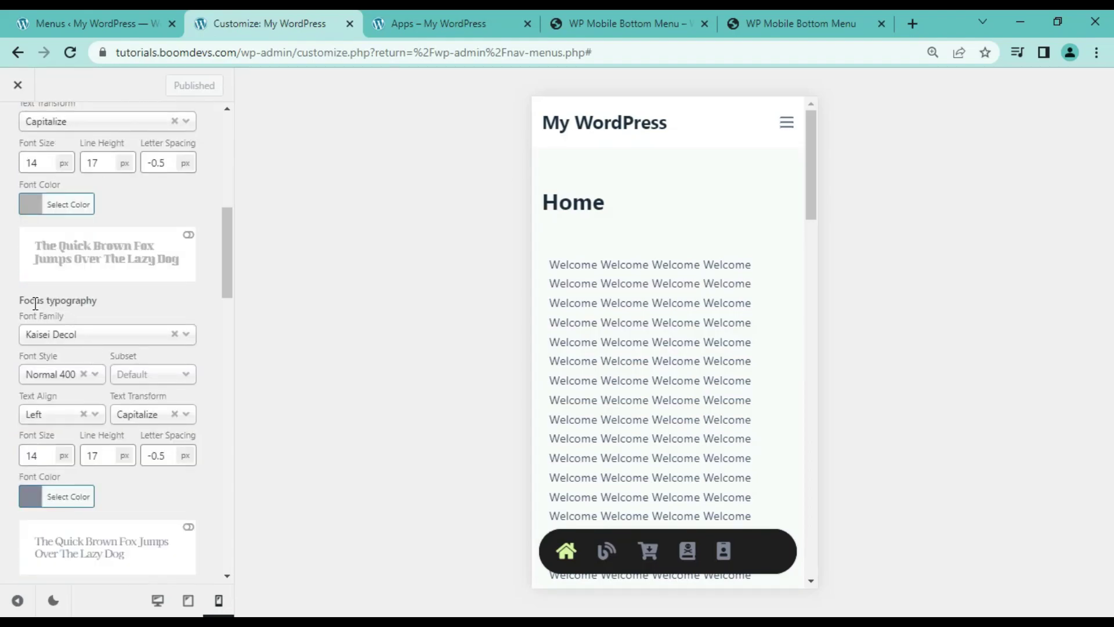
click(87, 341)
scroll(76, 464, down, 2)
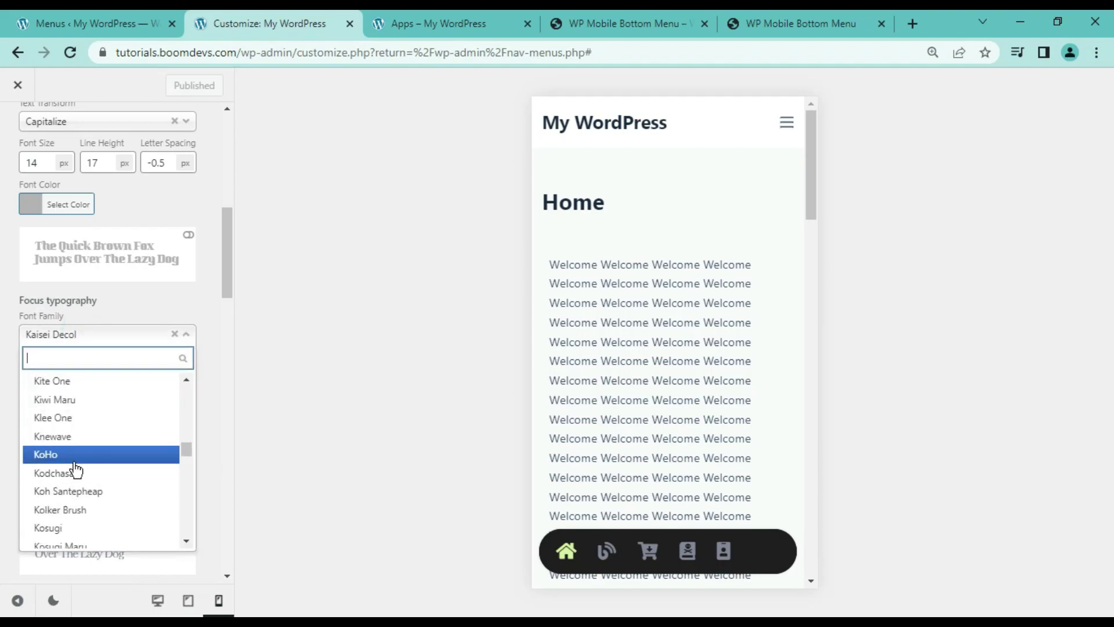
click(73, 456)
click(178, 85)
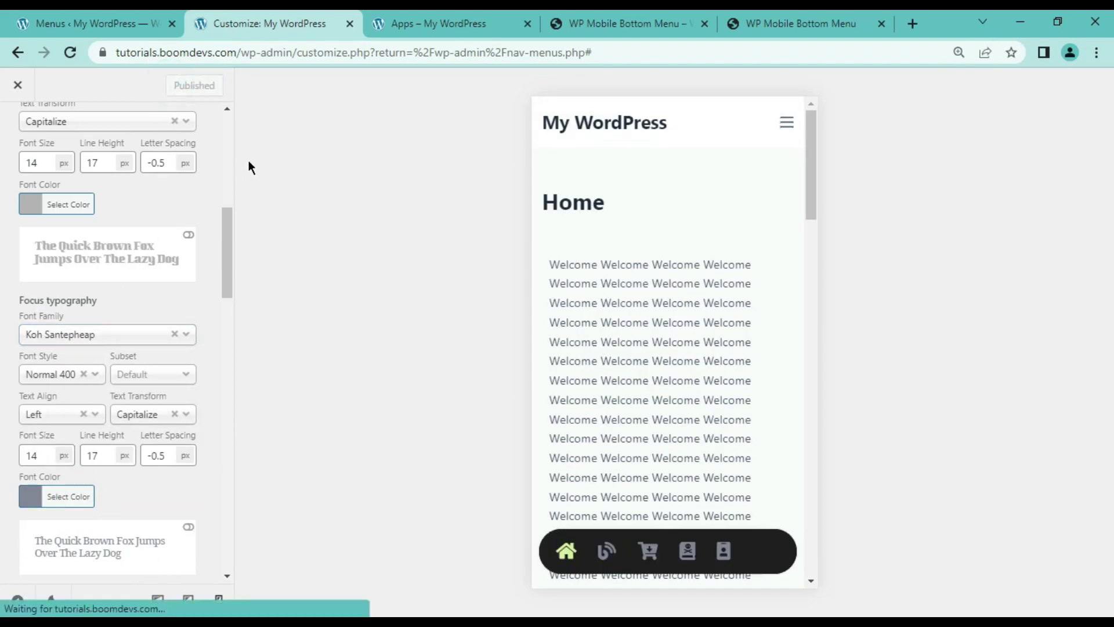
Step: Reload the live Apps page and examine the search field's font while it is focused
click(441, 23)
click(70, 52)
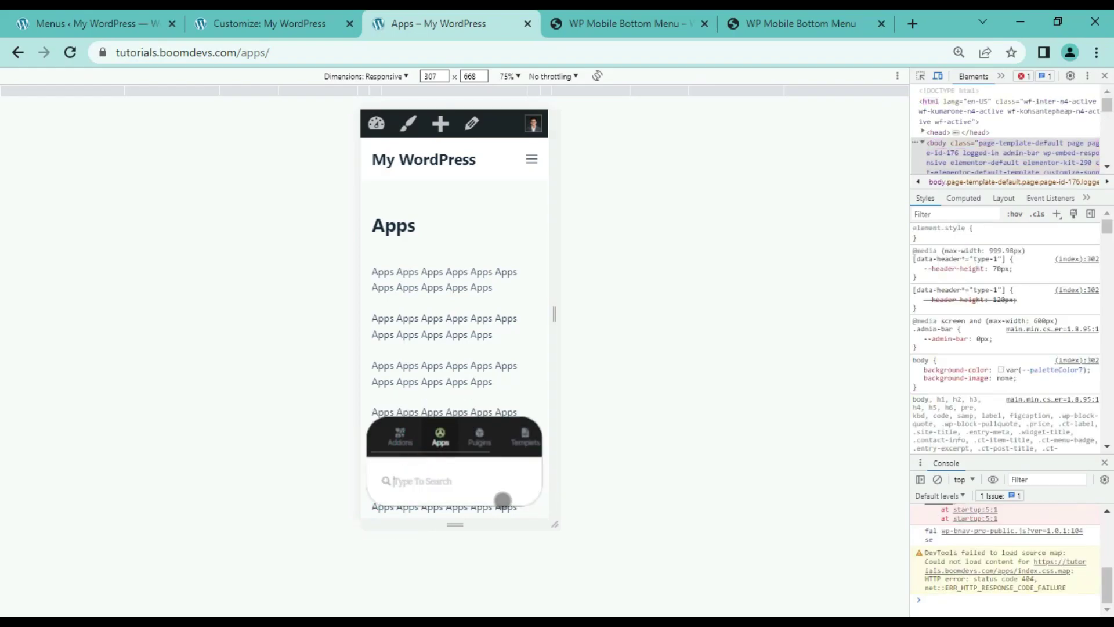
click(255, 23)
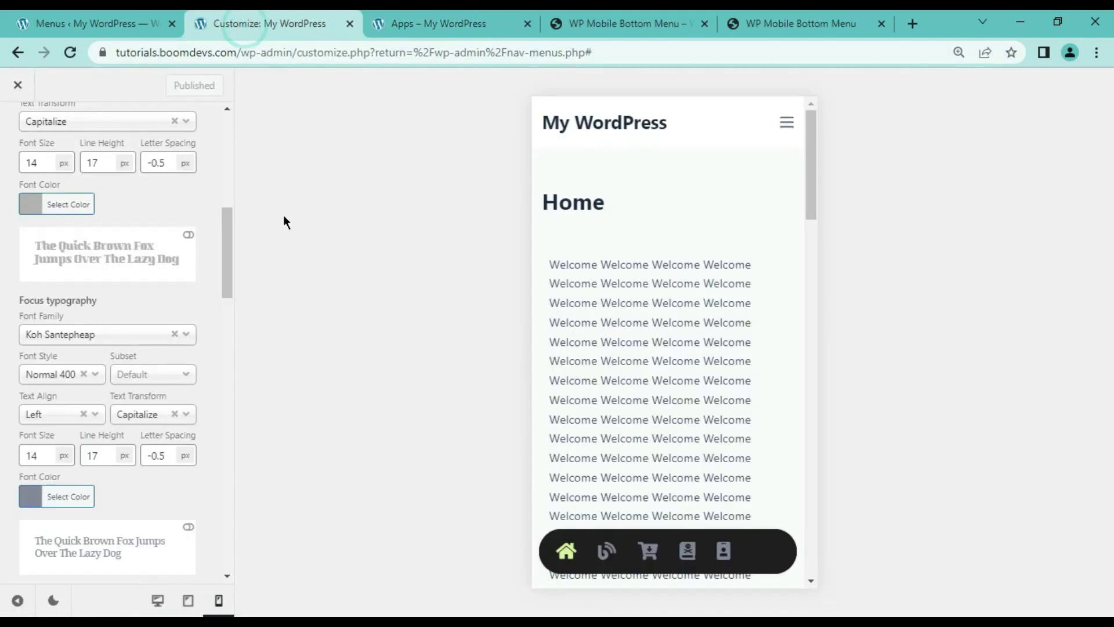
Step: Choose a new font color for the search box's focus typography, publish it, and check the focused search field on the live Apps page
scroll(112, 387, down, 1)
click(29, 413)
scroll(92, 458, down, 3)
drag(105, 361, 109, 370)
click(189, 357)
click(177, 85)
click(387, 25)
click(70, 52)
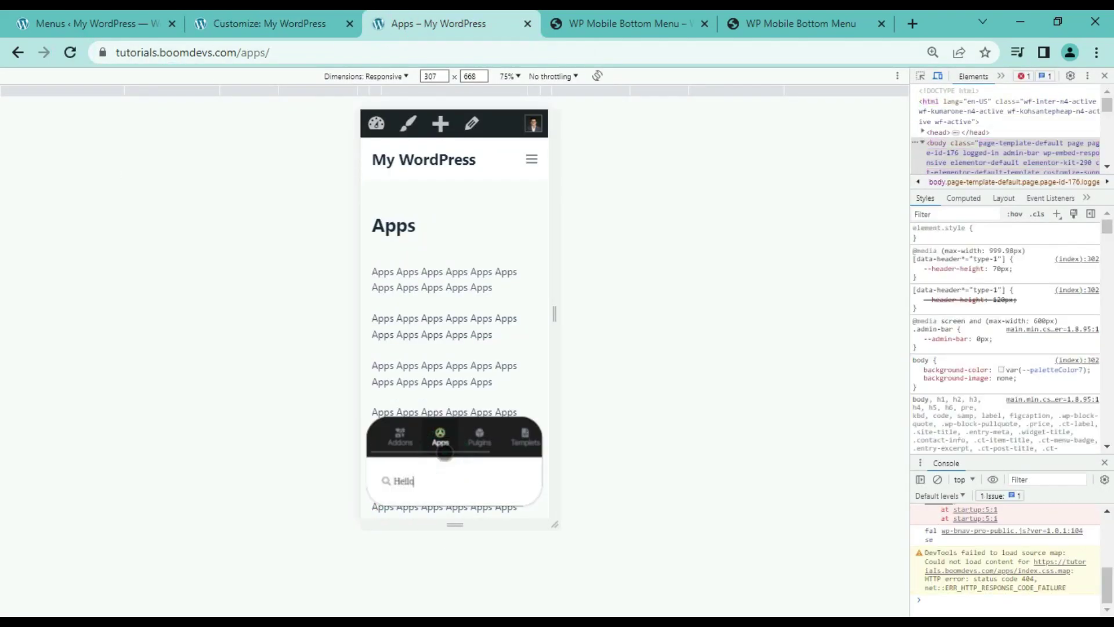
Step: Examine the search box's border and focus border settings in the Customizer
key(ctrl+shift+Tab)
drag(20, 305, 92, 312)
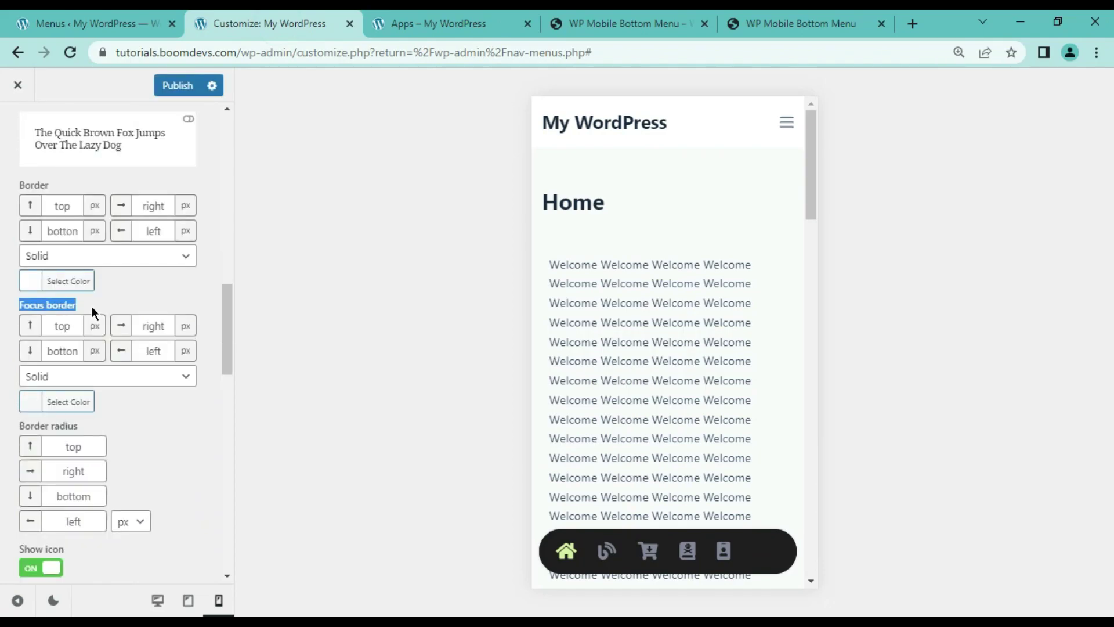
click(101, 296)
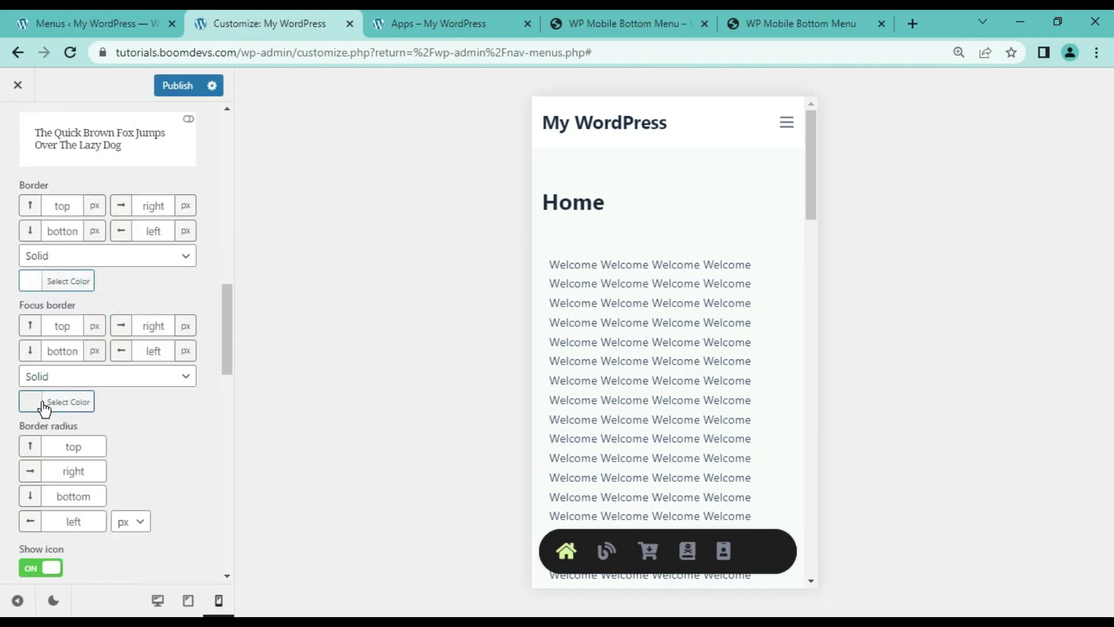
Step: Set the search box's border radius to 30 px on all four sides and publish the change
scroll(118, 393, down, 1)
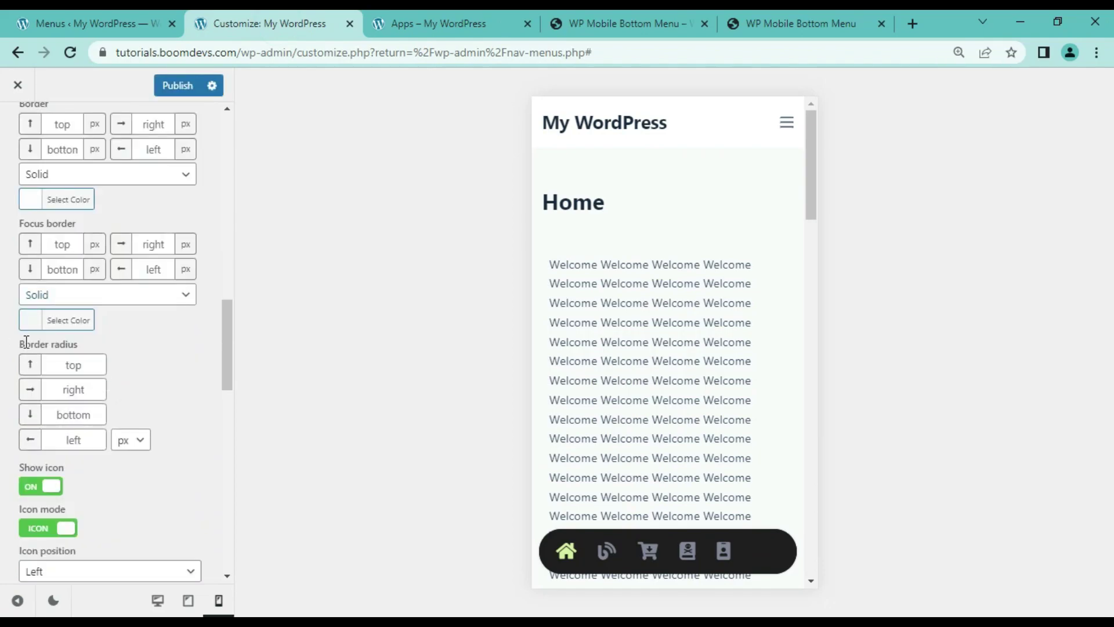
drag(20, 343, 68, 347)
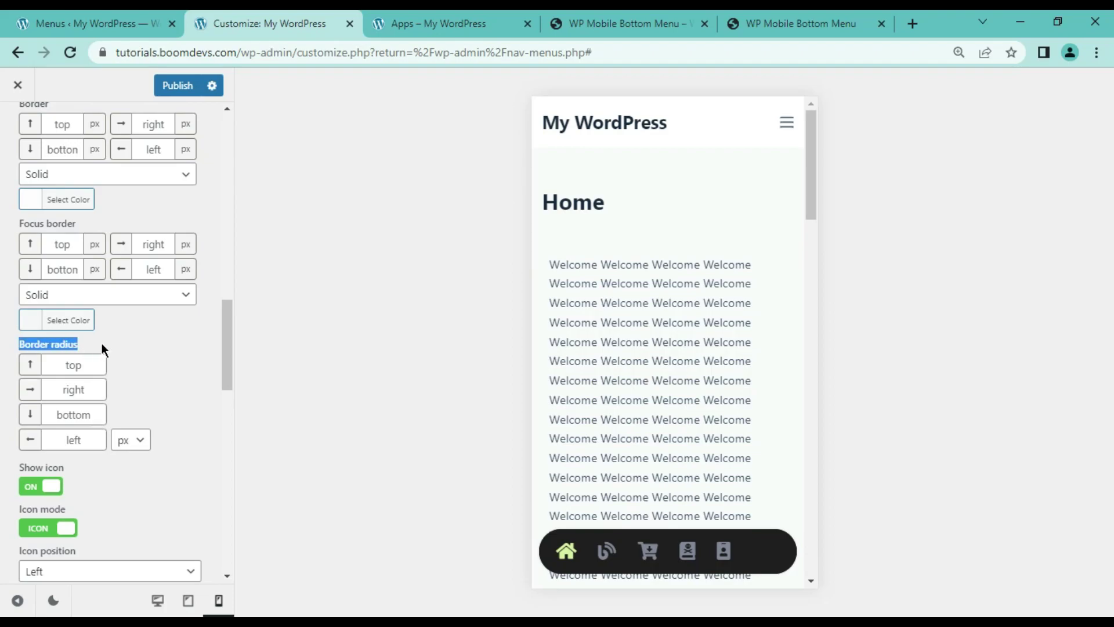
click(65, 367)
text(30)
key(Tab)
text(30)
key(Tab)
text(30)
key(Tab)
text(30)
click(177, 86)
click(412, 24)
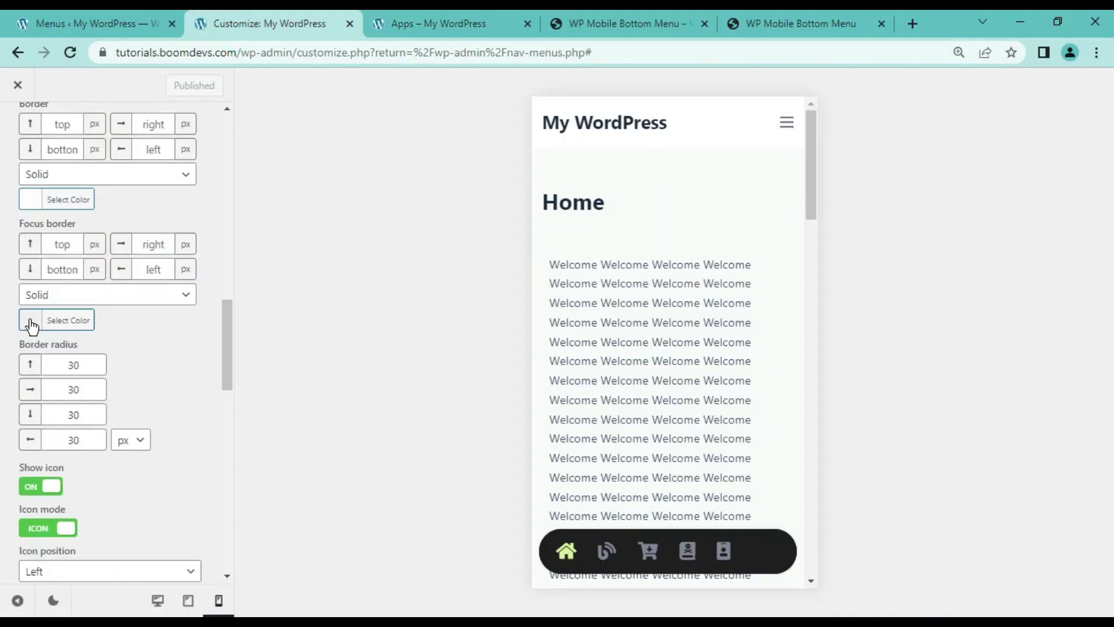
click(32, 202)
click(147, 226)
click(182, 194)
Step: Set the search box's border radius to 50 px on all four sides and publish the change
text(50)
key(Tab)
text(50)
key(Tab)
text(50)
key(Tab)
text(50)
click(174, 85)
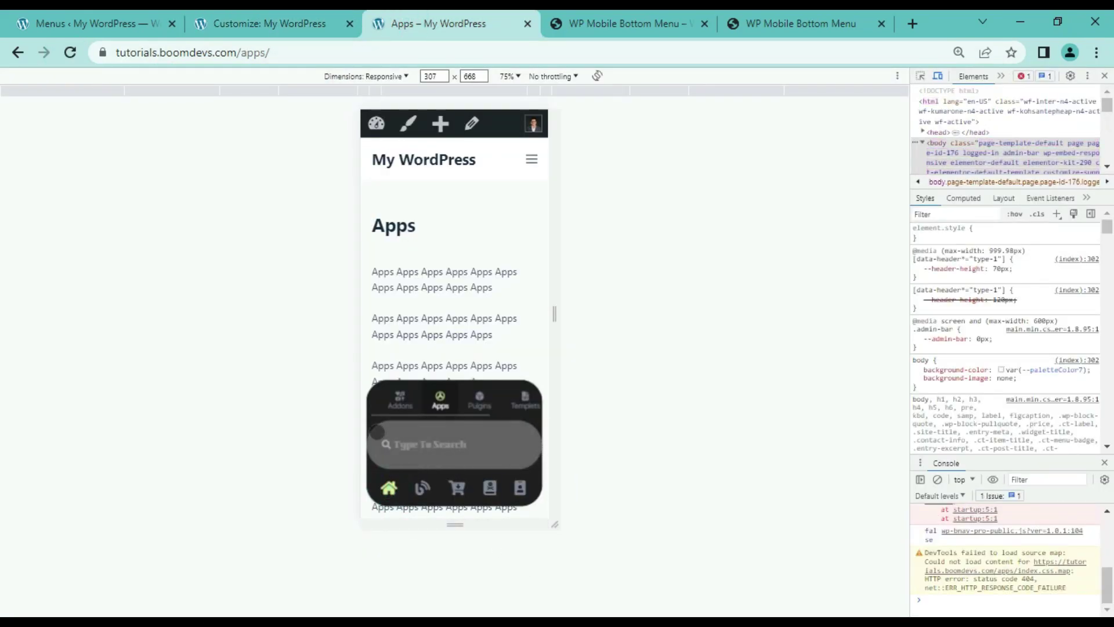
Step: Set the search box's border radius to 55 px on all four sides, publish it, and reload the live Apps page
click(264, 24)
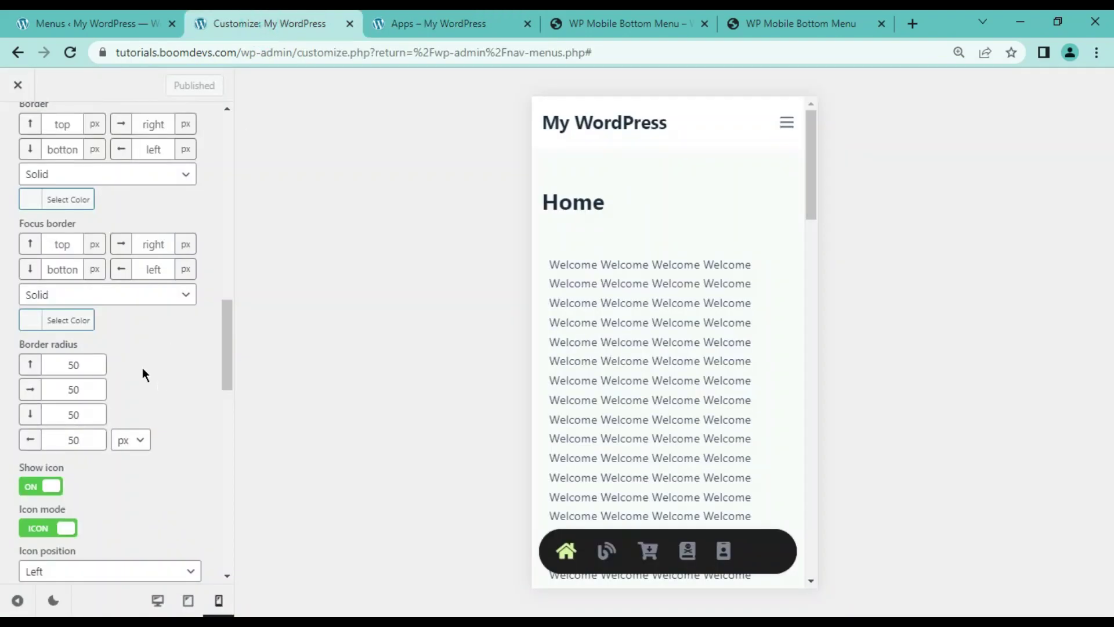
double_click(74, 364)
text(55)
key(Tab)
text(55)
key(Tab)
text(55	55)
click(175, 87)
click(436, 24)
key(F5)
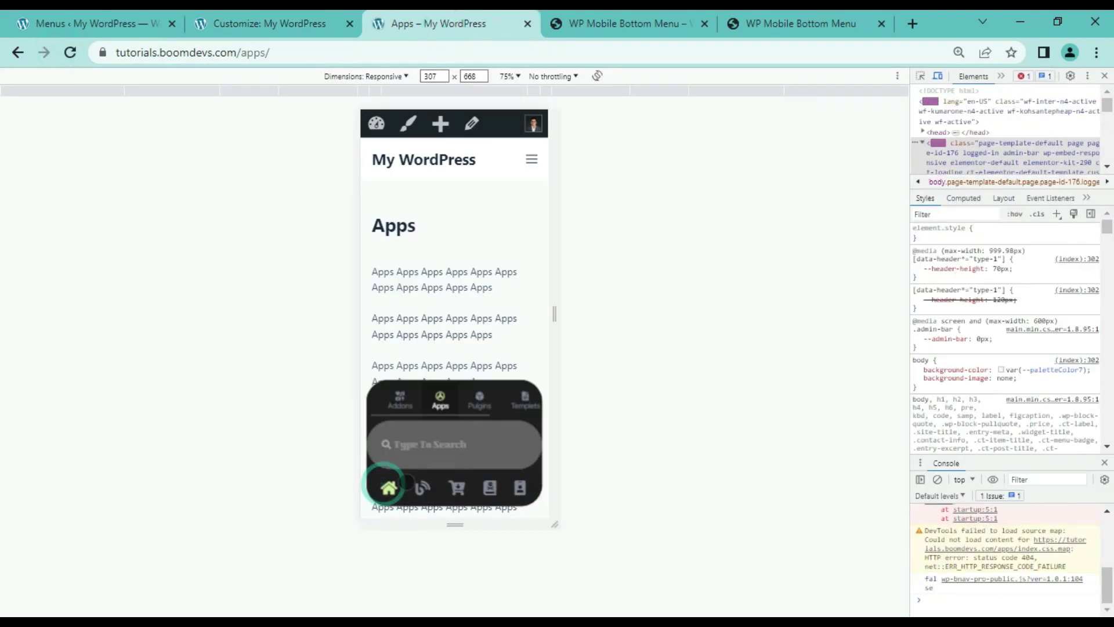
Step: Browse the icon library available for the search box icon and close it without choosing another icon
click(251, 24)
scroll(191, 344, down, 4)
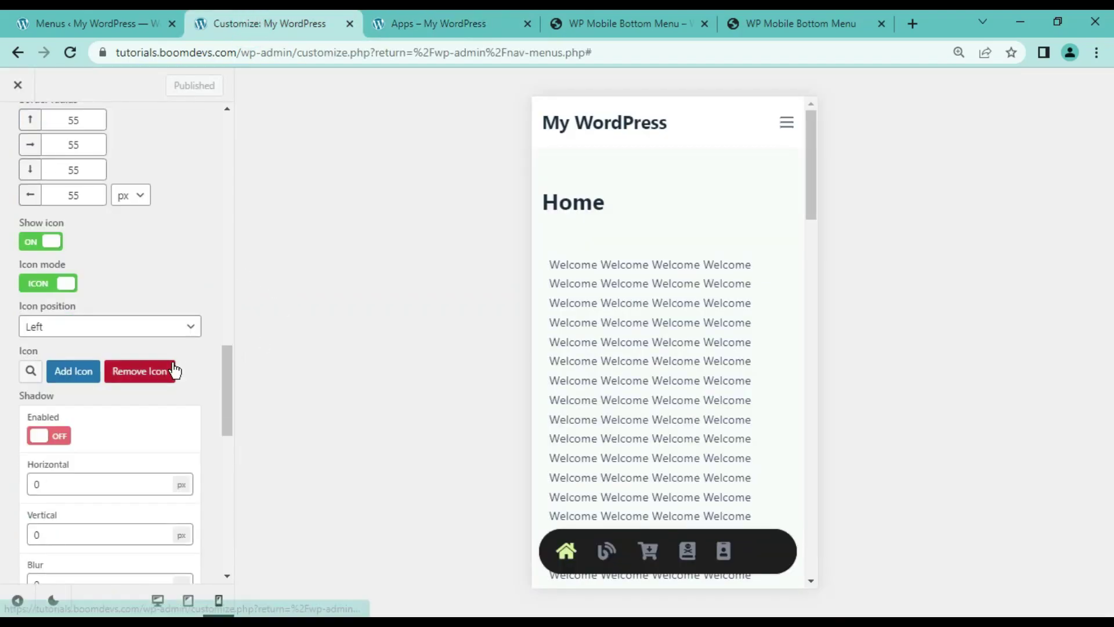
click(73, 371)
scroll(555, 379, down, 3)
scroll(675, 384, up, 20)
scroll(732, 246, down, 1)
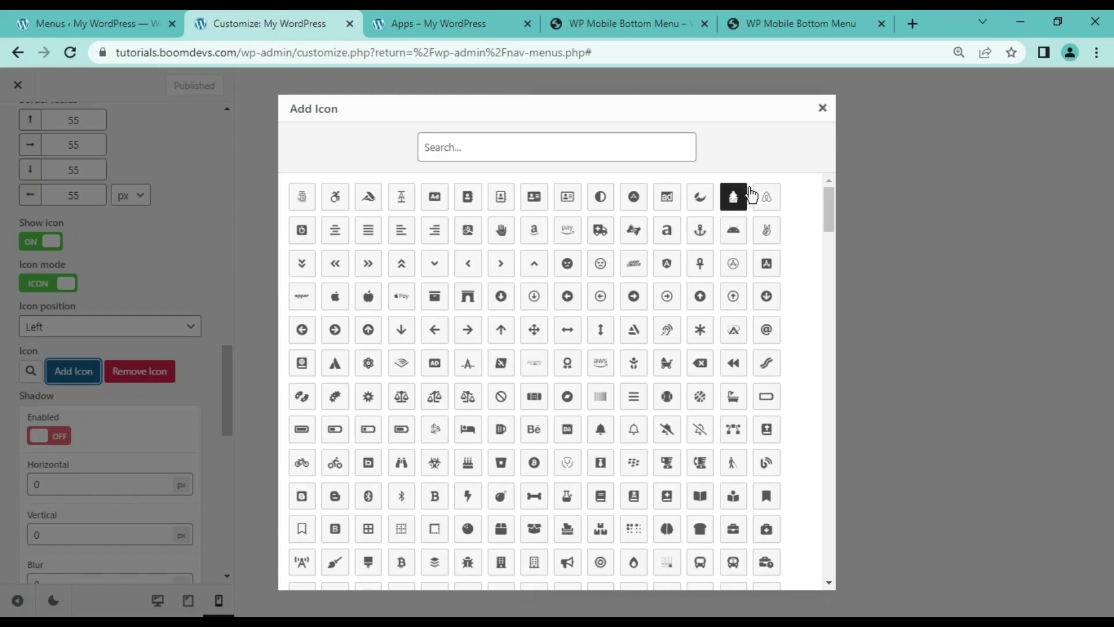
click(822, 108)
Step: Enable the search box shadow with a 1 px horizontal value, publish it, and reload the live Apps page
scroll(158, 430, down, 3)
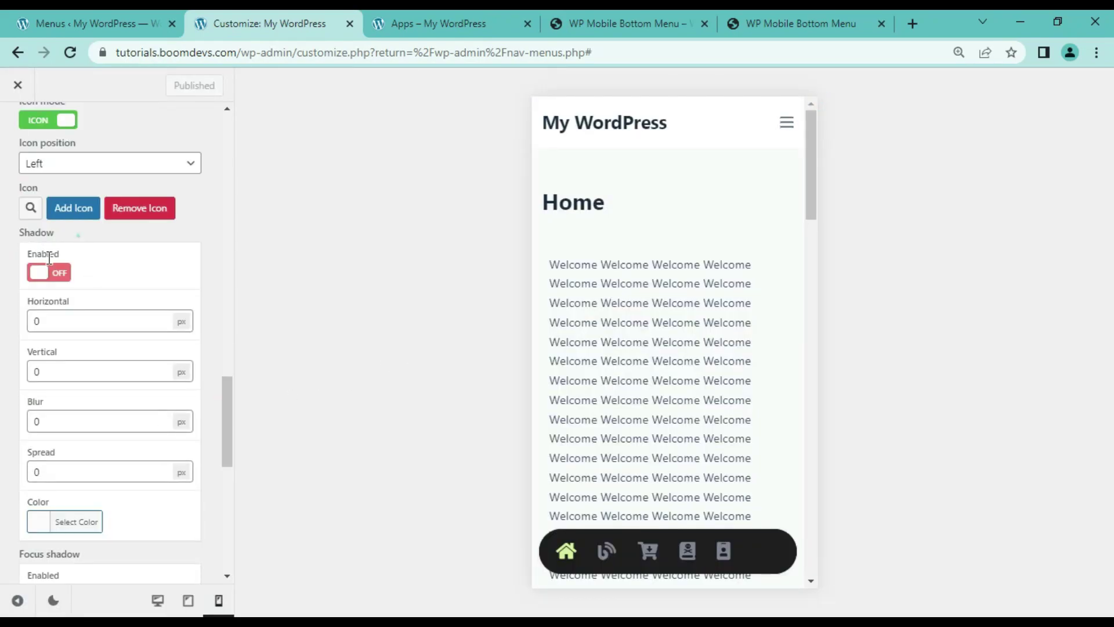
click(49, 271)
click(60, 317)
text(1)
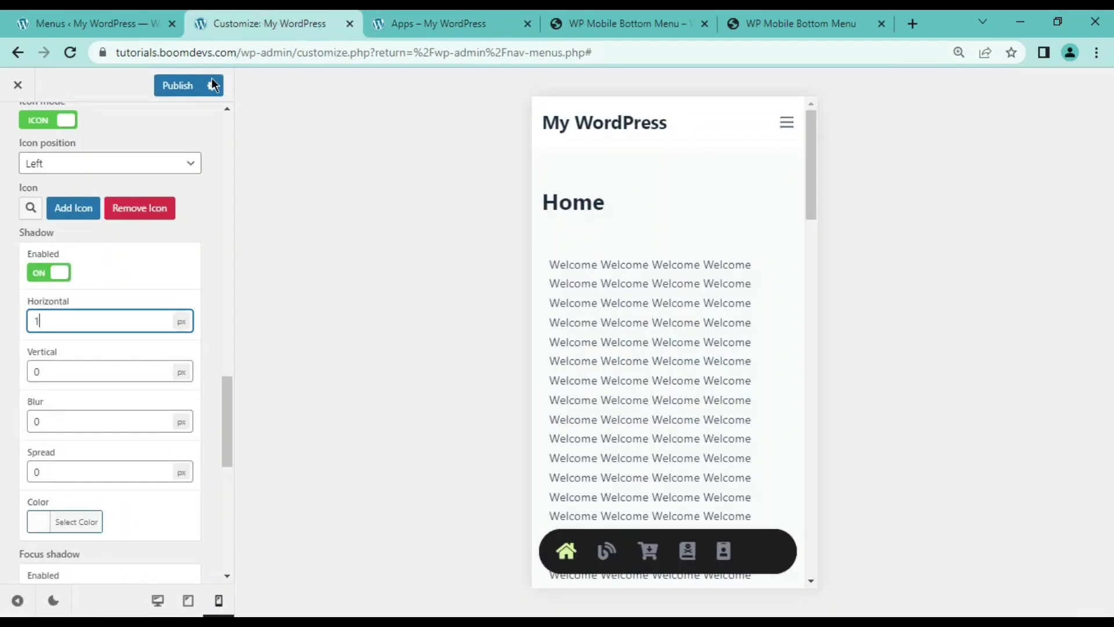
click(179, 85)
click(406, 26)
click(69, 52)
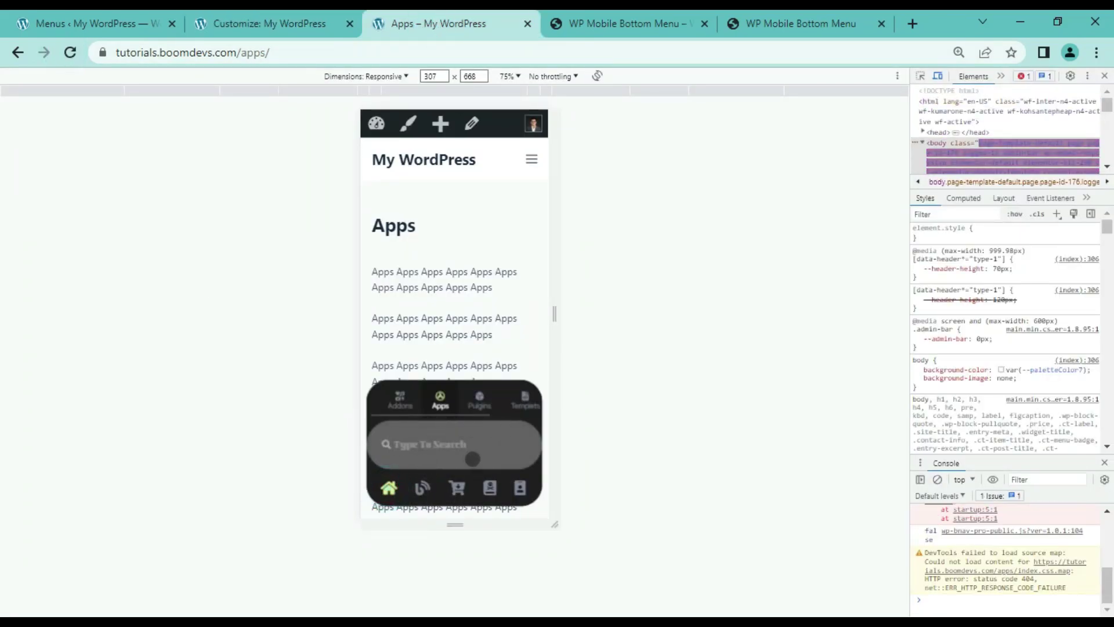
Step: Disable the search box's shadow and review the focus shadow settings
click(270, 23)
click(69, 273)
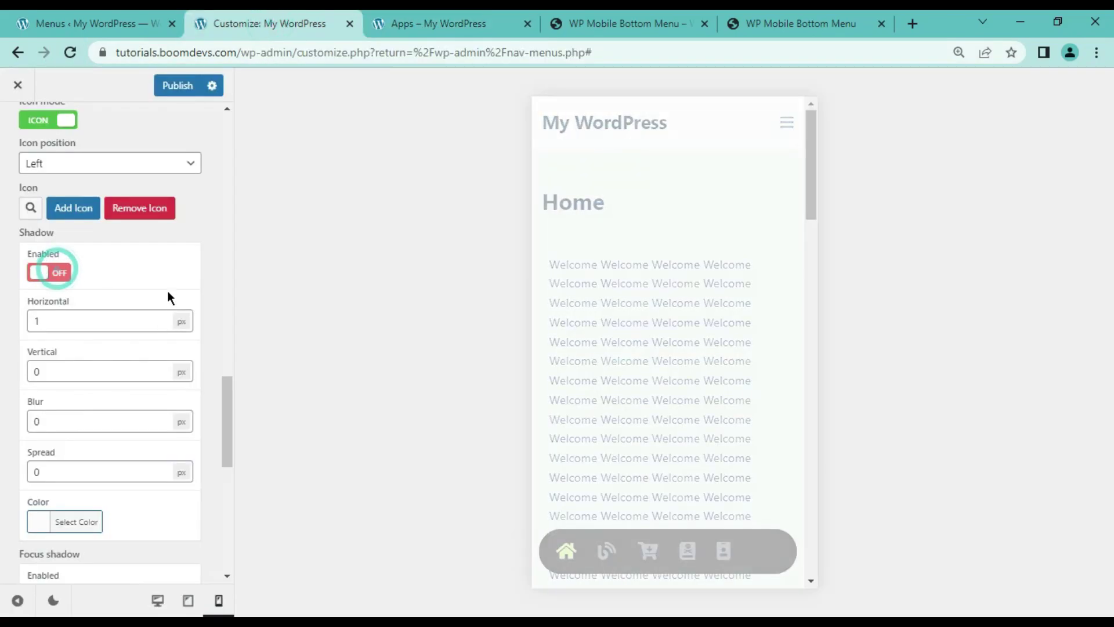
scroll(133, 299, down, 5)
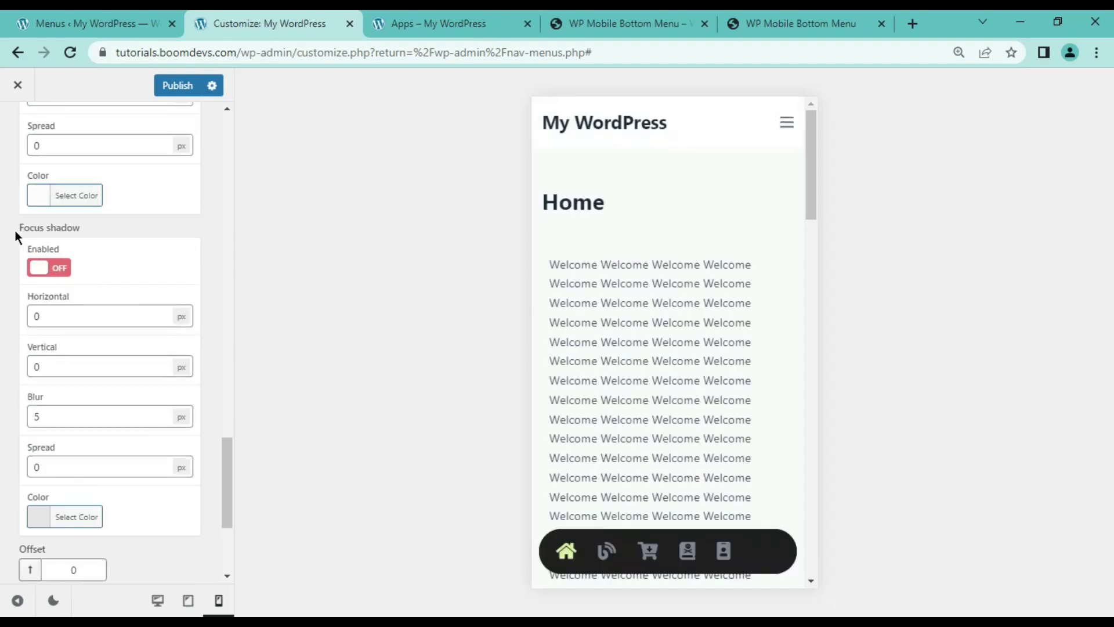
click(92, 226)
Step: Set the search box's offset to 20 px on all four sides, publish it, and check the live Apps page
scroll(81, 244, down, 4)
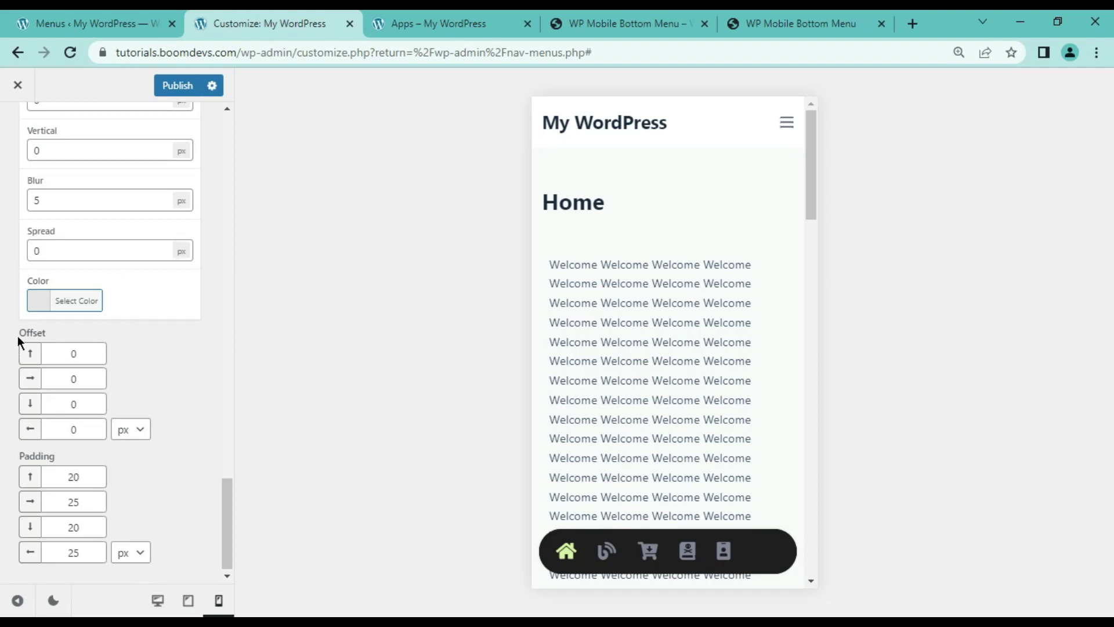
text(20)
key(Tab)
text(20)
key(Tab)
text(20)
key(Tab)
text(20)
click(197, 86)
click(430, 23)
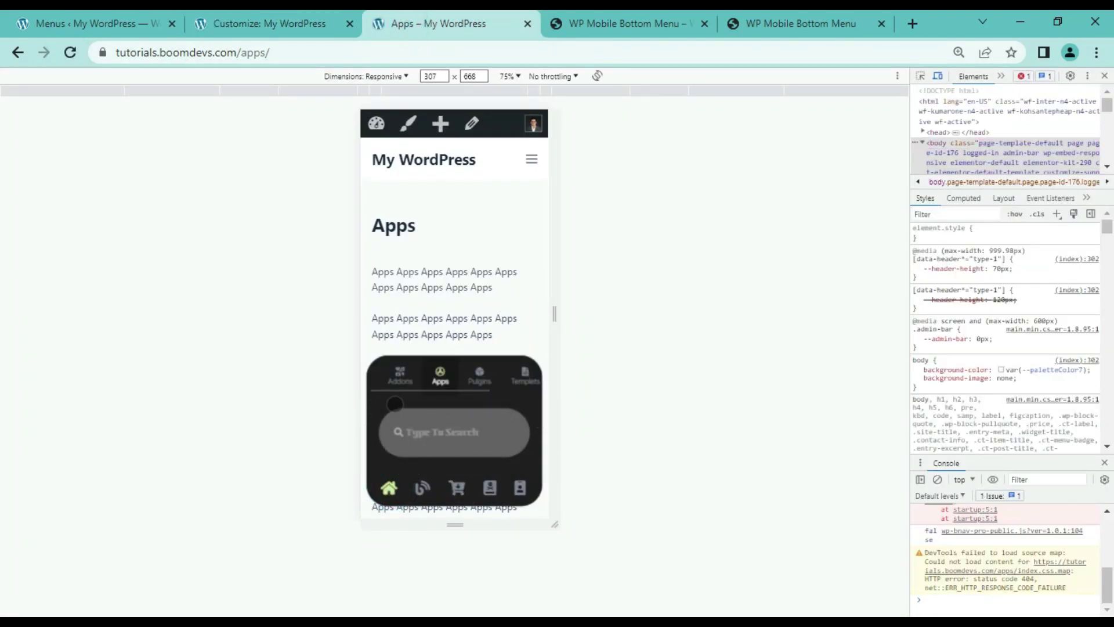
Step: Clear the search box's top and bottom offsets, set right and left to 15 px, publish, and reload the live Apps page
click(284, 23)
key(BackSpace)
key(Tab)
key(Tab)
key(BackSpace)
drag(87, 378, 57, 383)
text(15)
key(Tab)
key(Tab)
text(15)
click(183, 91)
click(402, 26)
key(ctrl+r)
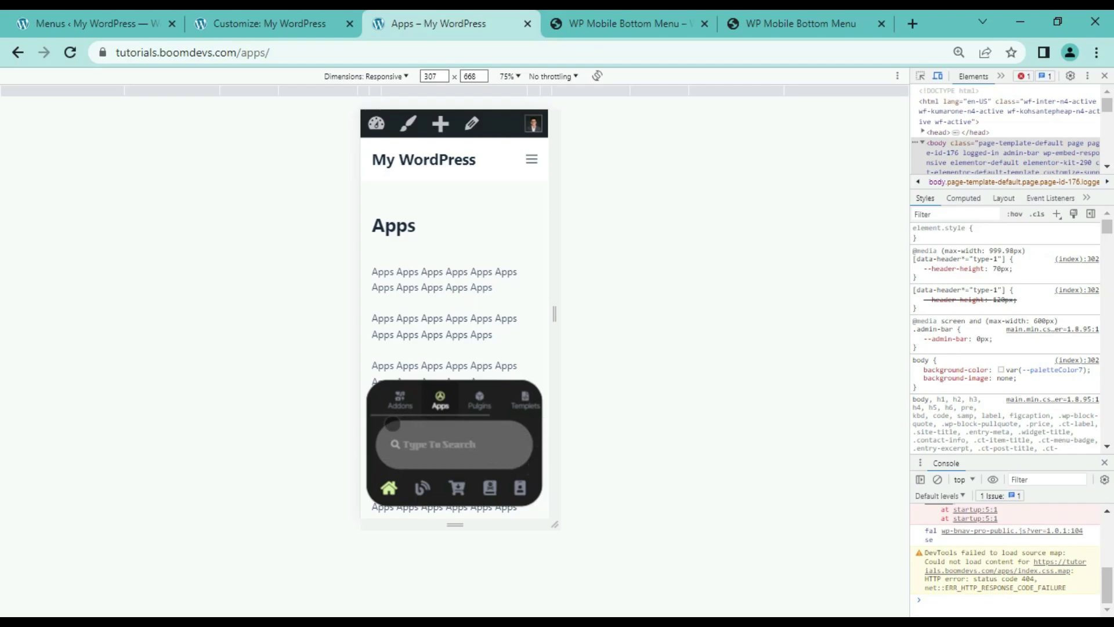
Step: Adjust the search box's top padding, set its right and left padding to 10 px, and publish the changes
click(265, 32)
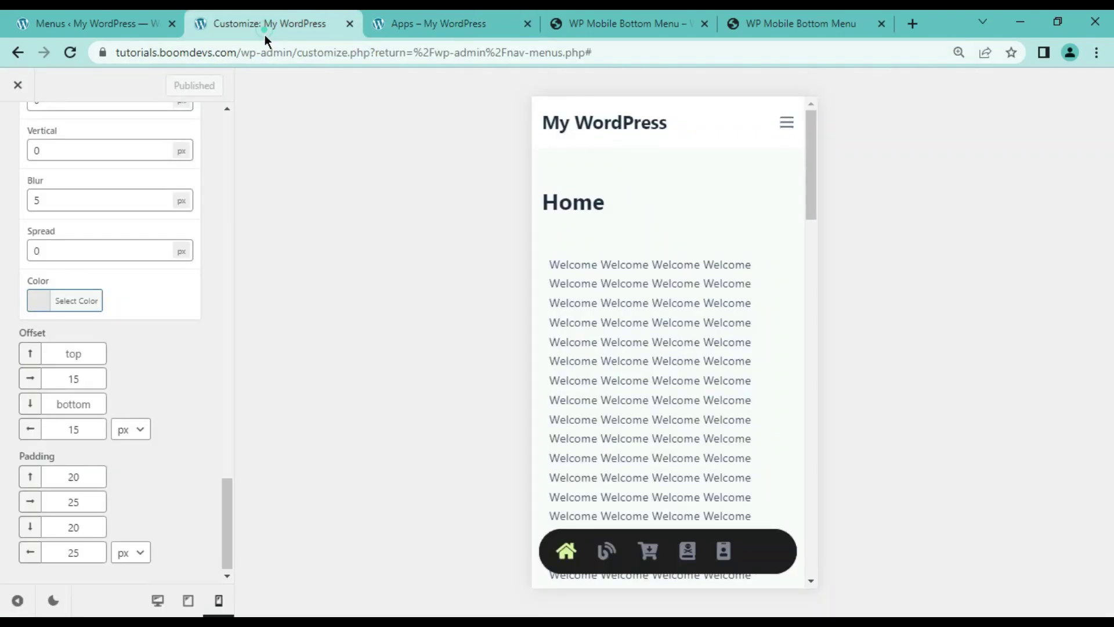
double_click(73, 476)
click(173, 87)
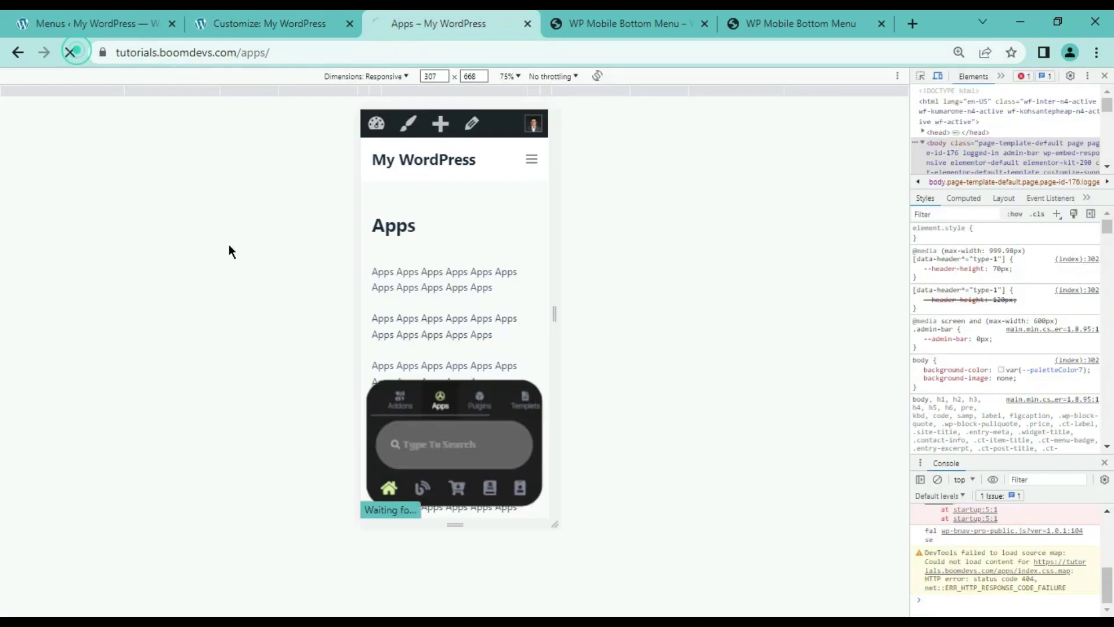
click(253, 25)
double_click(61, 497)
text(10)
key(Tab)
key(Tab)
text(10)
click(155, 466)
click(183, 82)
Step: Set the search box's right and left padding to 25 px
double_click(75, 501)
text(25)
key(Tab)
key(Tab)
text(25)
Step: Set the search box's top and bottom padding to 10 px and reload the live Apps page
double_click(65, 476)
text(10)
key(Tab)
key(Tab)
text(10)
key(ctrl+Tab)
key(F5)
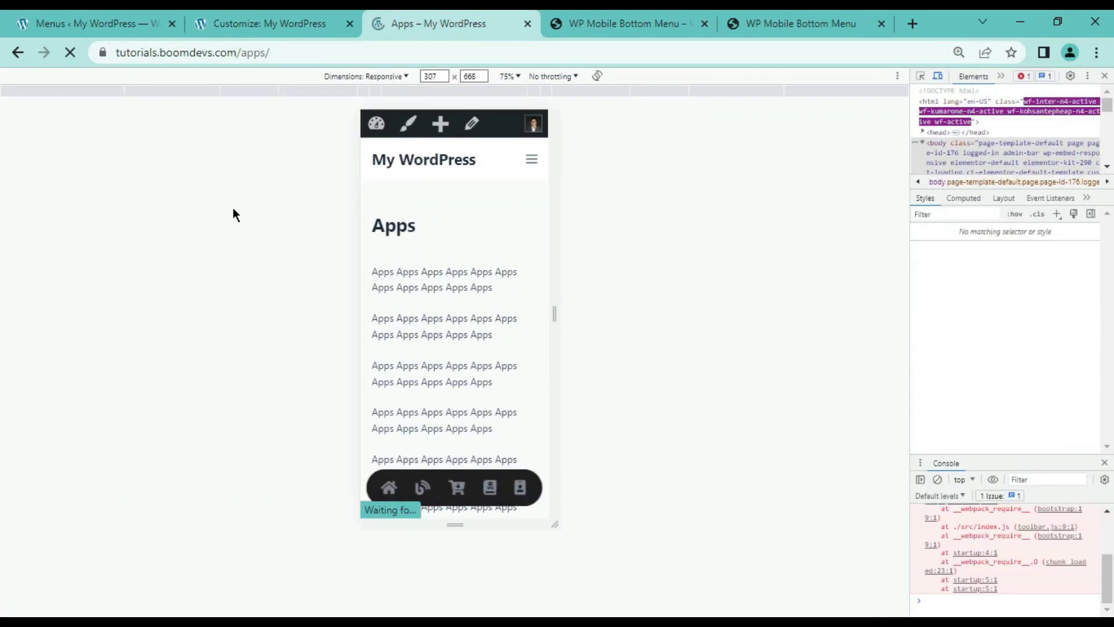
Step: Set the search box's top and bottom padding to 5 px, publish the change, and reload the live Apps page
click(298, 23)
double_click(92, 479)
text(5)
key(Tab)
key(Tab)
text(5)
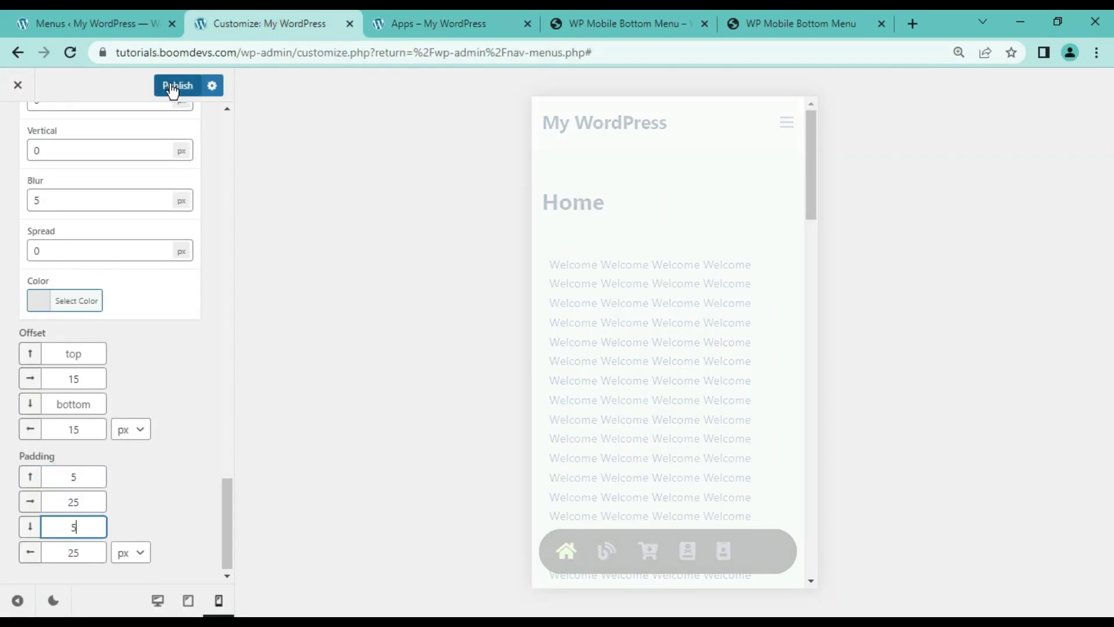
click(174, 87)
click(445, 28)
key(F5)
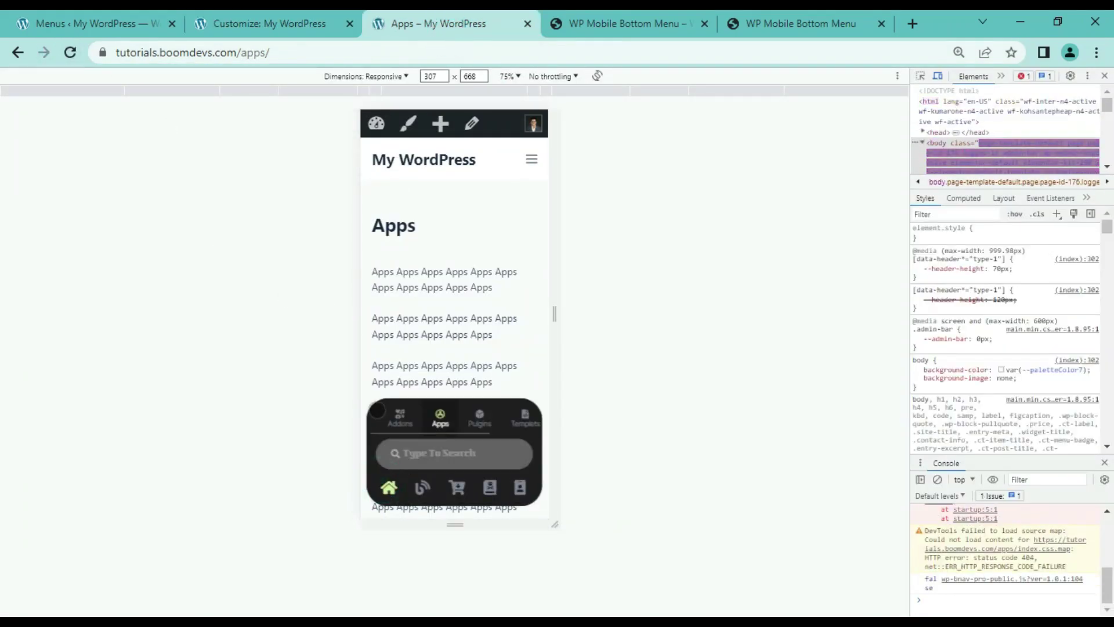
Step: Test the live Apps page's bottom menu by expanding the Addons submenu levels, focusing the search box, and closing the menu
click(390, 421)
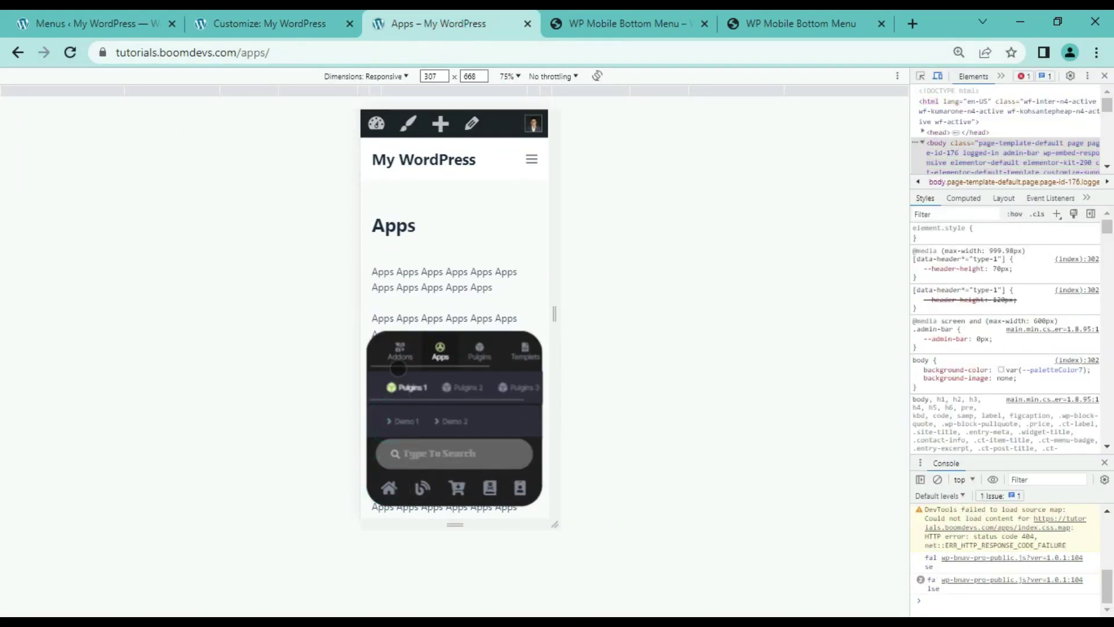
click(478, 353)
drag(505, 352, 557, 371)
click(455, 451)
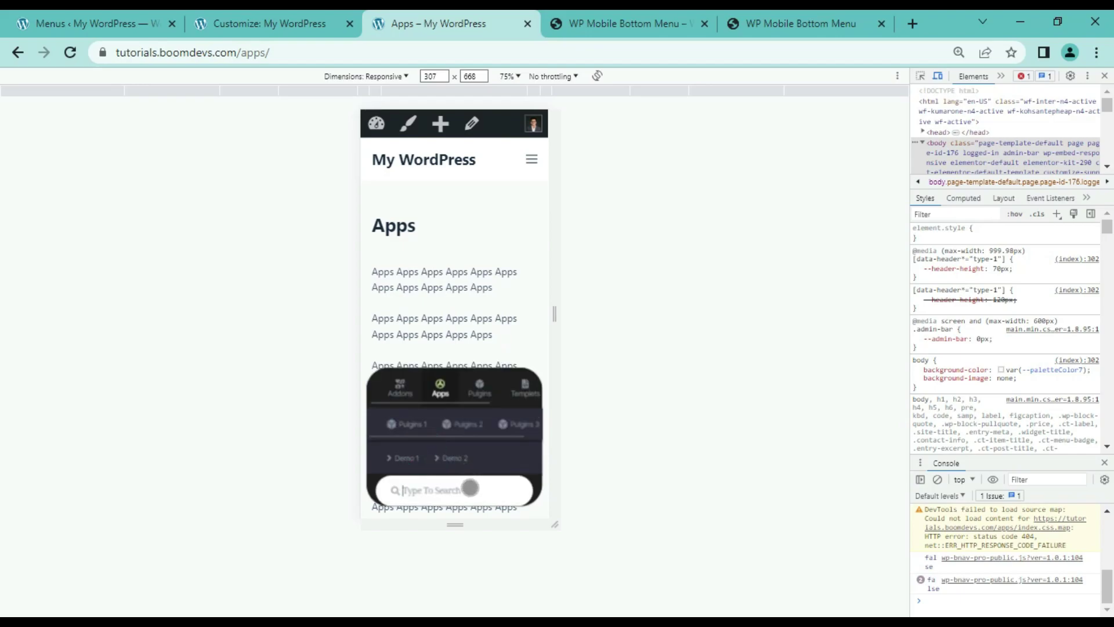
click(395, 386)
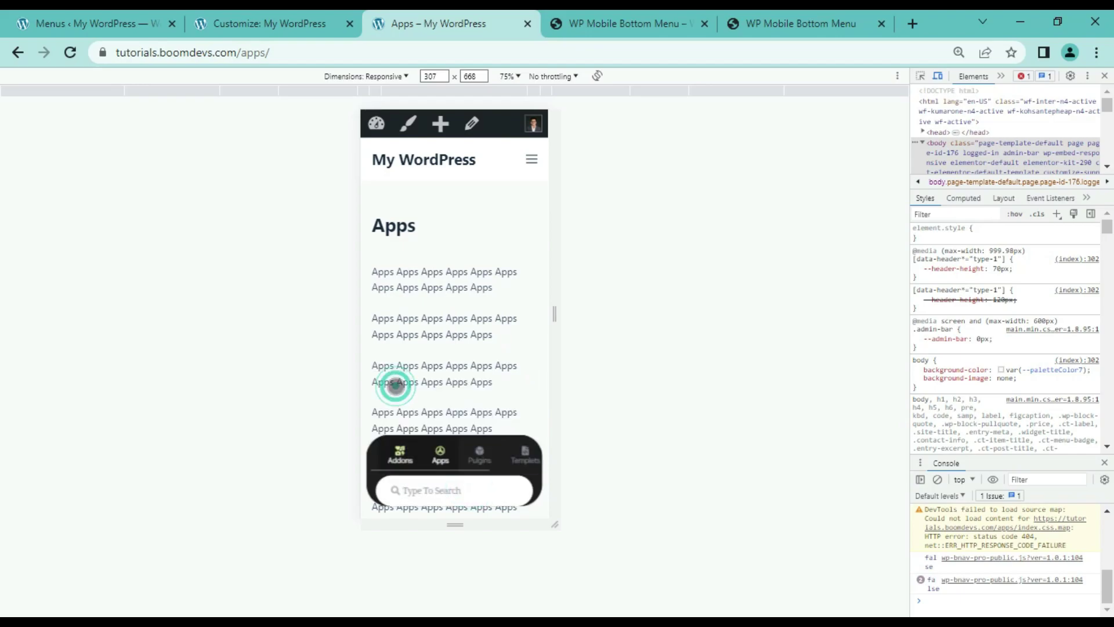
click(444, 373)
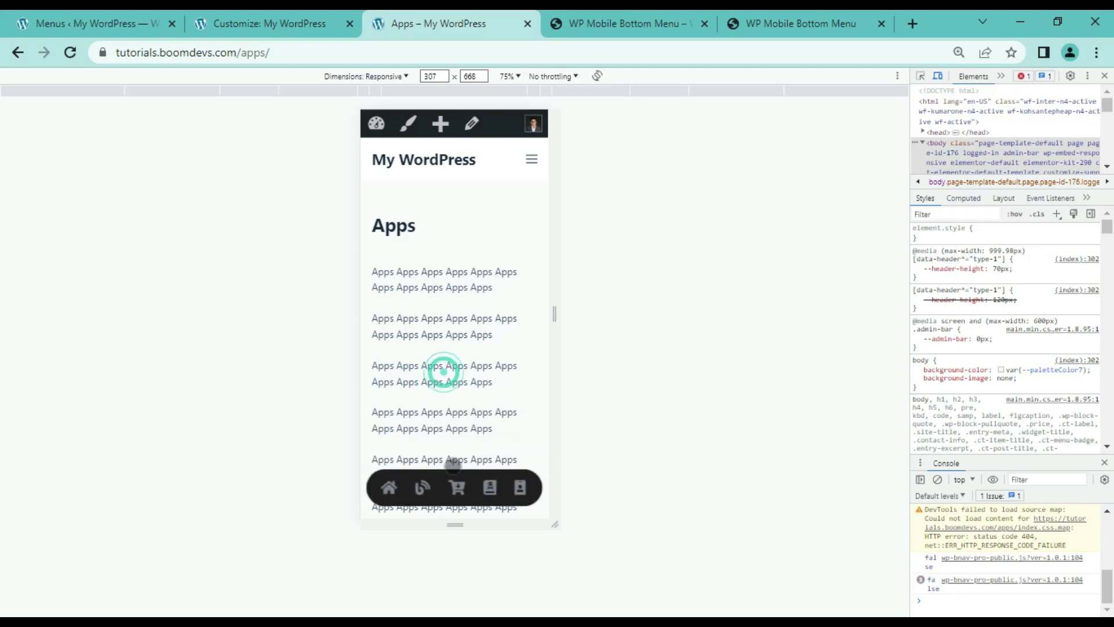
Step: Open the Blog page from the live bottom menu and expand the Home item's Addons submenu to its deepest level
click(389, 488)
click(422, 487)
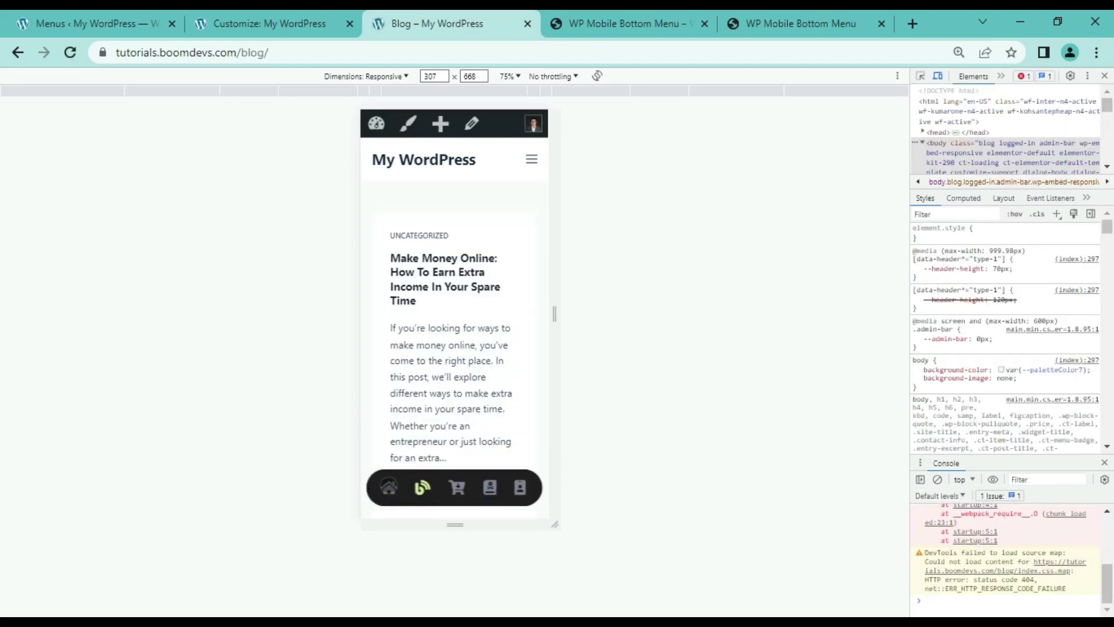
click(388, 486)
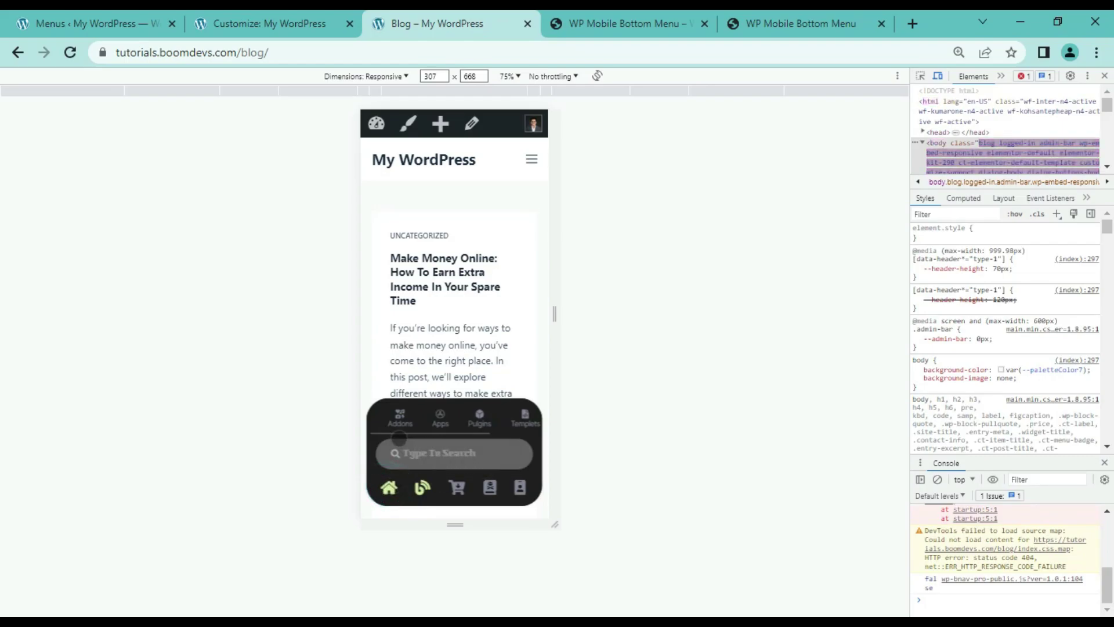
click(400, 418)
click(399, 419)
click(417, 422)
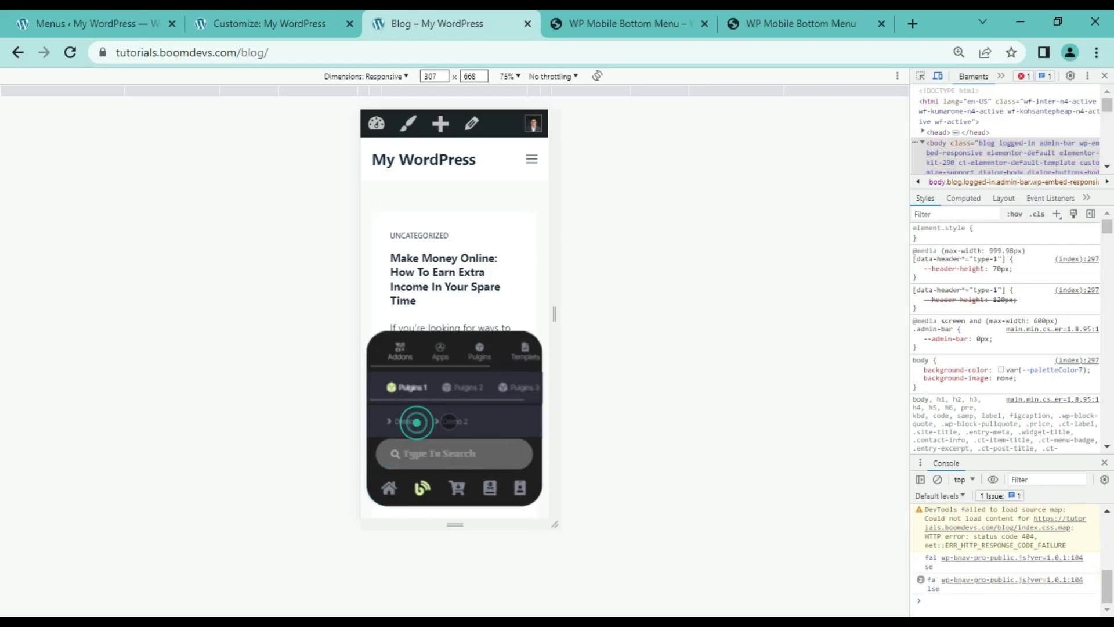